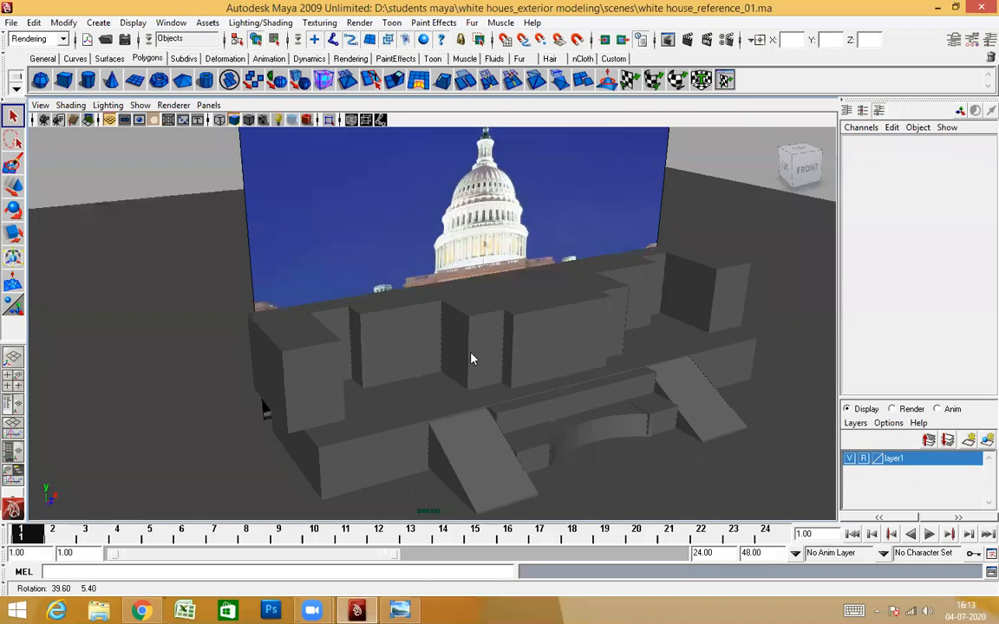
# Step: Examine the blocked-out building model from several angles, including the wings, the stair ramps and the curved front wall
pyautogui.keyDown('alt'); pyautogui.moveTo(471, 358); pyautogui.dragTo(447, 331, button='middle'); pyautogui.keyUp('alt')
pyautogui.keyDown('alt'); pyautogui.moveTo(677, 341); pyautogui.dragTo(566, 321); pyautogui.keyUp('alt')
pyautogui.scroll(-3, 568, 323)
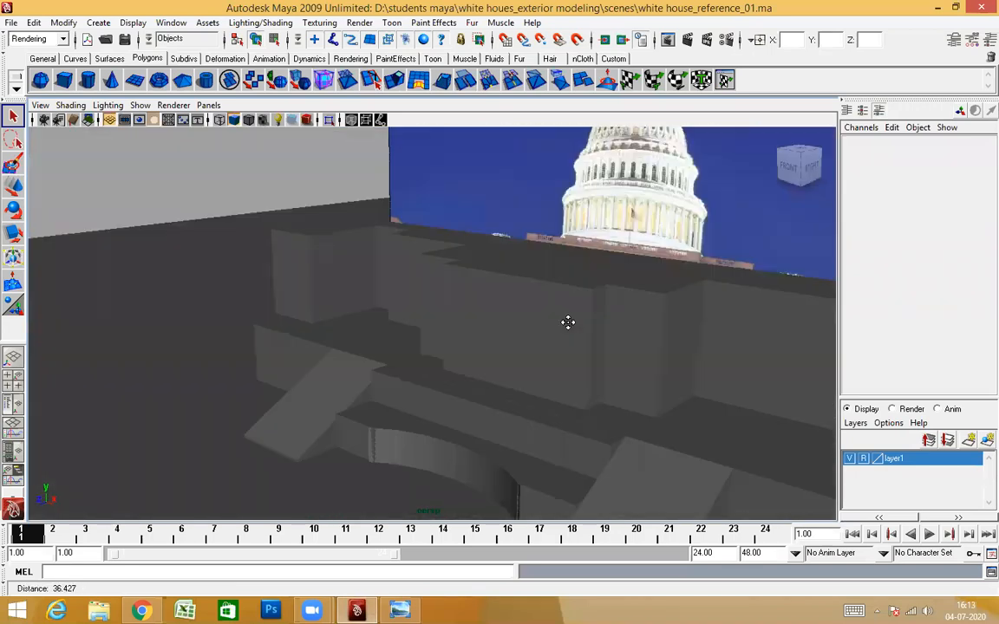
pyautogui.keyDown('alt'); pyautogui.moveTo(517, 368); pyautogui.dragTo(457, 397); pyautogui.keyUp('alt')
pyautogui.keyDown('alt'); pyautogui.moveTo(390, 404); pyautogui.dragTo(414, 371); pyautogui.keyUp('alt')
pyautogui.scroll(-2, 403, 341)
pyautogui.keyDown('alt'); pyautogui.moveTo(414, 370); pyautogui.dragTo(480, 366, button='middle'); pyautogui.keyUp('alt')
pyautogui.scroll(-5, 476, 352)
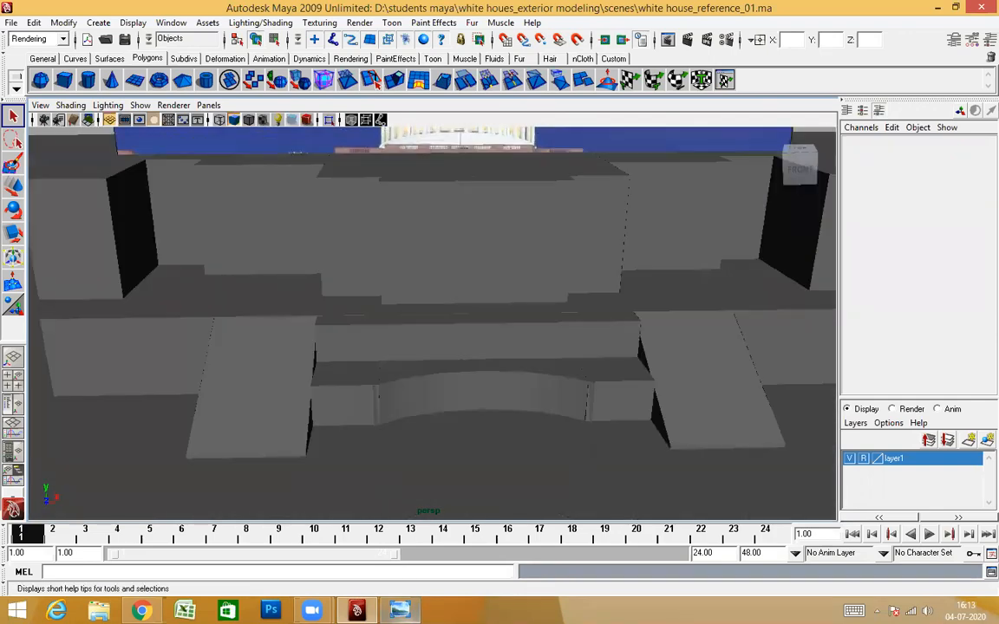
# Step: Switch to Windows Photo Viewer and study the architec005 reference photo's facade, side wings, staircases and dome up close
pyautogui.hotkey('alt', 'Tab')
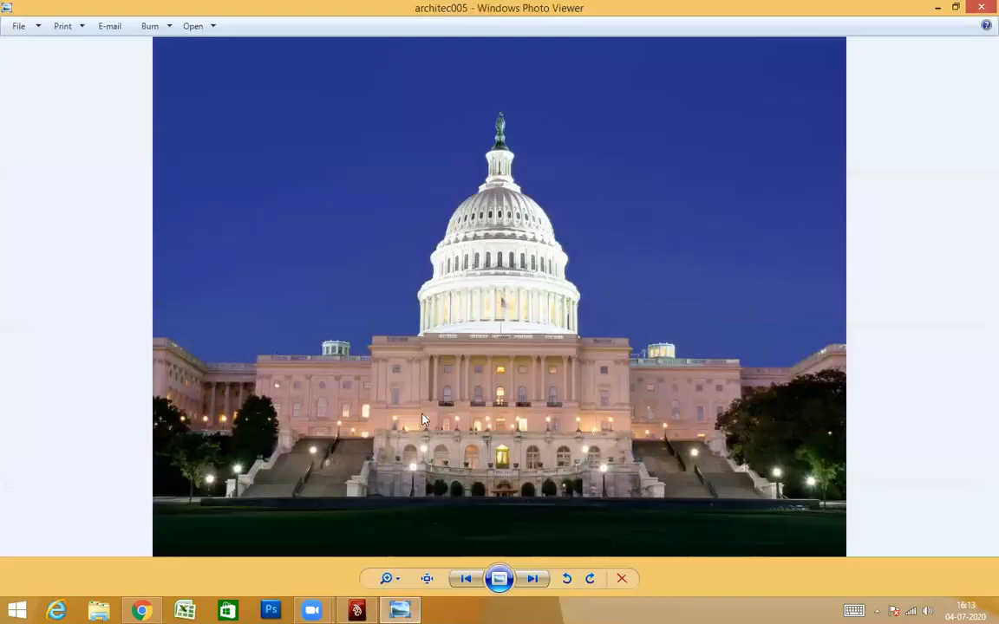
pyautogui.scroll(4, 482, 312)
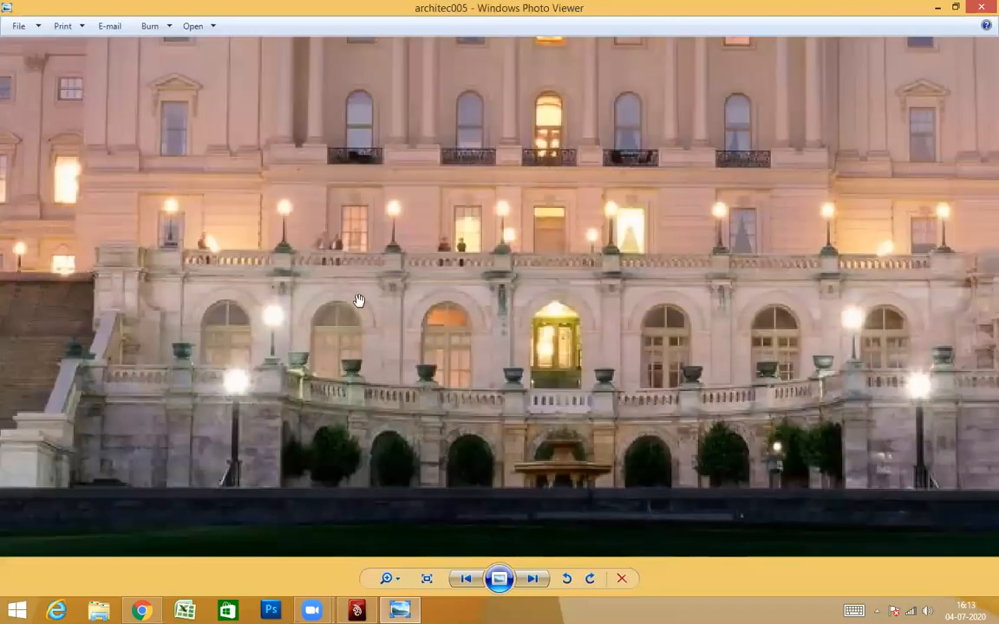
pyautogui.scroll(-1, 660, 366)
pyautogui.scroll(-3, 660, 366)
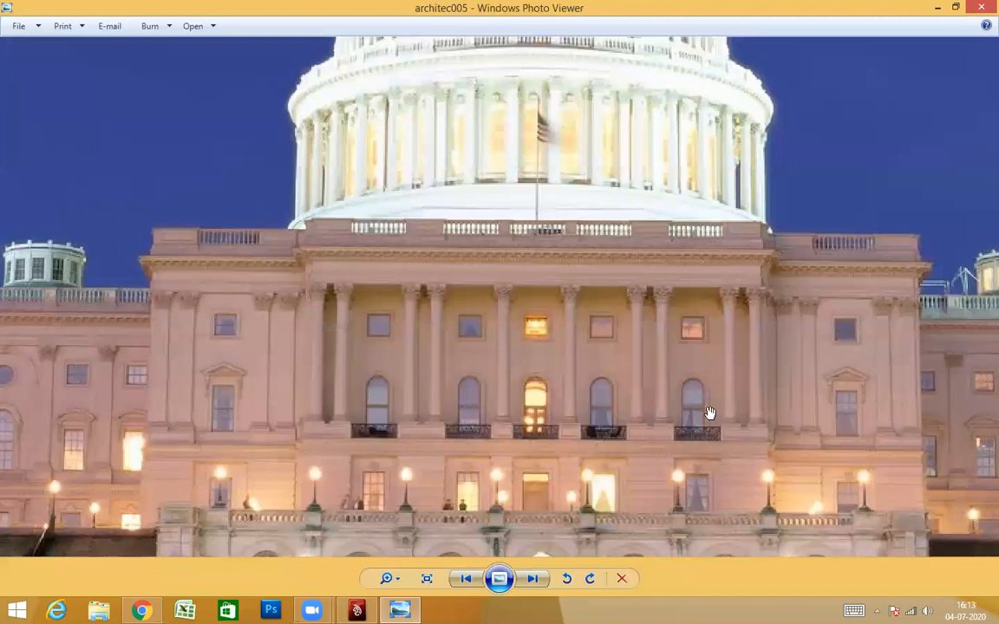
pyautogui.scroll(3, 573, 306)
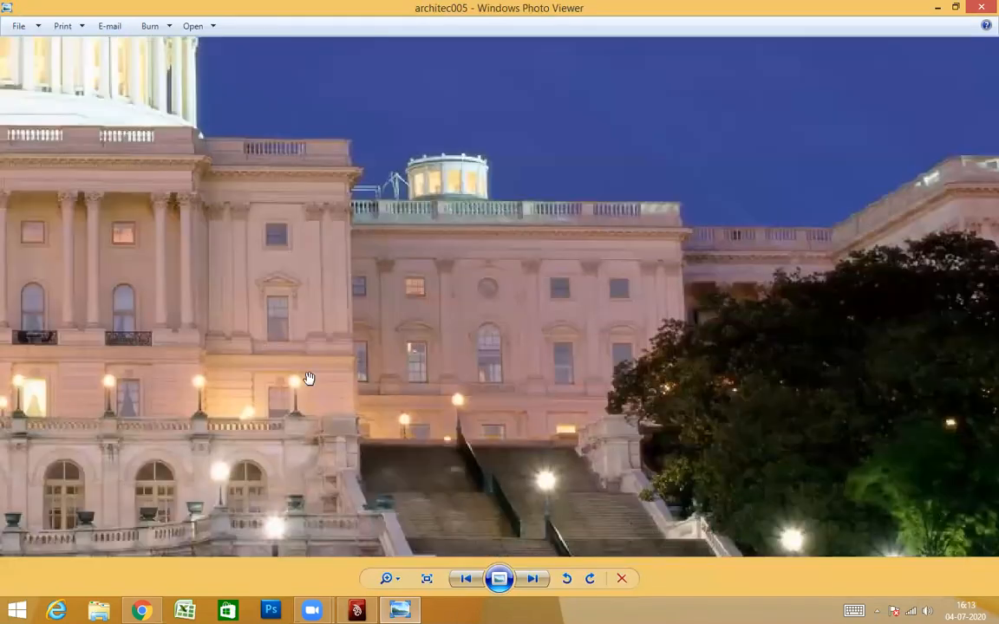
pyautogui.scroll(-3, 332, 410)
pyautogui.scroll(3, 210, 332)
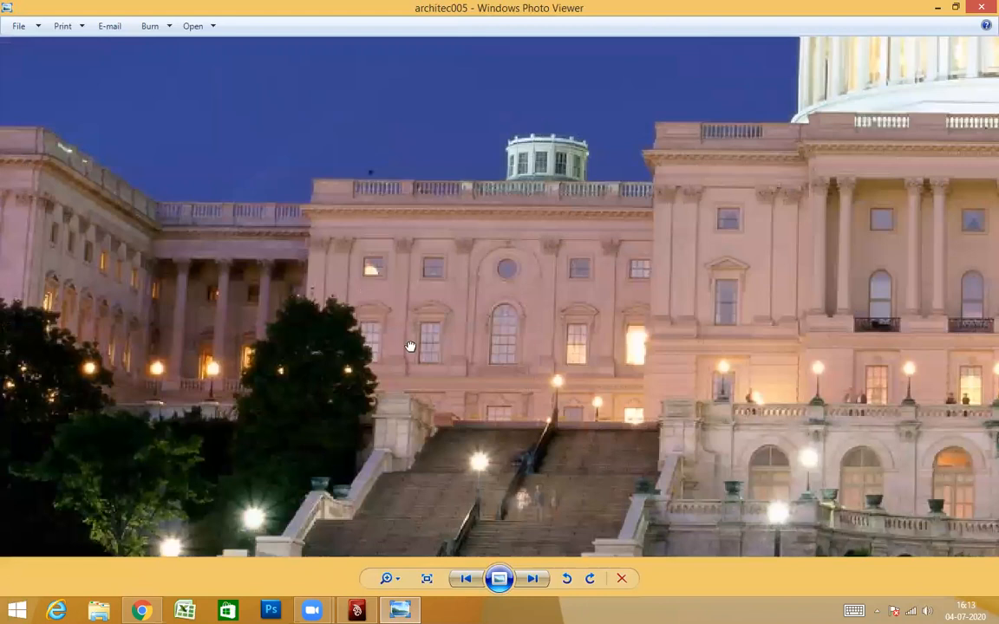
pyautogui.scroll(-3, 415, 351)
pyautogui.scroll(3, 326, 349)
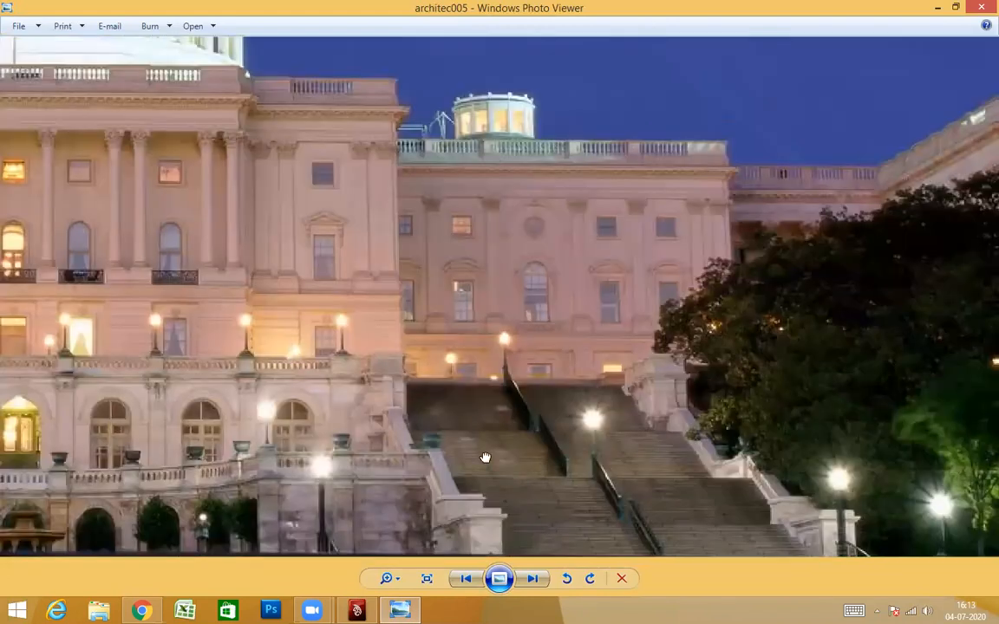
pyautogui.scroll(-3, 478, 369)
pyautogui.scroll(3, 472, 356)
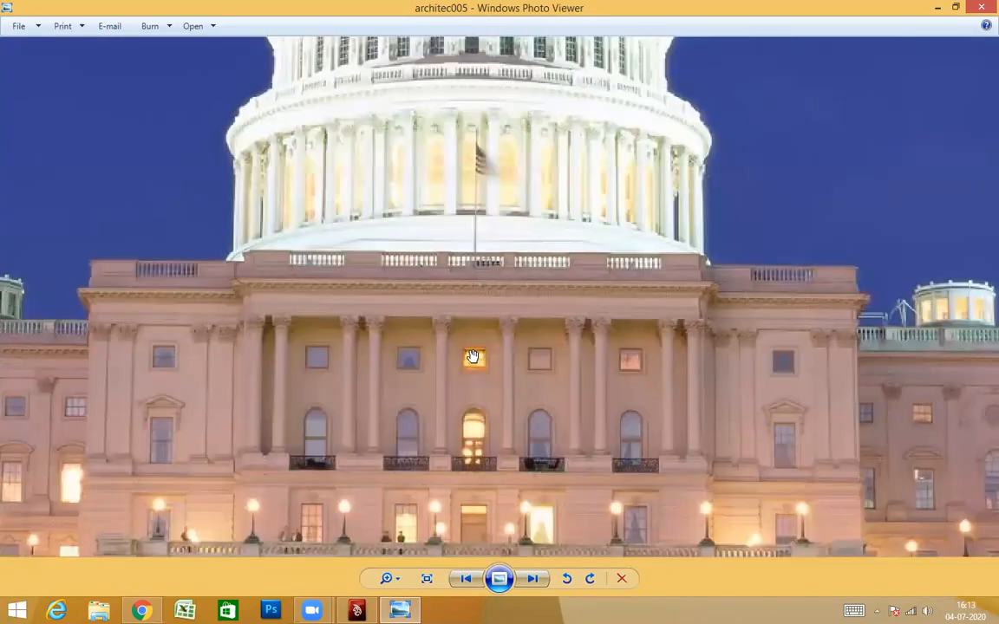
pyautogui.scroll(-3, 473, 356)
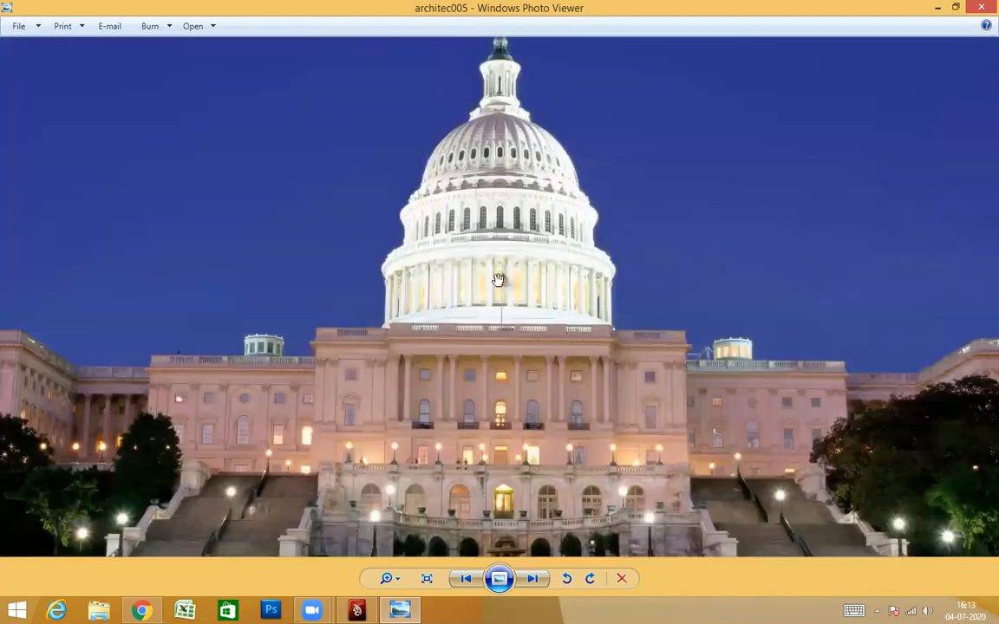
pyautogui.scroll(2, 524, 527)
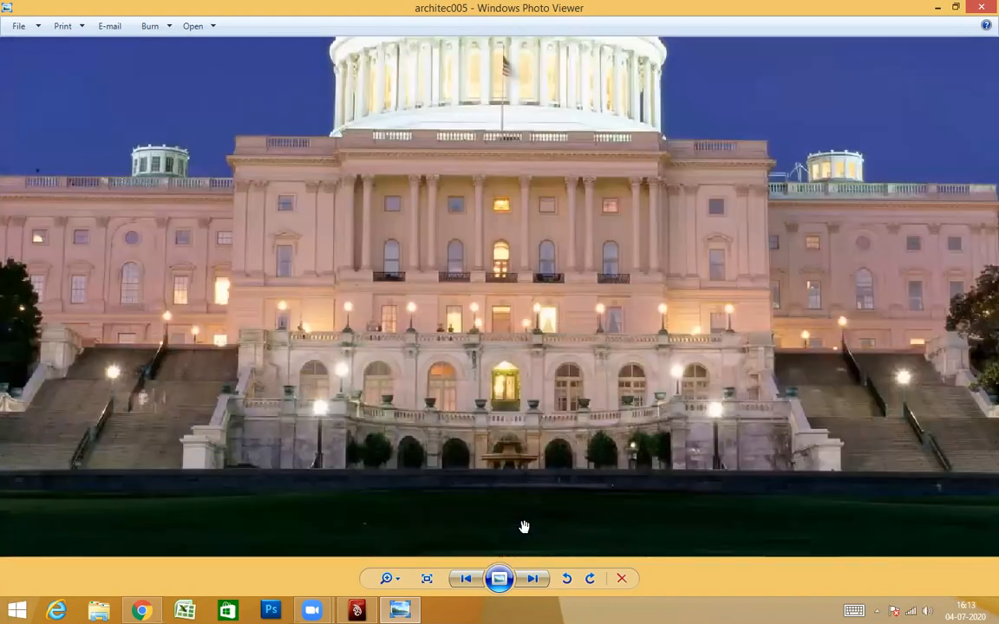
# Step: Return to Maya and show the blocked-out building in an expanded perspective viewport with the surrounding interface hidden
pyautogui.hotkey('alt', 'Tab')
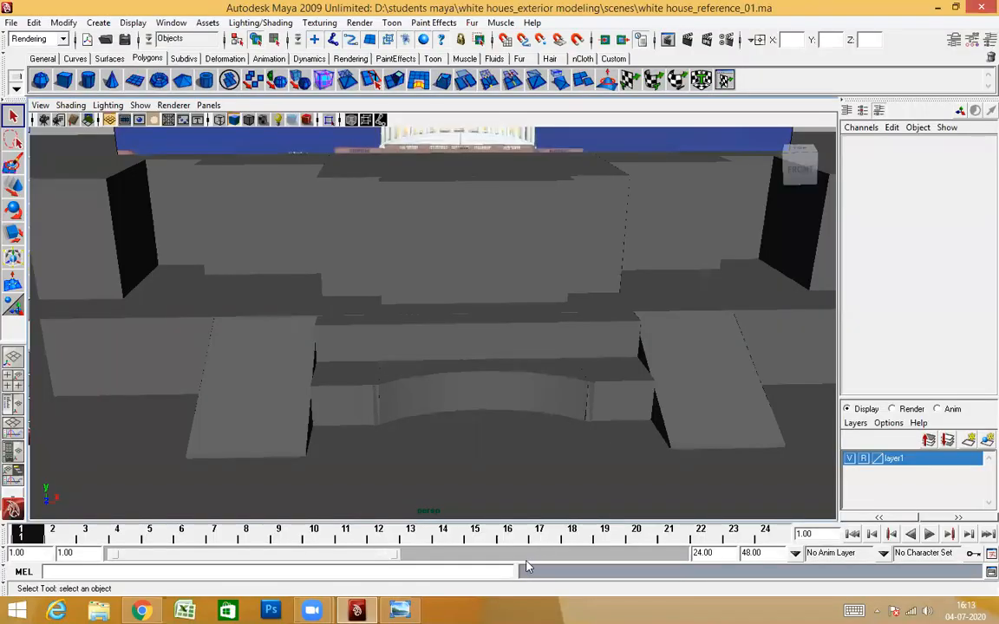
pyautogui.keyDown('alt'); pyautogui.moveTo(450, 347); pyautogui.dragTo(555, 338); pyautogui.keyUp('alt')
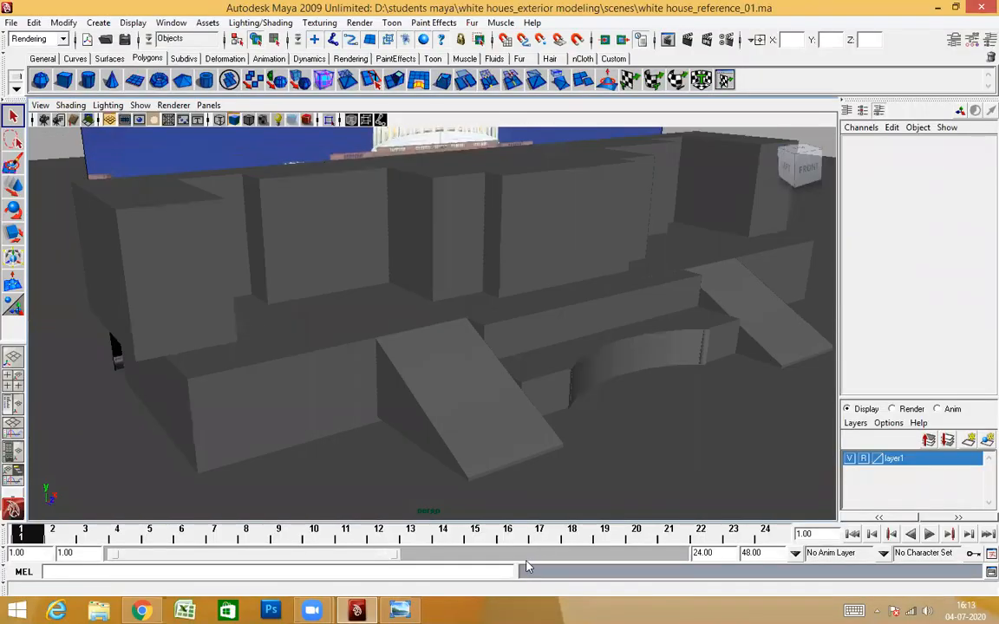
pyautogui.keyDown('alt'); pyautogui.moveTo(555, 381); pyautogui.dragTo(459, 387); pyautogui.keyUp('alt')
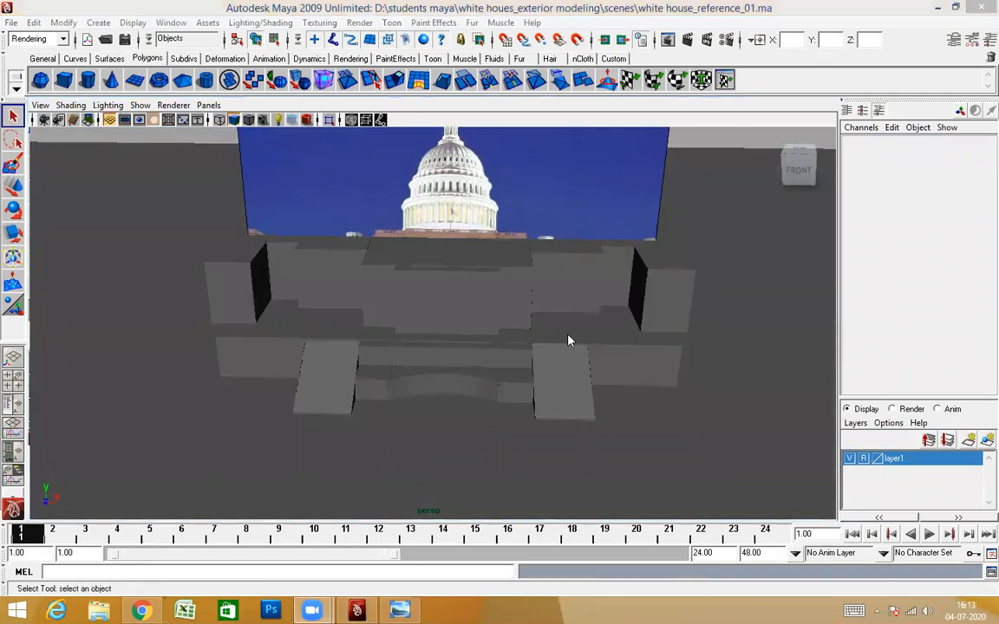
pyautogui.keyDown('alt'); pyautogui.moveTo(562, 419); pyautogui.dragTo(533, 406); pyautogui.keyUp('alt')
pyautogui.scroll(5, 522, 352)
pyautogui.scroll(-5, 534, 403)
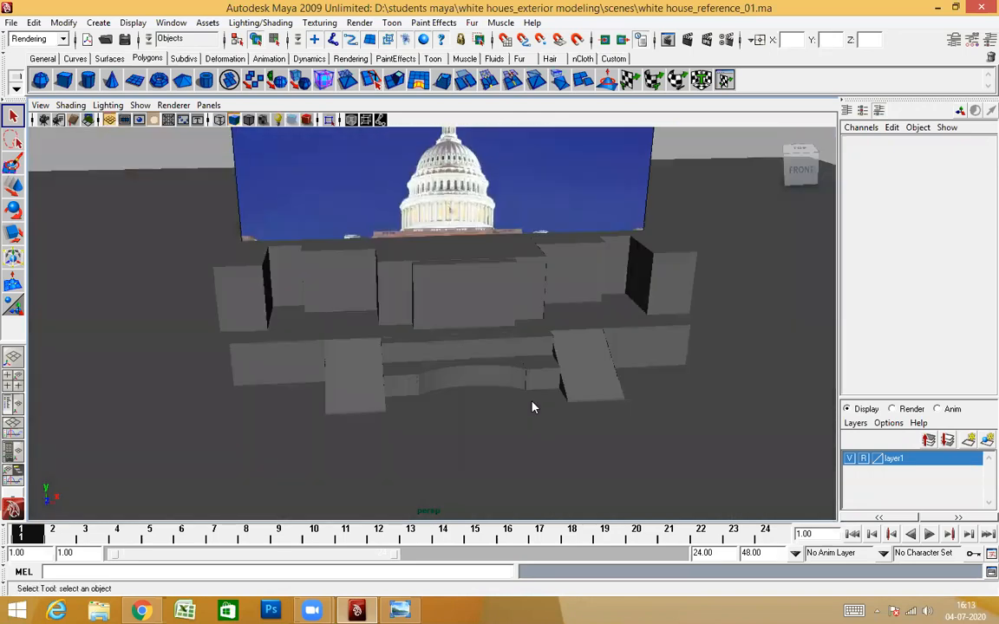
pyautogui.hotkey('ctrl', 'space')
pyautogui.scroll(-2, 500, 388)
pyautogui.keyDown('alt'); pyautogui.moveTo(580, 381); pyautogui.dragTo(615, 303); pyautogui.keyUp('alt')
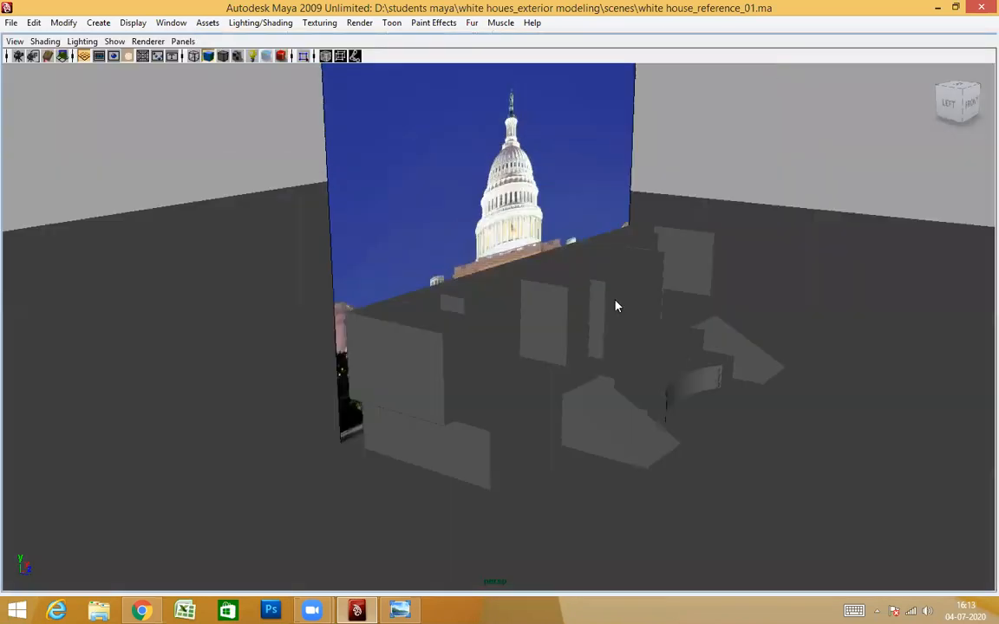
# Step: Select the central projecting block and inspect how it sits against the neighbouring upper blocks
pyautogui.click(616, 305)
pyautogui.press('w')
pyautogui.keyDown('alt'); pyautogui.moveTo(664, 357); pyautogui.dragTo(598, 370); pyautogui.keyUp('alt')
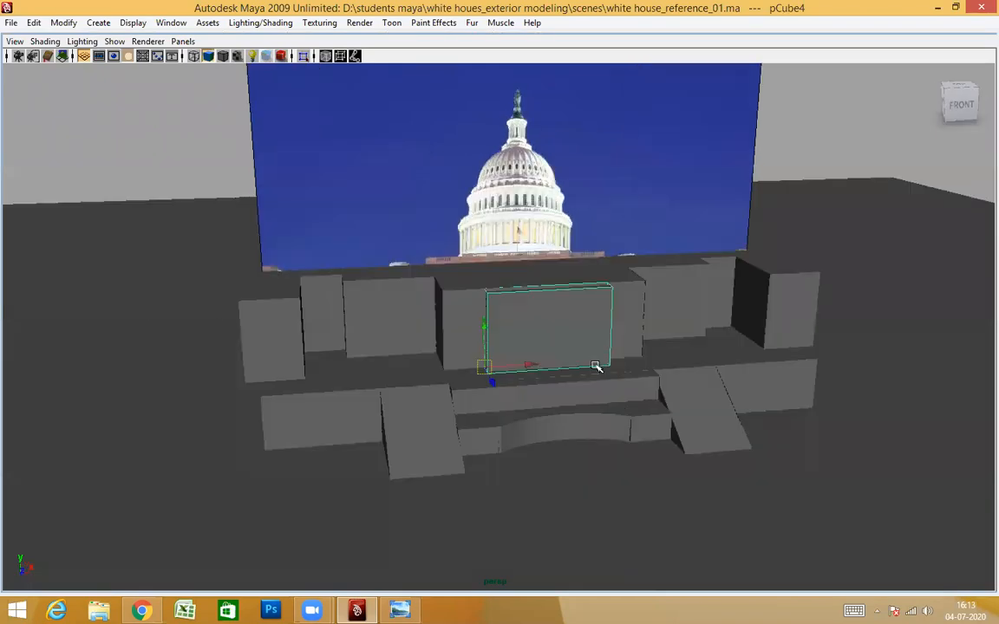
pyautogui.scroll(5, 598, 370)
pyautogui.keyDown('alt'); pyautogui.moveTo(652, 346); pyautogui.dragTo(668, 353, button='middle'); pyautogui.keyUp('alt')
pyautogui.keyDown('alt'); pyautogui.moveTo(550, 383); pyautogui.dragTo(454, 381); pyautogui.keyUp('alt')
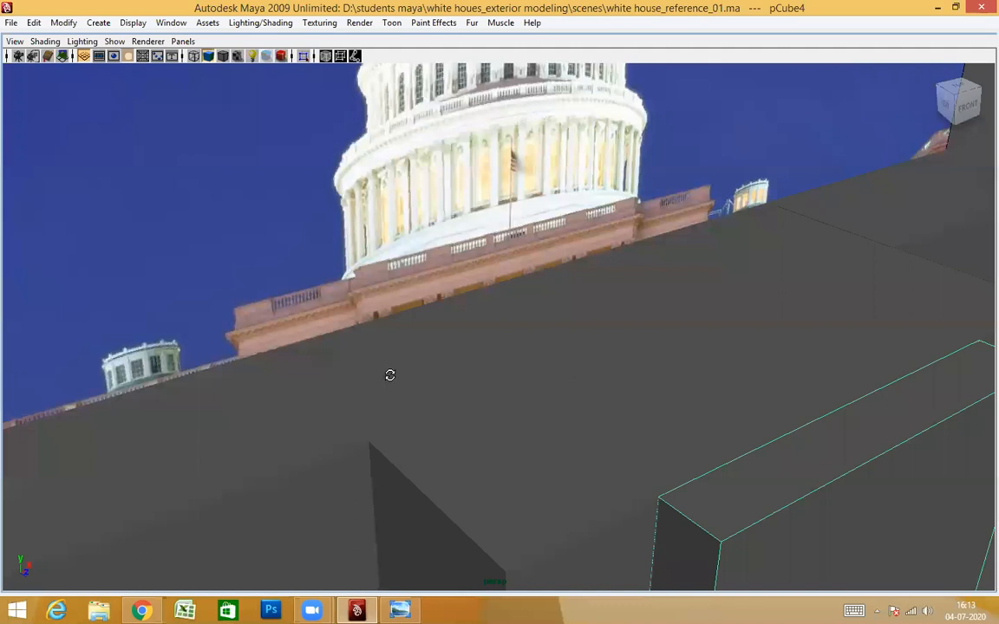
pyautogui.press('[')
pyautogui.moveTo(634, 350)
pyautogui.keyDown('alt'); pyautogui.mouseDown()
pyautogui.moveTo(521, 342)
pyautogui.moveTo(620, 339)
pyautogui.mouseUp(); pyautogui.keyUp('alt')
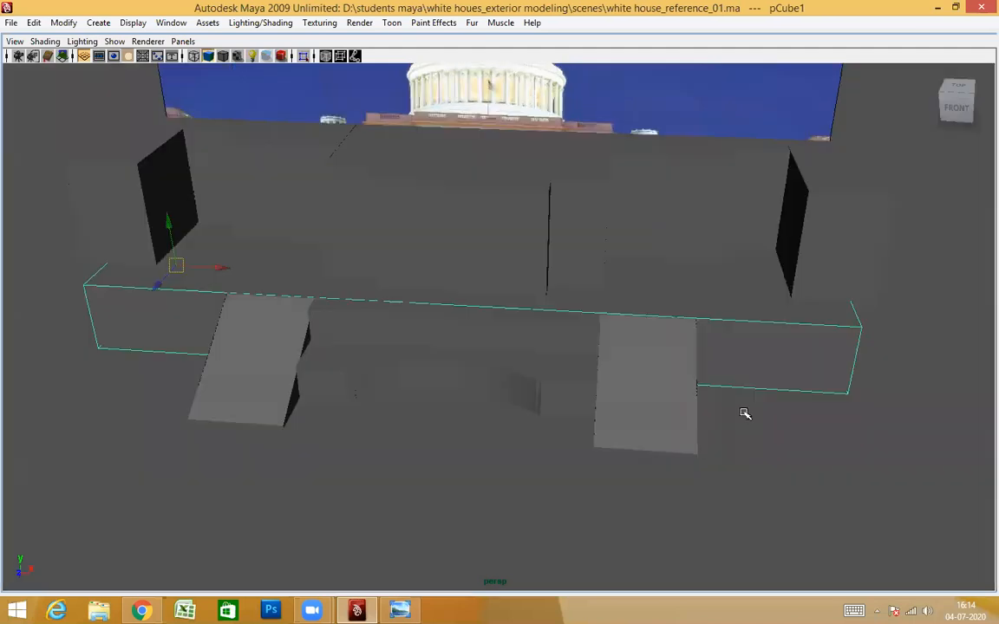
# Step: Move both end faces of the long base block slightly outward along X so it extends past the upper wing blocks
pyautogui.keyDown('alt'); pyautogui.moveTo(629, 408); pyautogui.dragTo(396, 324); pyautogui.keyUp('alt')
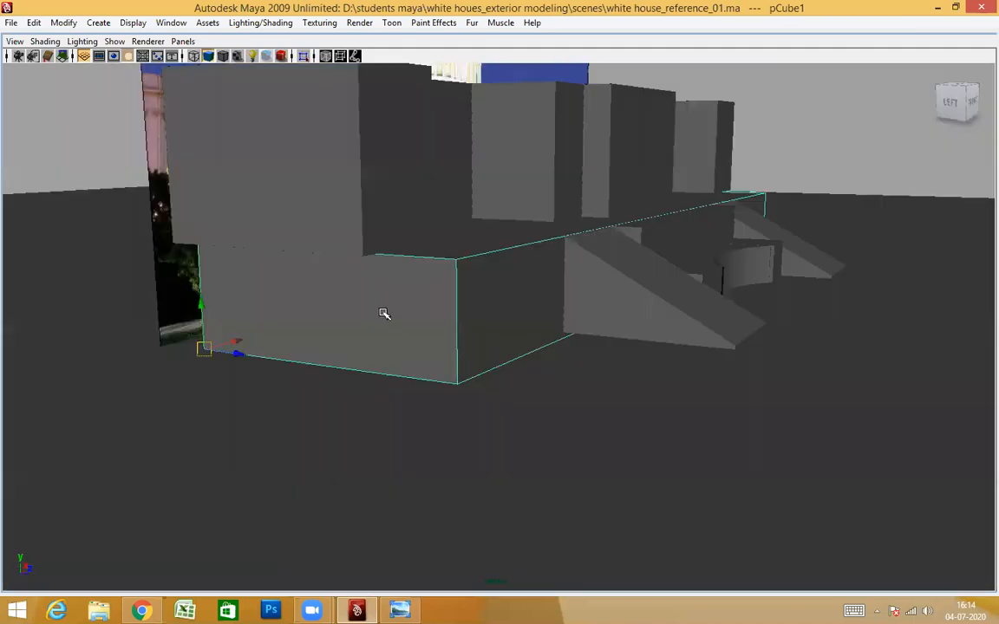
pyautogui.rightClick(383, 313)
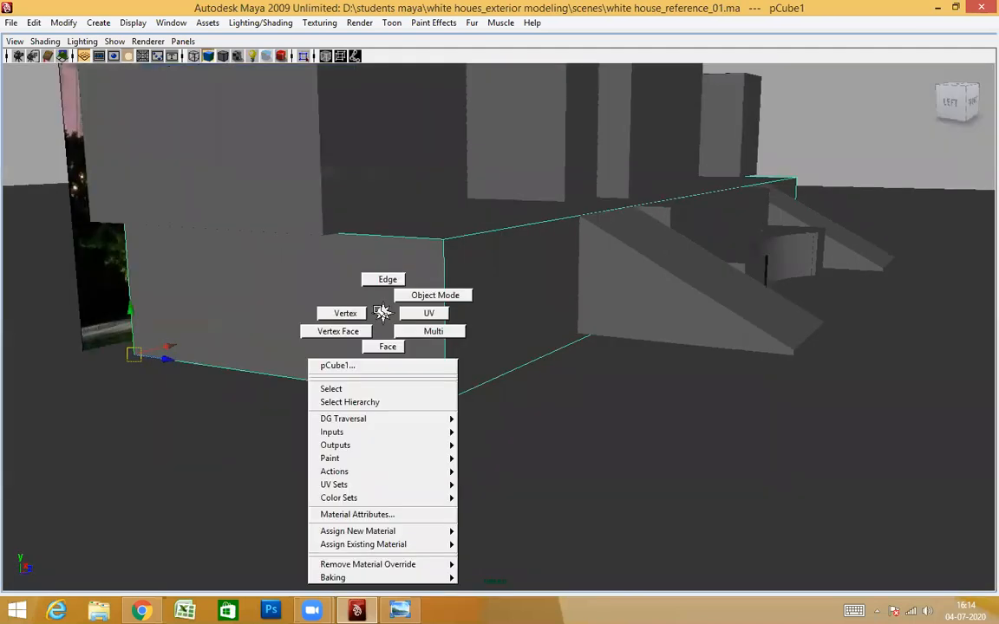
pyautogui.keyDown('alt'); pyautogui.moveTo(648, 361); pyautogui.dragTo(433, 400); pyautogui.keyUp('alt')
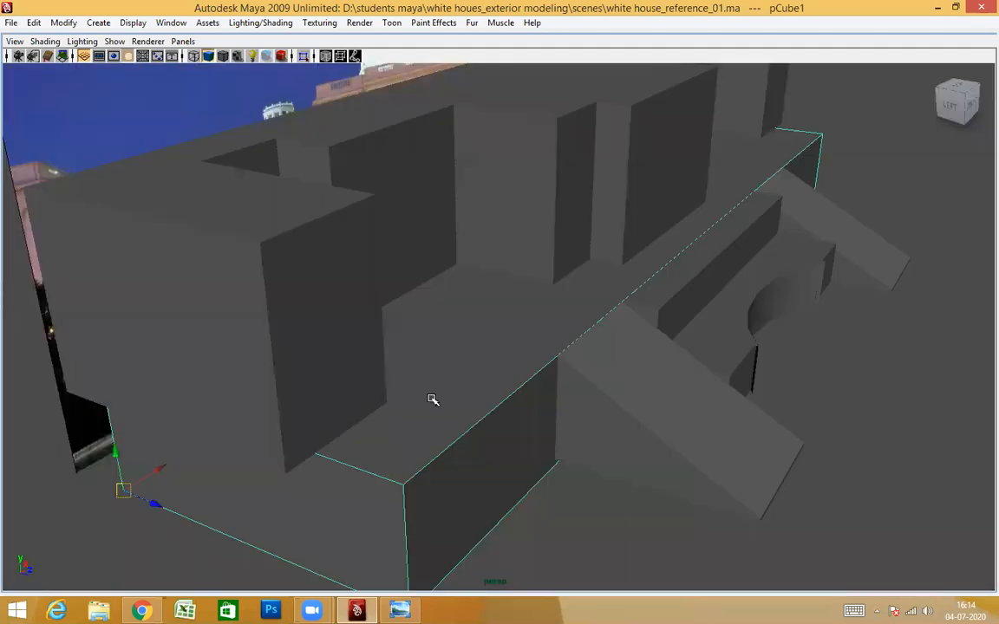
pyautogui.rightClick(411, 328)
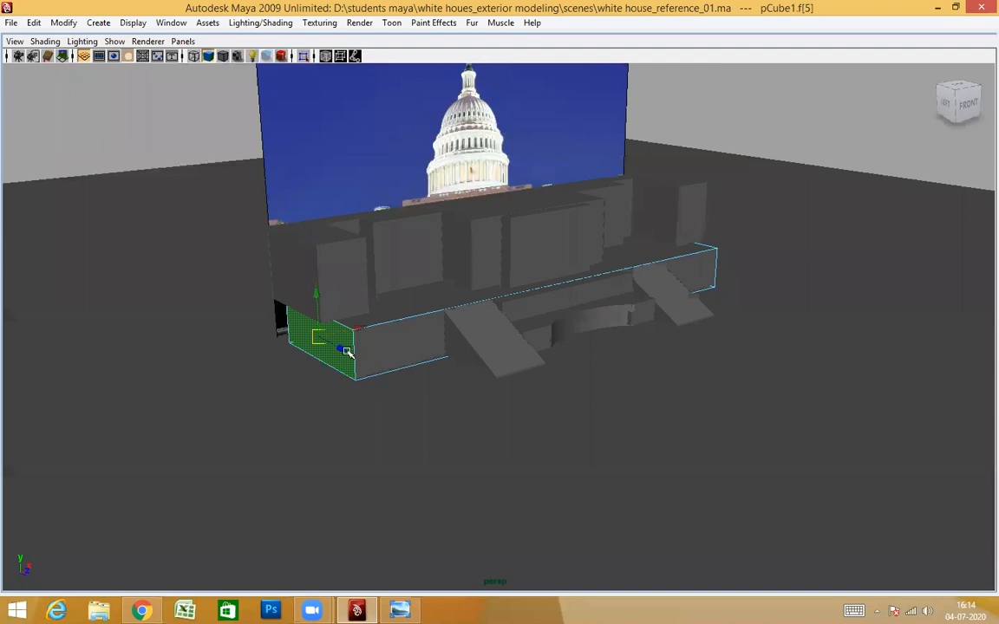
pyautogui.keyDown('alt'); pyautogui.moveTo(347, 351); pyautogui.dragTo(313, 359); pyautogui.keyUp('alt')
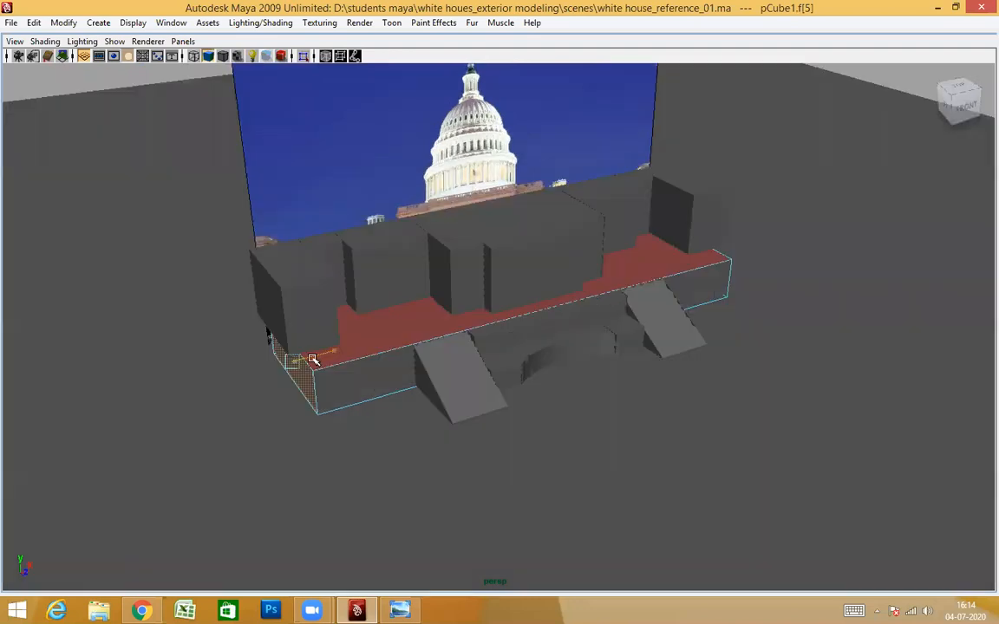
pyautogui.keyDown('alt'); pyautogui.moveTo(461, 346); pyautogui.dragTo(564, 415); pyautogui.keyUp('alt')
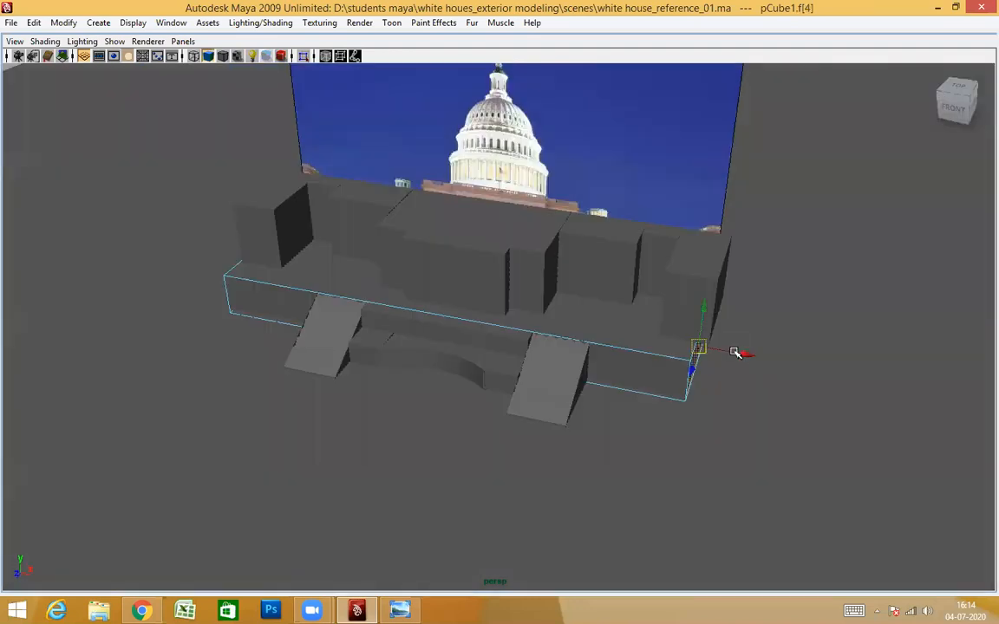
pyautogui.keyDown('alt'); pyautogui.moveTo(735, 353); pyautogui.dragTo(682, 336); pyautogui.keyUp('alt')
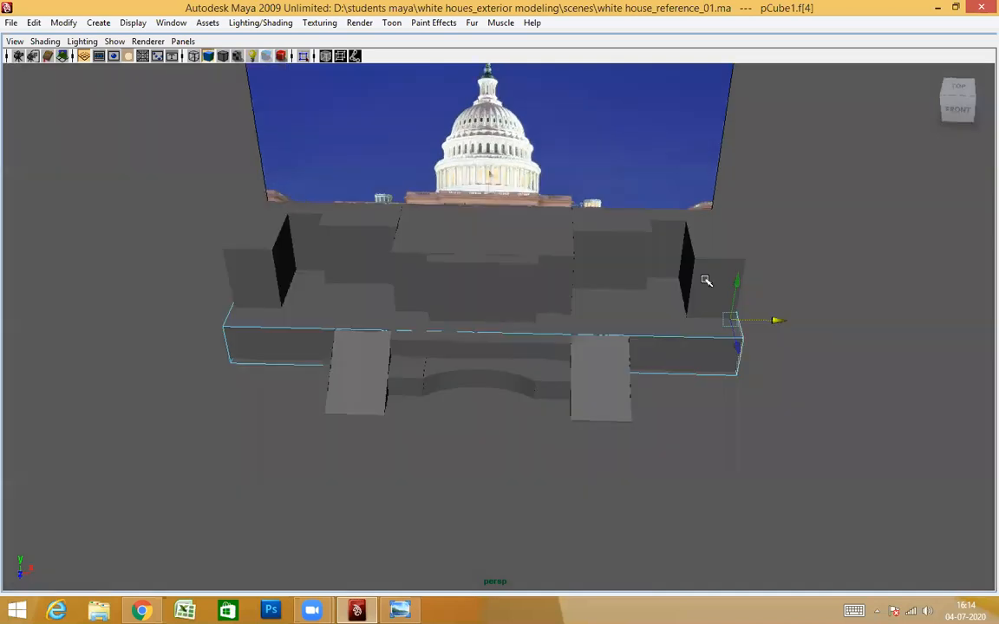
pyautogui.keyDown('alt'); pyautogui.moveTo(705, 281); pyautogui.dragTo(656, 424); pyautogui.keyUp('alt')
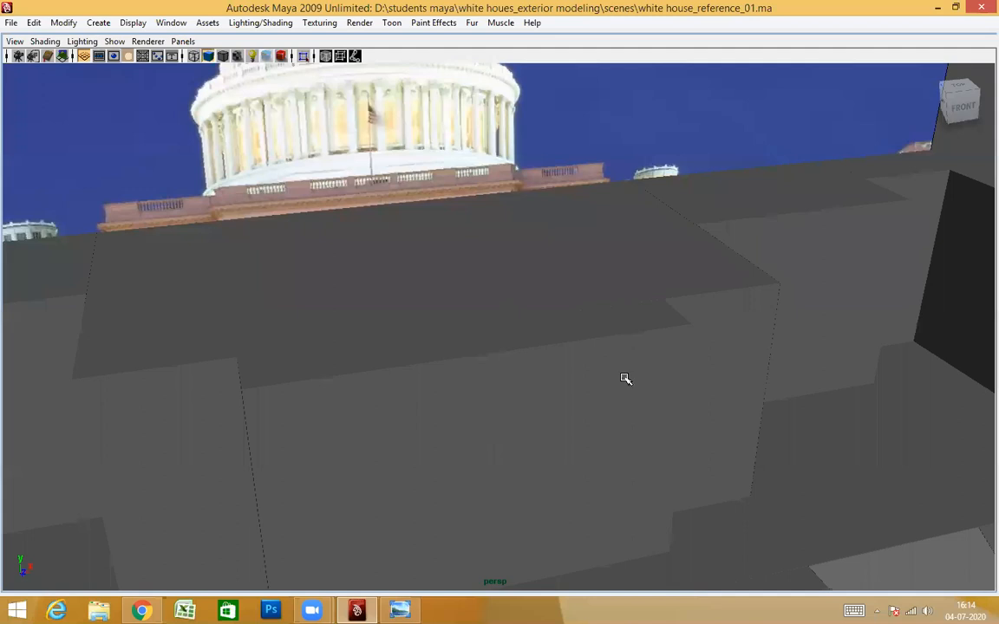
# Step: Switch to an enlarged front view and display the model as wireframe over the reference photo
pyautogui.keyDown('alt'); pyautogui.moveTo(582, 415); pyautogui.dragTo(522, 477); pyautogui.keyUp('alt')
pyautogui.press('space')
pyautogui.scroll(-6, 532, 363)
pyautogui.keyDown('alt'); pyautogui.moveTo(546, 264); pyautogui.dragTo(543, 326, button='middle'); pyautogui.keyUp('alt')
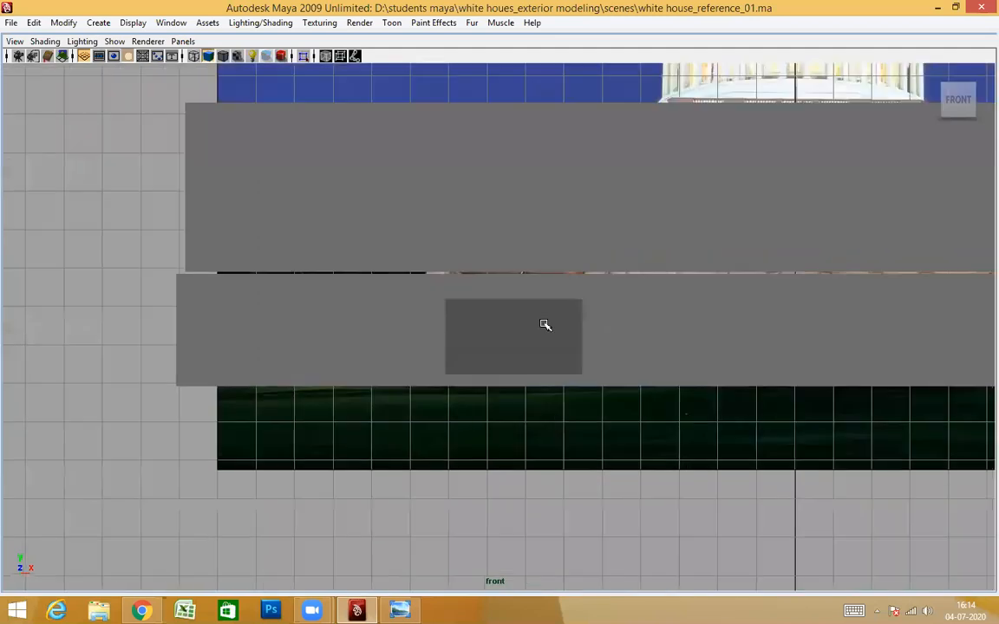
pyautogui.press('4')
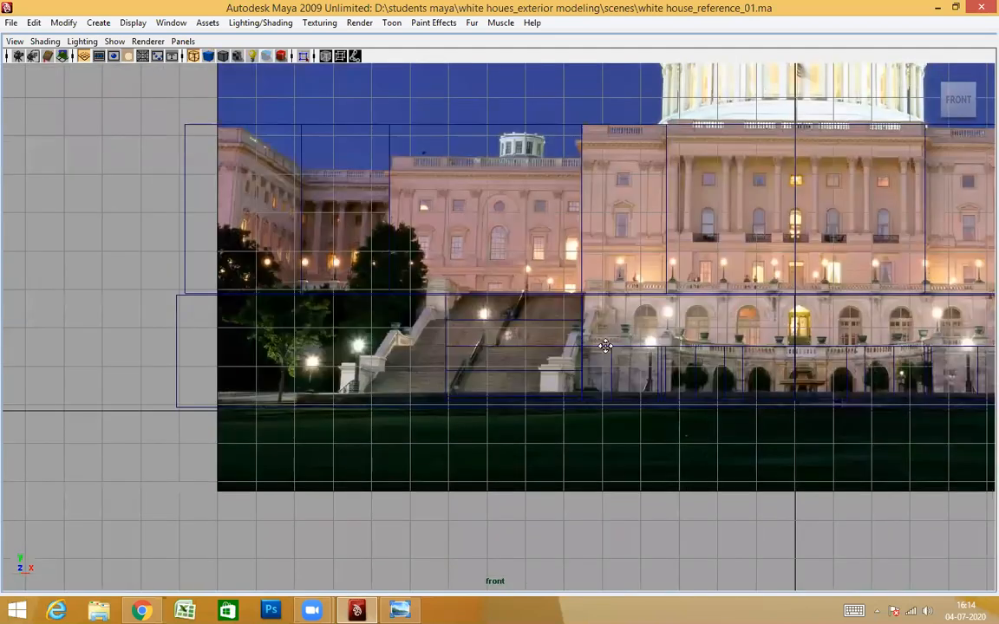
# Step: Examine the reference image in the front view, comparing the block outlines with the facade, right wing and dome tiers
pyautogui.keyDown('alt'); pyautogui.moveTo(604, 345); pyautogui.dragTo(505, 348, button='middle'); pyautogui.keyUp('alt')
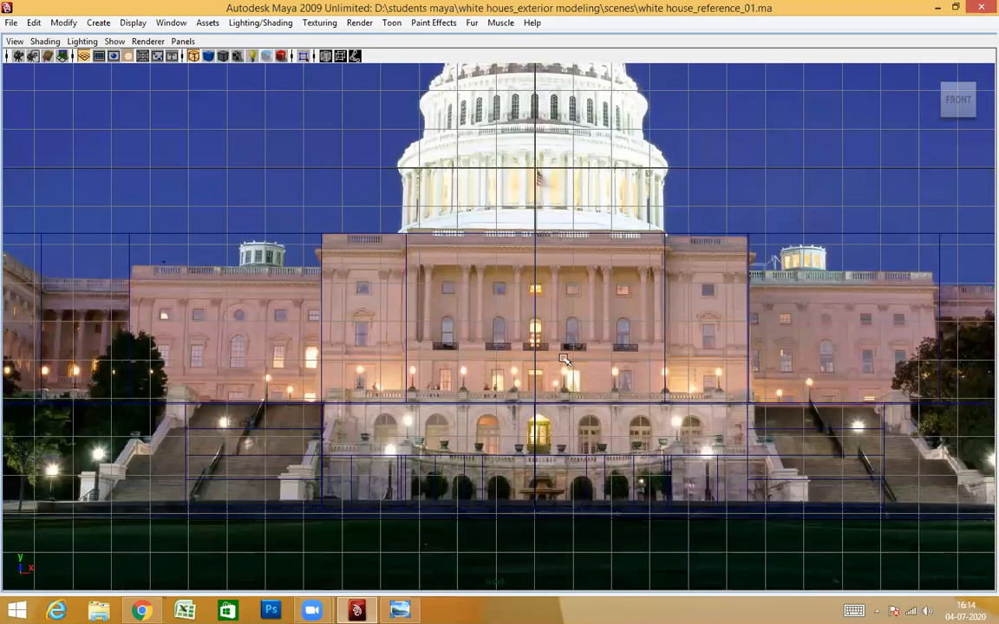
pyautogui.scroll(2, 490, 273)
pyautogui.keyDown('alt'); pyautogui.moveTo(572, 303); pyautogui.dragTo(319, 286, button='middle'); pyautogui.keyUp('alt')
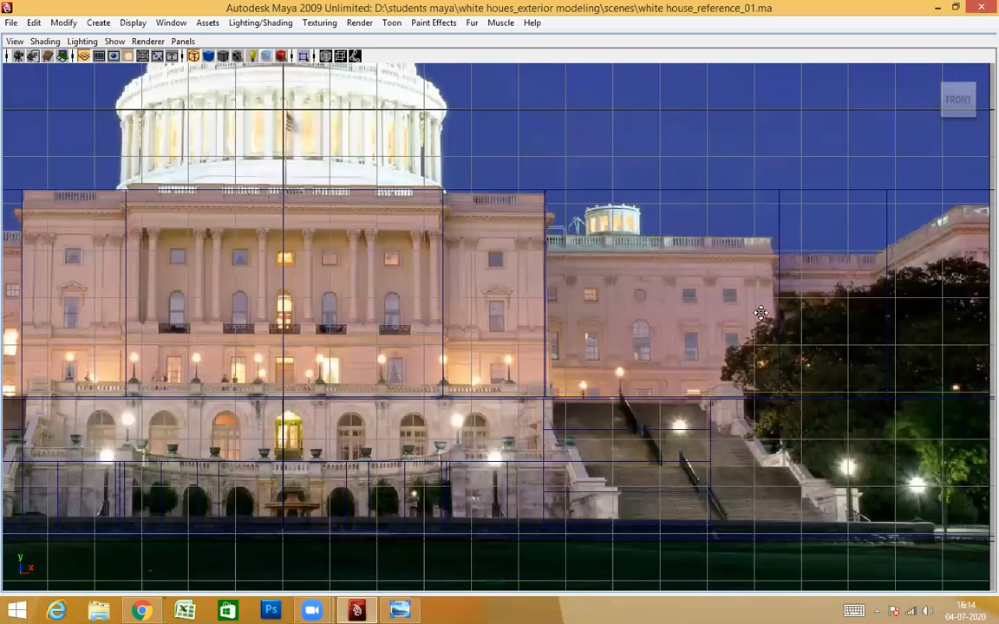
pyautogui.keyDown('alt'); pyautogui.moveTo(311, 407); pyautogui.dragTo(636, 226, button='right'); pyautogui.keyUp('alt')
pyautogui.keyDown('alt'); pyautogui.moveTo(277, 96); pyautogui.dragTo(485, 326, button='middle'); pyautogui.keyUp('alt')
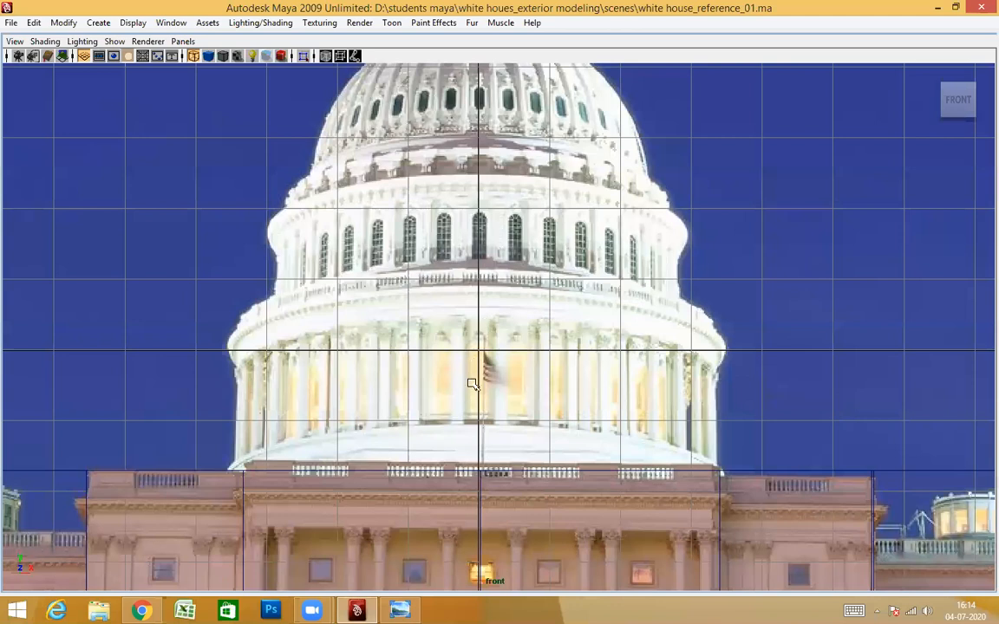
pyautogui.scroll(1, 616, 278)
pyautogui.keyDown('alt'); pyautogui.moveTo(516, 139); pyautogui.dragTo(532, 123, button='middle'); pyautogui.keyUp('alt')
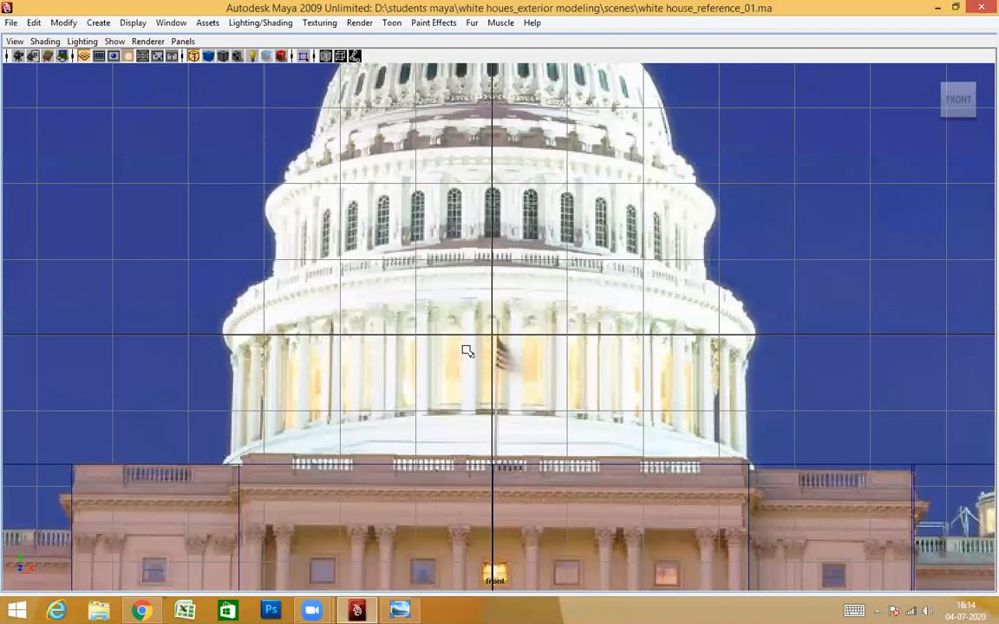
pyautogui.keyDown('alt'); pyautogui.moveTo(523, 521); pyautogui.dragTo(399, 372, button='middle'); pyautogui.keyUp('alt')
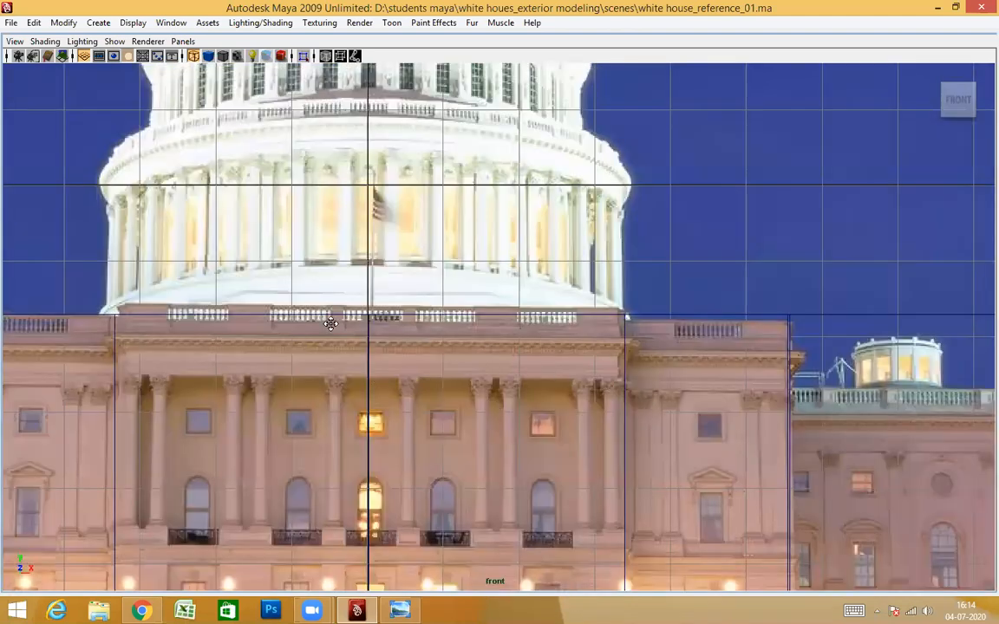
pyautogui.keyDown('alt'); pyautogui.moveTo(347, 156); pyautogui.dragTo(480, 450, button='middle'); pyautogui.keyUp('alt')
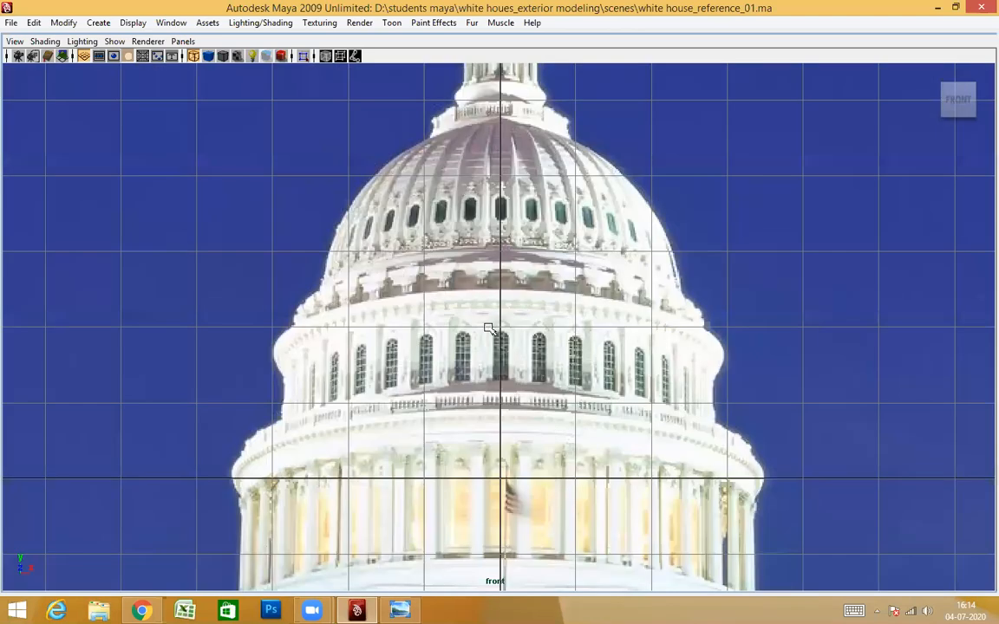
# Step: Create a polygon cylinder at the origin in the perspective view as the starting shape for the dome
pyautogui.hotkey('ctrl', 'space')
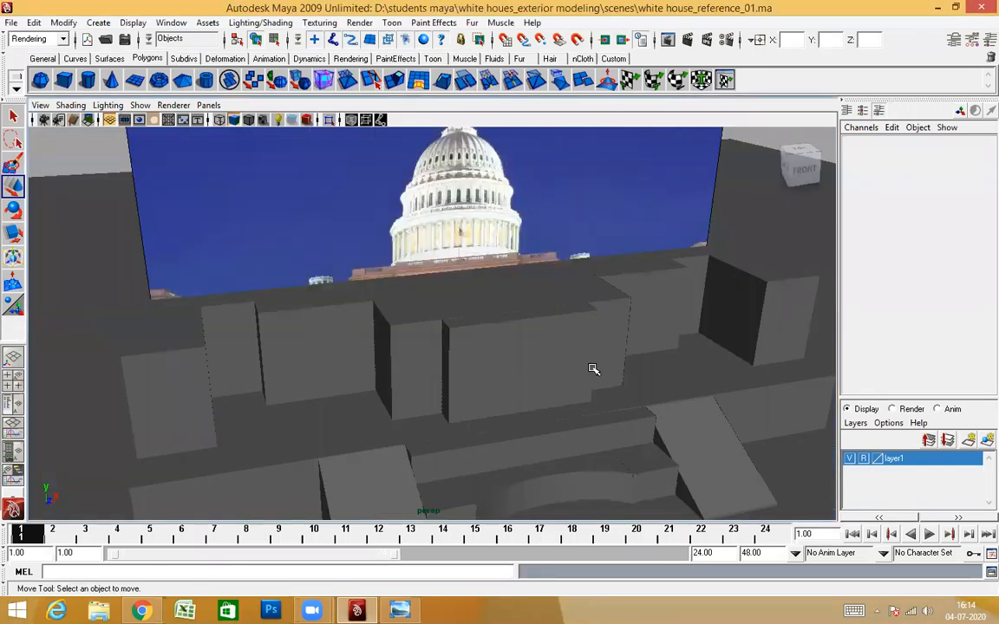
pyautogui.keyDown('alt'); pyautogui.moveTo(595, 306); pyautogui.dragTo(545, 351); pyautogui.keyUp('alt')
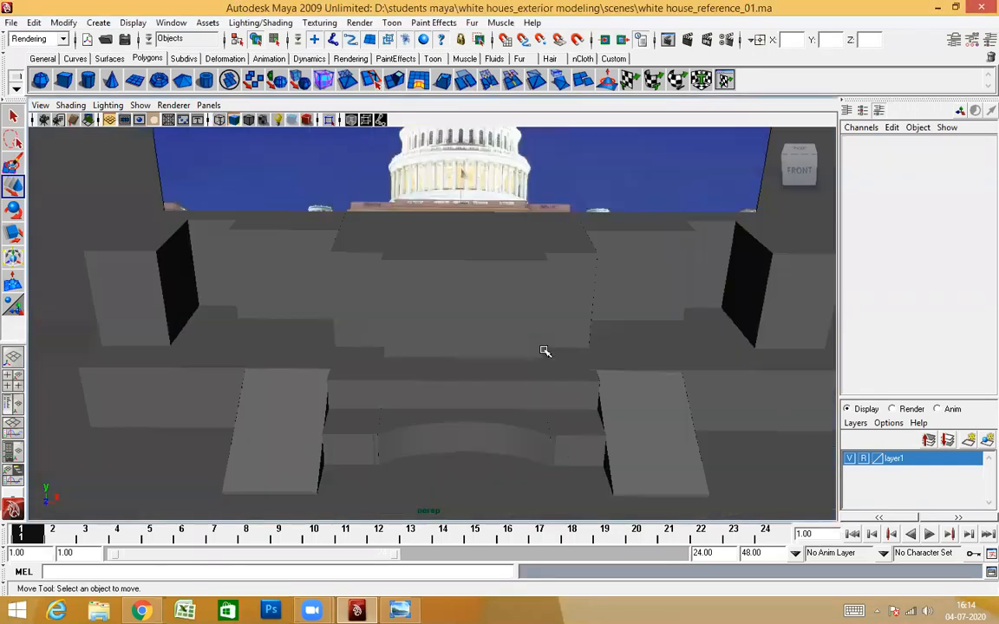
pyautogui.hotkey('ctrl', 'space')
pyautogui.keyDown('alt'); pyautogui.moveTo(288, 176); pyautogui.dragTo(392, 250); pyautogui.keyUp('alt')
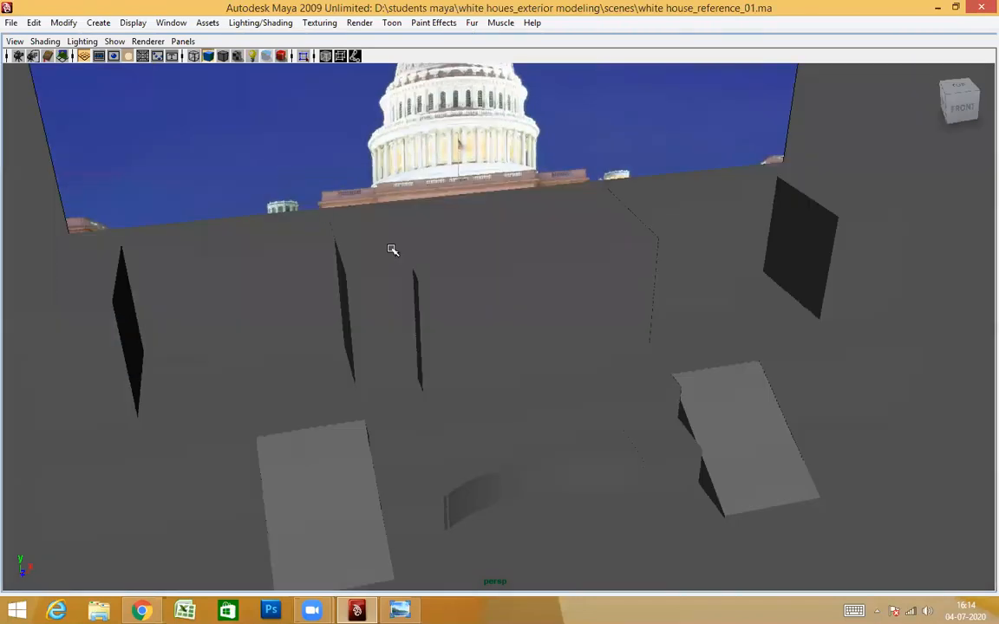
pyautogui.hotkey('ctrl', 'space')
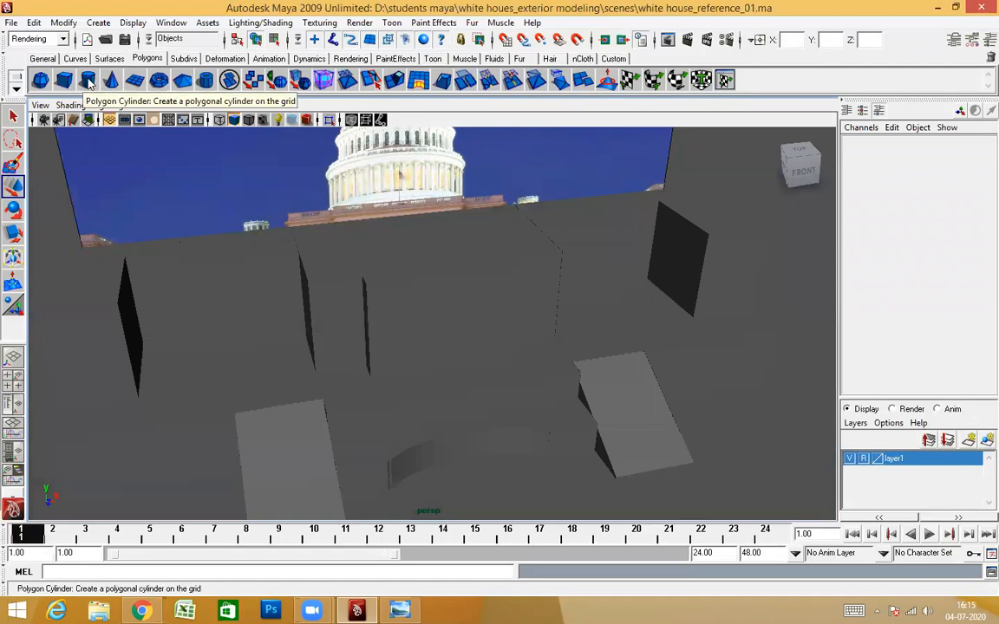
pyautogui.click(87, 81)
pyautogui.keyDown('alt'); pyautogui.moveTo(559, 278); pyautogui.dragTo(492, 303); pyautogui.keyUp('alt')
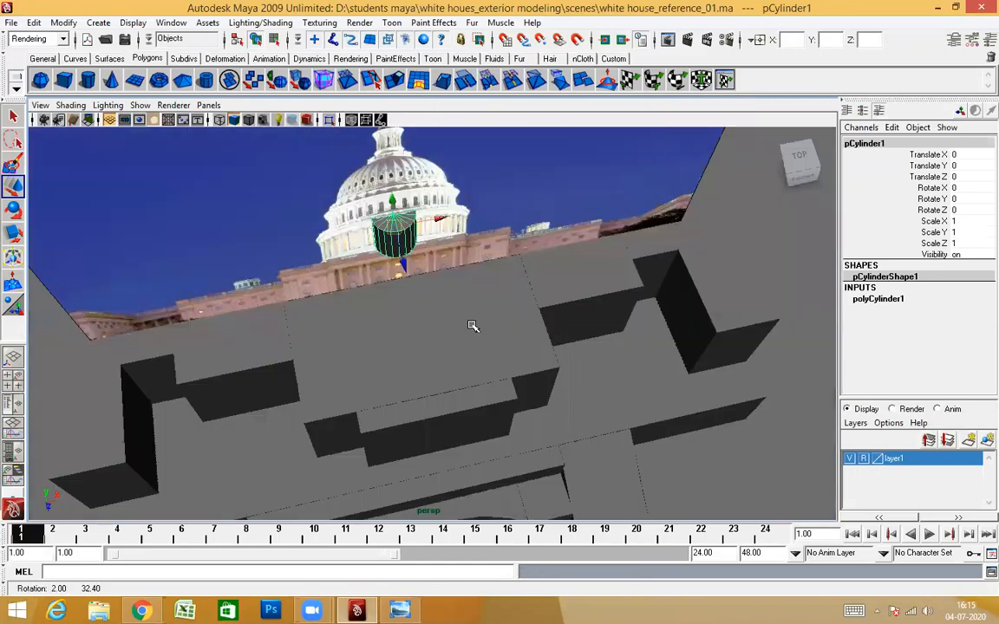
pyautogui.scroll(3, 482, 286)
pyautogui.scroll(5, 507, 333)
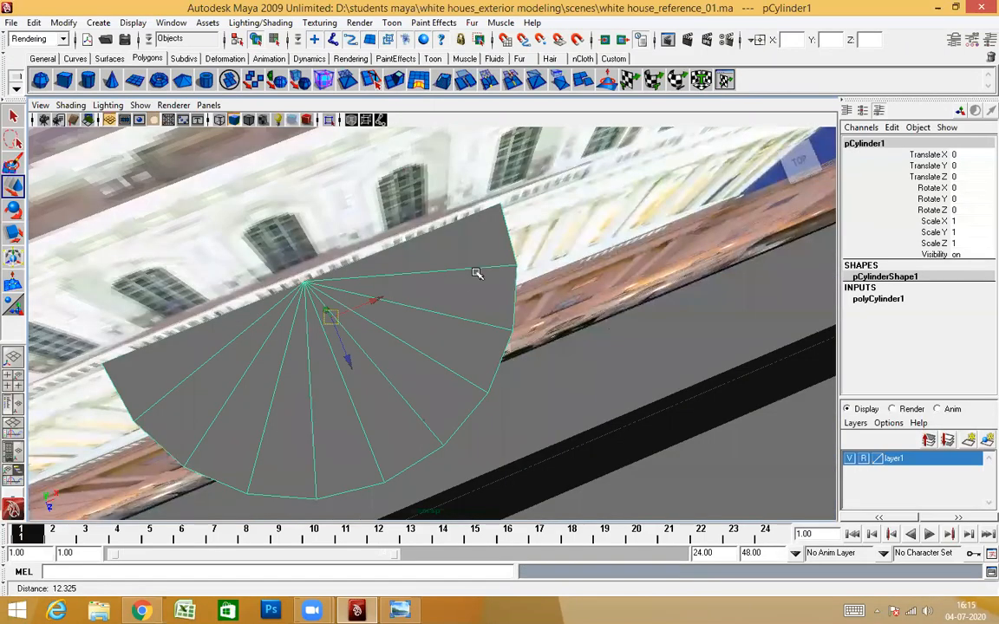
pyautogui.scroll(-4, 401, 324)
pyautogui.keyDown('alt'); pyautogui.moveTo(346, 328); pyautogui.dragTo(342, 316); pyautogui.keyUp('alt')
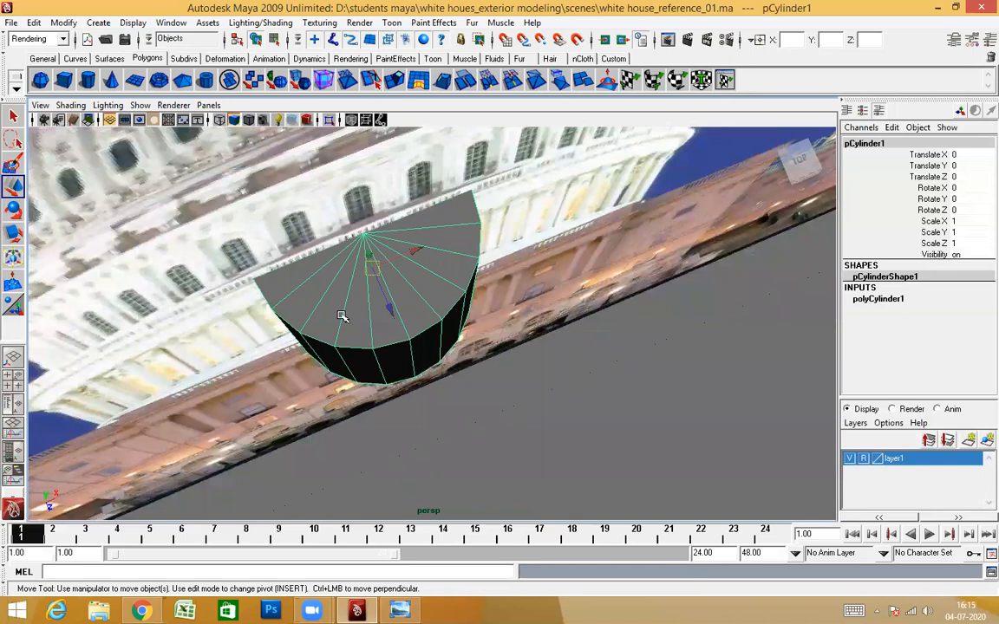
# Step: Move the cylinder forward along Z to about 4.05 and raise it along Y to about 0.645, above the central block's roof
pyautogui.keyDown('alt'); pyautogui.moveTo(674, 291); pyautogui.dragTo(535, 396); pyautogui.keyUp('alt')
pyautogui.moveTo(451, 358); pyautogui.dragTo(342, 392)
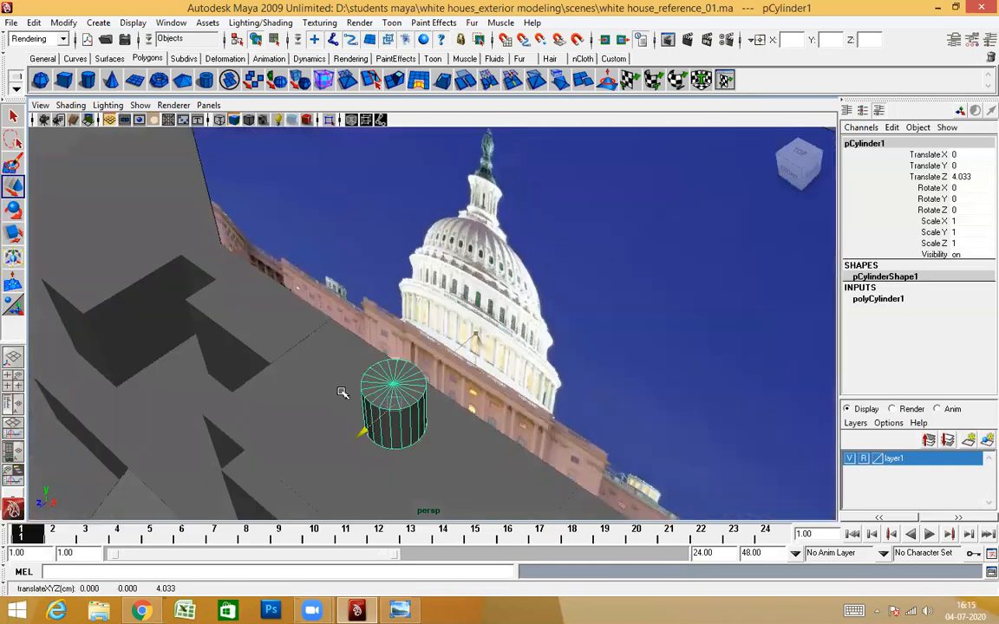
pyautogui.keyDown('alt'); pyautogui.moveTo(527, 401); pyautogui.dragTo(669, 362); pyautogui.keyUp('alt')
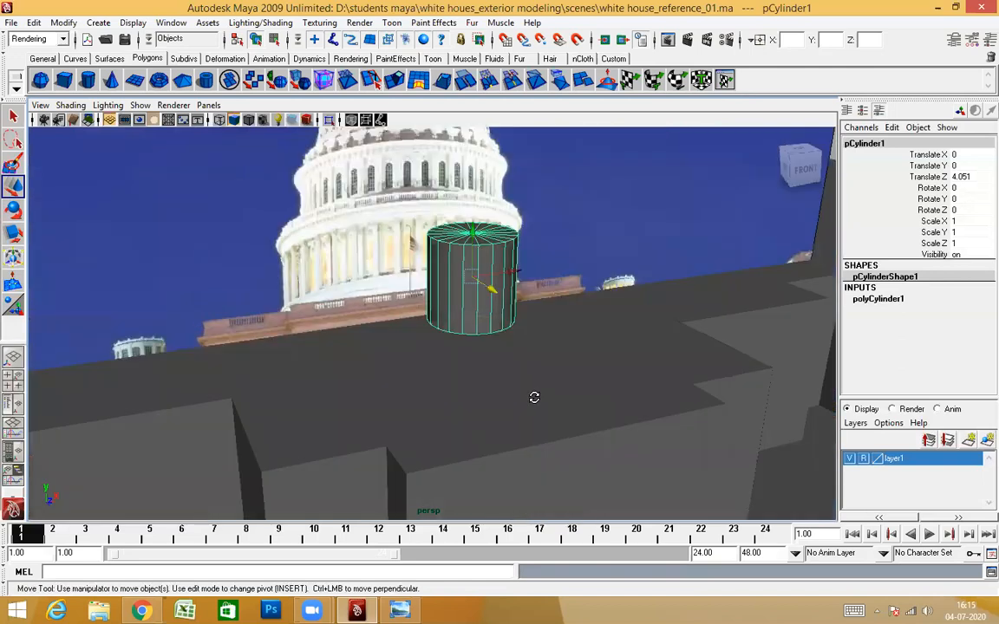
pyautogui.keyDown('alt'); pyautogui.moveTo(552, 416); pyautogui.dragTo(579, 423); pyautogui.keyUp('alt')
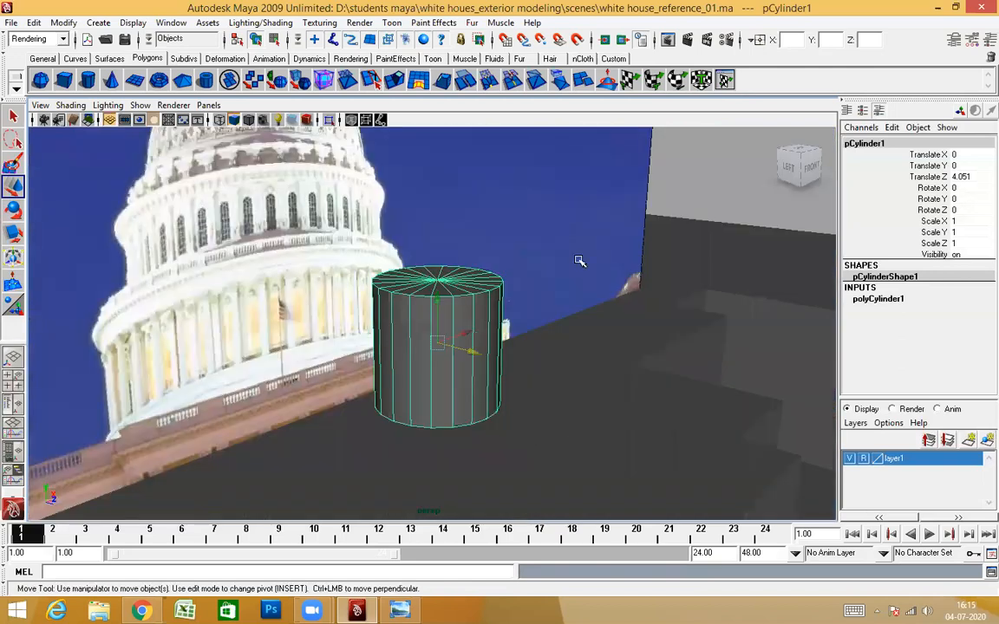
pyautogui.moveTo(528, 254); pyautogui.dragTo(530, 215)
pyautogui.scroll(-3, 646, 312)
pyautogui.keyDown('alt'); pyautogui.moveTo(676, 323); pyautogui.dragTo(659, 328); pyautogui.keyUp('alt')
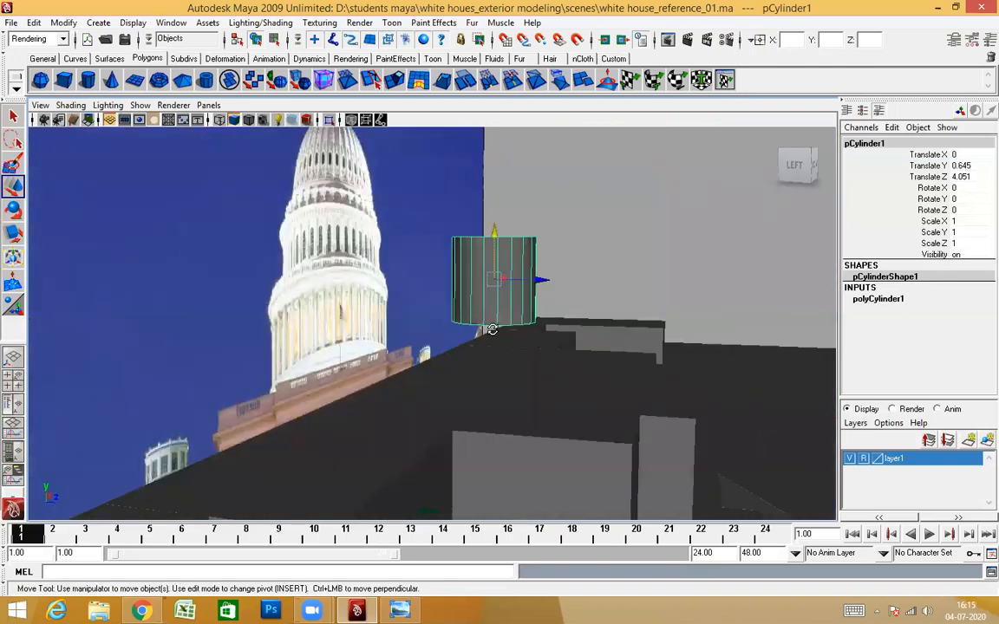
# Step: Move the cylinder's pivot point down to its base, checking it in wireframe against the dome photo
pyautogui.keyDown('alt'); pyautogui.moveTo(484, 330); pyautogui.dragTo(689, 332); pyautogui.keyUp('alt')
pyautogui.keyDown('alt'); pyautogui.moveTo(514, 251); pyautogui.dragTo(698, 283); pyautogui.keyUp('alt')
pyautogui.keyDown('alt'); pyautogui.moveTo(694, 290); pyautogui.dragTo(599, 336, button='middle'); pyautogui.keyUp('alt')
pyautogui.keyDown('alt'); pyautogui.moveTo(571, 379); pyautogui.dragTo(419, 306); pyautogui.keyUp('alt')
pyautogui.hotkey('ctrl', 'z')
pyautogui.keyDown('alt'); pyautogui.moveTo(545, 311); pyautogui.dragTo(545, 341, button='right'); pyautogui.keyUp('alt')
pyautogui.press('4')
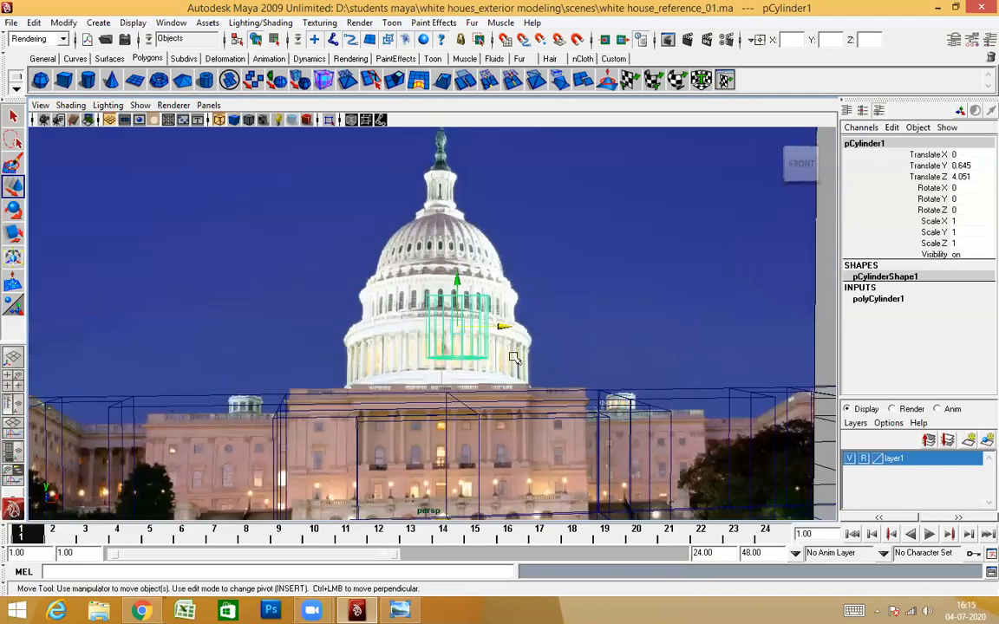
pyautogui.keyDown('alt'); pyautogui.moveTo(520, 352); pyautogui.dragTo(542, 347); pyautogui.keyUp('alt')
pyautogui.keyDown('alt'); pyautogui.moveTo(542, 347); pyautogui.dragTo(526, 348, button='right'); pyautogui.keyUp('alt')
pyautogui.moveTo(491, 274); pyautogui.dragTo(500, 379)
pyautogui.keyDown('alt'); pyautogui.moveTo(562, 419); pyautogui.dragTo(564, 444, button='right'); pyautogui.keyUp('alt')
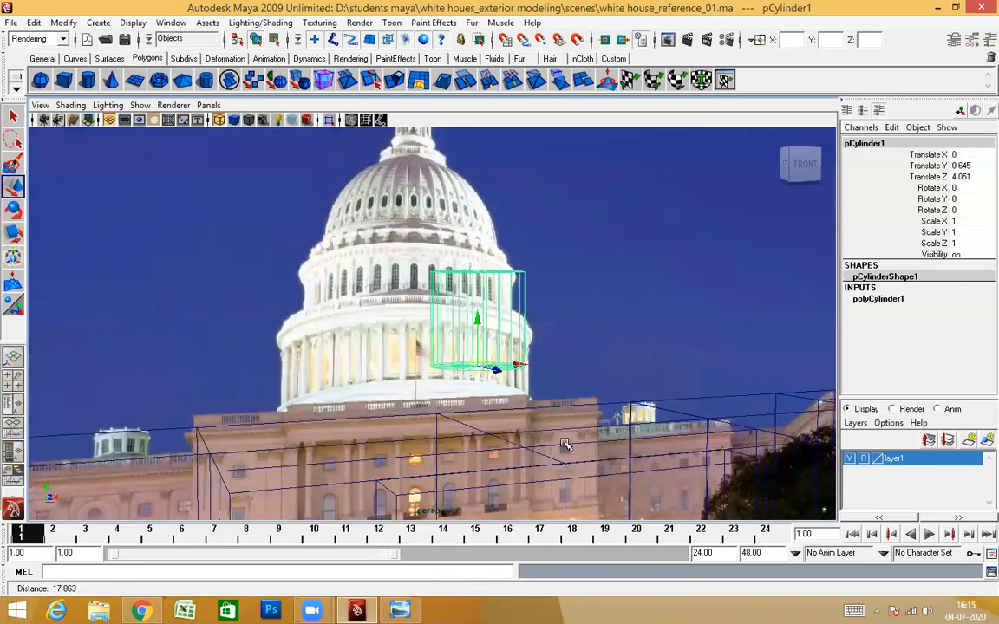
# Step: Lower the cylinder onto the roof of the central block in shaded display, at a Translate Y of -0.702
pyautogui.press('5')
pyautogui.keyDown('alt'); pyautogui.moveTo(503, 385); pyautogui.dragTo(497, 403); pyautogui.keyUp('alt')
pyautogui.keyDown('alt'); pyautogui.moveTo(488, 316); pyautogui.dragTo(480, 317); pyautogui.keyUp('alt')
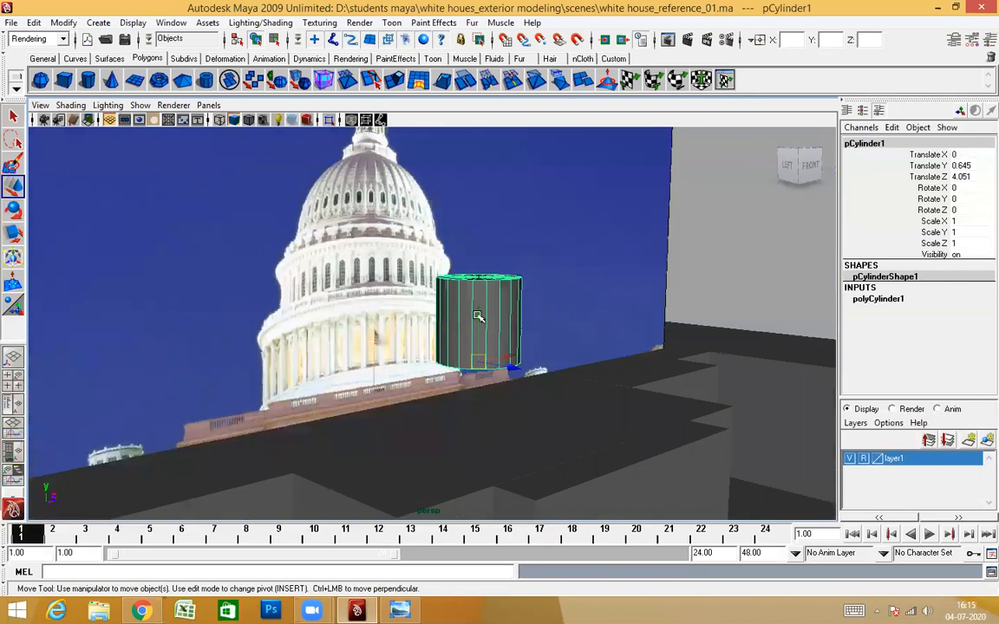
pyautogui.moveTo(644, 315); pyautogui.dragTo(644, 325)
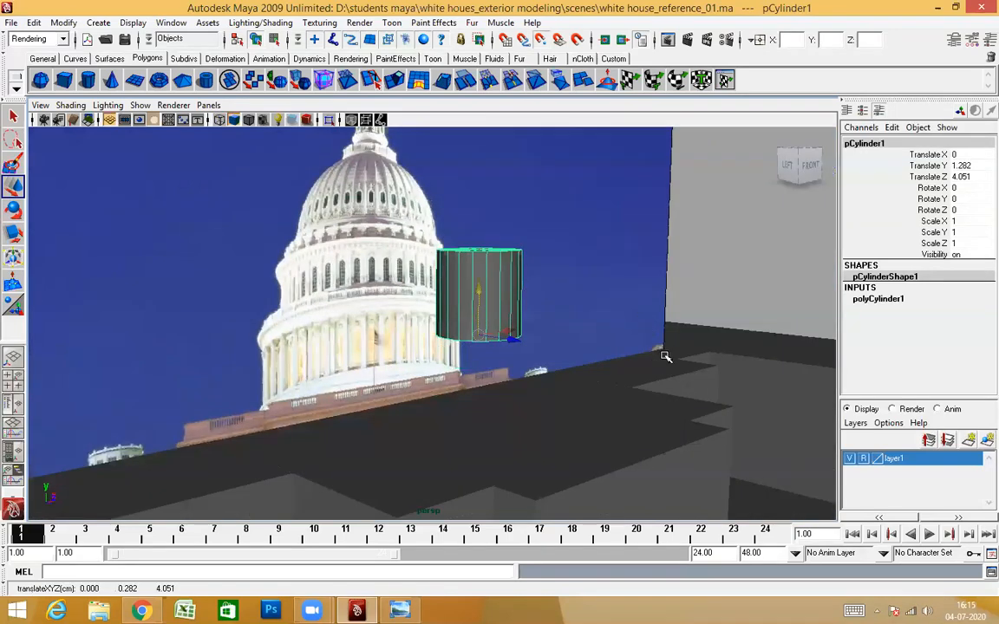
pyautogui.moveTo(631, 350); pyautogui.dragTo(597, 390, button='middle')
pyautogui.keyDown('alt'); pyautogui.moveTo(598, 391); pyautogui.dragTo(624, 415); pyautogui.keyUp('alt')
pyautogui.keyDown('alt'); pyautogui.moveTo(524, 393); pyautogui.dragTo(585, 334); pyautogui.keyUp('alt')
# Step: Set the cylinder's radius to 3.4 in the wireframe front view so it matches the width of the lowest dome tier
pyautogui.press('space')
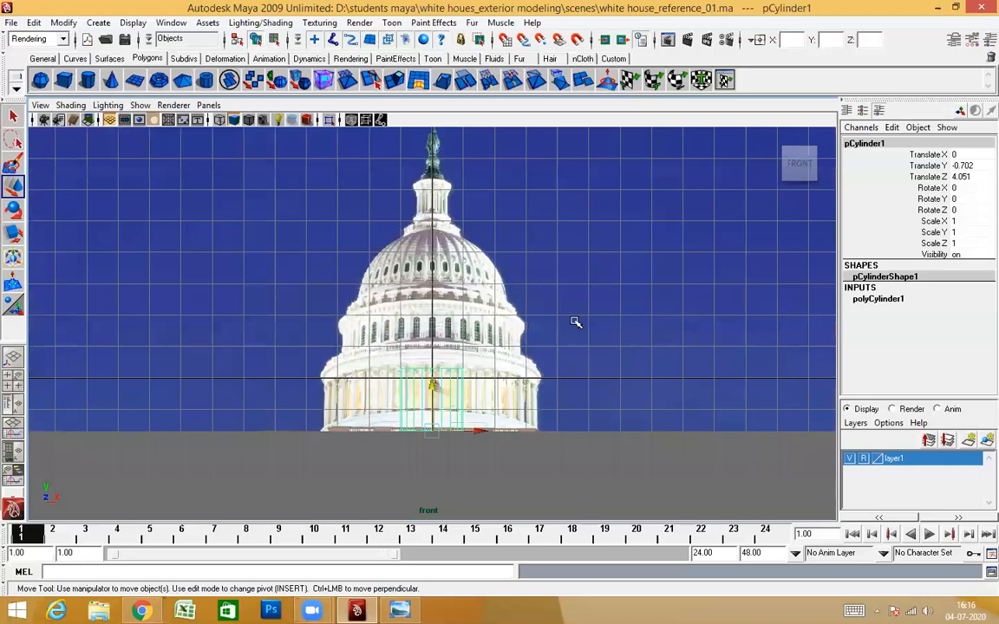
pyautogui.keyDown('alt'); pyautogui.moveTo(576, 323); pyautogui.dragTo(578, 234, button='middle'); pyautogui.keyUp('alt')
pyautogui.scroll(2, 575, 321)
pyautogui.press('4')
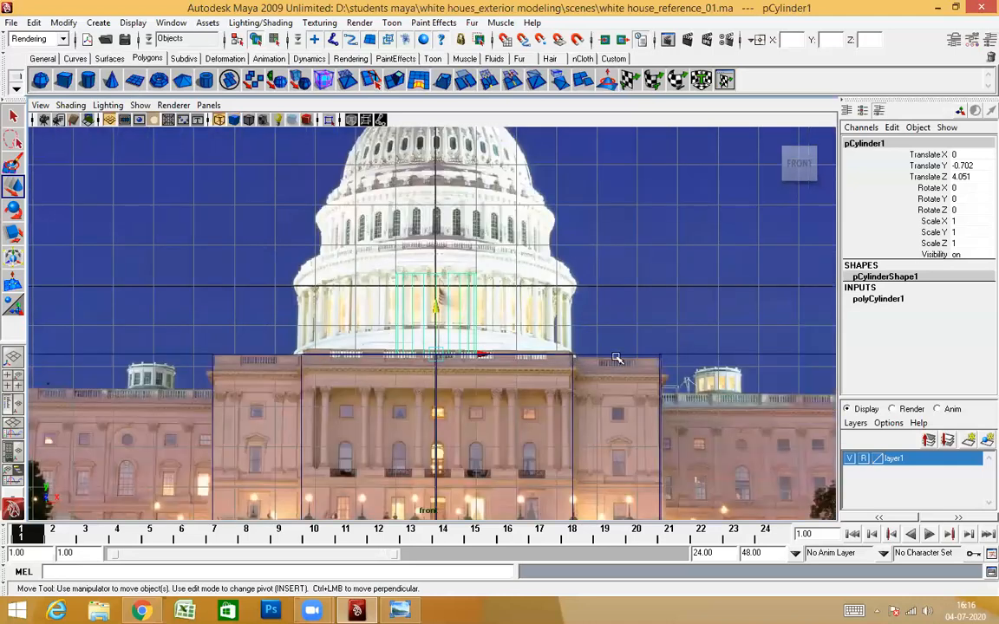
pyautogui.click(881, 299)
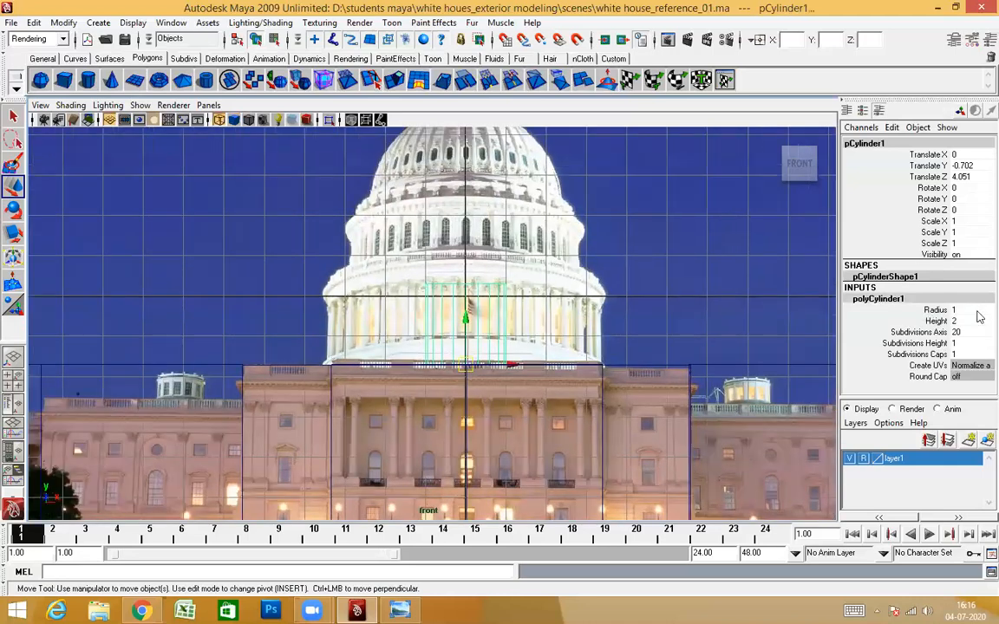
pyautogui.click(931, 310)
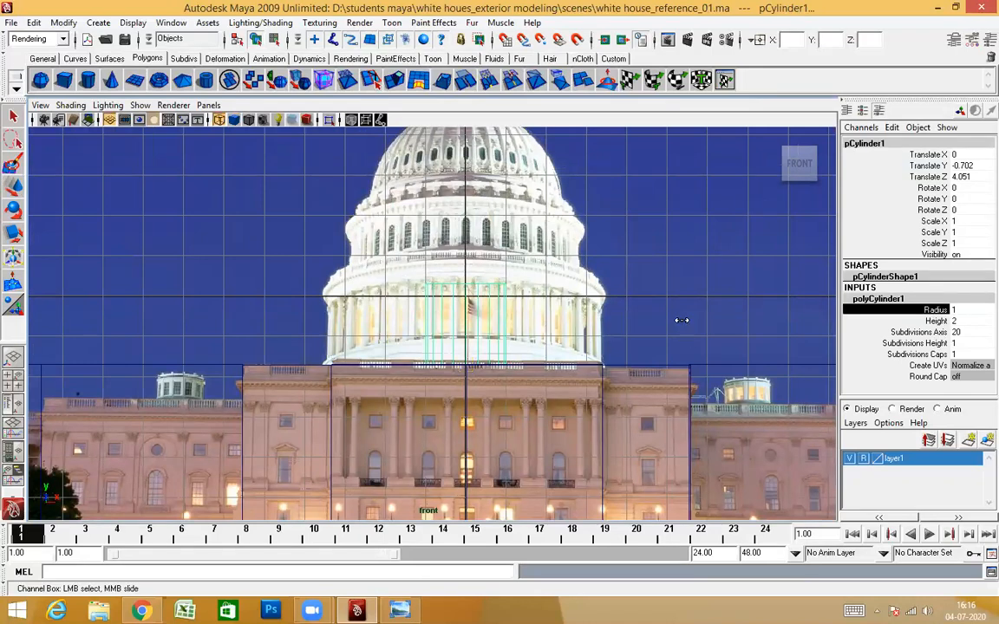
pyautogui.moveTo(693, 320); pyautogui.dragTo(700, 319, button='middle')
pyautogui.moveTo(698, 318); pyautogui.dragTo(699, 322, button='middle')
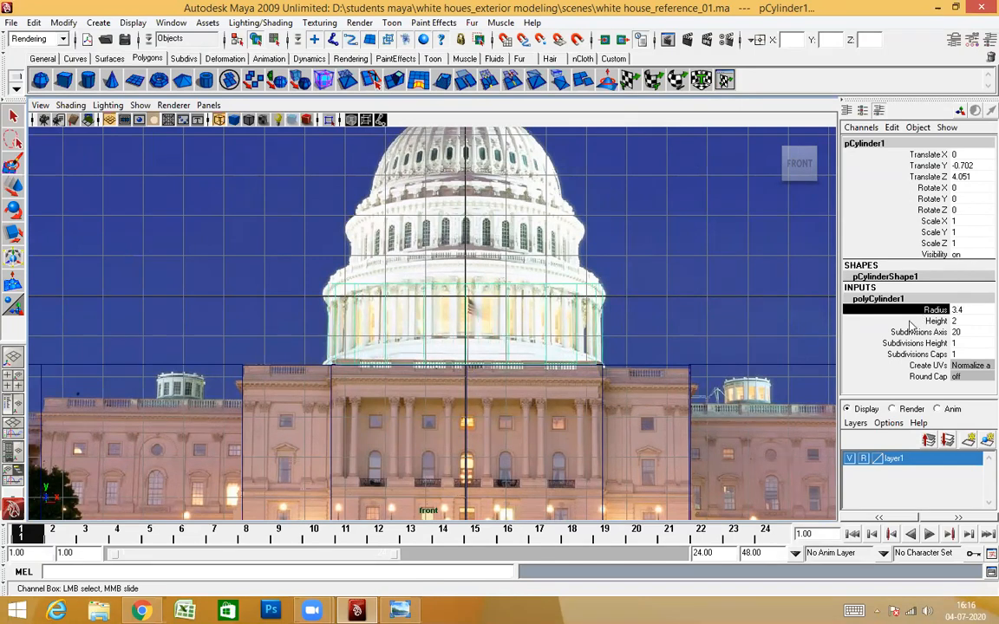
pyautogui.keyDown('alt'); pyautogui.moveTo(564, 335); pyautogui.dragTo(563, 422, button='middle'); pyautogui.keyUp('alt')
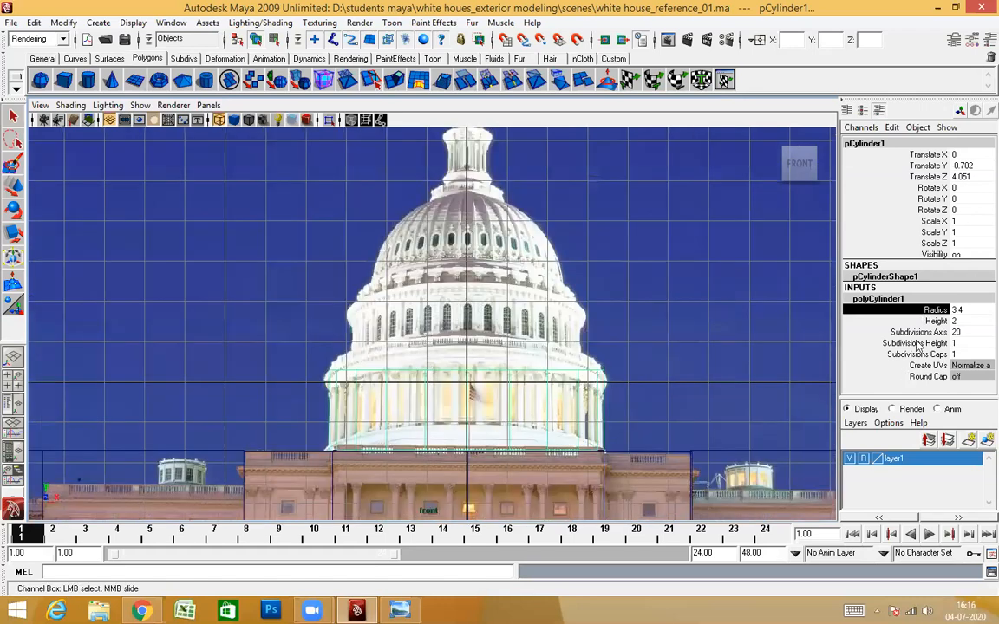
pyautogui.click(936, 322)
pyautogui.moveTo(591, 355)
pyautogui.mouseDown(button='middle')
pyautogui.moveTo(622, 352)
pyautogui.moveTo(581, 355)
pyautogui.mouseUp(button='middle')
pyautogui.hotkey('ctrl', 'z')
pyautogui.hotkey('ctrl', 'z')
pyautogui.hotkey('ctrl', 'z')
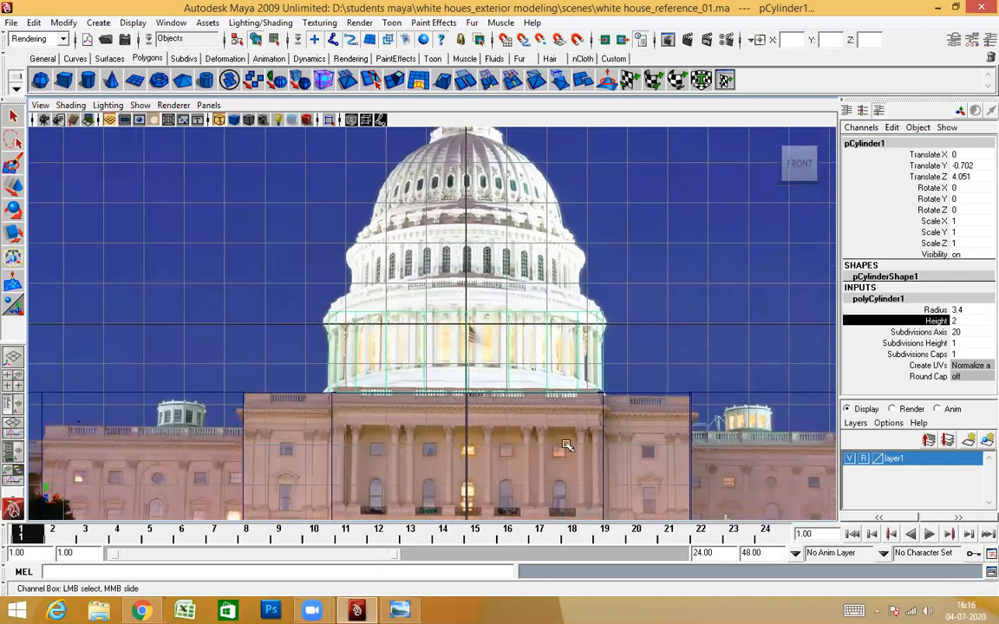
pyautogui.hotkey('ctrl', 'z')
pyautogui.hotkey('ctrl', 'z')
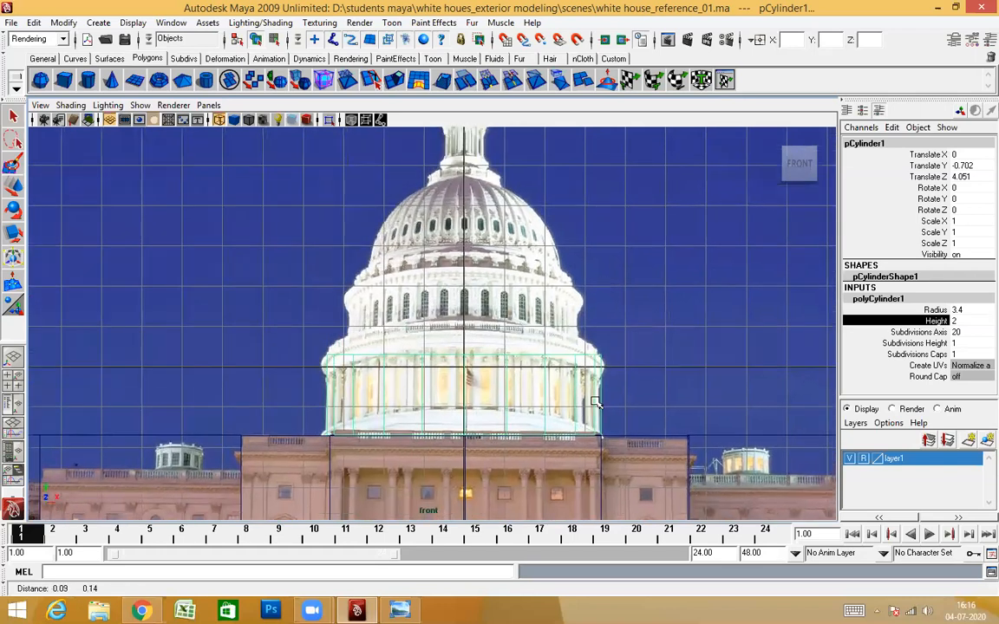
pyautogui.hotkey('ctrl', 'z')
# Step: Select the cylinder's top vertices and raise them to the top of the rounded dome, at about 4.76 in Y
pyautogui.press('w')
pyautogui.moveTo(511, 334); pyautogui.dragTo(490, 326, button='right')
pyautogui.moveTo(308, 330); pyautogui.dragTo(624, 363)
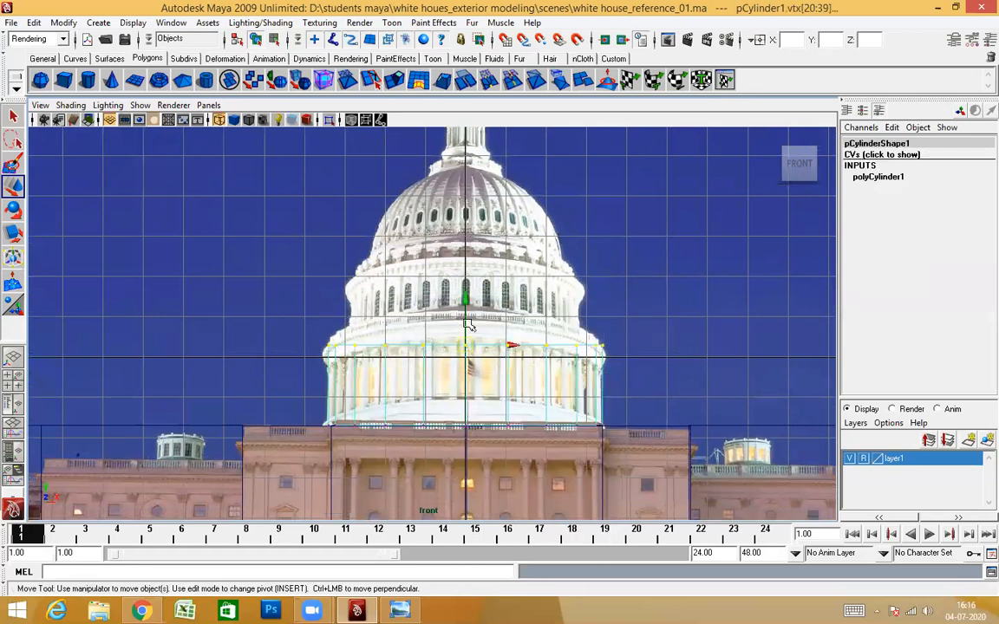
pyautogui.moveTo(468, 326); pyautogui.dragTo(463, 140)
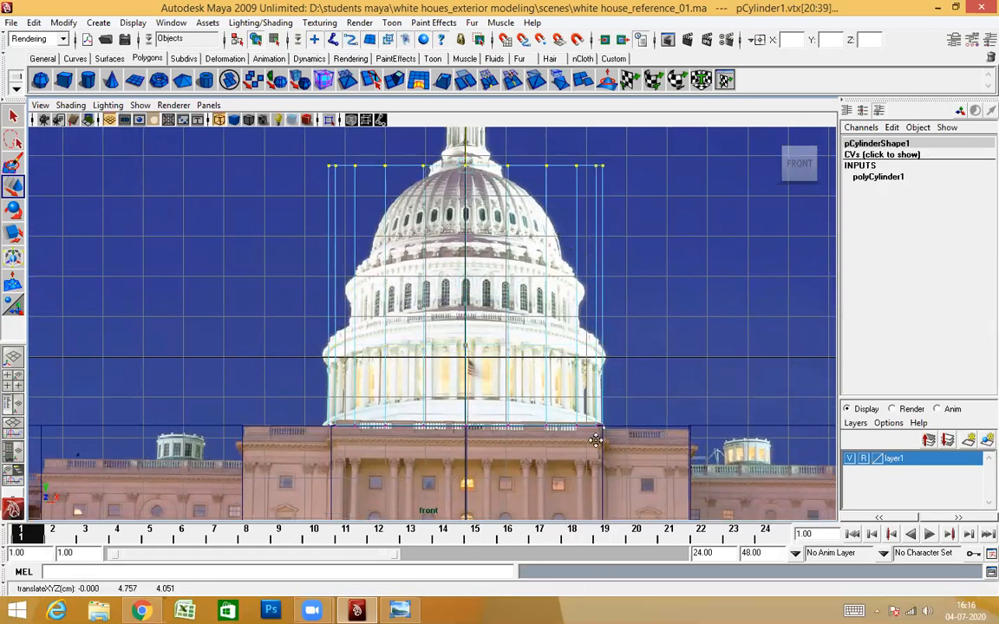
pyautogui.keyDown('alt'); pyautogui.moveTo(576, 163); pyautogui.dragTo(581, 360, button='middle'); pyautogui.keyUp('alt')
pyautogui.keyDown('alt'); pyautogui.moveTo(433, 304); pyautogui.dragTo(420, 221, button='middle'); pyautogui.keyUp('alt')
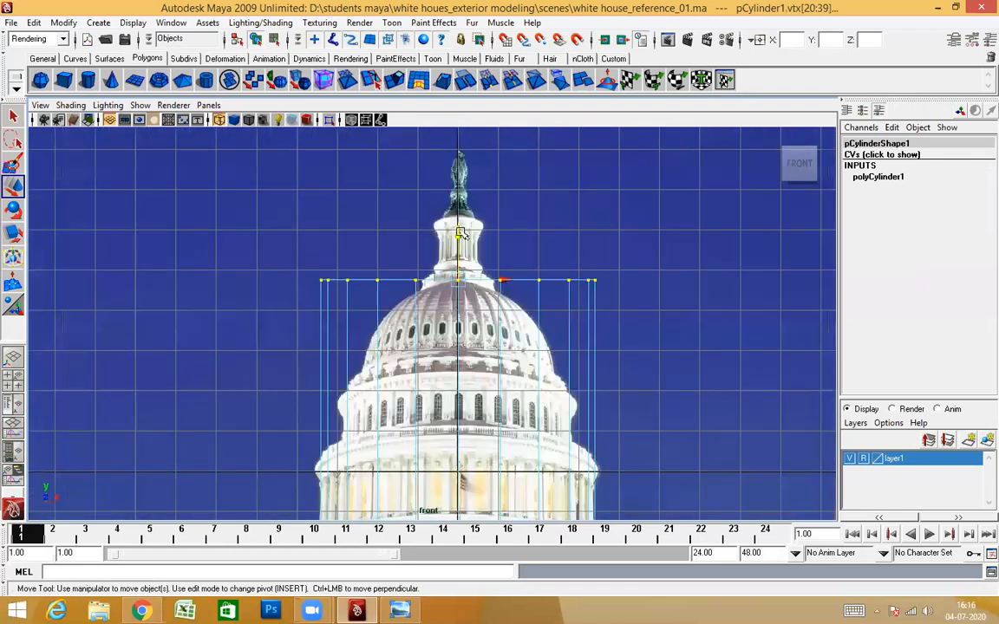
pyautogui.moveTo(456, 233); pyautogui.dragTo(452, 232)
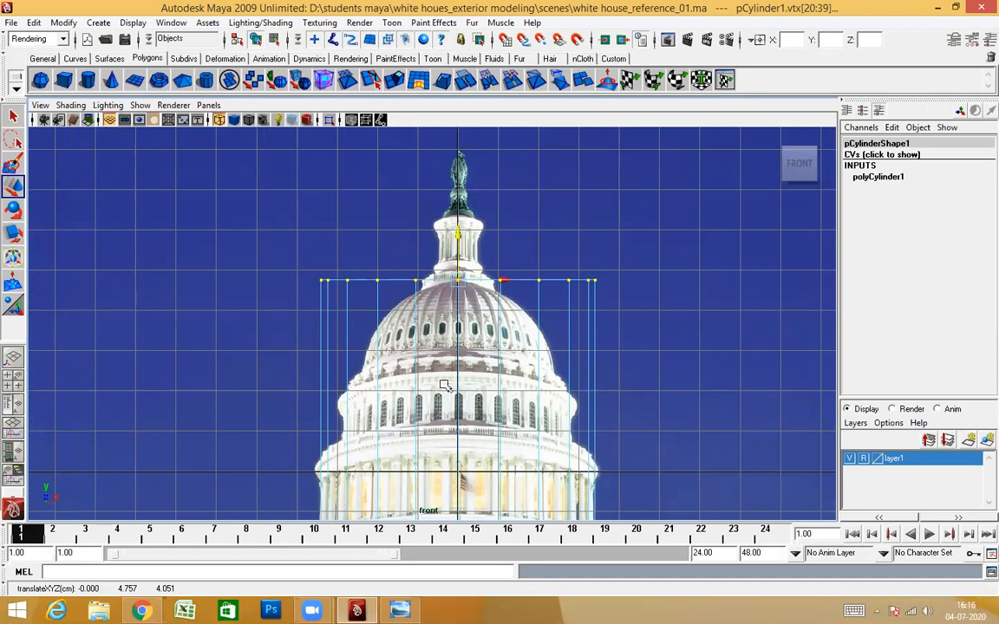
pyautogui.keyDown('alt'); pyautogui.moveTo(586, 379); pyautogui.dragTo(574, 330, button='middle'); pyautogui.keyUp('alt')
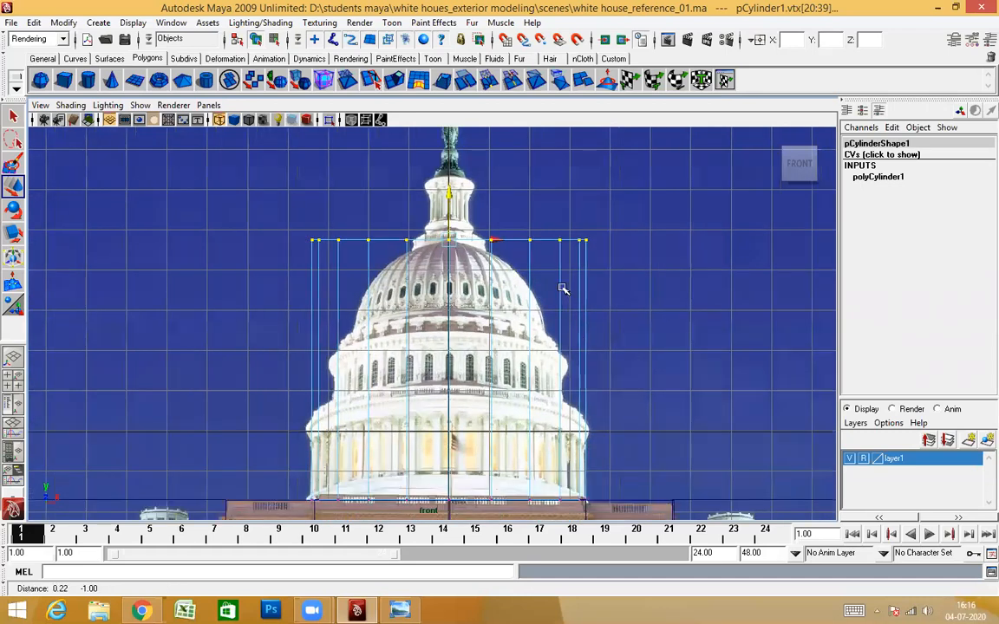
# Step: Insert a horizontal edge loop around the cylinder and lower it to the top of the lowest dome tier, at about 0.815 in Y
pyautogui.press('space')
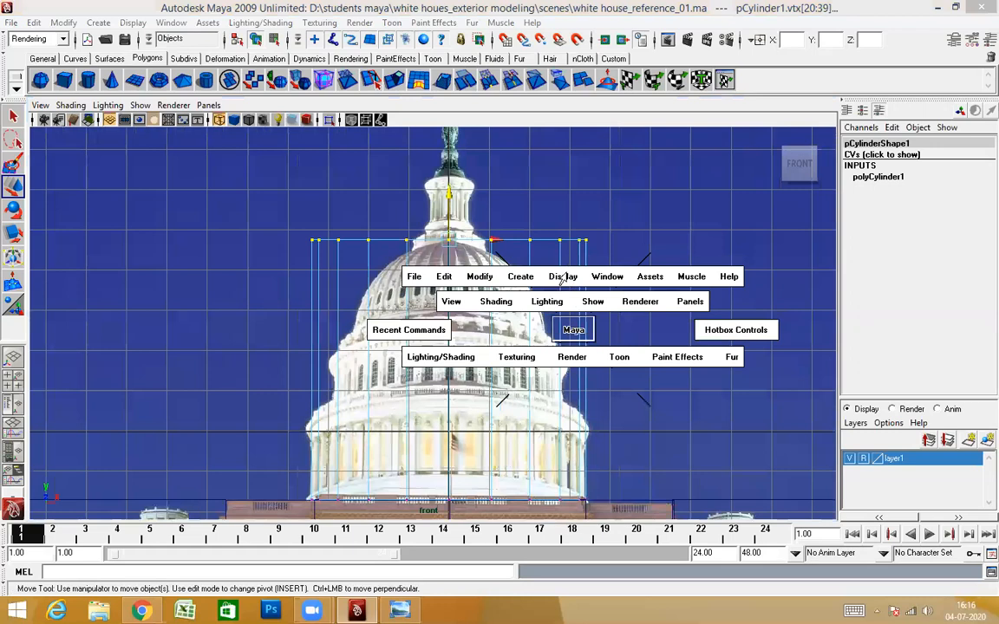
pyautogui.click(563, 277)
pyautogui.moveTo(428, 261)
pyautogui.keyDown('alt'); pyautogui.mouseDown(button='middle')
pyautogui.moveTo(440, 239)
pyautogui.moveTo(488, 282)
pyautogui.moveTo(436, 241)
pyautogui.mouseUp(button='middle'); pyautogui.keyUp('alt')
pyautogui.scroll(1, 464, 364)
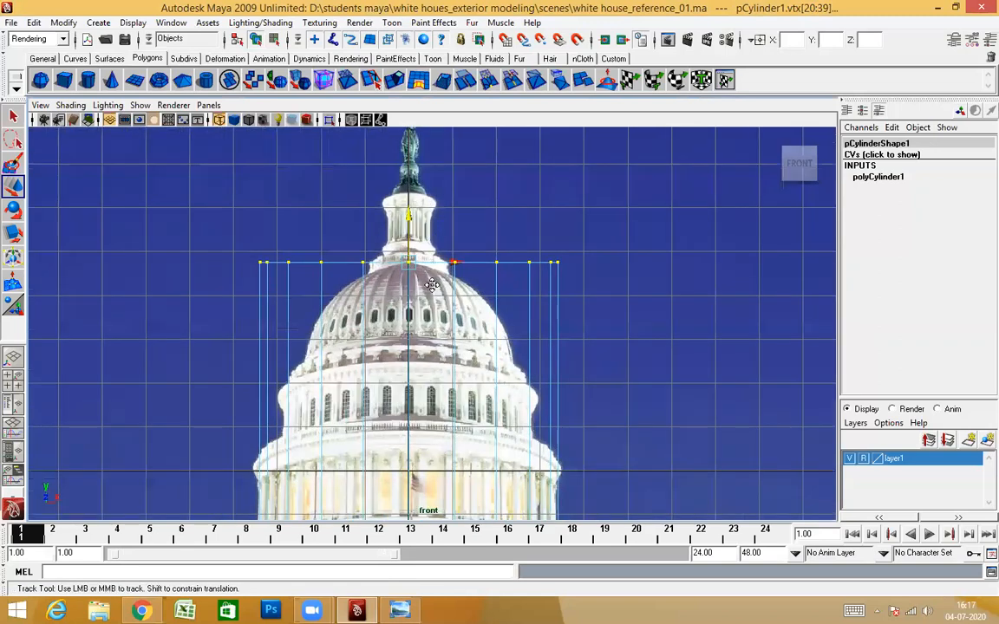
pyautogui.keyDown('alt'); pyautogui.moveTo(436, 297); pyautogui.dragTo(401, 182, button='middle'); pyautogui.keyUp('alt')
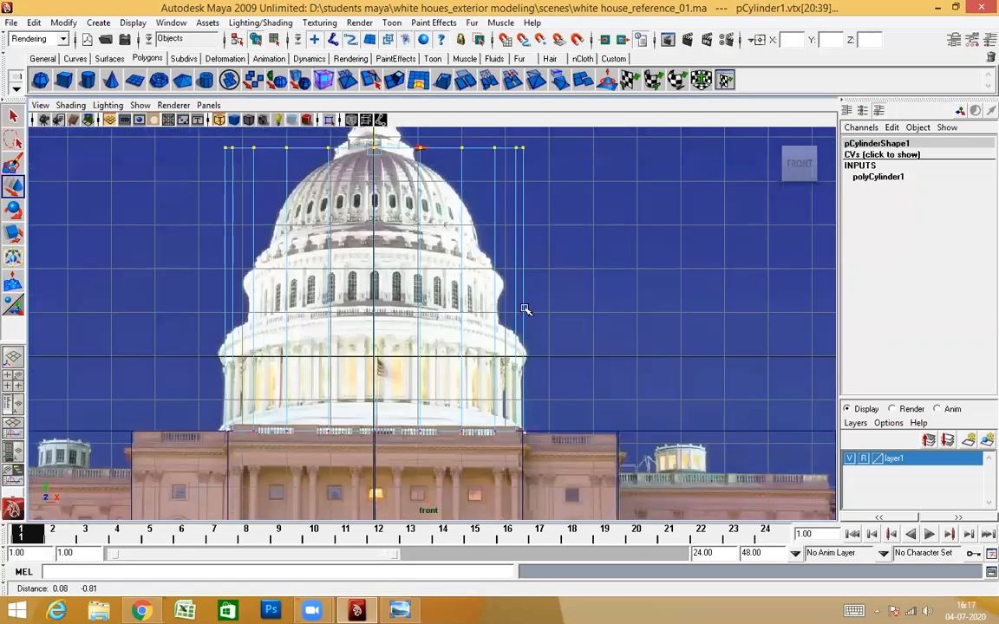
pyautogui.click(525, 328)
pyautogui.keyDown('ctrl'); pyautogui.moveTo(594, 308); pyautogui.dragTo(446, 309, button='right'); pyautogui.keyUp('ctrl')
pyautogui.keyDown('alt'); pyautogui.moveTo(379, 260); pyautogui.dragTo(390, 232, button='middle'); pyautogui.keyUp('alt')
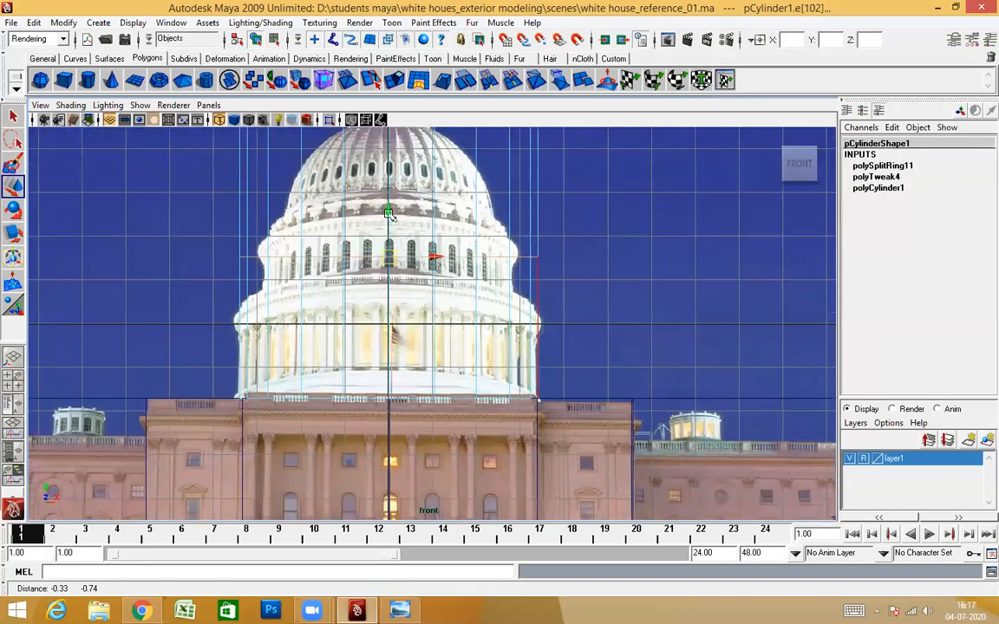
pyautogui.moveTo(390, 233)
pyautogui.mouseDown()
pyautogui.moveTo(390, 297)
pyautogui.moveTo(390, 243)
pyautogui.mouseUp()
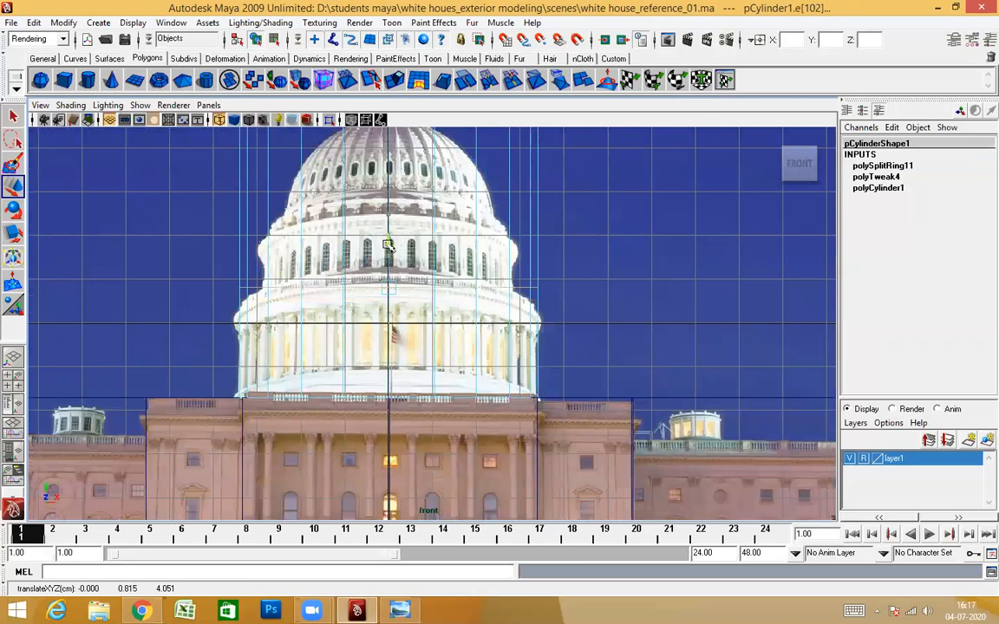
# Step: Insert a second horizontal edge loop above the first and raise it to the base of the rounded dome, at about 2.48 in Y
pyautogui.keyDown('alt'); pyautogui.moveTo(442, 286); pyautogui.dragTo(451, 347, button='middle'); pyautogui.keyUp('alt')
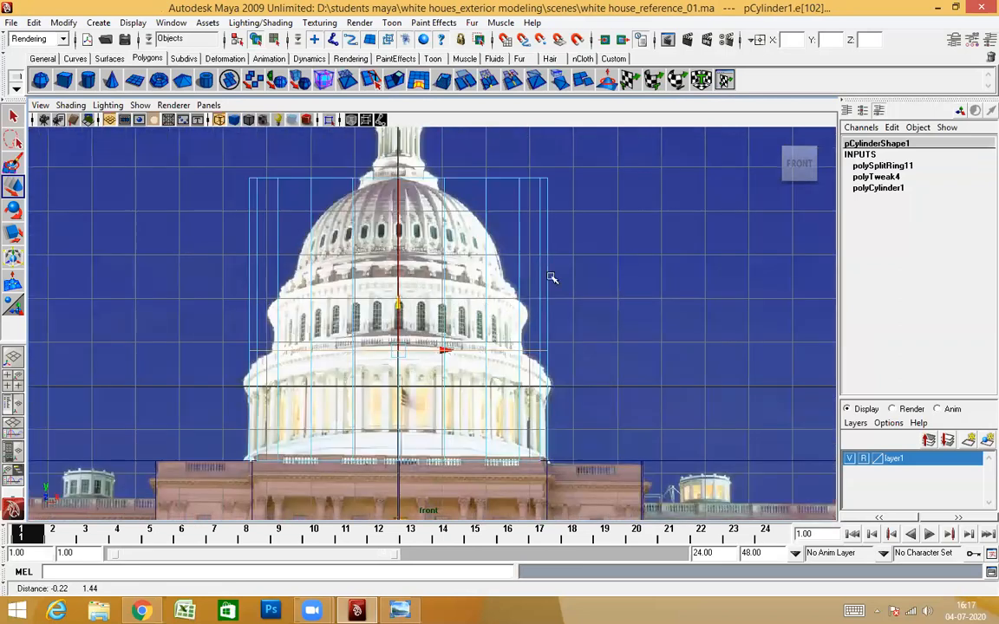
pyautogui.keyDown('ctrl'); pyautogui.moveTo(573, 288); pyautogui.dragTo(638, 303, button='right'); pyautogui.keyUp('ctrl')
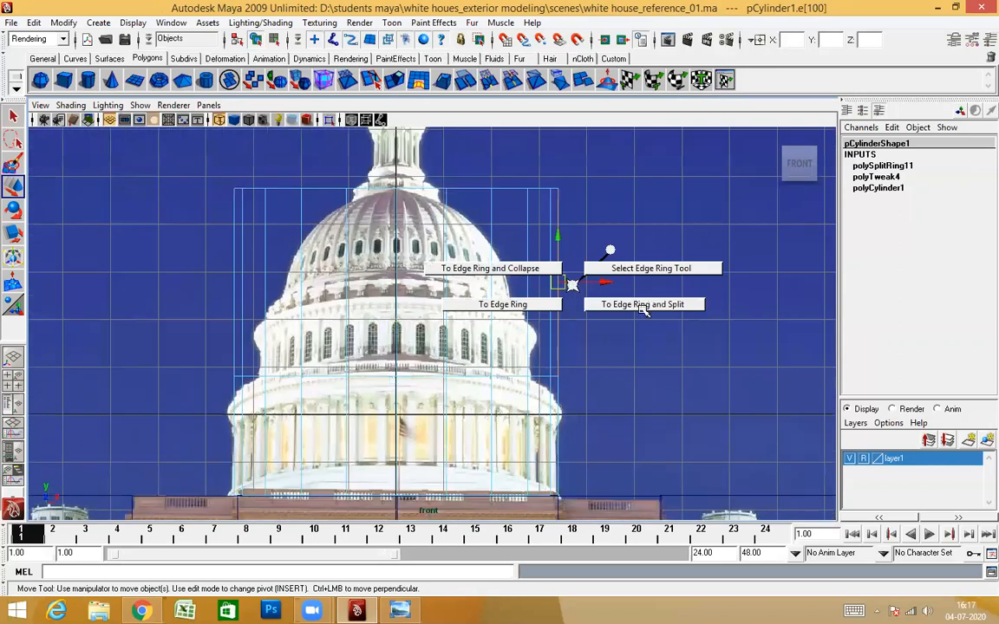
pyautogui.moveTo(406, 241); pyautogui.dragTo(409, 254)
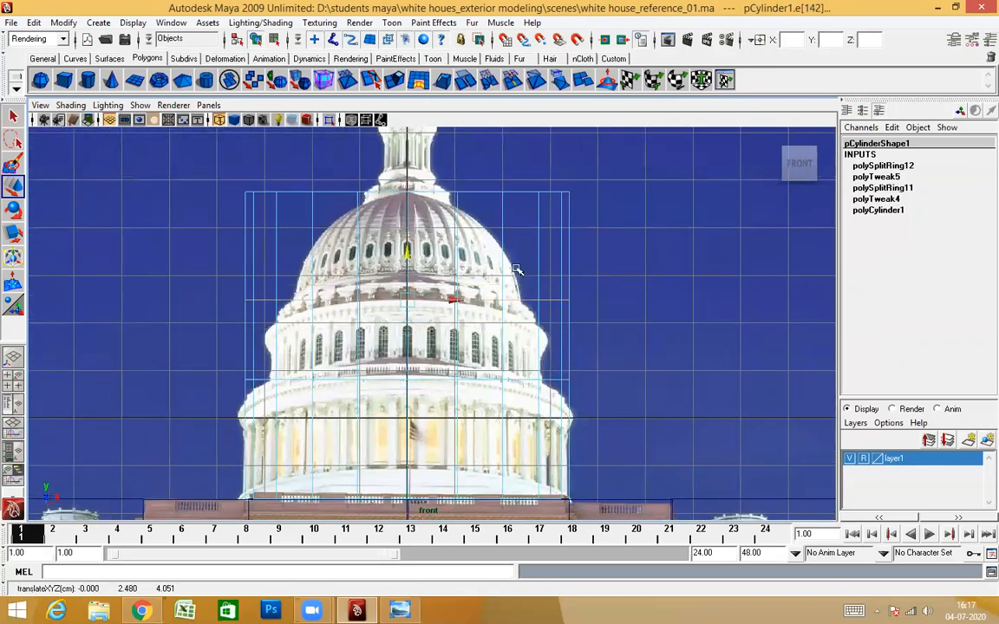
pyautogui.scroll(-2, 459, 275)
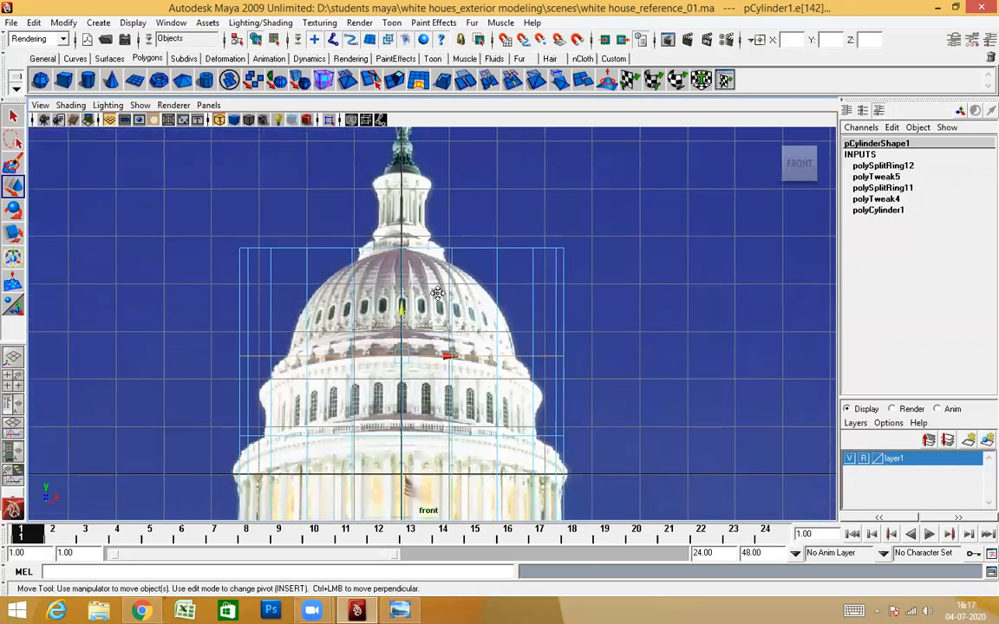
pyautogui.keyDown('alt'); pyautogui.moveTo(425, 336); pyautogui.dragTo(413, 294, button='middle'); pyautogui.keyUp('alt')
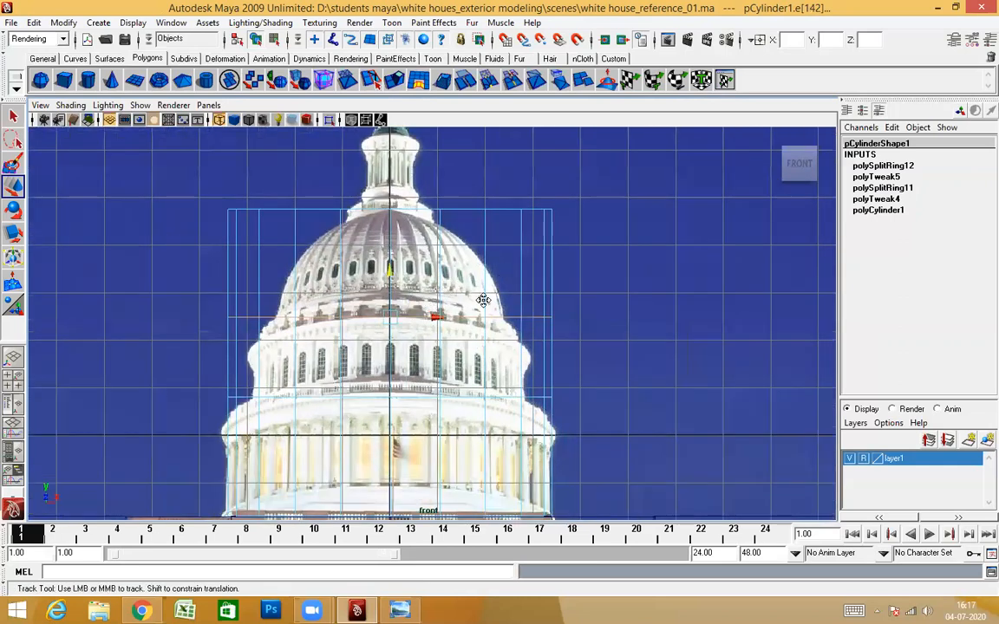
# Step: Select the vertices of the upper edge loop and scale them inward to match the width of the rounded dome's base
pyautogui.keyDown('alt'); pyautogui.moveTo(481, 297); pyautogui.dragTo(516, 280, button='middle'); pyautogui.keyUp('alt')
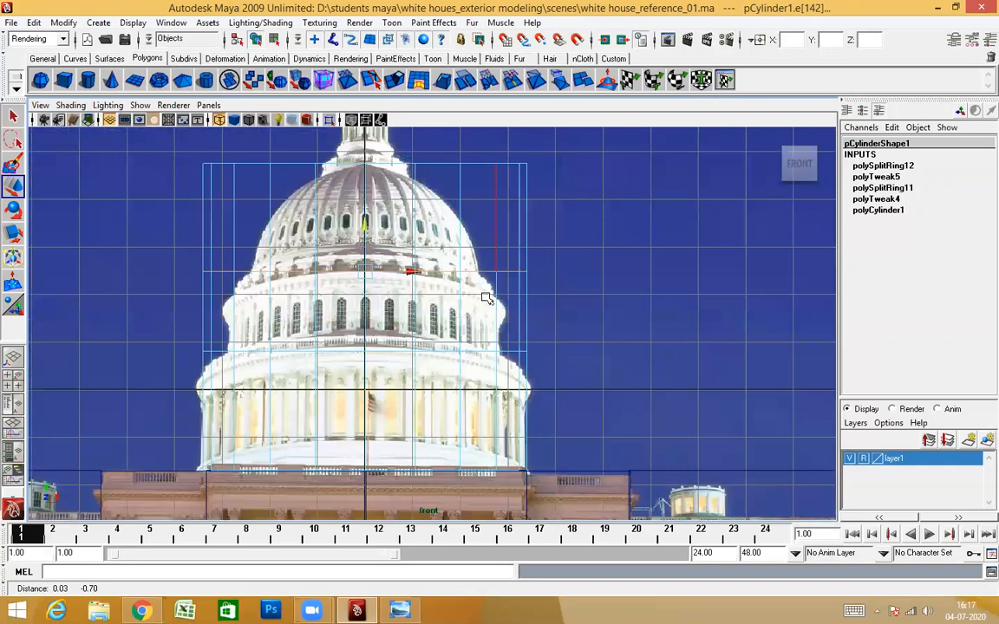
pyautogui.keyDown('alt'); pyautogui.moveTo(235, 340); pyautogui.dragTo(255, 347, button='middle'); pyautogui.keyUp('alt')
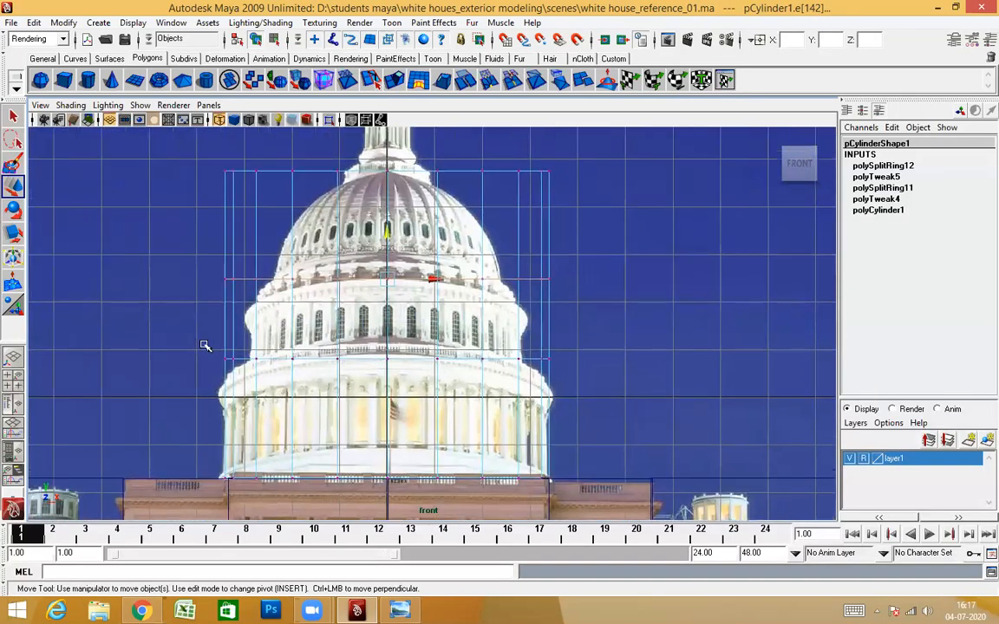
pyautogui.moveTo(120, 273); pyautogui.dragTo(707, 335)
pyautogui.keyDown('alt'); pyautogui.moveTo(438, 302); pyautogui.dragTo(497, 332, button='middle'); pyautogui.keyUp('alt')
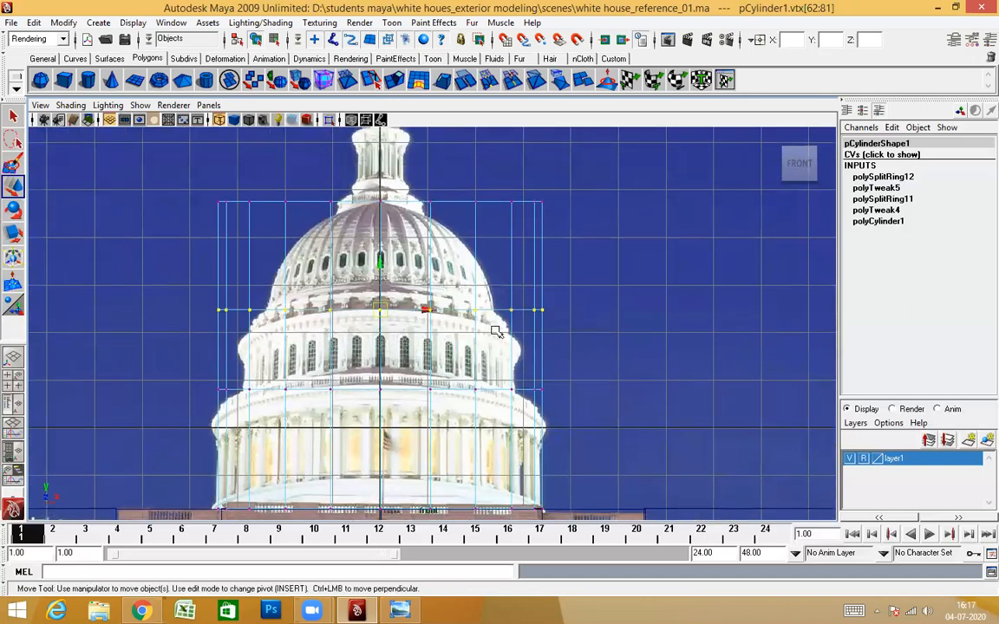
pyautogui.press('r')
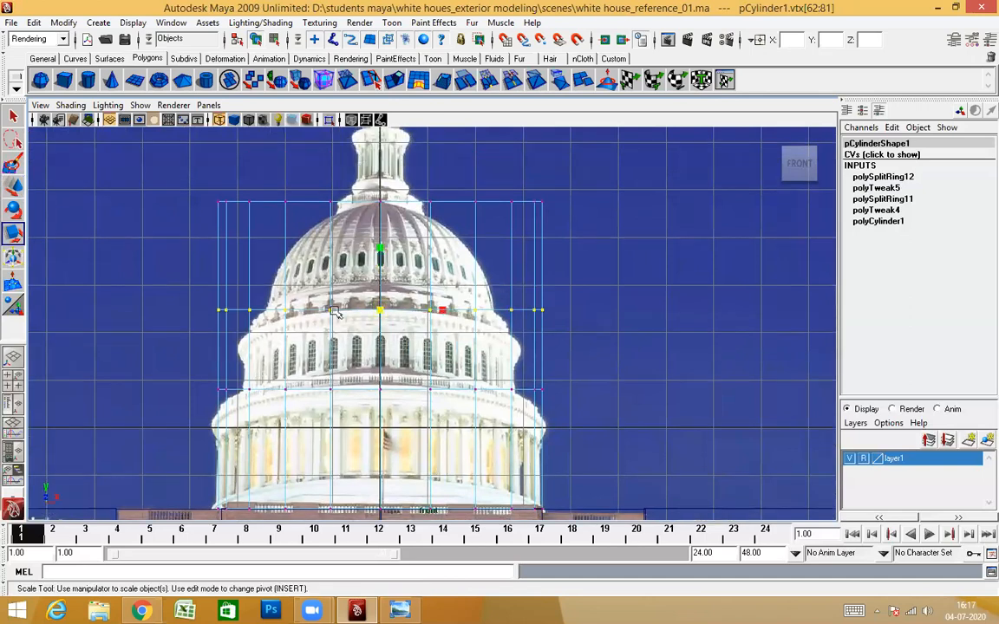
pyautogui.moveTo(134, 170); pyautogui.dragTo(546, 287)
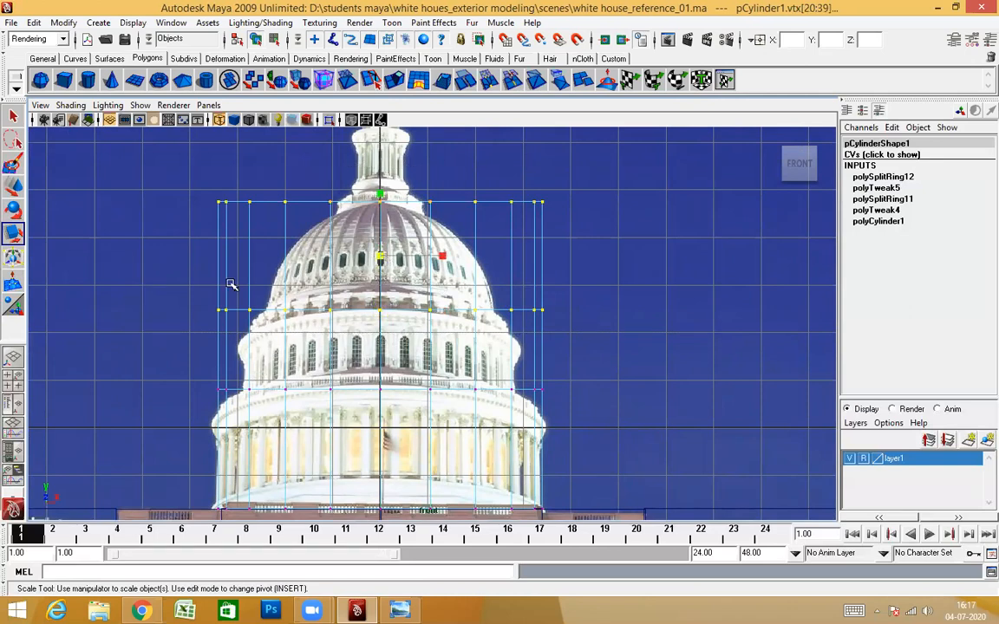
pyautogui.moveTo(174, 292); pyautogui.dragTo(648, 340)
pyautogui.moveTo(338, 282); pyautogui.dragTo(321, 317)
# Step: Scale the cylinder's top vertices inward to match the narrow ring at the foot of the lantern
pyautogui.keyDown('alt'); pyautogui.moveTo(462, 379); pyautogui.dragTo(463, 384, button='middle'); pyautogui.keyUp('alt')
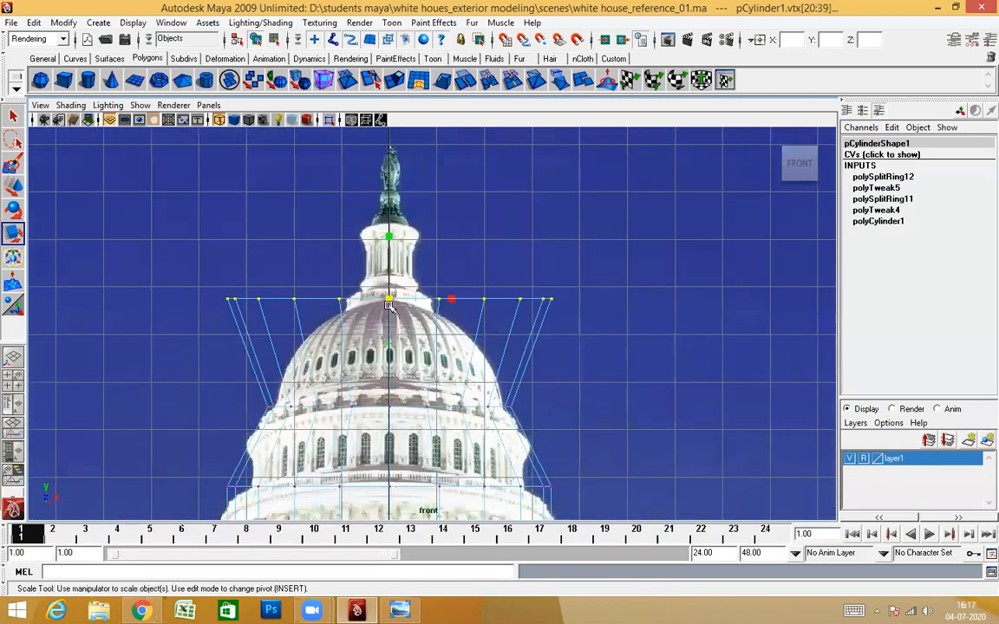
pyautogui.moveTo(388, 302); pyautogui.dragTo(210, 363)
pyautogui.scroll(3, 420, 328)
pyautogui.keyDown('alt'); pyautogui.moveTo(421, 326); pyautogui.dragTo(431, 367, button='middle'); pyautogui.keyUp('alt')
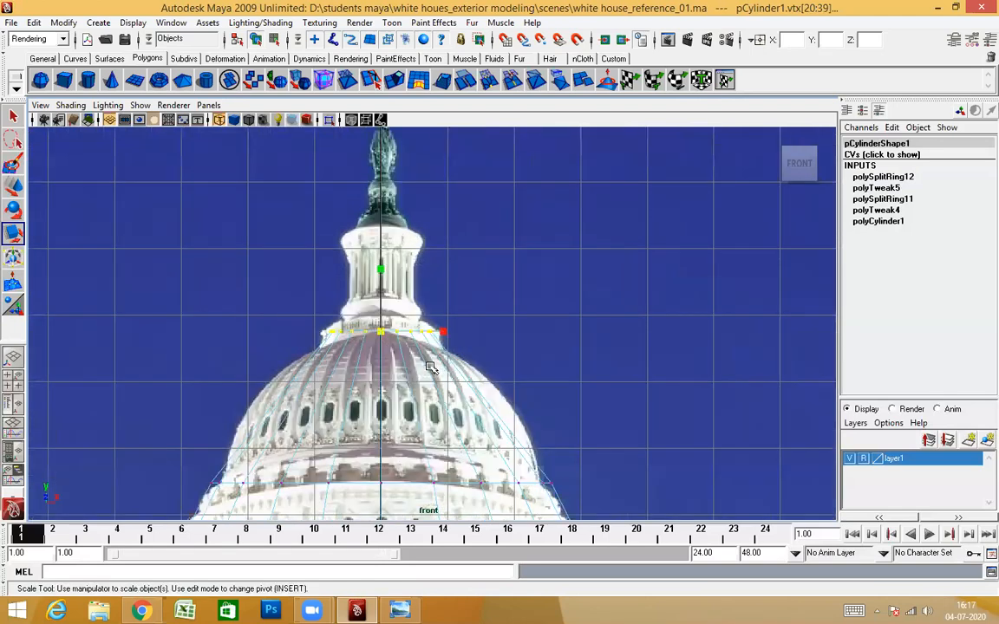
pyautogui.scroll(4, 470, 351)
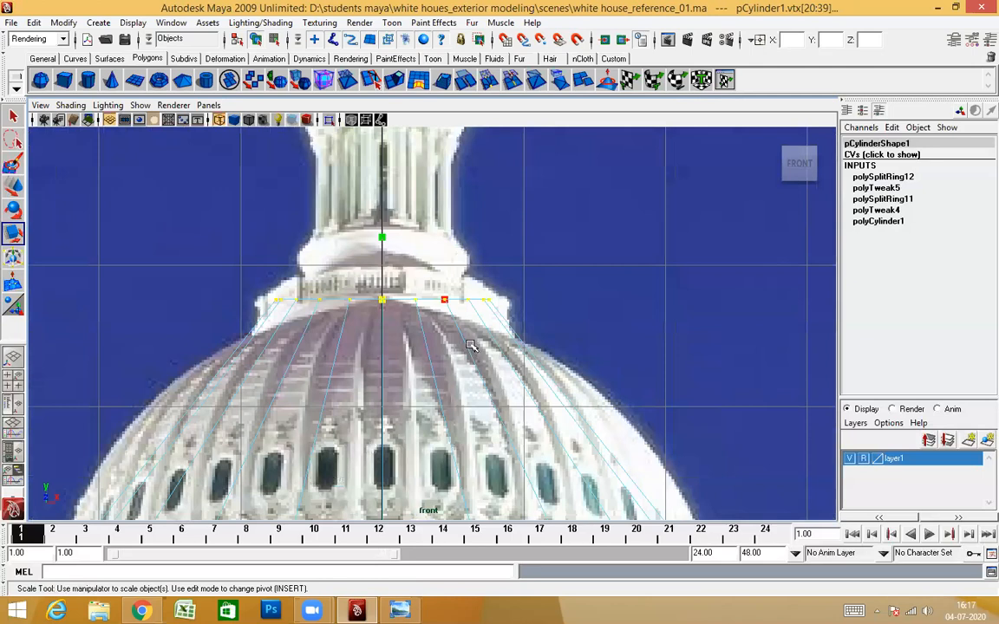
pyautogui.scroll(-7, 473, 347)
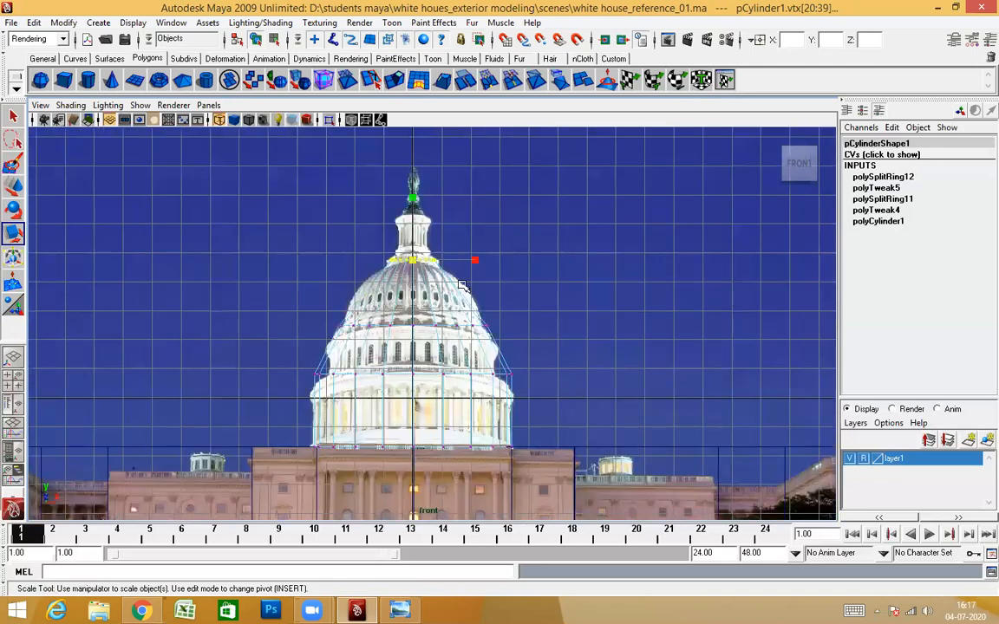
# Step: Examine the tapered dome in shaded display from the perspective and front views, comparing it with the lantern and statue in the reference photo
pyautogui.press('space')
pyautogui.press('space')
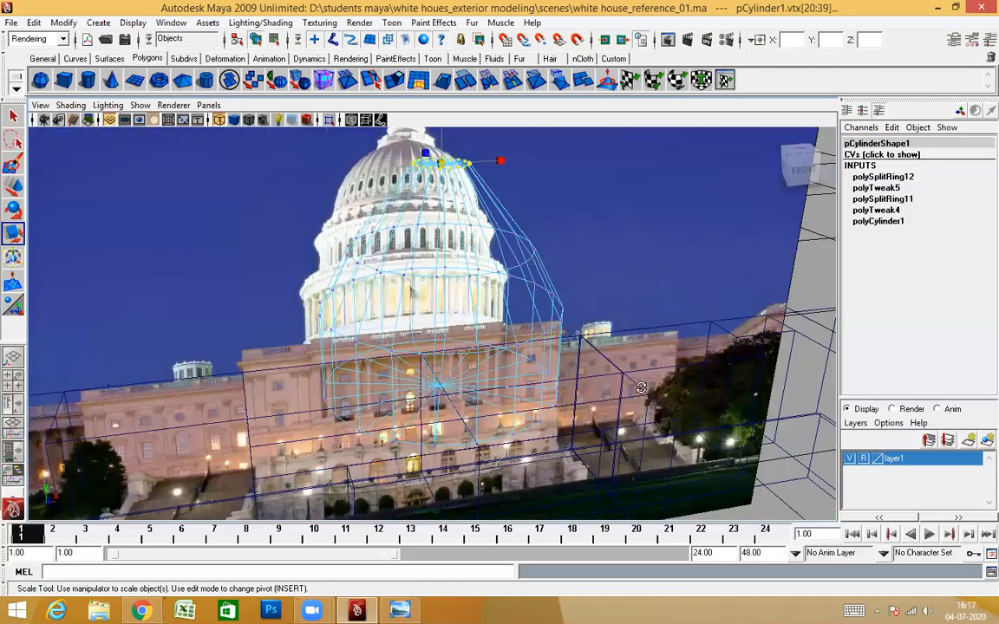
pyautogui.scroll(-3, 571, 334)
pyautogui.press('5')
pyautogui.click(571, 335)
pyautogui.moveTo(570, 335)
pyautogui.keyDown('alt'); pyautogui.mouseDown()
pyautogui.moveTo(531, 321)
pyautogui.moveTo(545, 365)
pyautogui.mouseUp(); pyautogui.keyUp('alt')
pyautogui.press('space')
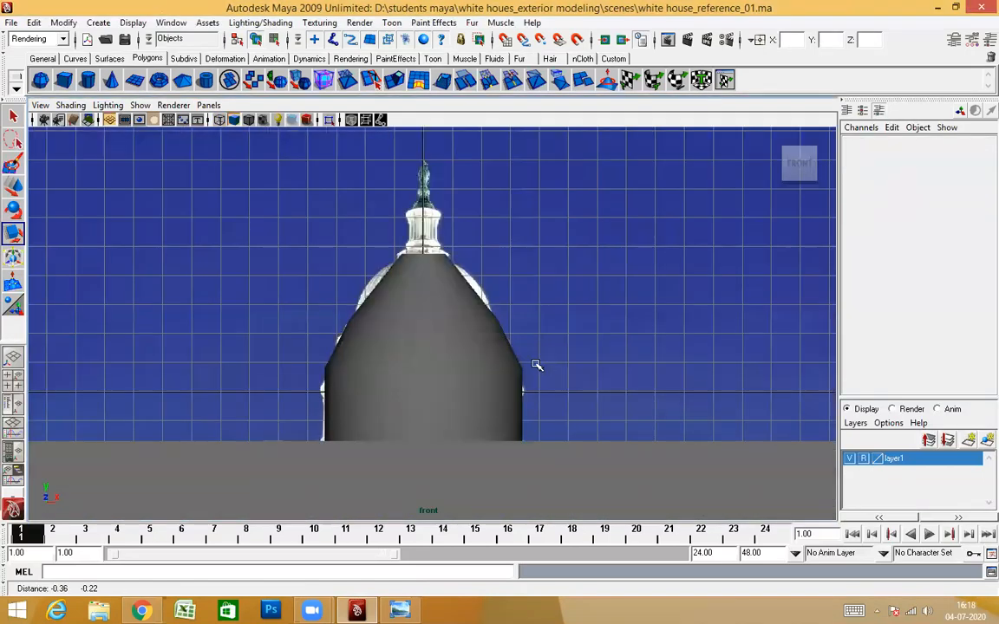
pyautogui.scroll(5, 524, 372)
pyautogui.keyDown('alt'); pyautogui.moveTo(529, 308); pyautogui.dragTo(531, 415, button='middle'); pyautogui.keyUp('alt')
pyautogui.scroll(3, 531, 416)
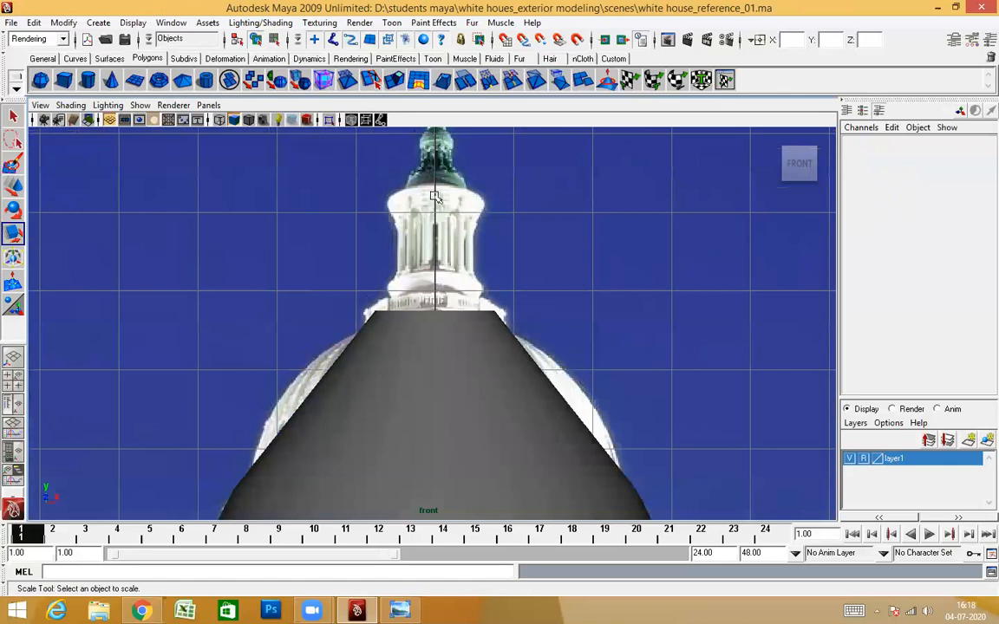
pyautogui.keyDown('alt'); pyautogui.moveTo(563, 346); pyautogui.dragTo(558, 434, button='middle'); pyautogui.keyUp('alt')
pyautogui.keyDown('alt'); pyautogui.moveTo(445, 346); pyautogui.dragTo(446, 272, button='middle'); pyautogui.keyUp('alt')
pyautogui.keyDown('alt'); pyautogui.moveTo(397, 233); pyautogui.dragTo(422, 390, button='middle'); pyautogui.keyUp('alt')
pyautogui.scroll(1, 433, 294)
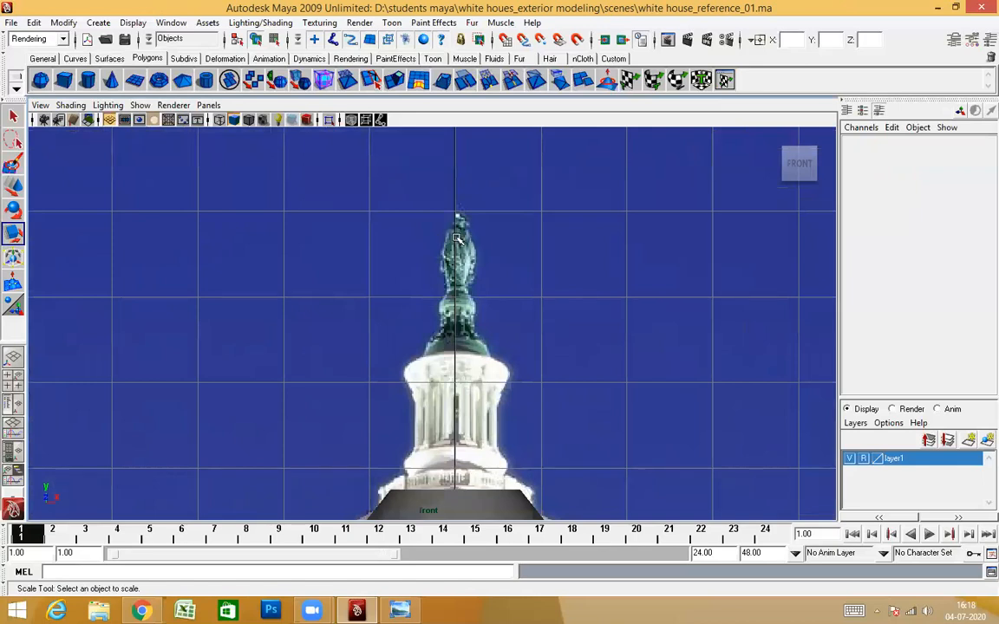
pyautogui.keyDown('alt'); pyautogui.moveTo(496, 445); pyautogui.dragTo(468, 251, button='middle'); pyautogui.keyUp('alt')
pyautogui.moveTo(452, 475)
pyautogui.keyDown('alt'); pyautogui.mouseDown(button='middle')
pyautogui.moveTo(423, 318)
pyautogui.moveTo(433, 309)
pyautogui.mouseUp(button='middle'); pyautogui.keyUp('alt')
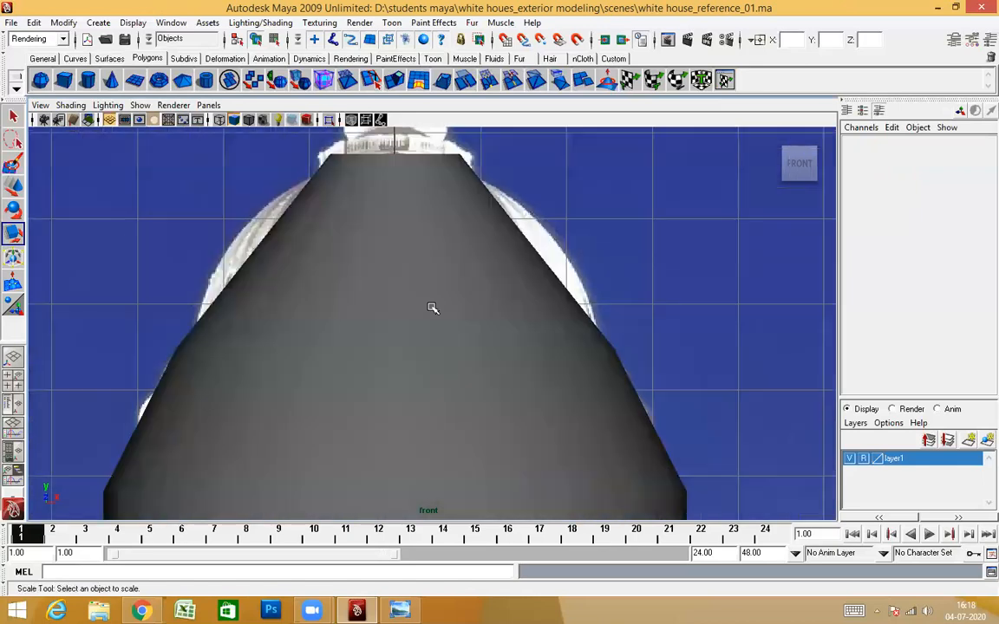
# Step: Select the dome cylinder and return the front view to wireframe display over the reference photo
pyautogui.scroll(-5, 450, 348)
pyautogui.click(448, 336)
pyautogui.scroll(1, 425, 418)
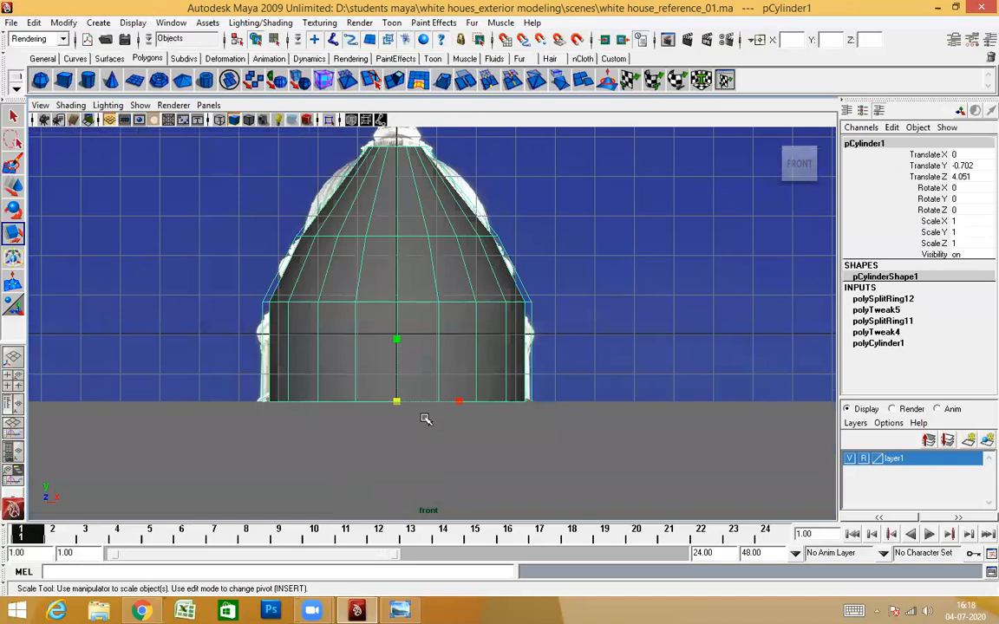
pyautogui.press('4')
pyautogui.keyDown('alt'); pyautogui.moveTo(453, 377); pyautogui.dragTo(506, 337, button='middle'); pyautogui.keyUp('alt')
pyautogui.keyDown('alt'); pyautogui.moveTo(531, 208); pyautogui.dragTo(499, 375, button='middle'); pyautogui.keyUp('alt')
pyautogui.scroll(1, 475, 335)
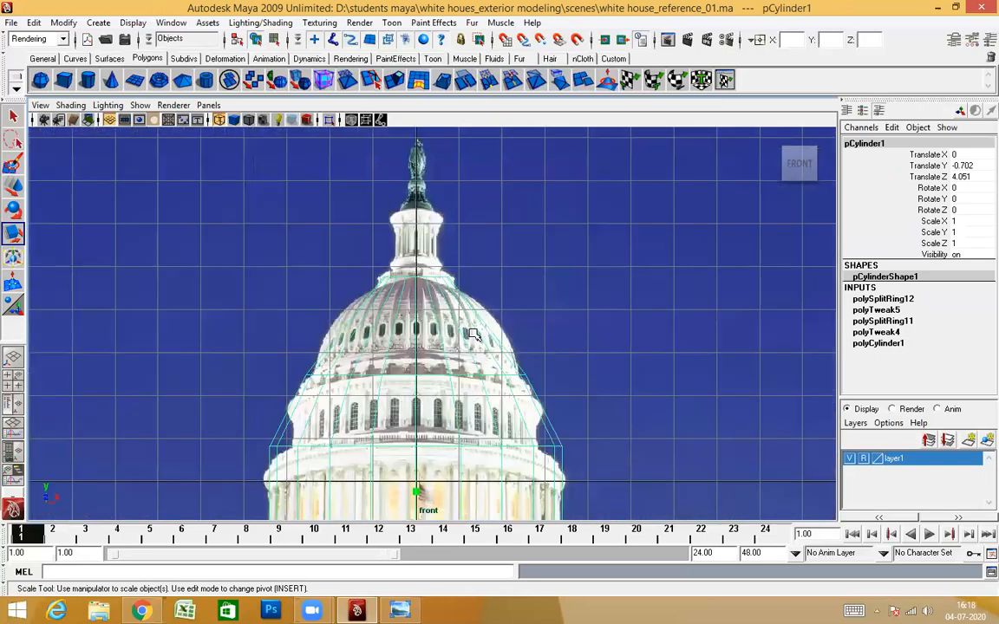
# Step: Create a second polygon cylinder centred on the dome at a Translate Z of 4.051 and raise it onto the dome's top
pyautogui.keyDown('alt'); pyautogui.moveTo(546, 408); pyautogui.dragTo(572, 384); pyautogui.keyUp('alt')
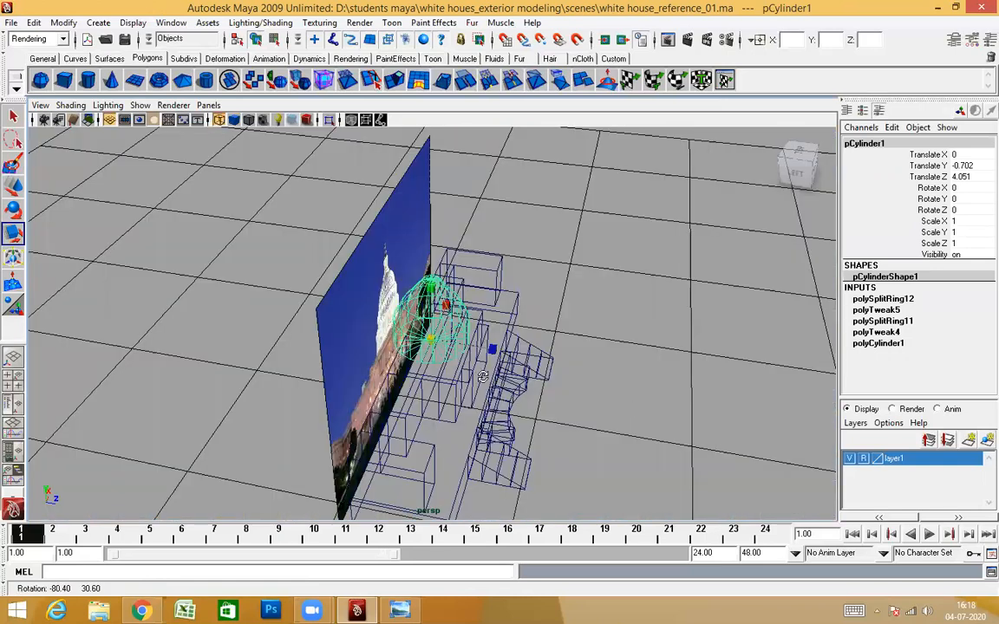
pyautogui.keyDown('alt'); pyautogui.moveTo(483, 375); pyautogui.dragTo(493, 338); pyautogui.keyUp('alt')
pyautogui.keyDown('alt'); pyautogui.moveTo(431, 314); pyautogui.dragTo(467, 352); pyautogui.keyUp('alt')
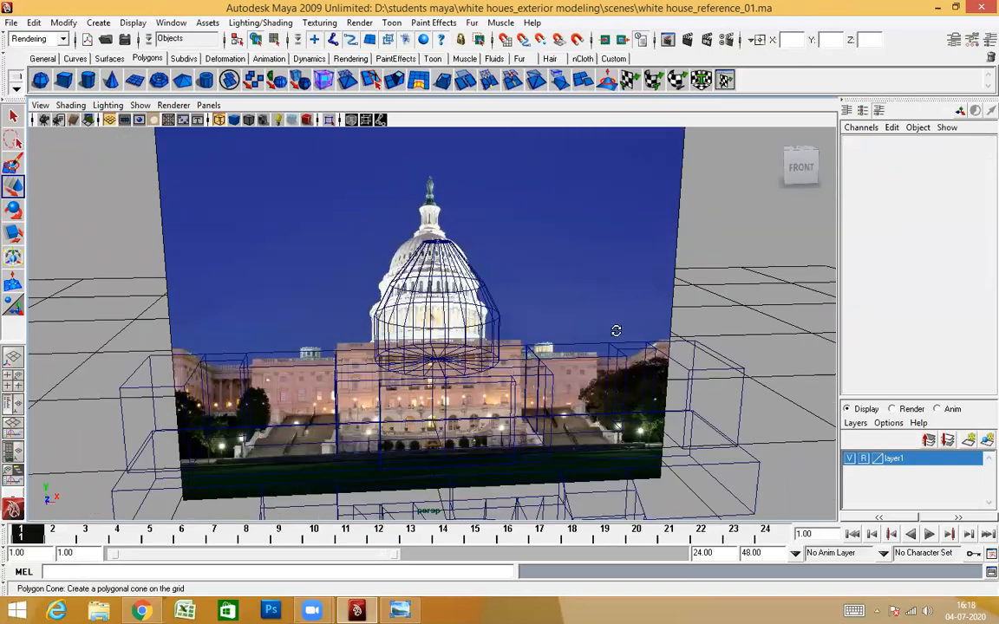
pyautogui.keyDown('alt'); pyautogui.moveTo(615, 330); pyautogui.dragTo(444, 365); pyautogui.keyUp('alt')
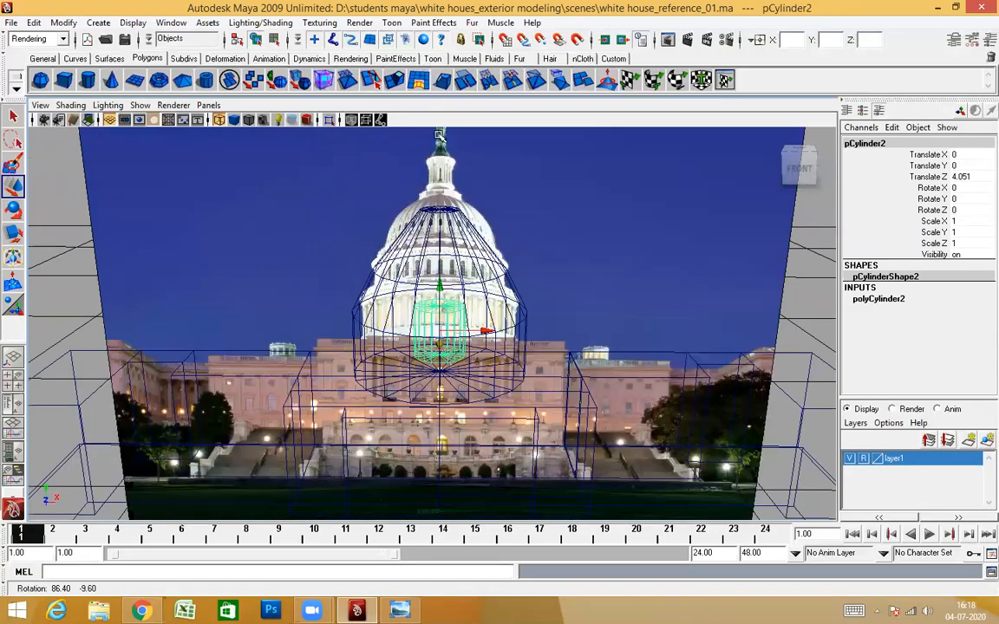
pyautogui.moveTo(440, 287); pyautogui.dragTo(439, 135)
pyautogui.keyDown('alt'); pyautogui.moveTo(510, 375); pyautogui.dragTo(499, 375); pyautogui.keyUp('alt')
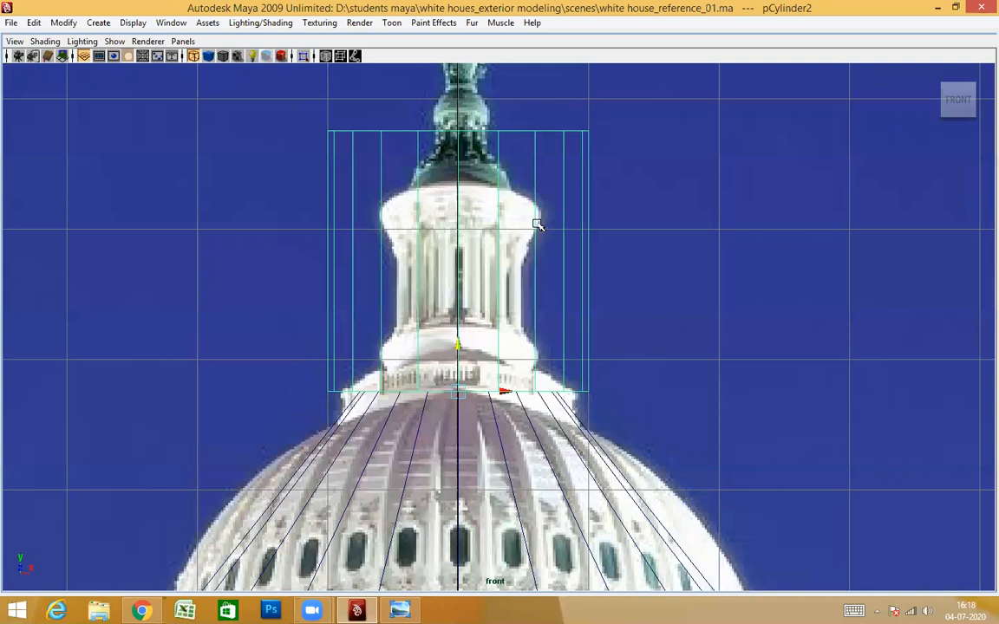
# Step: Select the new cylinder's top vertices and lower them to the top of the lantern in the front view
pyautogui.press('F8')
pyautogui.moveTo(257, 112); pyautogui.dragTo(673, 185)
pyautogui.moveTo(457, 80); pyautogui.dragTo(457, 134)
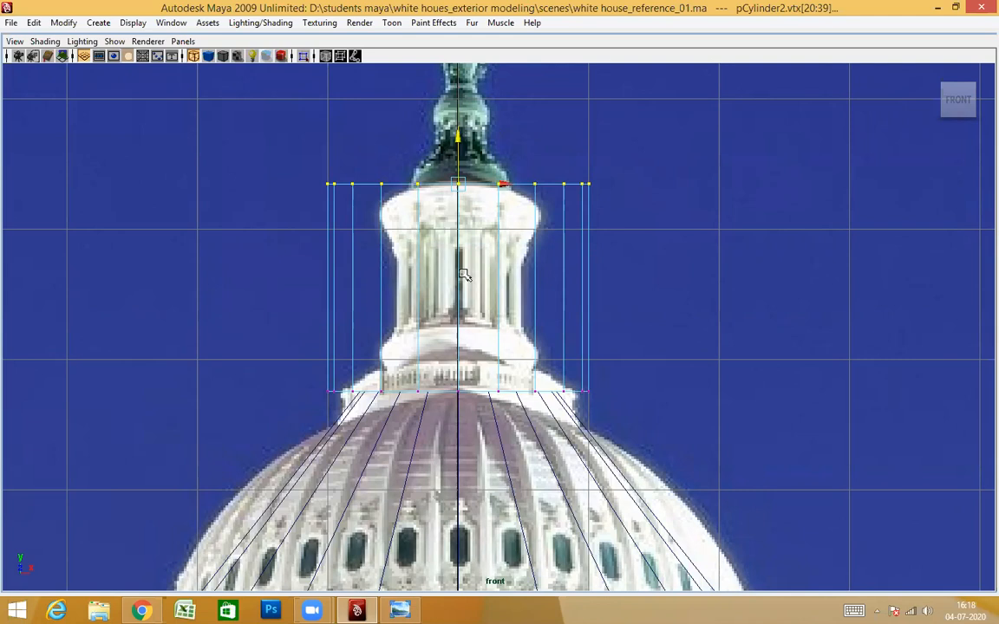
# Step: Scale the bottom and top vertex rings of the lantern cylinder inward to fit the lantern's columned shaft
pyautogui.moveTo(252, 375); pyautogui.dragTo(726, 397)
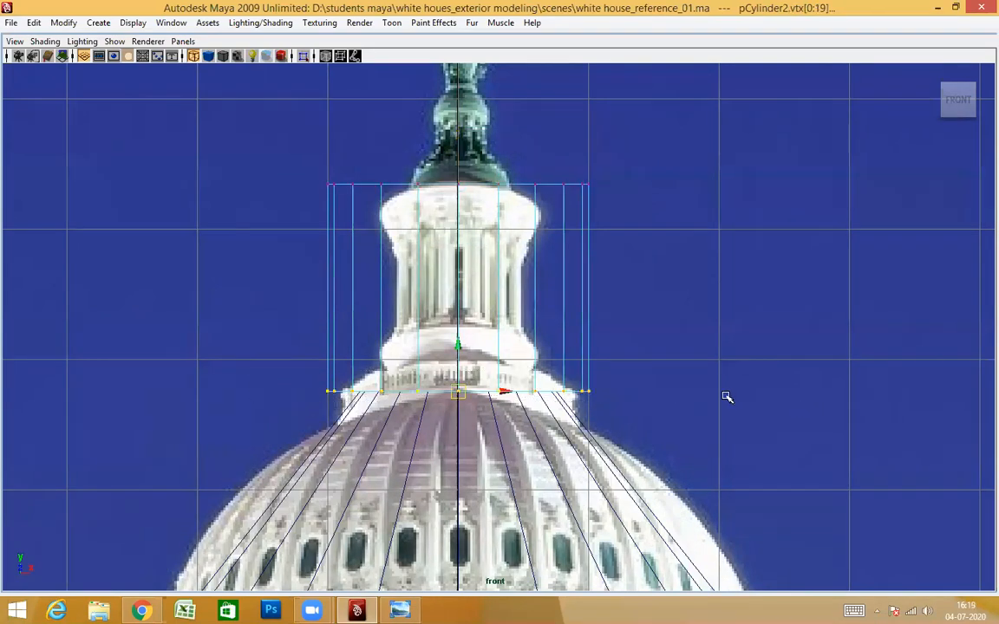
pyautogui.press('r')
pyautogui.moveTo(462, 393); pyautogui.dragTo(384, 401)
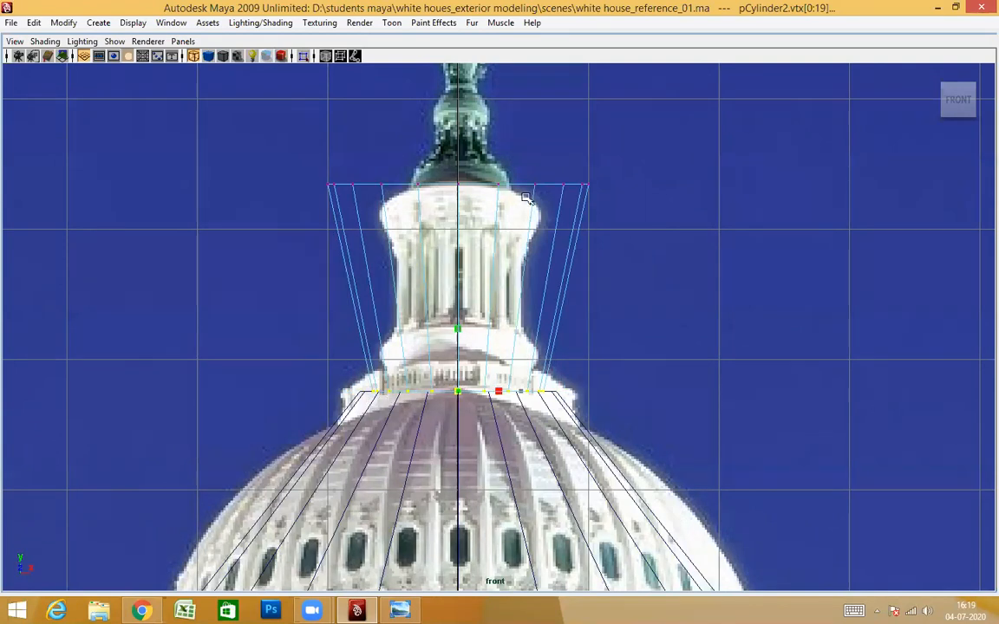
pyautogui.moveTo(559, 214); pyautogui.dragTo(610, 223)
pyautogui.moveTo(457, 185); pyautogui.dragTo(347, 207)
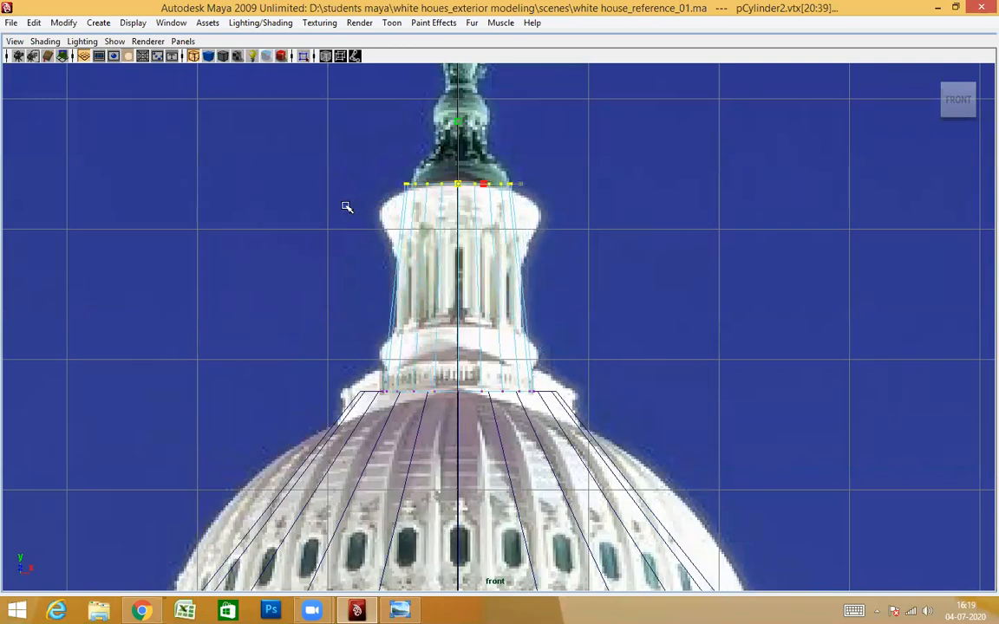
pyautogui.moveTo(769, 468); pyautogui.dragTo(352, 361)
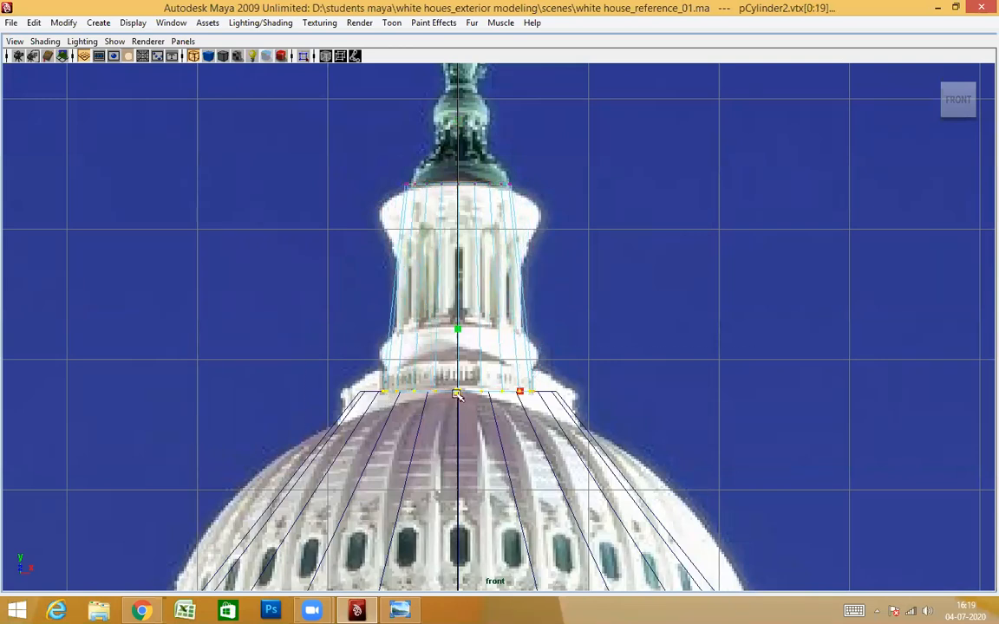
pyautogui.moveTo(458, 393); pyautogui.dragTo(442, 396)
# Step: Duplicate the lantern cylinder as a whole object and raise the copy above the original, over the statue's base
pyautogui.press('w')
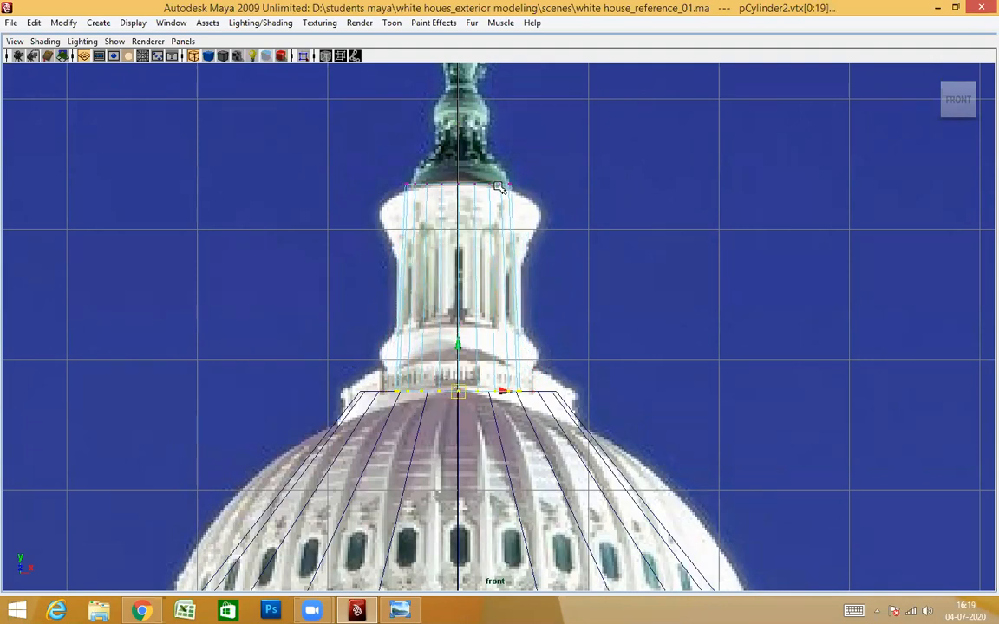
pyautogui.moveTo(504, 184); pyautogui.dragTo(552, 167, button='right')
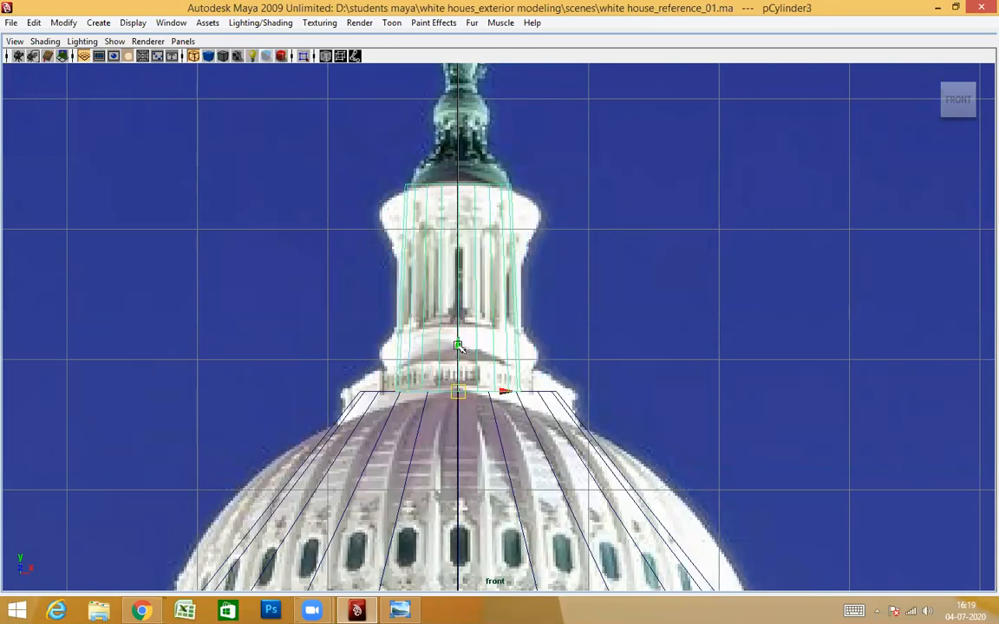
pyautogui.moveTo(458, 346); pyautogui.dragTo(458, 257)
# Step: Lower the duplicate's bottom vertices to the dome's top edge and scale them outward to the dome top's width
pyautogui.moveTo(507, 101); pyautogui.dragTo(473, 103, button='right')
pyautogui.moveTo(274, 221); pyautogui.dragTo(624, 335)
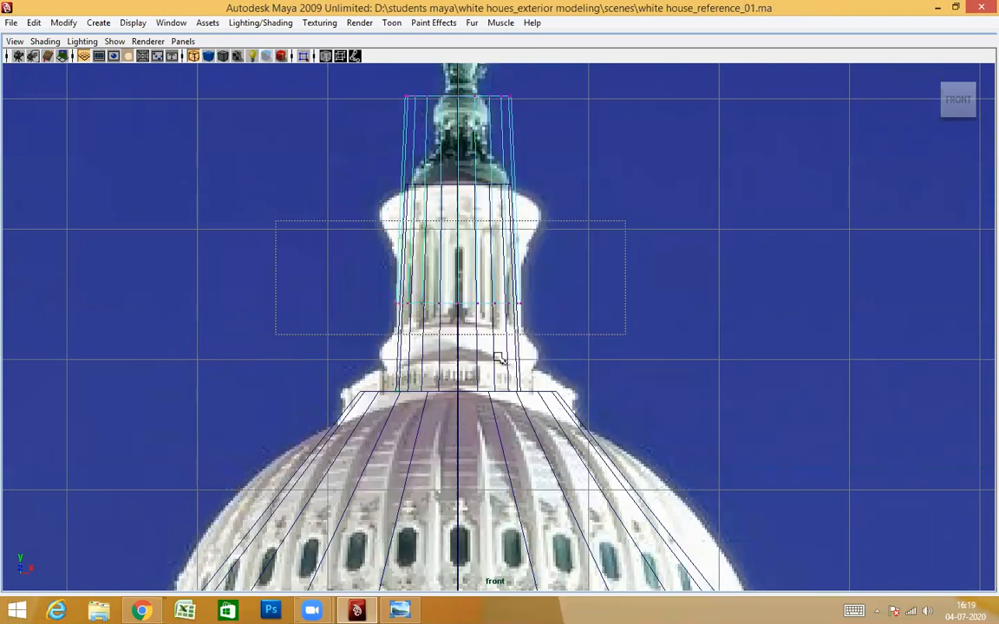
pyautogui.press('r')
pyautogui.moveTo(468, 306)
pyautogui.mouseDown()
pyautogui.moveTo(478, 304)
pyautogui.moveTo(468, 299)
pyautogui.mouseUp()
pyautogui.moveTo(458, 256); pyautogui.dragTo(455, 298)
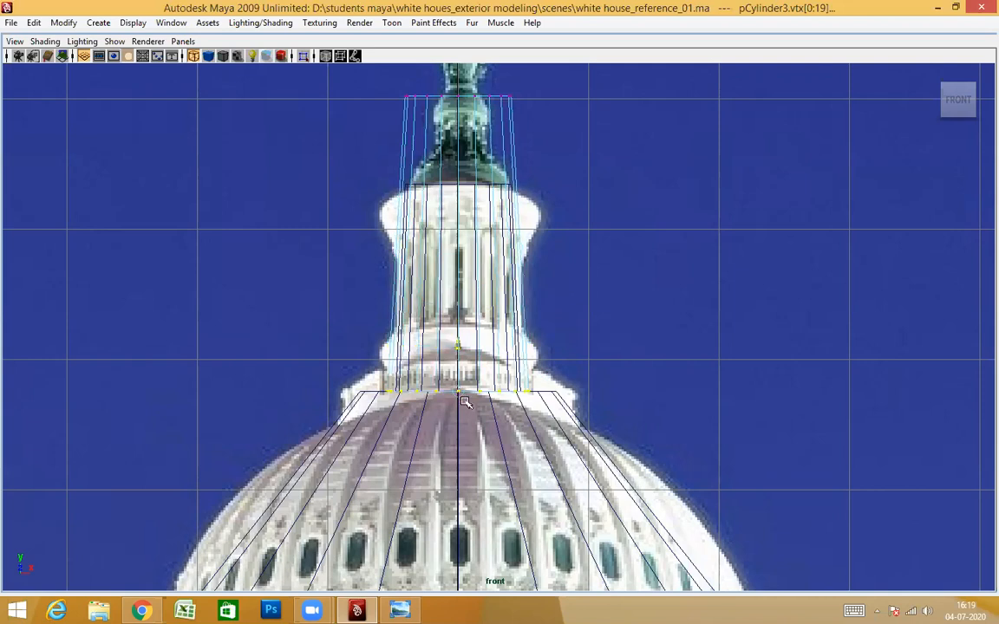
pyautogui.moveTo(462, 397); pyautogui.dragTo(493, 387)
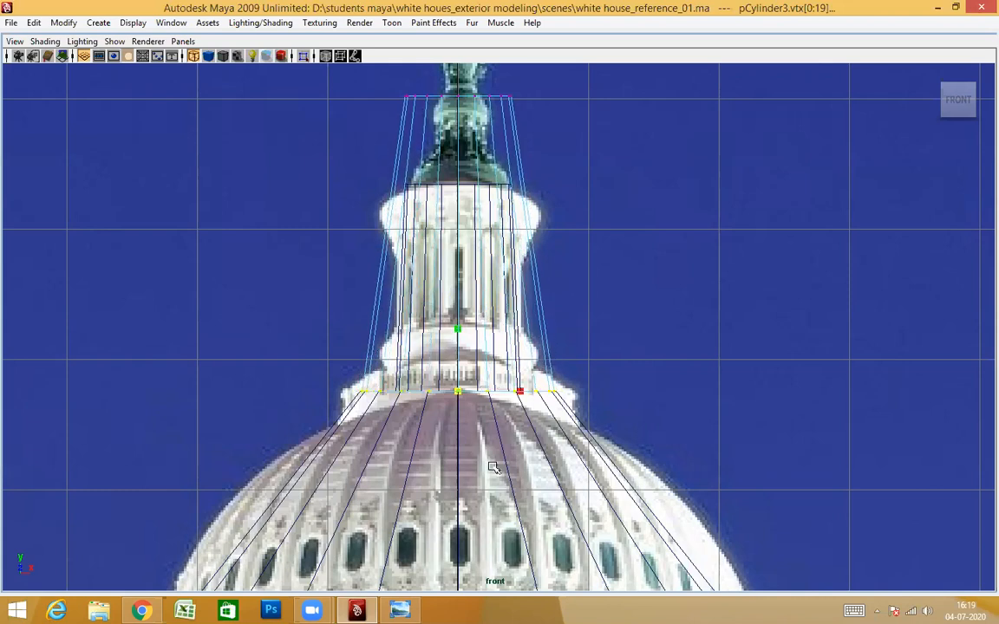
# Step: Lower the duplicated cylinder's top vertices to the top of the lantern's base balustrade and scale them outward to match its bottom ring
pyautogui.moveTo(352, 79); pyautogui.dragTo(531, 114)
pyautogui.press('w')
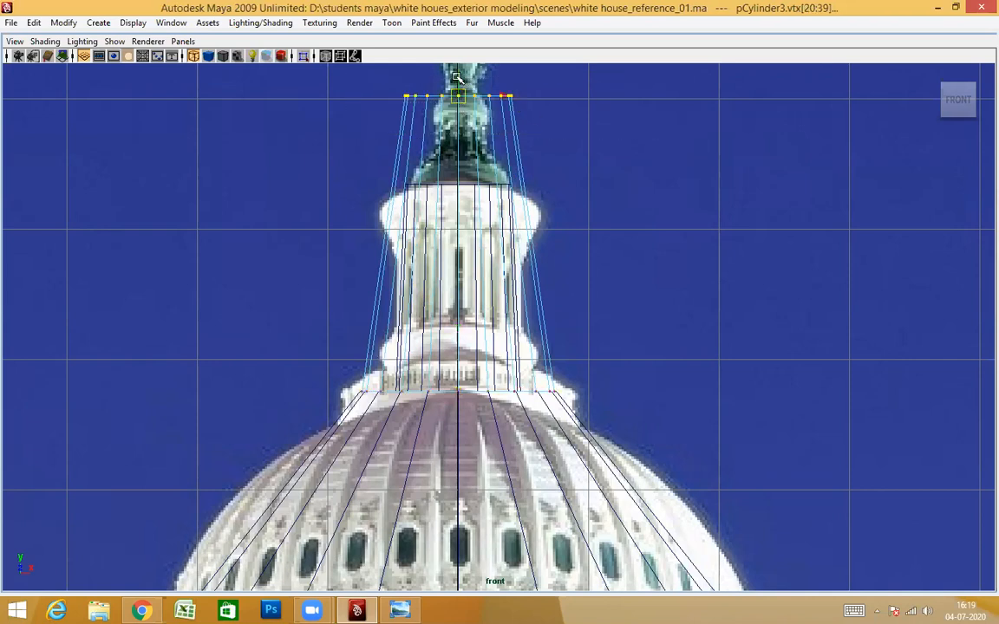
pyautogui.moveTo(459, 74); pyautogui.dragTo(496, 350)
pyautogui.press('r')
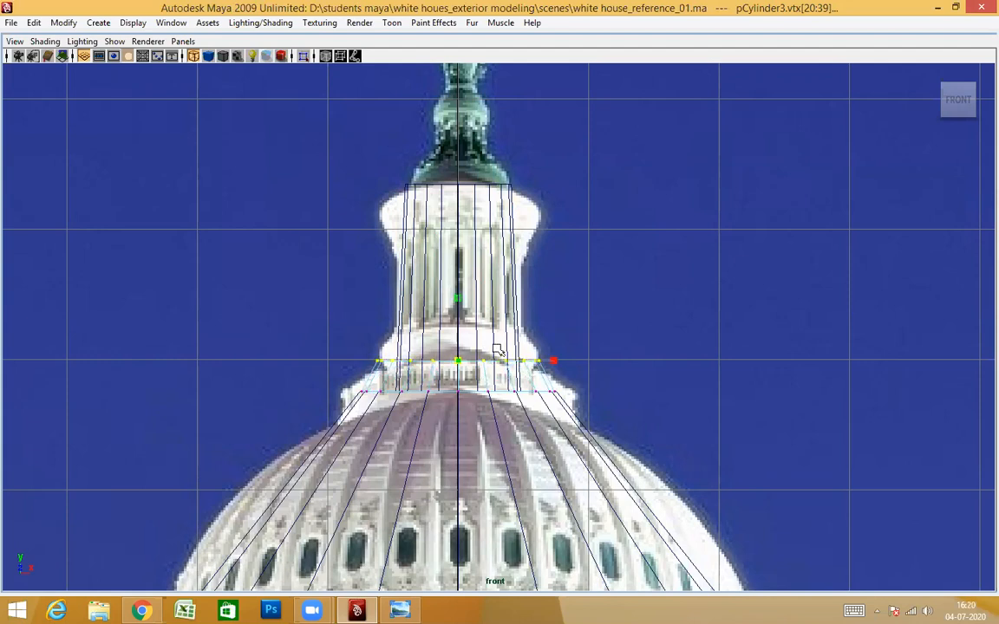
pyautogui.moveTo(495, 347); pyautogui.dragTo(518, 347)
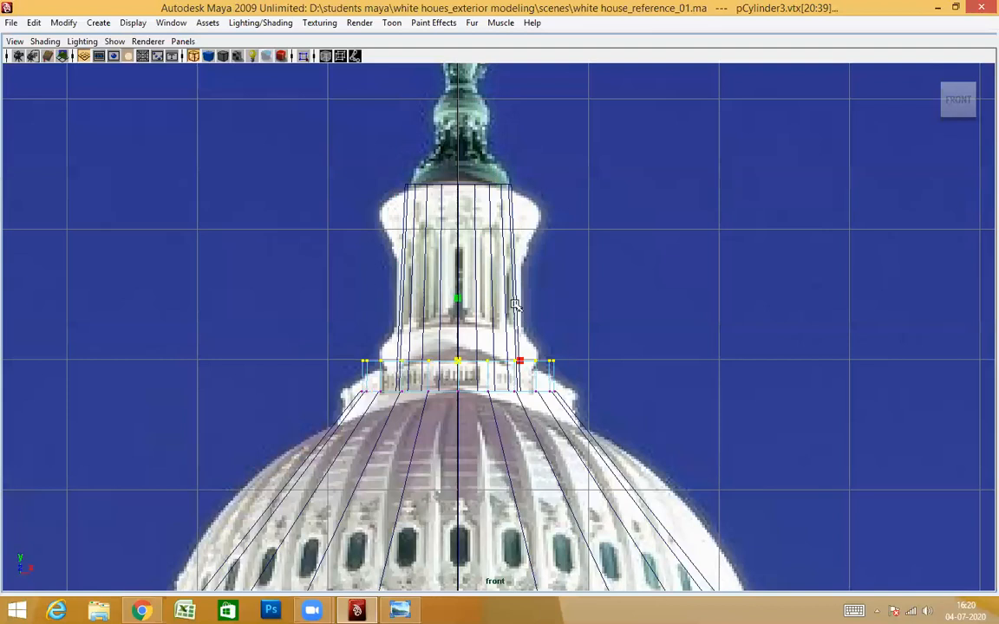
pyautogui.keyDown('alt'); pyautogui.moveTo(516, 284); pyautogui.dragTo(516, 310, button='middle'); pyautogui.keyUp('alt')
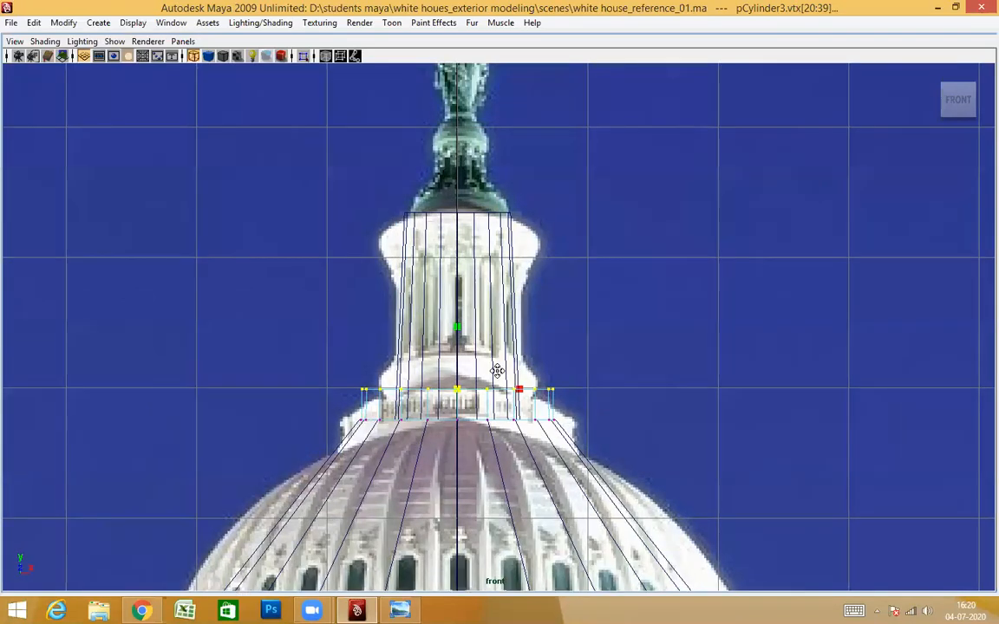
pyautogui.keyDown('alt'); pyautogui.moveTo(549, 304); pyautogui.dragTo(549, 325, button='middle'); pyautogui.keyUp('alt')
# Step: Raise the lantern cylinder's bottom vertices to the top edge of the short collar cylinder, ending back in object selection
pyautogui.moveTo(549, 325); pyautogui.dragTo(587, 338, button='right')
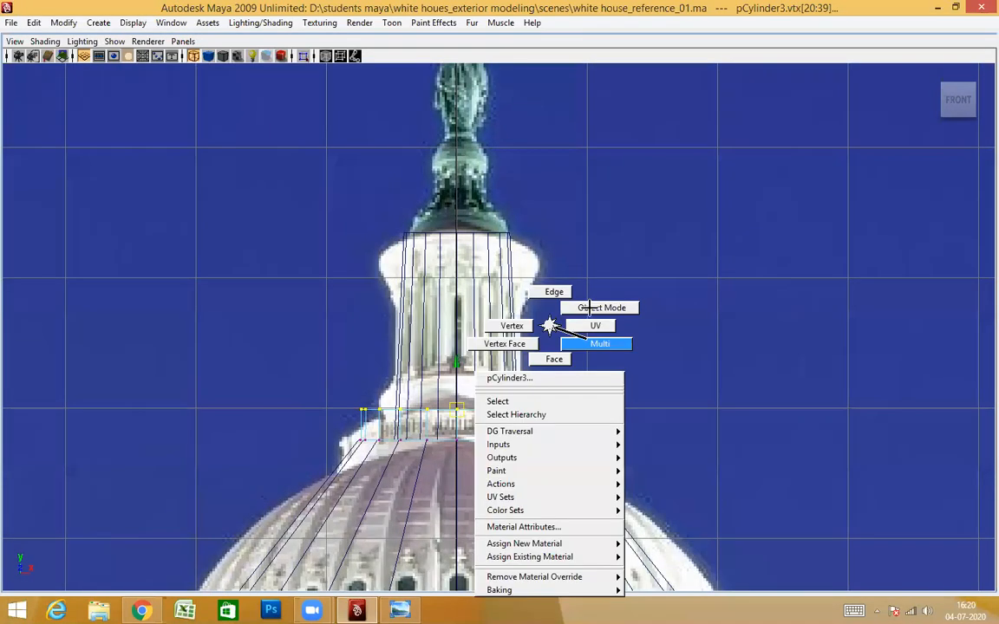
pyautogui.moveTo(499, 308); pyautogui.dragTo(465, 309, button='right')
pyautogui.moveTo(290, 380); pyautogui.dragTo(612, 513)
pyautogui.moveTo(457, 393); pyautogui.dragTo(457, 288)
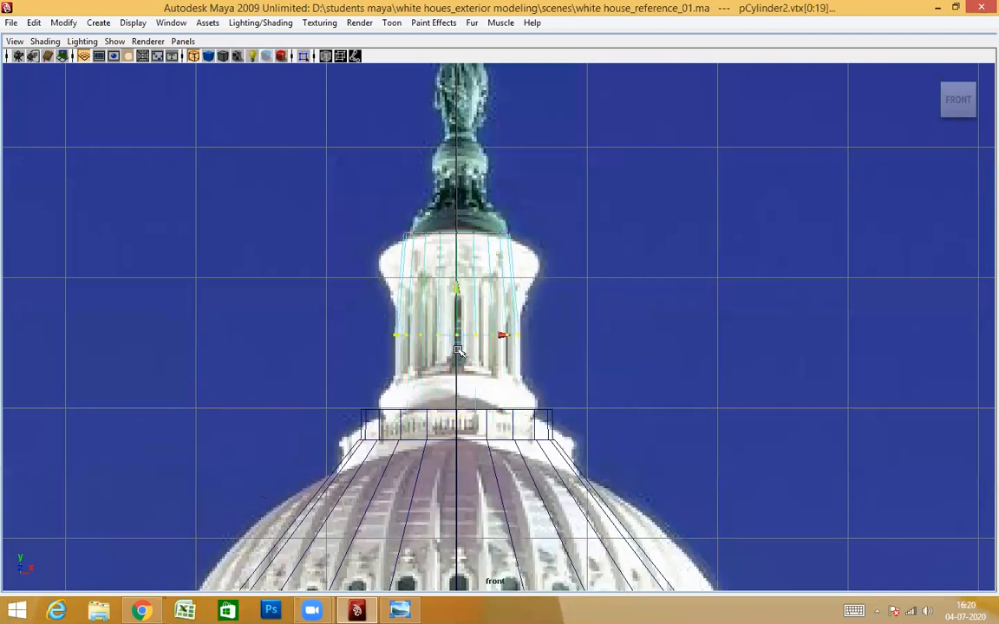
pyautogui.moveTo(455, 411); pyautogui.dragTo(468, 412, button='middle')
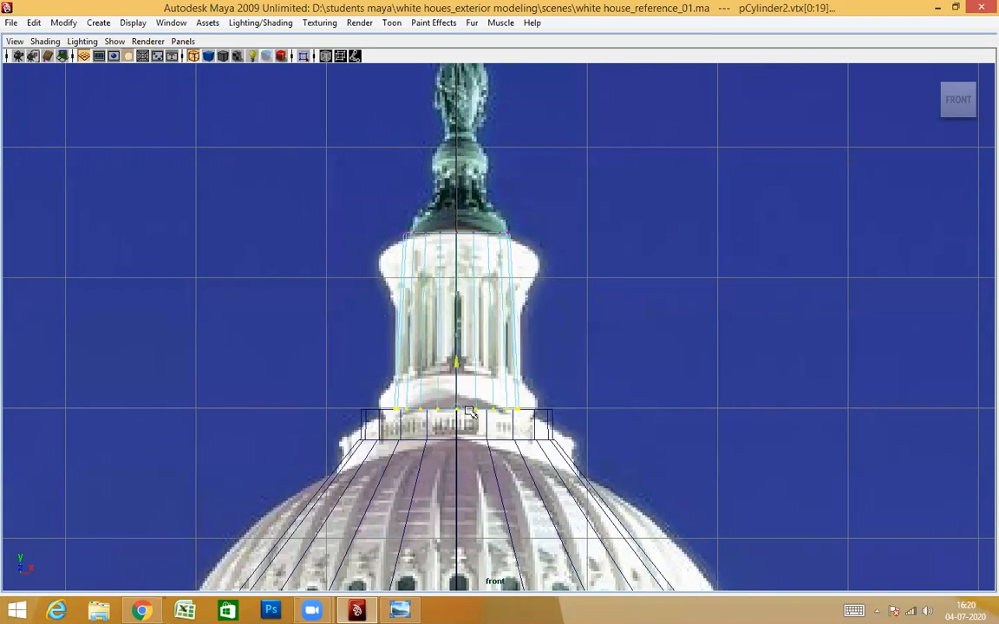
pyautogui.moveTo(525, 328); pyautogui.dragTo(527, 258, button='right')
pyautogui.click(505, 294)
pyautogui.click(508, 302)
# Step: Examine the shaded dome, collar and lantern against the reference photo in the perspective and front views
pyautogui.press('space')
pyautogui.moveTo(507, 302); pyautogui.dragTo(510, 268)
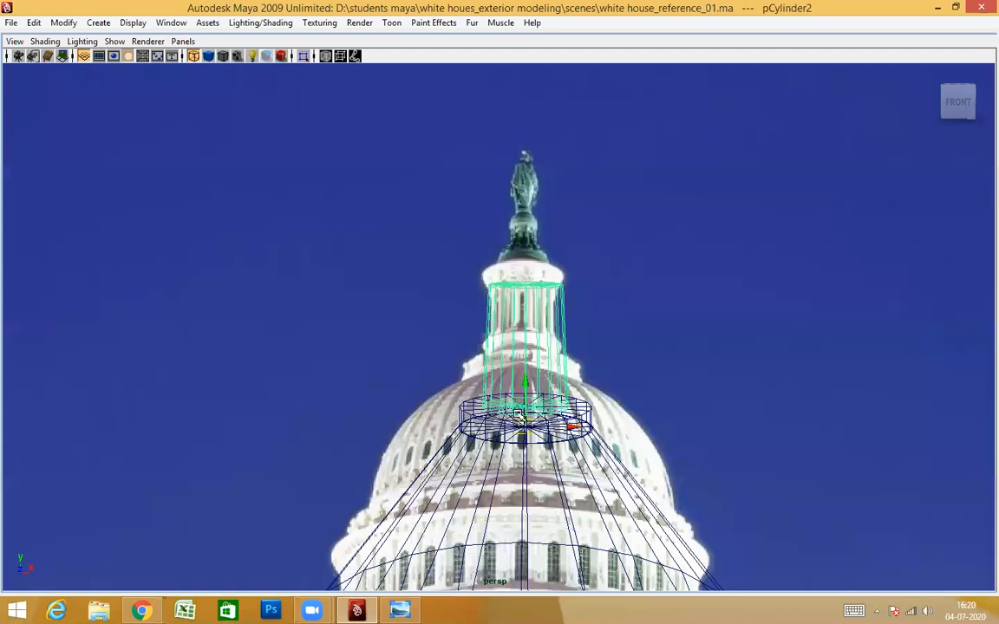
pyautogui.press('5')
pyautogui.keyDown('alt'); pyautogui.moveTo(536, 436); pyautogui.dragTo(478, 412, button='right'); pyautogui.keyUp('alt')
pyautogui.click(251, 279)
pyautogui.moveTo(468, 415)
pyautogui.keyDown('alt'); pyautogui.mouseDown()
pyautogui.moveTo(595, 419)
pyautogui.moveTo(553, 408)
pyautogui.moveTo(393, 408)
pyautogui.moveTo(408, 429)
pyautogui.moveTo(458, 399)
pyautogui.moveTo(464, 407)
pyautogui.mouseUp(); pyautogui.keyUp('alt')
pyautogui.press('space')
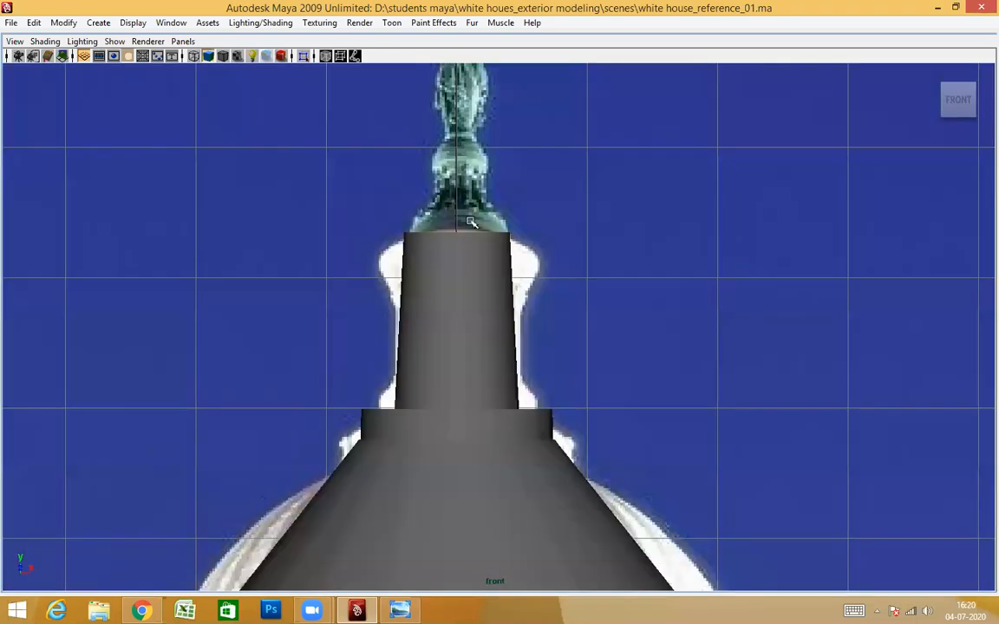
pyautogui.press('a')
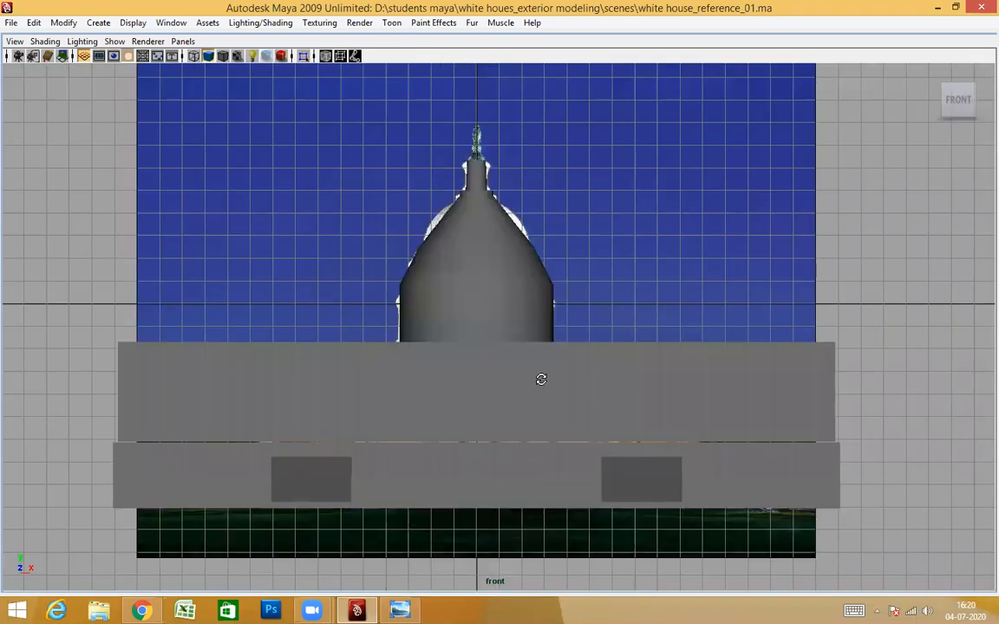
pyautogui.press('space')
pyautogui.moveTo(349, 362)
pyautogui.keyDown('alt'); pyautogui.mouseDown()
pyautogui.moveTo(223, 353)
pyautogui.moveTo(366, 361)
pyautogui.mouseUp(); pyautogui.keyUp('alt')
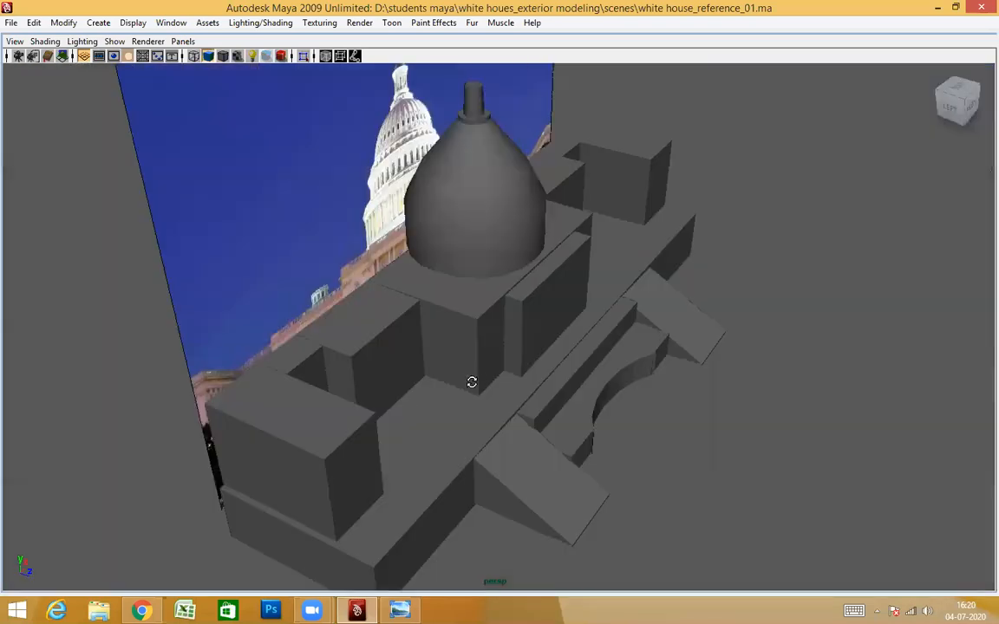
pyautogui.keyDown('alt'); pyautogui.moveTo(475, 352); pyautogui.dragTo(470, 382); pyautogui.keyUp('alt')
pyautogui.scroll(3, 577, 414)
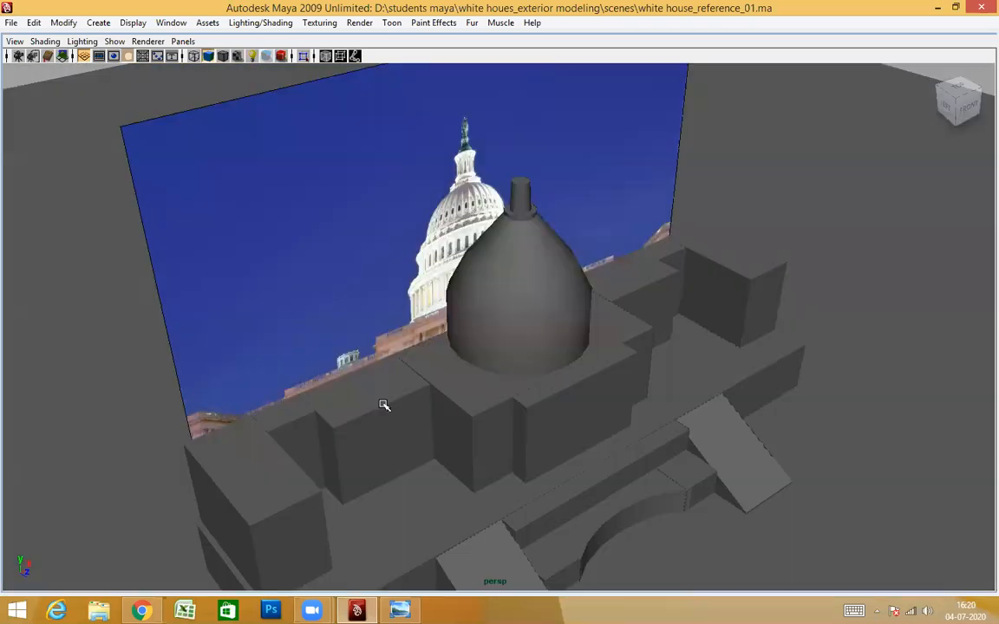
pyautogui.scroll(3, 394, 316)
# Step: Create a polygon pipe and move it above the small rooftop cupola beside the dome, at Translate X -7.054 and Z 4.051
pyautogui.press('space')
pyautogui.moveTo(434, 315); pyautogui.dragTo(489, 363)
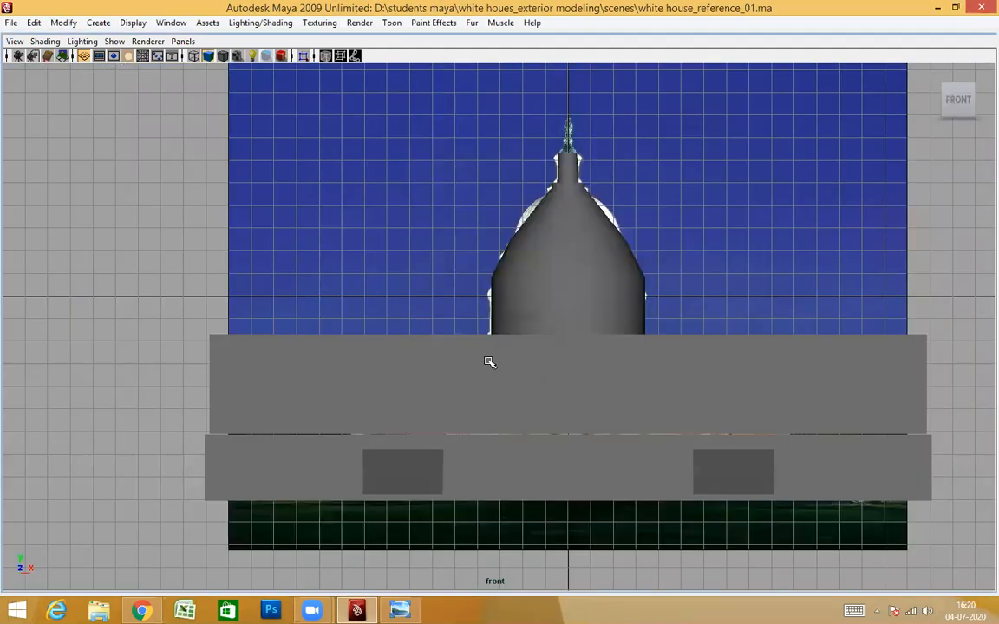
pyautogui.press('4')
pyautogui.keyDown('alt'); pyautogui.moveTo(489, 357); pyautogui.dragTo(539, 362, button='right'); pyautogui.keyUp('alt')
pyautogui.keyDown('alt'); pyautogui.moveTo(536, 362); pyautogui.dragTo(466, 312, button='middle'); pyautogui.keyUp('alt')
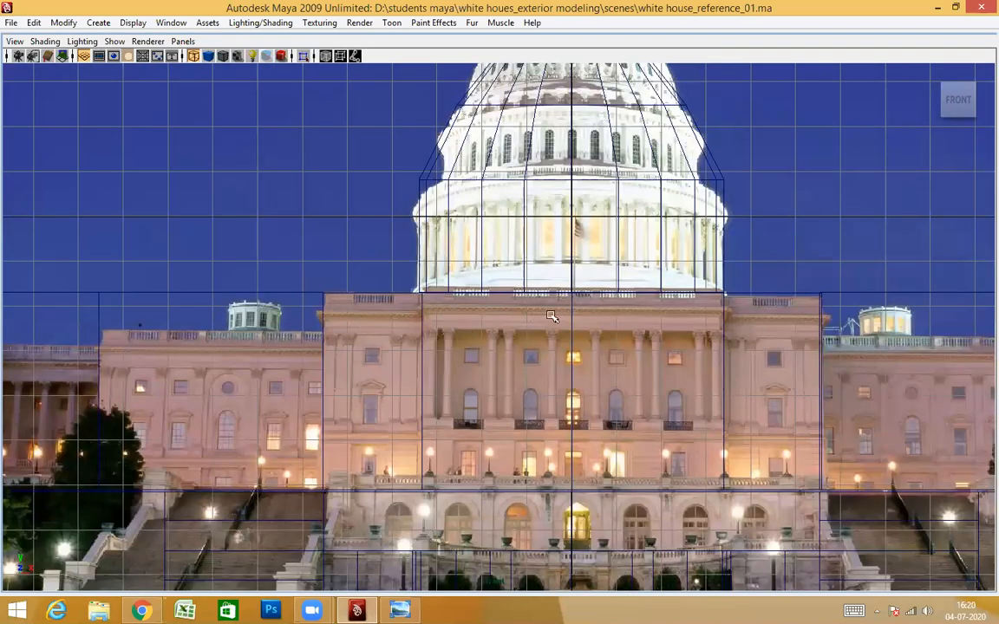
pyautogui.keyDown('alt'); pyautogui.moveTo(712, 372); pyautogui.dragTo(456, 339, button='middle'); pyautogui.keyUp('alt')
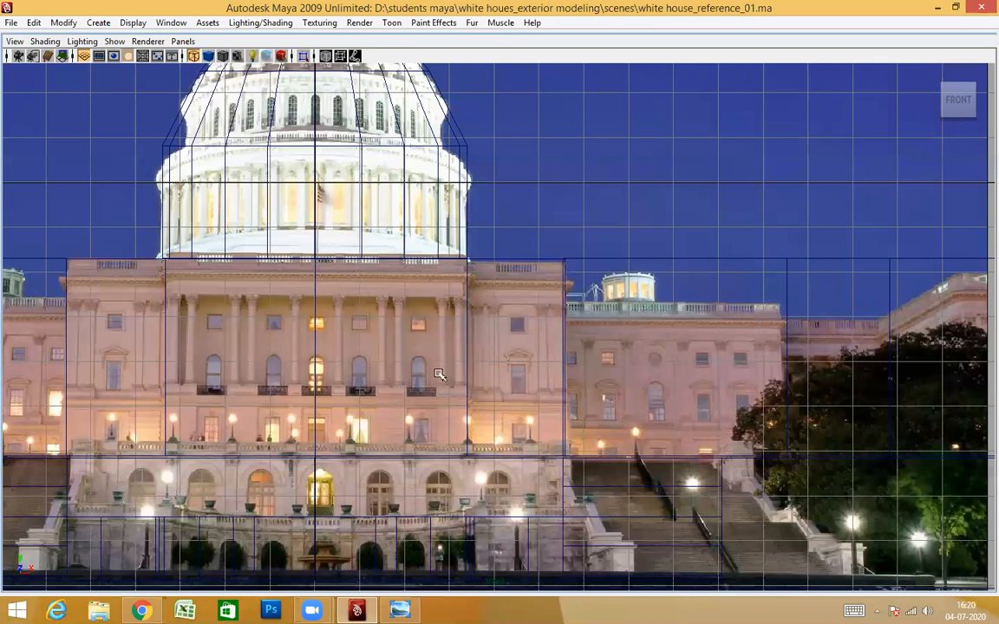
pyautogui.press('space')
pyautogui.press('space')
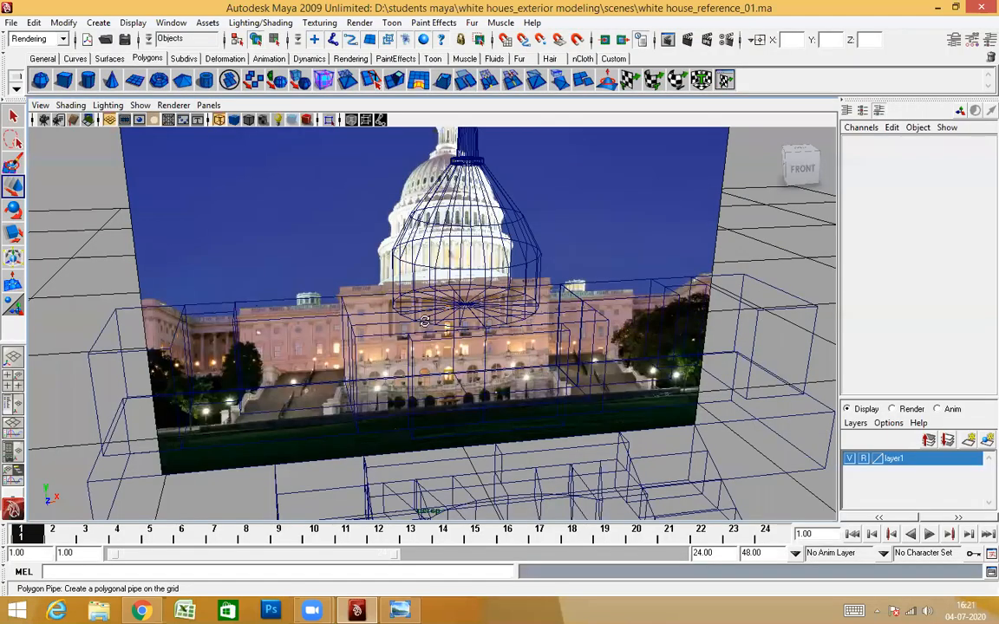
pyautogui.keyDown('alt'); pyautogui.moveTo(333, 379); pyautogui.dragTo(265, 327); pyautogui.keyUp('alt')
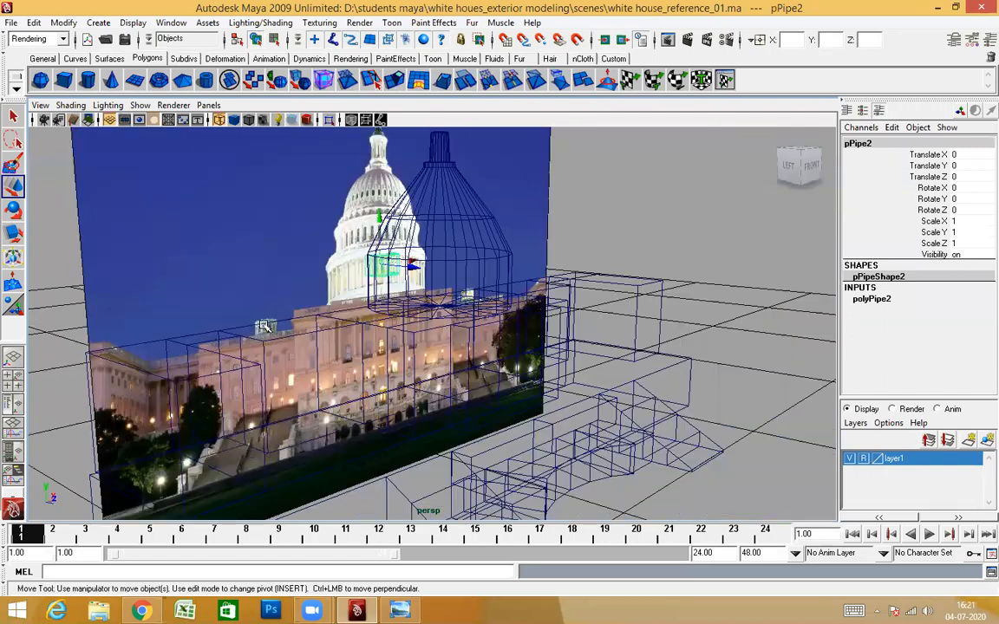
pyautogui.moveTo(422, 238)
pyautogui.keyDown('alt'); pyautogui.mouseDown()
pyautogui.moveTo(429, 269)
pyautogui.moveTo(419, 247)
pyautogui.mouseUp(); pyautogui.keyUp('alt')
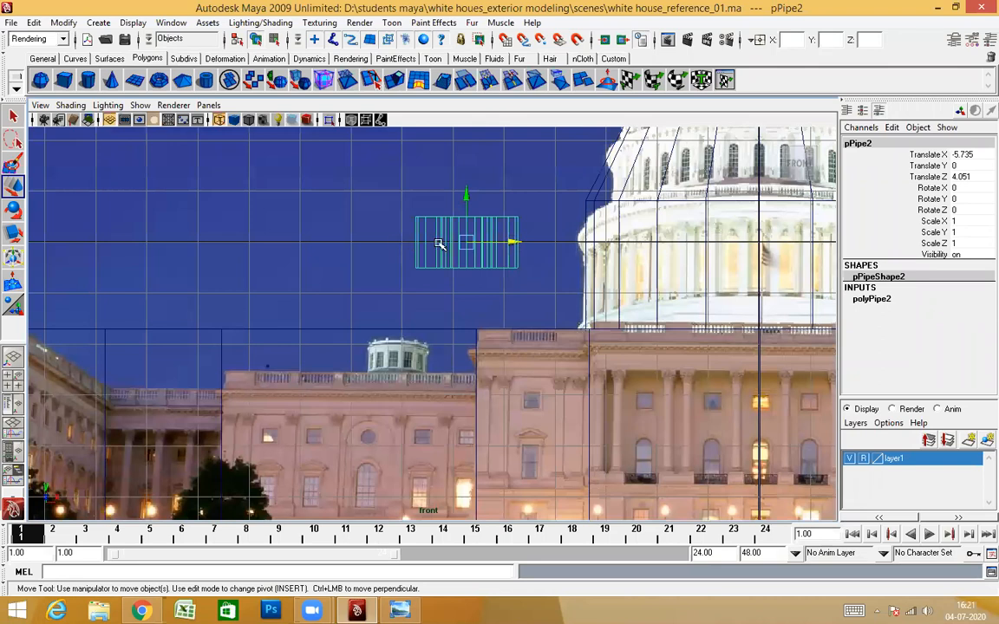
pyautogui.moveTo(514, 243); pyautogui.dragTo(447, 242)
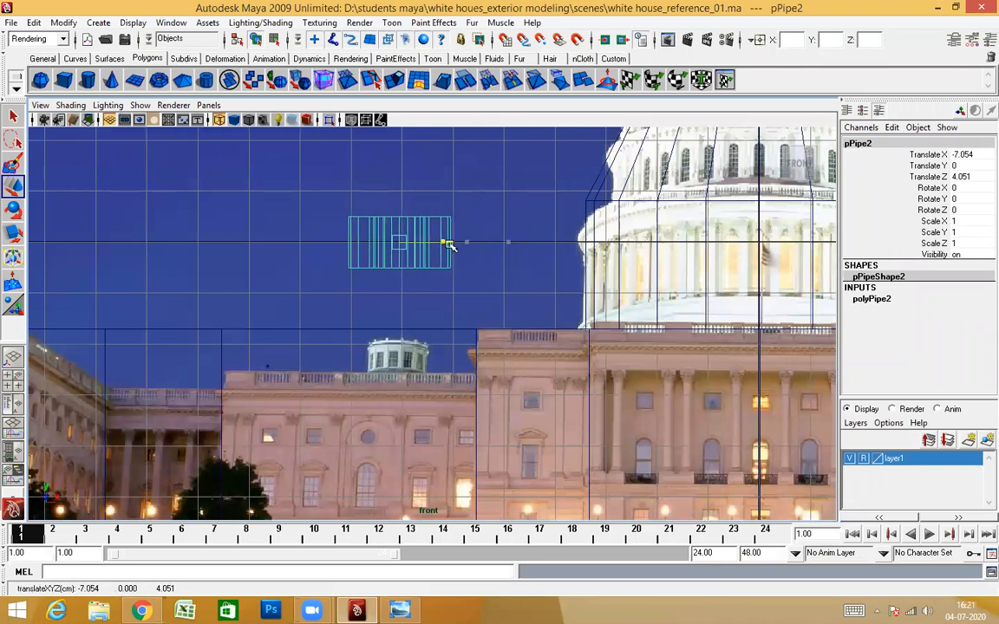
# Step: Try pipe radii of 0.7 and 0.5, settle on 0.6, and set the pipe's height to 1.5
pyautogui.click(871, 300)
pyautogui.doubleClick(949, 309)
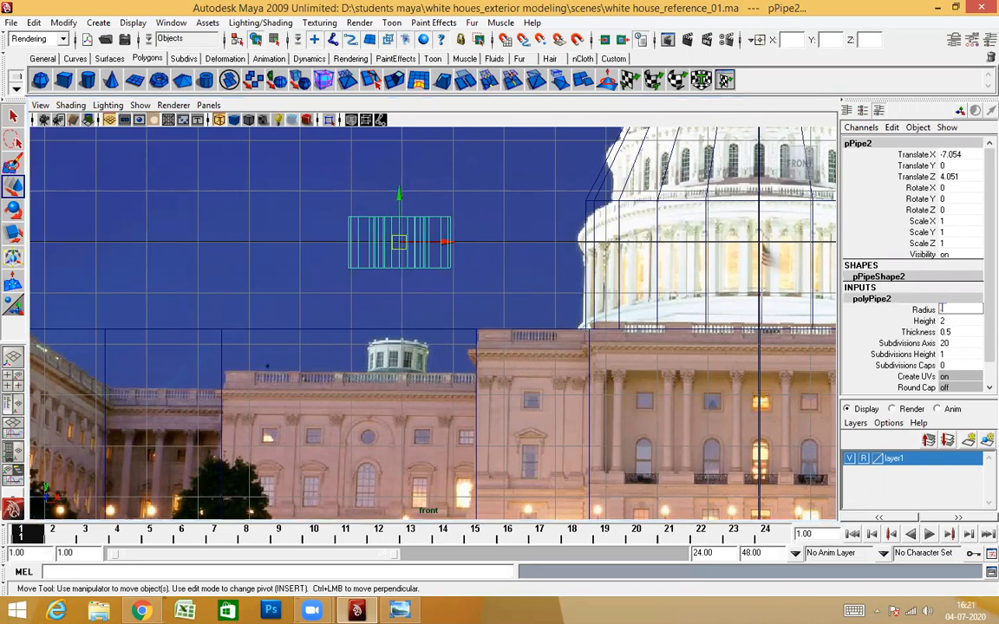
pyautogui.write('.7')
pyautogui.press('Return')
pyautogui.doubleClick(950, 309)
pyautogui.write('.5')
pyautogui.press('Return')
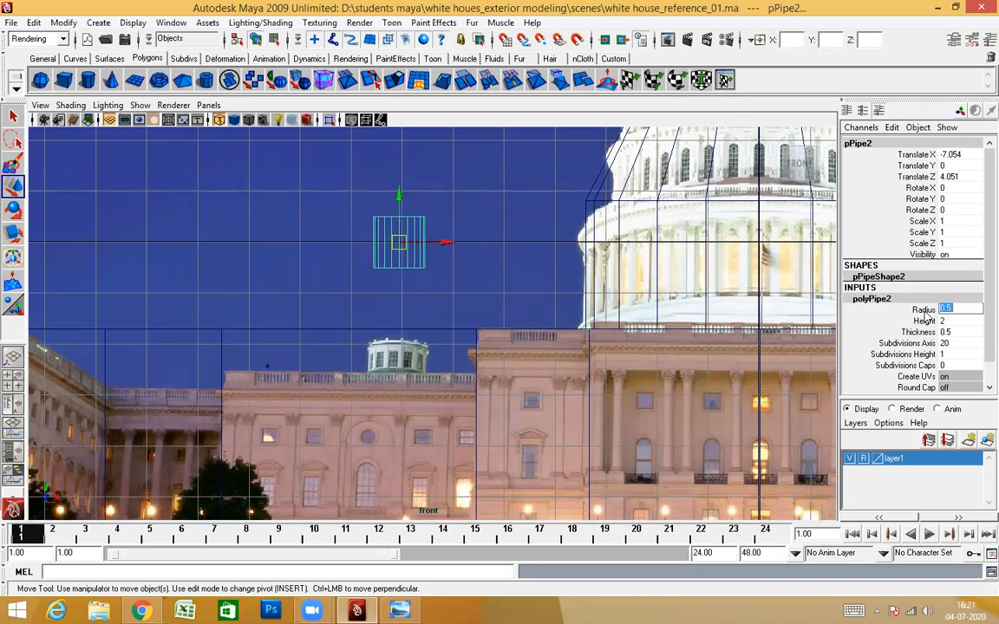
pyautogui.write('.6')
pyautogui.press('Return')
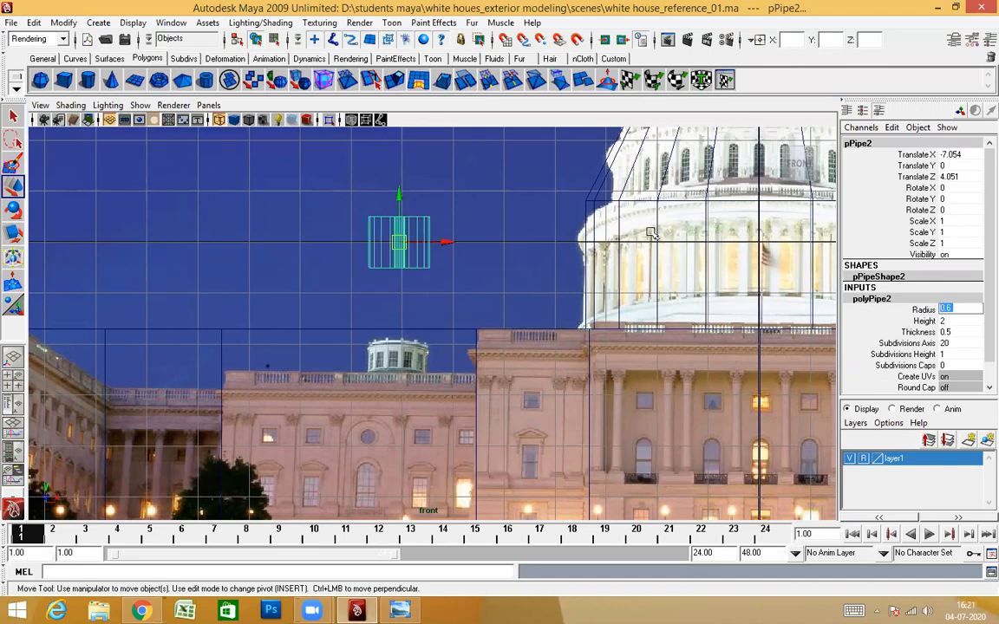
pyautogui.doubleClick(954, 321)
pyautogui.write('1.5')
pyautogui.press('Return')
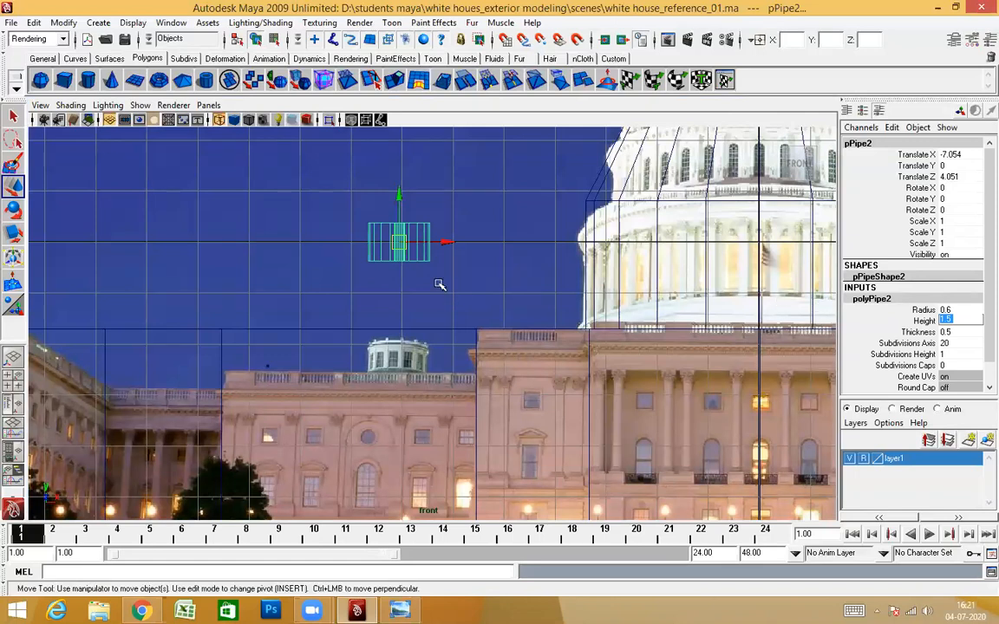
# Step: Move the pipe's pivot to its base and snap the pipe down onto the side block's roof line
pyautogui.click(415, 260)
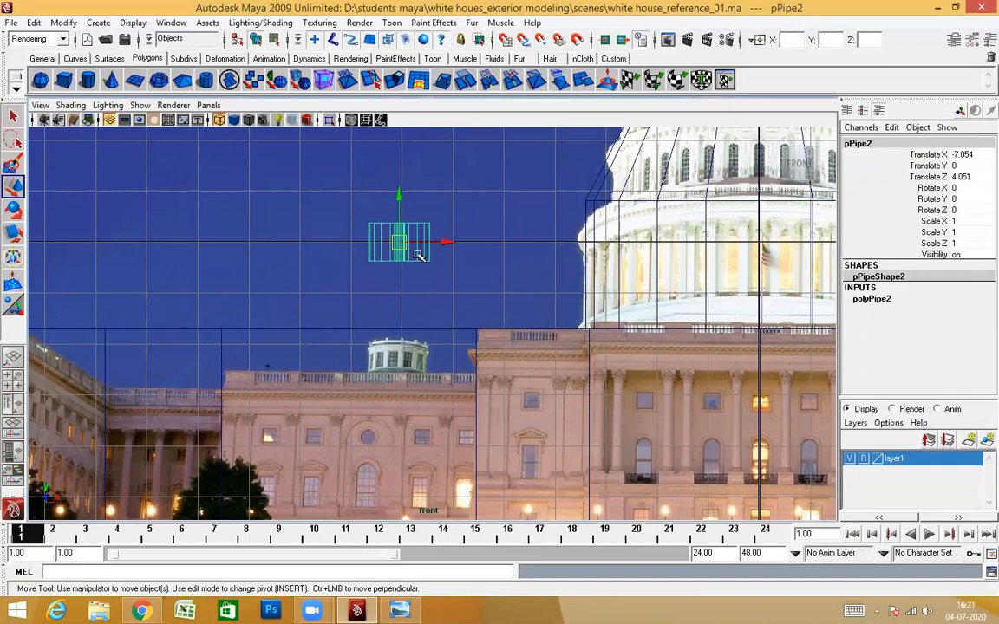
pyautogui.press('Insert')
pyautogui.moveTo(401, 249); pyautogui.dragTo(402, 261)
pyautogui.press('Insert')
pyautogui.press('v')
pyautogui.moveTo(399, 214); pyautogui.dragTo(315, 332)
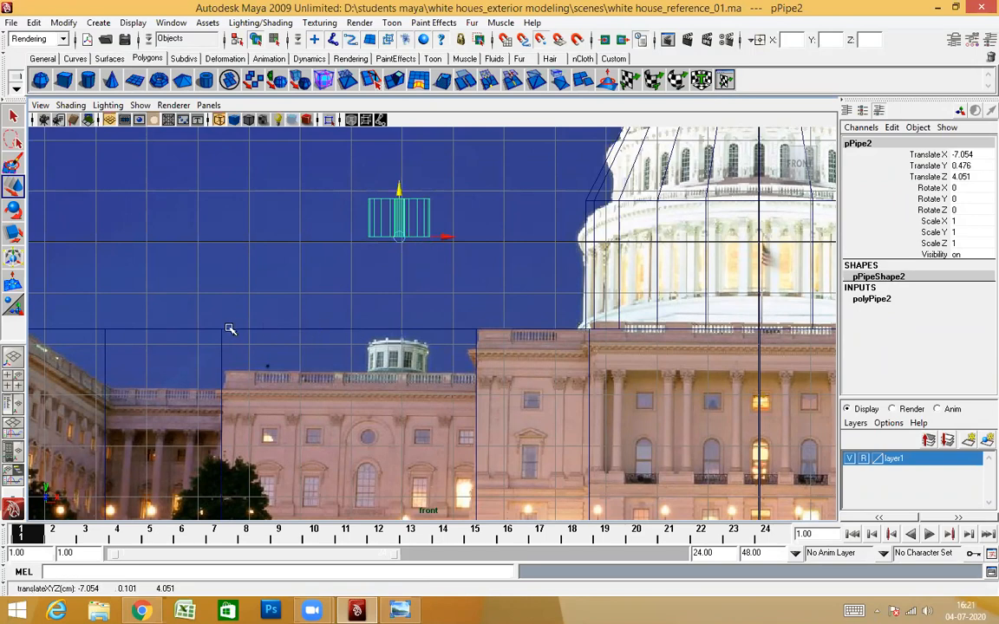
pyautogui.moveTo(223, 332); pyautogui.dragTo(395, 351)
# Step: Examine how the pipe sits on the side block's roof and how the blocks meet the reference image plane
pyautogui.press('space')
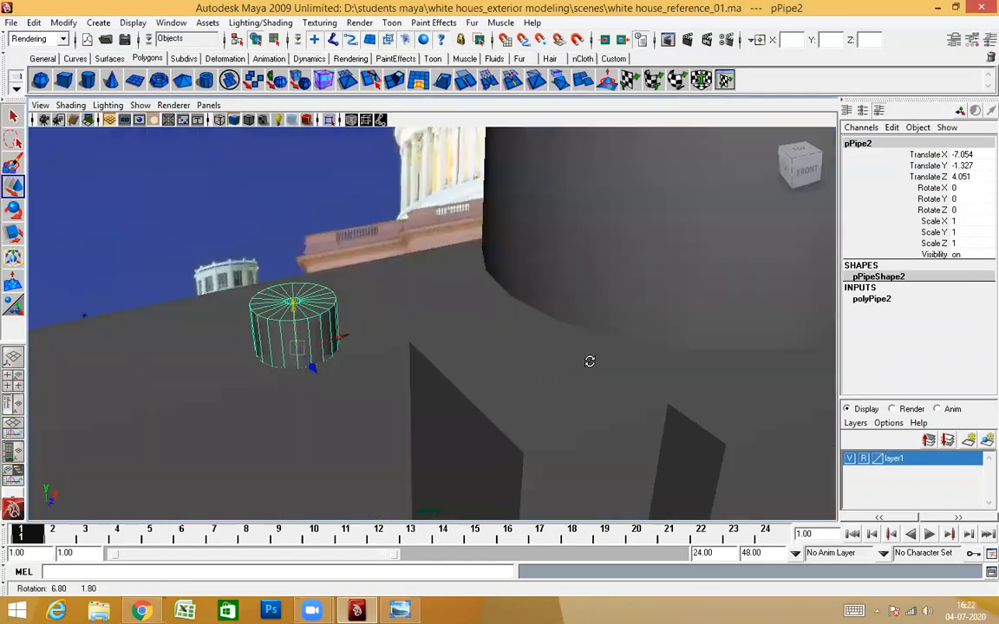
pyautogui.keyDown('alt'); pyautogui.moveTo(589, 361); pyautogui.dragTo(458, 362); pyautogui.keyUp('alt')
pyautogui.keyDown('alt'); pyautogui.moveTo(535, 366); pyautogui.dragTo(513, 391); pyautogui.keyUp('alt')
pyautogui.keyDown('alt'); pyautogui.moveTo(425, 402); pyautogui.dragTo(465, 348); pyautogui.keyUp('alt')
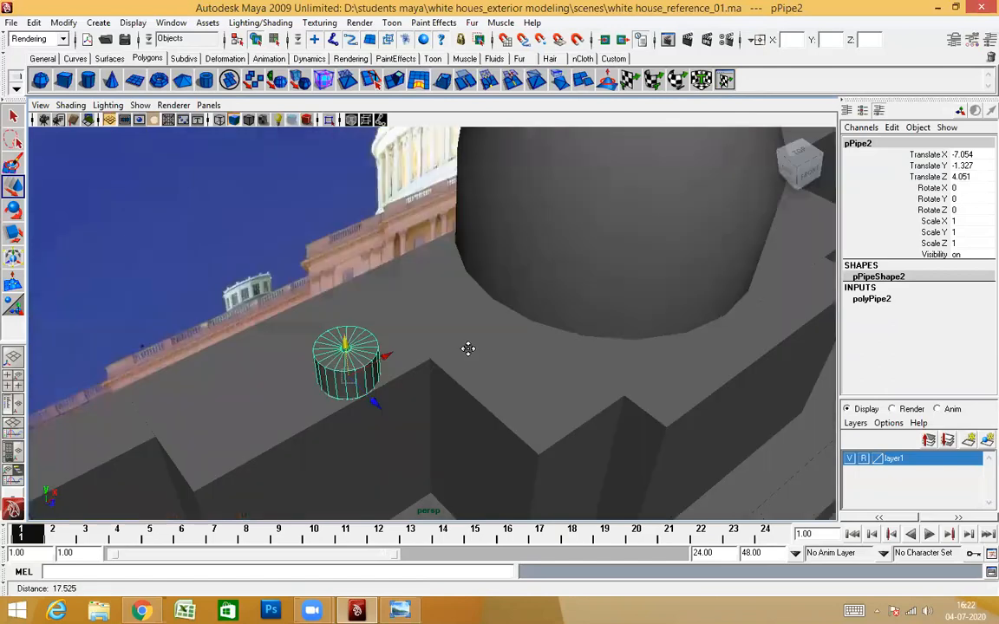
pyautogui.keyDown('alt'); pyautogui.moveTo(531, 348); pyautogui.dragTo(472, 410); pyautogui.keyUp('alt')
pyautogui.keyDown('alt'); pyautogui.moveTo(442, 335); pyautogui.dragTo(424, 361); pyautogui.keyUp('alt')
pyautogui.keyDown('alt'); pyautogui.moveTo(511, 403); pyautogui.dragTo(560, 439); pyautogui.keyUp('alt')
pyautogui.click(559, 439)
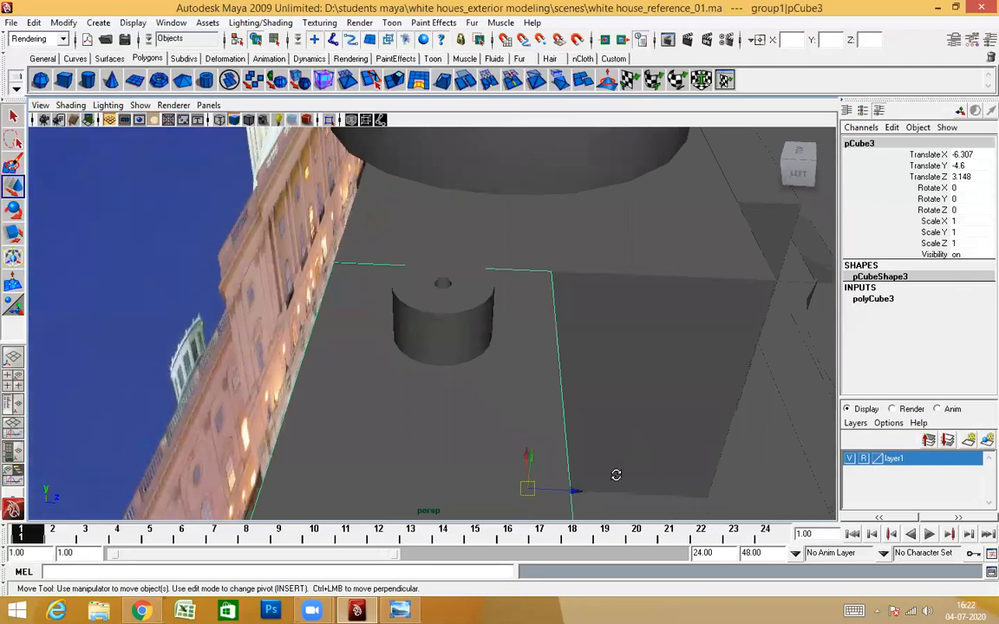
pyautogui.keyDown('alt'); pyautogui.moveTo(575, 328); pyautogui.dragTo(528, 363); pyautogui.keyUp('alt')
pyautogui.keyDown('alt'); pyautogui.moveTo(506, 307); pyautogui.dragTo(525, 264); pyautogui.keyUp('alt')
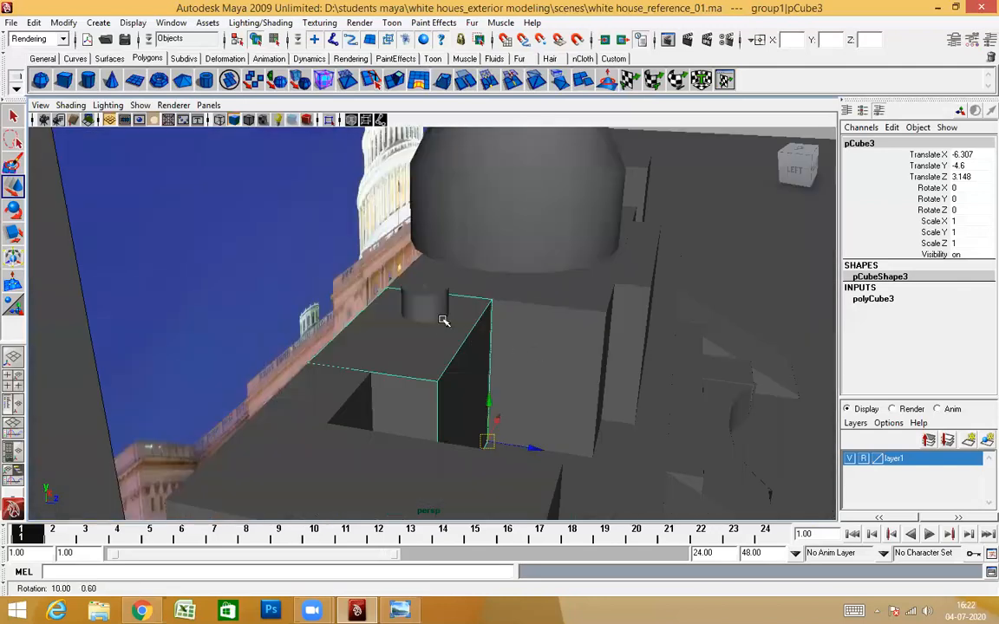
pyautogui.keyDown('alt'); pyautogui.moveTo(443, 320); pyautogui.dragTo(518, 343); pyautogui.keyUp('alt')
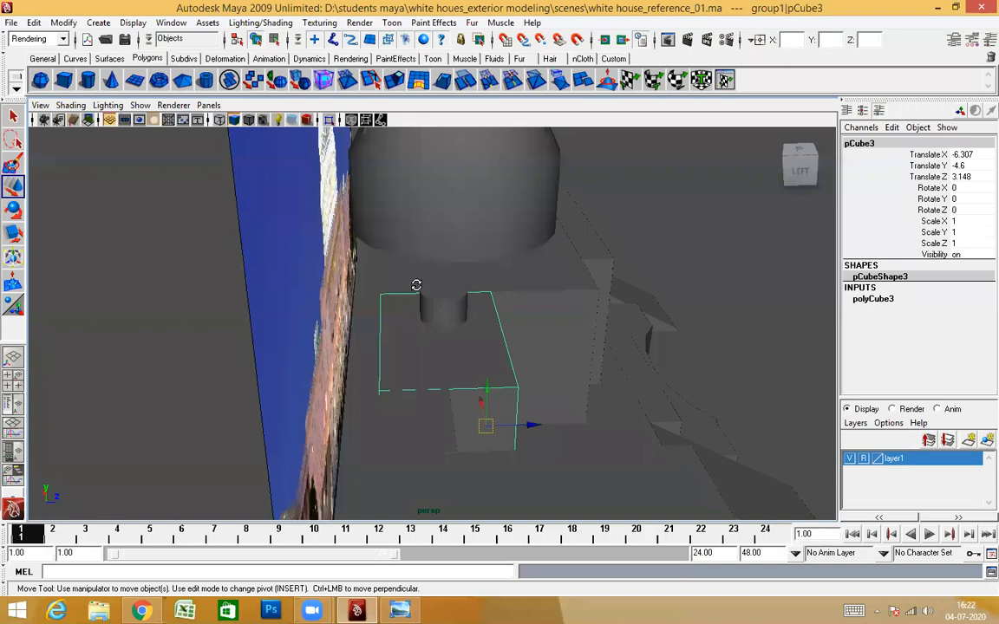
pyautogui.keyDown('alt'); pyautogui.moveTo(445, 346); pyautogui.dragTo(408, 410); pyautogui.keyUp('alt')
pyautogui.click(408, 410)
pyautogui.keyDown('alt'); pyautogui.moveTo(508, 431); pyautogui.dragTo(430, 285); pyautogui.keyUp('alt')
# Step: Select the central block's back faces and move them rearward behind the reference image plane
pyautogui.click(422, 326)
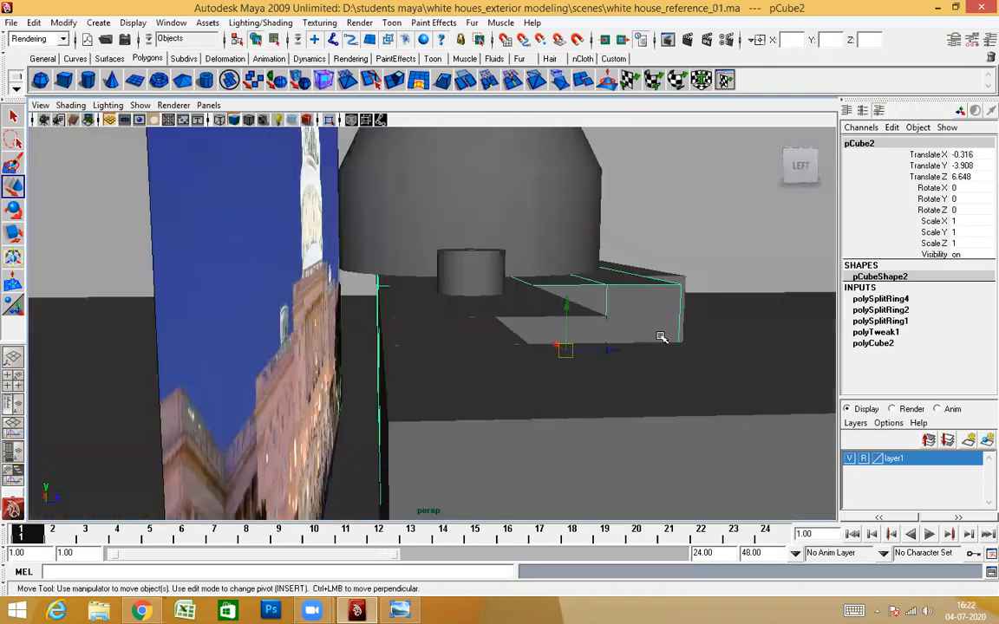
pyautogui.keyDown('alt'); pyautogui.moveTo(607, 349); pyautogui.dragTo(647, 341); pyautogui.keyUp('alt')
pyautogui.moveTo(644, 325); pyautogui.dragTo(650, 362, button='right')
pyautogui.keyDown('alt'); pyautogui.moveTo(650, 362); pyautogui.dragTo(241, 289); pyautogui.keyUp('alt')
pyautogui.click(293, 307)
pyautogui.keyDown('alt'); pyautogui.moveTo(450, 382); pyautogui.dragTo(318, 312); pyautogui.keyUp('alt')
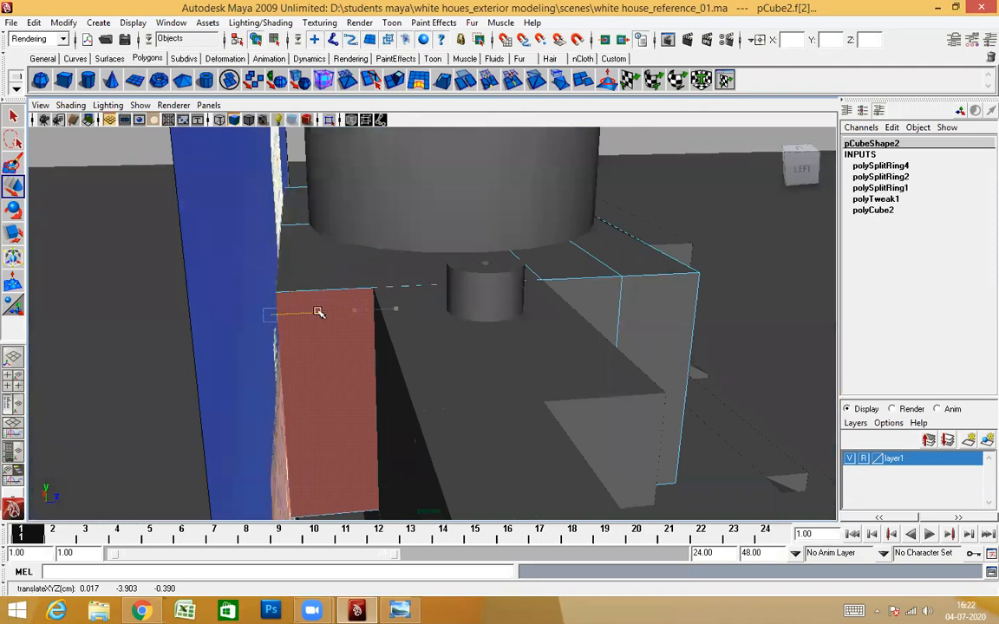
pyautogui.keyDown('alt'); pyautogui.moveTo(496, 319); pyautogui.dragTo(478, 395); pyautogui.keyUp('alt')
pyautogui.press('F8')
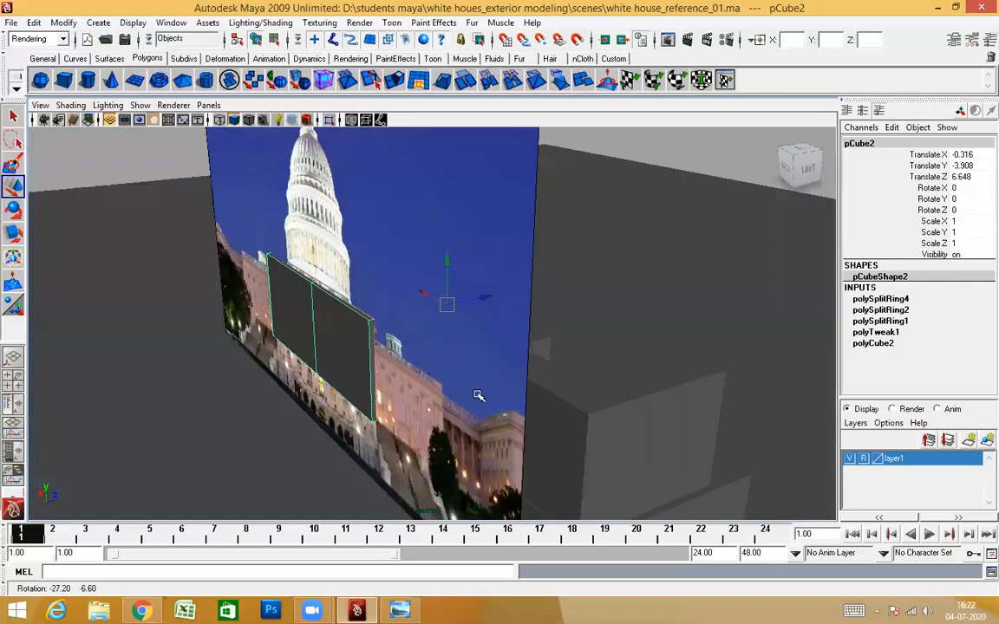
# Step: Move the base block's back face rearward to line up with the central block's back
pyautogui.keyDown('alt'); pyautogui.moveTo(509, 348); pyautogui.dragTo(575, 418); pyautogui.keyUp('alt')
pyautogui.click(486, 357)
pyautogui.moveTo(486, 356); pyautogui.dragTo(482, 363, button='right')
pyautogui.keyDown('alt'); pyautogui.moveTo(503, 364); pyautogui.dragTo(475, 335); pyautogui.keyUp('alt')
pyautogui.click(478, 336)
pyautogui.keyDown('alt'); pyautogui.moveTo(480, 367); pyautogui.dragTo(475, 351); pyautogui.keyUp('alt')
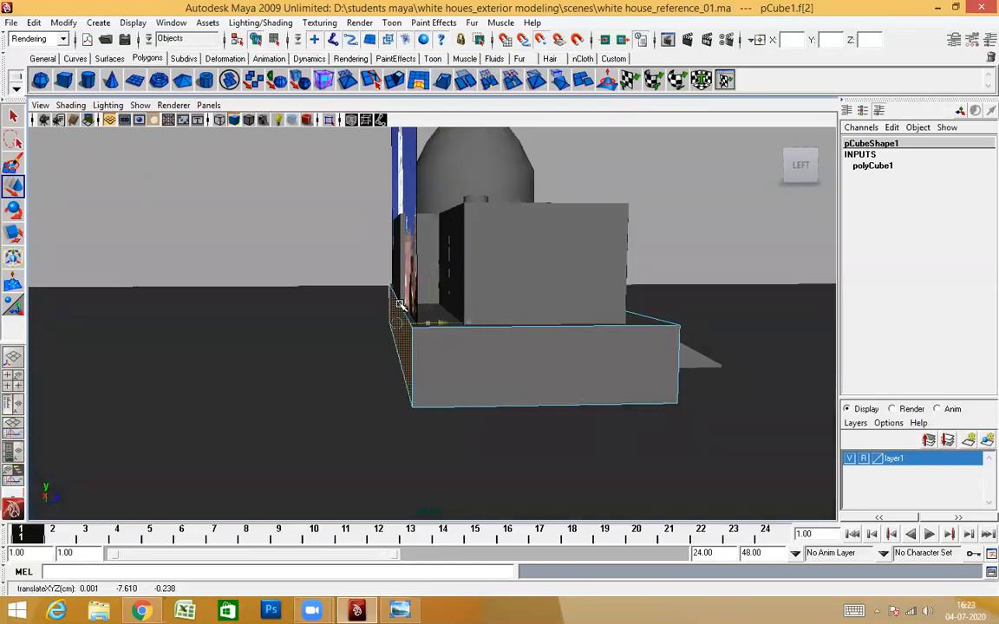
pyautogui.press('F8')
pyautogui.keyDown('alt'); pyautogui.moveTo(538, 386); pyautogui.dragTo(563, 392); pyautogui.keyUp('alt')
pyautogui.scroll(5, 531, 406)
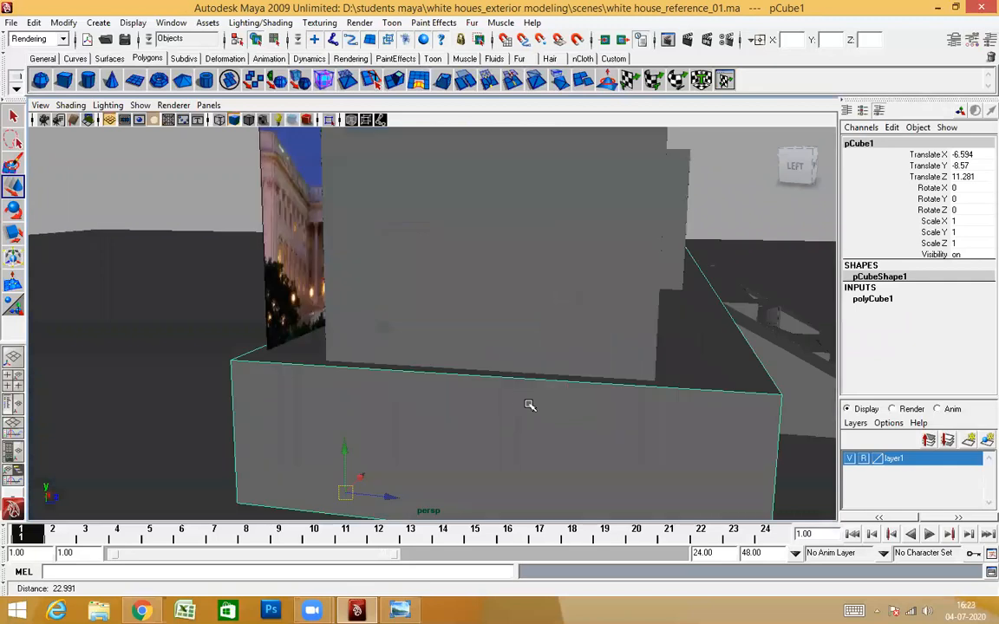
# Step: Move the left end block's back face rearward to line up with the back of the base block
pyautogui.keyDown('alt'); pyautogui.moveTo(530, 358); pyautogui.dragTo(546, 424, button='middle'); pyautogui.keyUp('alt')
pyautogui.keyDown('alt'); pyautogui.moveTo(504, 424); pyautogui.dragTo(552, 423); pyautogui.keyUp('alt')
pyautogui.click(609, 308)
pyautogui.moveTo(617, 310); pyautogui.dragTo(616, 326, button='right')
pyautogui.click(602, 293)
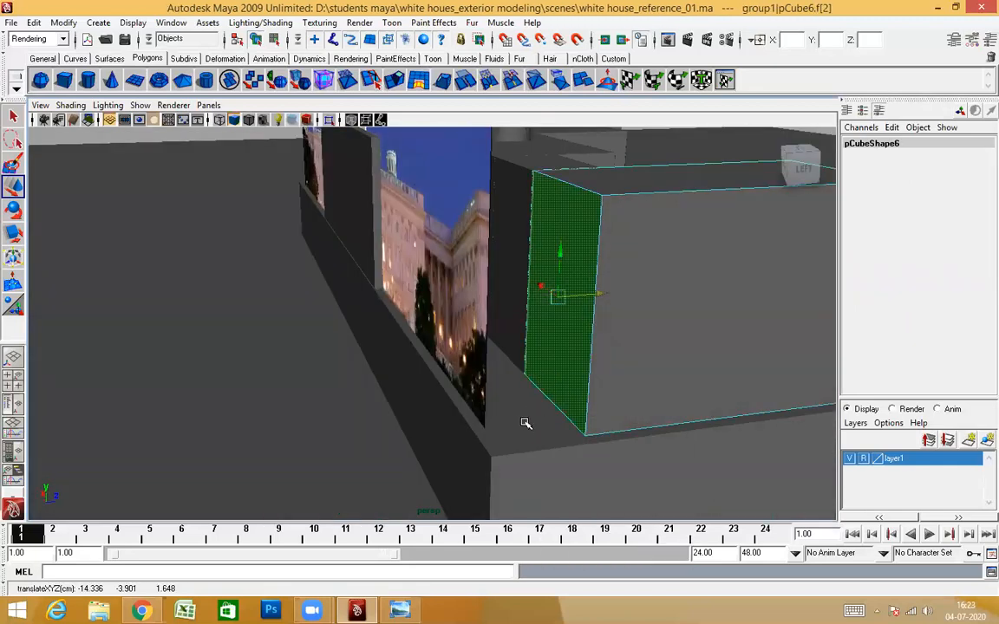
pyautogui.moveTo(497, 455); pyautogui.dragTo(491, 460, button='middle')
pyautogui.moveTo(552, 349); pyautogui.dragTo(605, 325, button='right')
# Step: Move the back face of the left wing's recessed connecting block rearward behind the reference image plane
pyautogui.keyDown('alt'); pyautogui.moveTo(604, 325); pyautogui.dragTo(481, 352); pyautogui.keyUp('alt')
pyautogui.click(502, 377)
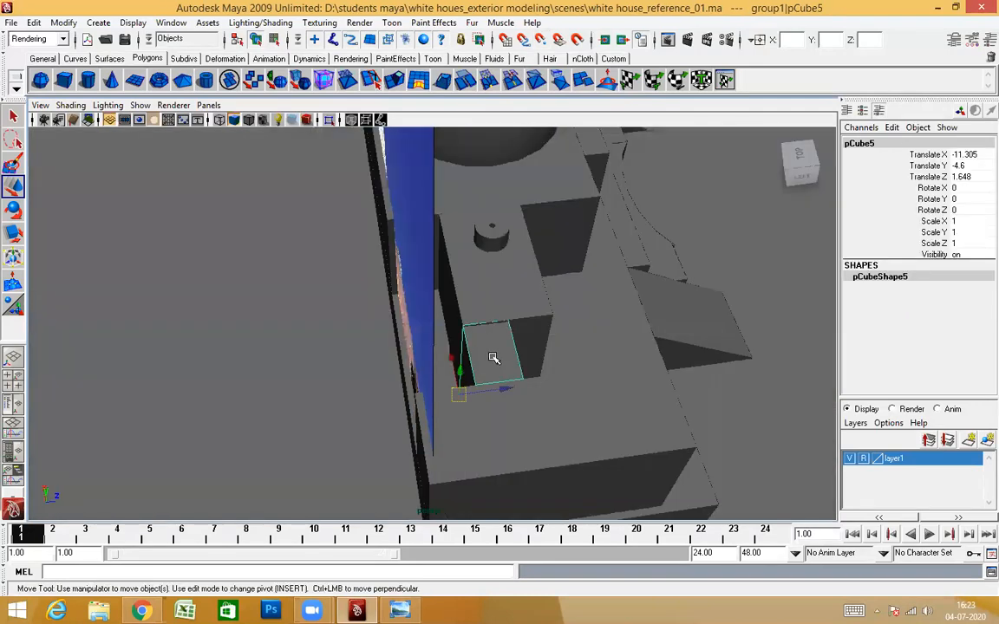
pyautogui.moveTo(493, 358); pyautogui.dragTo(473, 361, button='right')
pyautogui.keyDown('alt'); pyautogui.moveTo(473, 361); pyautogui.dragTo(490, 379); pyautogui.keyUp('alt')
pyautogui.click(491, 379)
pyautogui.keyDown('alt'); pyautogui.moveTo(551, 406); pyautogui.dragTo(444, 438); pyautogui.keyUp('alt')
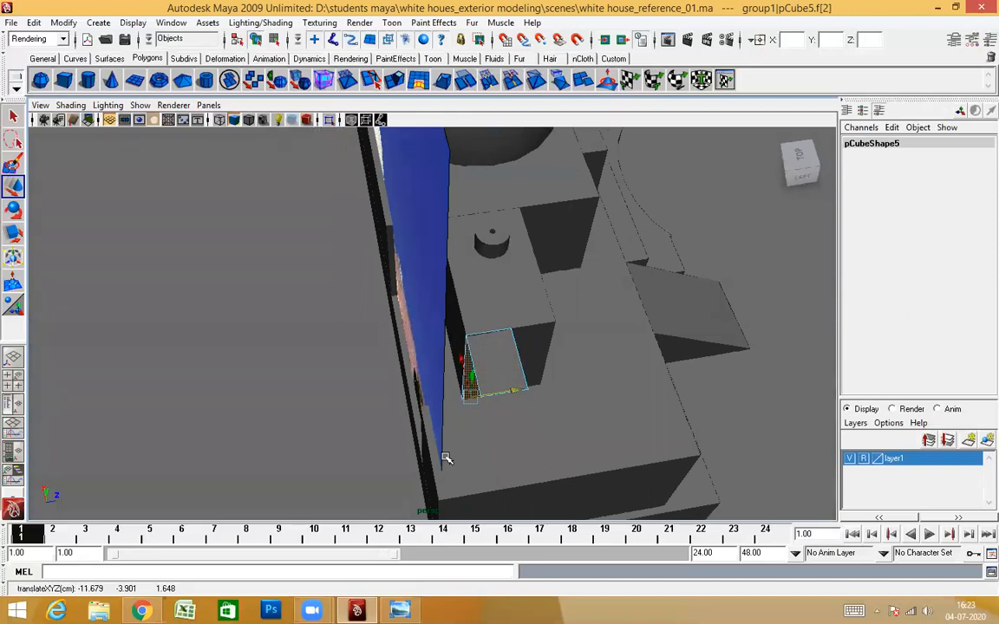
pyautogui.keyDown('alt'); pyautogui.moveTo(525, 362); pyautogui.dragTo(474, 357); pyautogui.keyUp('alt')
# Step: Extend the left wing block under the pipe rearward by moving its back face to the building's back line
pyautogui.scroll(5, 446, 401)
pyautogui.keyDown('alt'); pyautogui.moveTo(545, 325); pyautogui.dragTo(553, 310); pyautogui.keyUp('alt')
pyautogui.keyDown('alt'); pyautogui.moveTo(436, 323); pyautogui.dragTo(430, 343); pyautogui.keyUp('alt')
pyautogui.scroll(6, 472, 352)
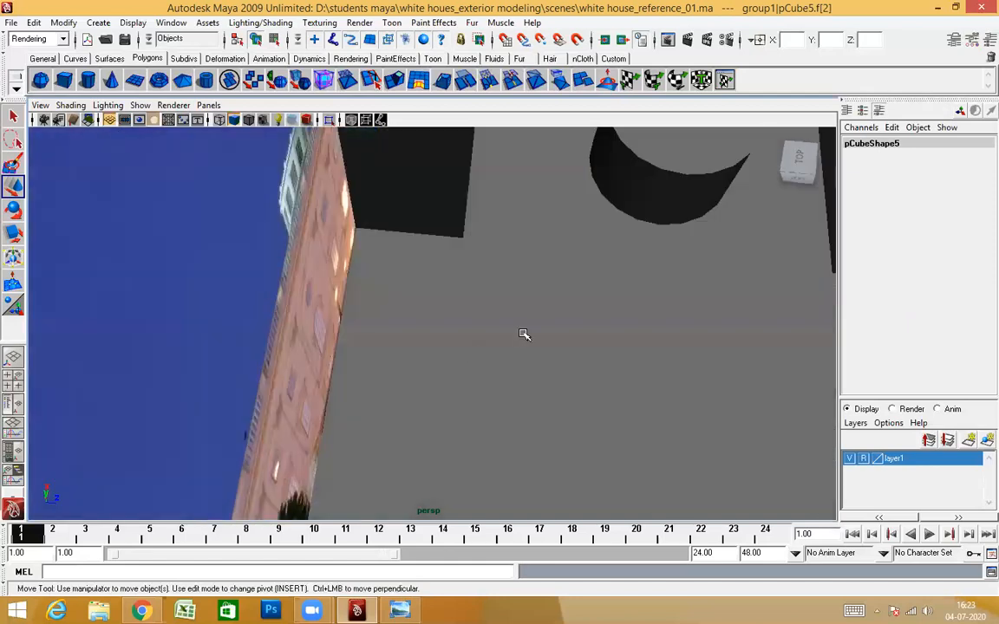
pyautogui.keyDown('alt'); pyautogui.moveTo(524, 334); pyautogui.dragTo(507, 332); pyautogui.keyUp('alt')
pyautogui.click(475, 273)
pyautogui.moveTo(475, 272); pyautogui.dragTo(478, 302, button='right')
pyautogui.click(476, 291)
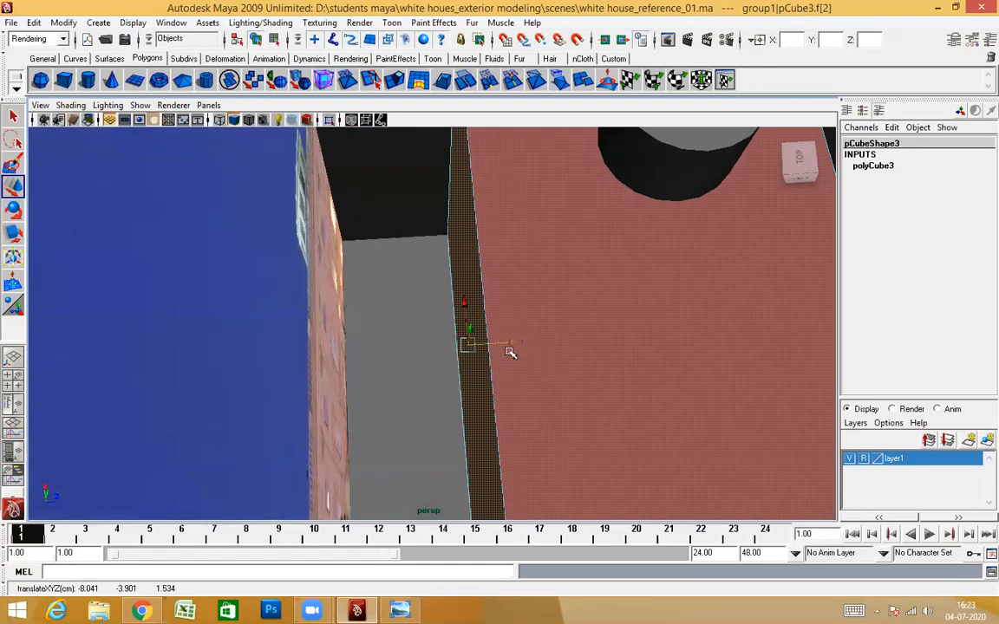
pyautogui.scroll(-8, 508, 353)
pyautogui.keyDown('alt'); pyautogui.moveTo(509, 357); pyautogui.dragTo(471, 357); pyautogui.keyUp('alt')
pyautogui.scroll(6, 468, 359)
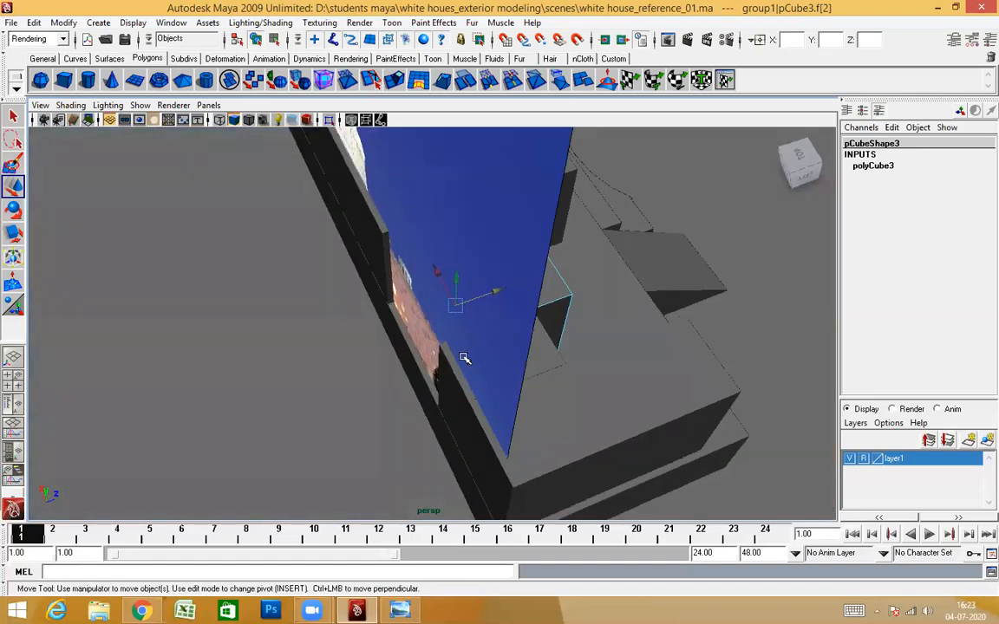
# Step: Move the right end block's back face rearward to match the back of the base block, then return to object mode
pyautogui.keyDown('alt'); pyautogui.moveTo(436, 401); pyautogui.dragTo(537, 326); pyautogui.keyUp('alt')
pyautogui.scroll(4, 569, 393)
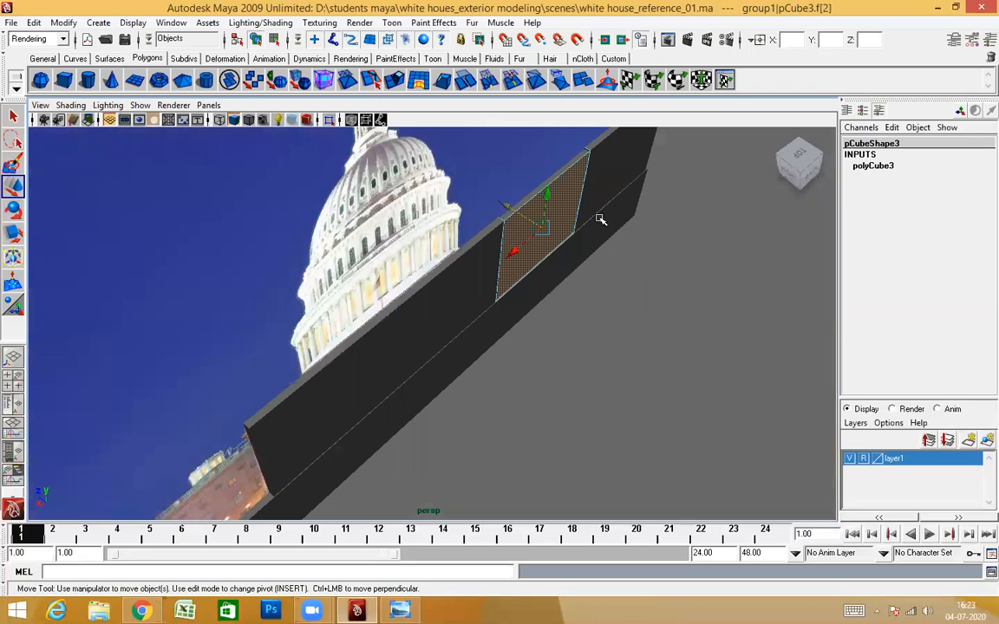
pyautogui.keyDown('alt'); pyautogui.moveTo(600, 219); pyautogui.dragTo(424, 352); pyautogui.keyUp('alt')
pyautogui.keyDown('alt'); pyautogui.moveTo(510, 299); pyautogui.dragTo(326, 378); pyautogui.keyUp('alt')
pyautogui.keyDown('alt'); pyautogui.moveTo(365, 448); pyautogui.dragTo(378, 457); pyautogui.keyUp('alt')
pyautogui.click(370, 446)
pyautogui.keyDown('alt'); pyautogui.moveTo(272, 391); pyautogui.dragTo(266, 389); pyautogui.keyUp('alt')
pyautogui.moveTo(263, 408); pyautogui.dragTo(267, 366, button='right')
pyautogui.click(288, 444)
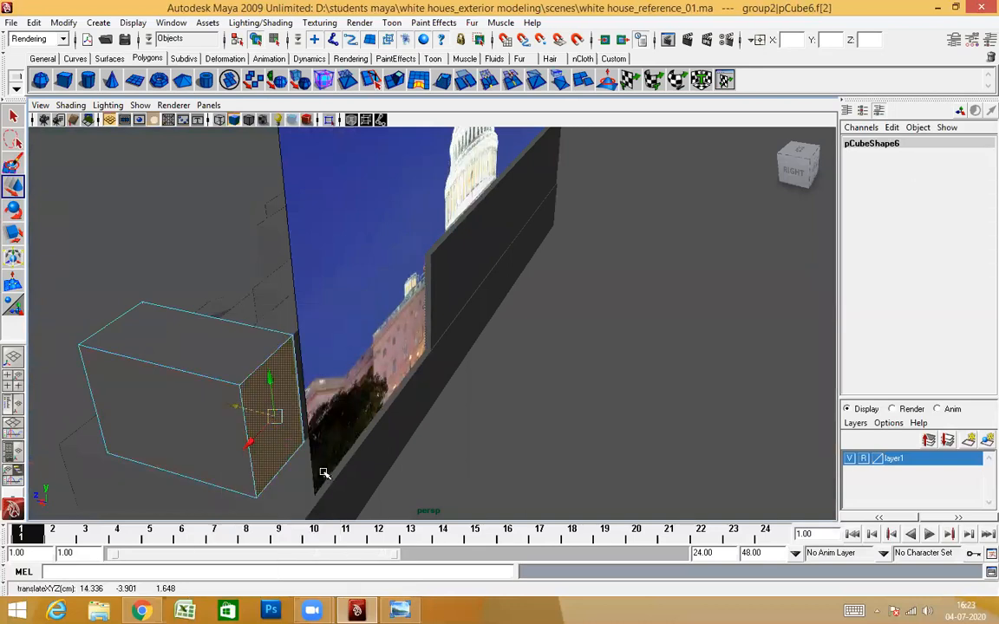
pyautogui.middleClick(436, 351)
pyautogui.keyDown('alt'); pyautogui.moveTo(414, 439); pyautogui.dragTo(455, 448); pyautogui.keyUp('alt')
pyautogui.moveTo(303, 431); pyautogui.dragTo(348, 372, button='right')
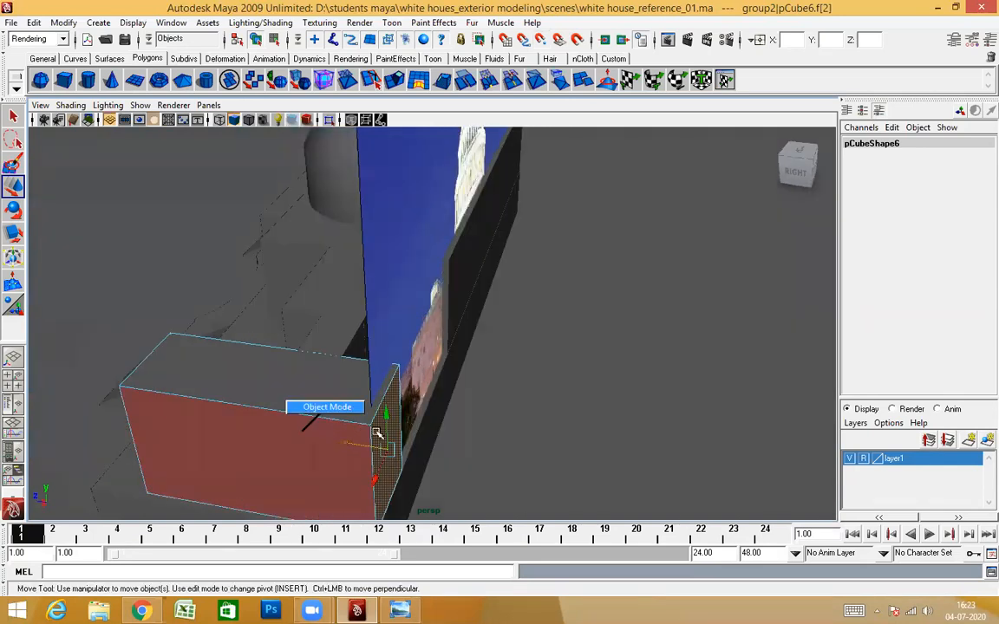
# Step: Move the back face of the right wing's recessed connecting block rearward behind the reference image plane
pyautogui.keyDown('alt'); pyautogui.moveTo(397, 434); pyautogui.dragTo(354, 413); pyautogui.keyUp('alt')
pyautogui.click(357, 403)
pyautogui.moveTo(352, 326); pyautogui.dragTo(355, 361, button='right')
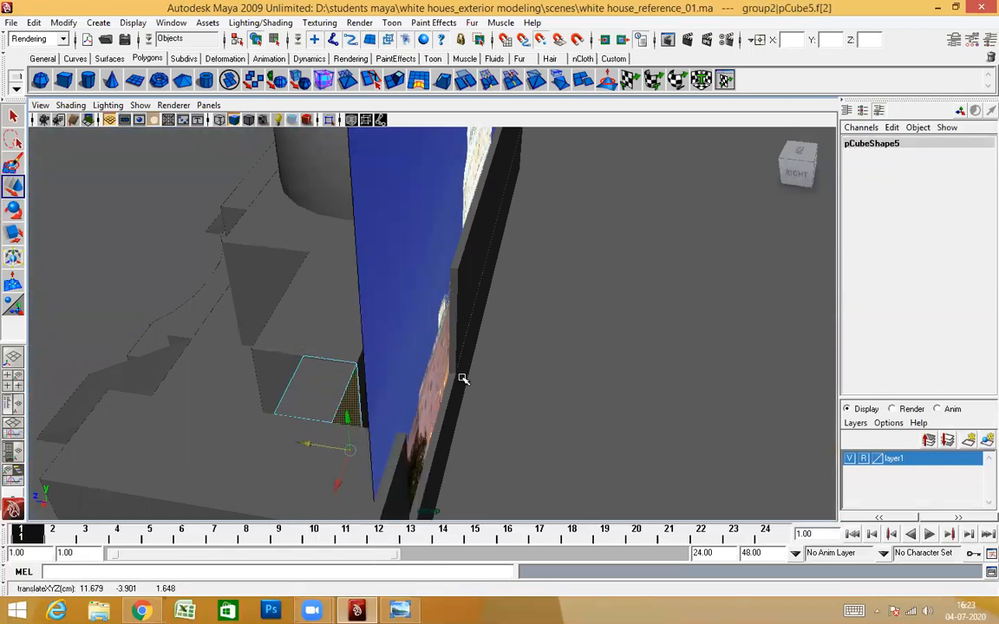
pyautogui.keyDown('alt'); pyautogui.moveTo(408, 464); pyautogui.dragTo(412, 438); pyautogui.keyUp('alt')
# Step: Move the back face of the right wing block beside the central block rearward to Z about -0.238 and clear the selection
pyautogui.keyDown('alt'); pyautogui.moveTo(417, 367); pyautogui.dragTo(401, 357); pyautogui.keyUp('alt')
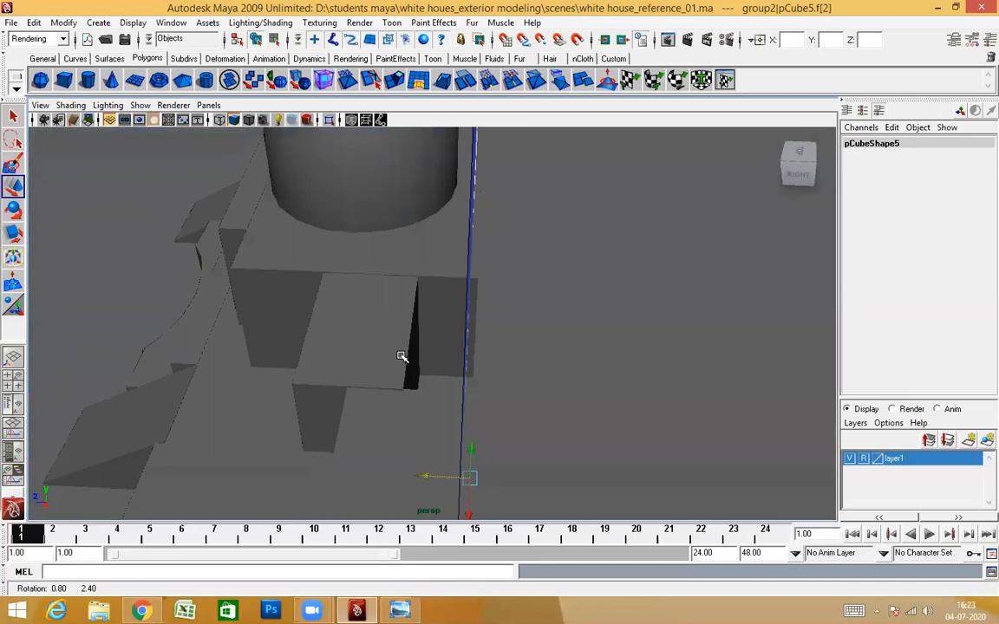
pyautogui.click(404, 369)
pyautogui.keyDown('alt'); pyautogui.moveTo(410, 397); pyautogui.dragTo(384, 359); pyautogui.keyUp('alt')
pyautogui.moveTo(387, 326); pyautogui.dragTo(385, 361, button='right')
pyautogui.click(392, 372)
pyautogui.click(364, 383)
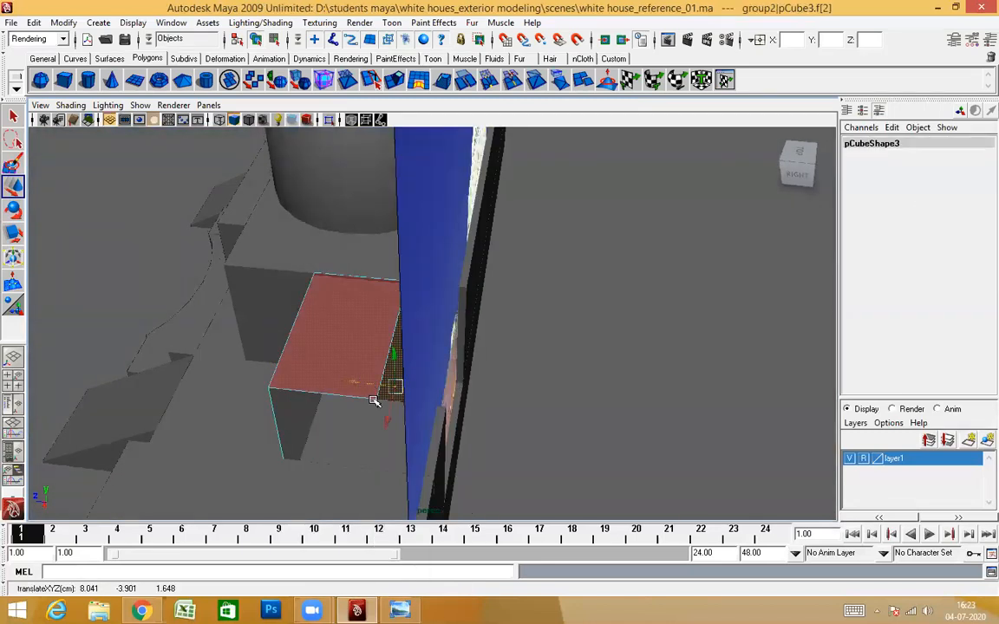
pyautogui.moveTo(460, 383); pyautogui.dragTo(469, 386, button='middle')
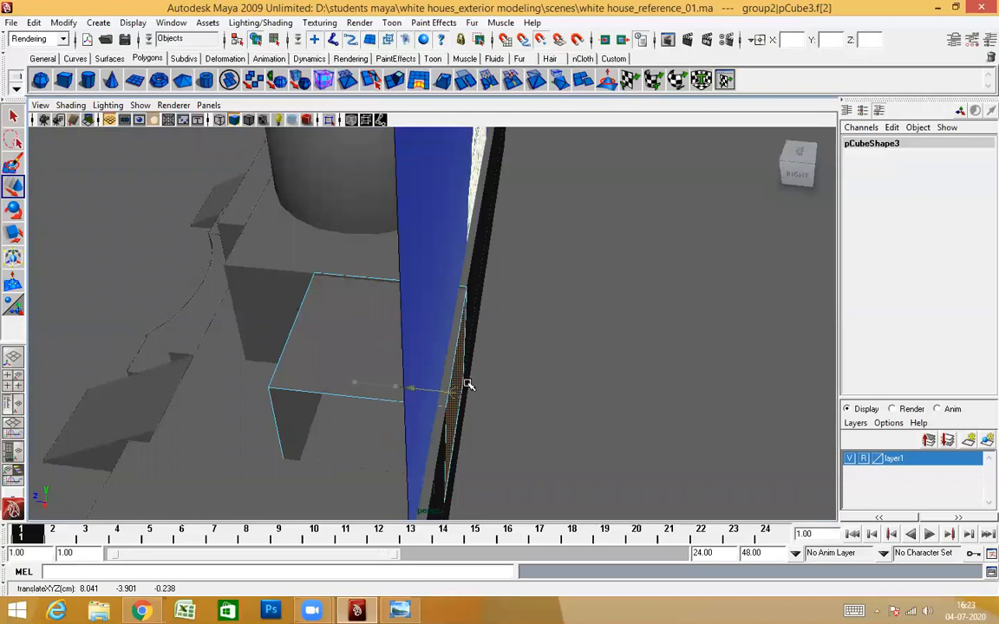
pyautogui.keyDown('alt'); pyautogui.moveTo(401, 360); pyautogui.dragTo(500, 332); pyautogui.keyUp('alt')
pyautogui.scroll(-3, 472, 351)
pyautogui.scroll(-4, 469, 388)
pyautogui.click(653, 200)
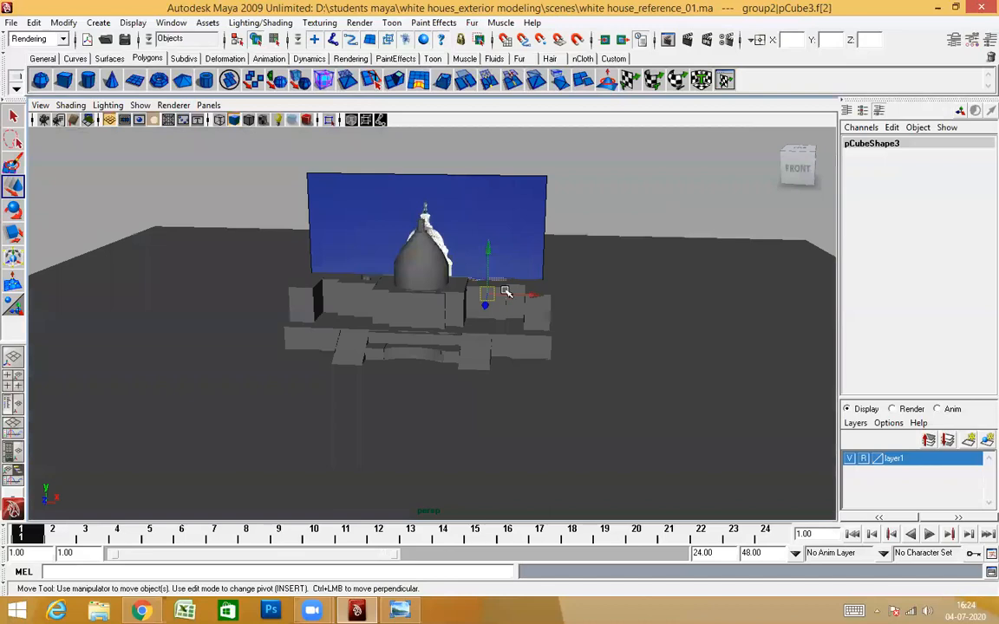
# Step: Show the front view in wireframe and select the pipe above the left wing's cupola
pyautogui.scroll(5, 429, 321)
pyautogui.scroll(4, 550, 339)
pyautogui.keyDown('alt'); pyautogui.moveTo(444, 345); pyautogui.dragTo(560, 387); pyautogui.keyUp('alt')
pyautogui.scroll(3, 396, 318)
pyautogui.keyDown('alt'); pyautogui.moveTo(555, 334); pyautogui.dragTo(402, 349); pyautogui.keyUp('alt')
pyautogui.scroll(-5, 413, 327)
pyautogui.press('space')
pyautogui.keyDown('alt'); pyautogui.moveTo(448, 335); pyautogui.dragTo(440, 332, button='middle'); pyautogui.keyUp('alt')
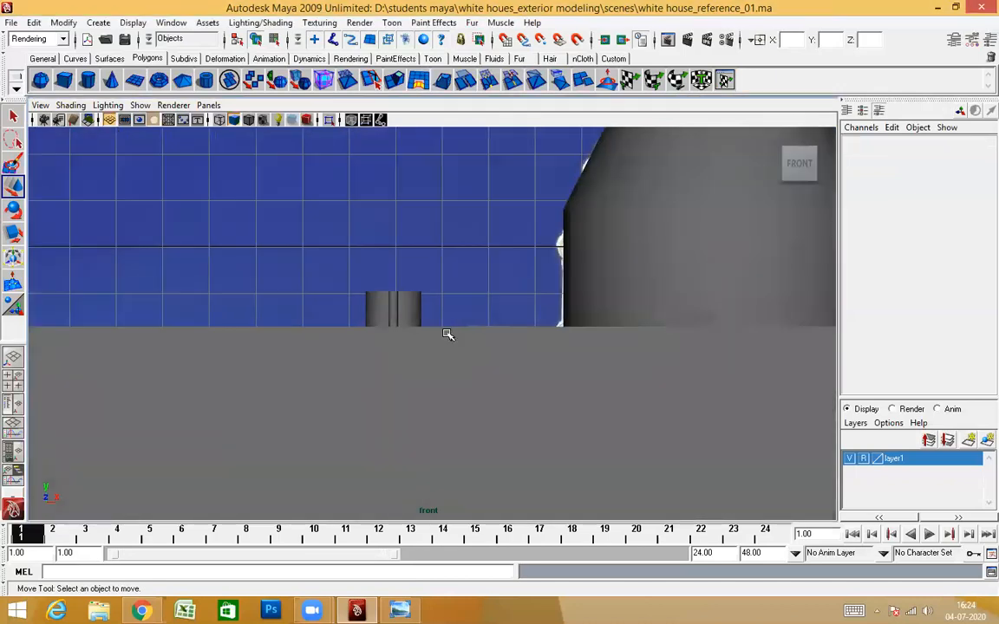
pyautogui.press('4')
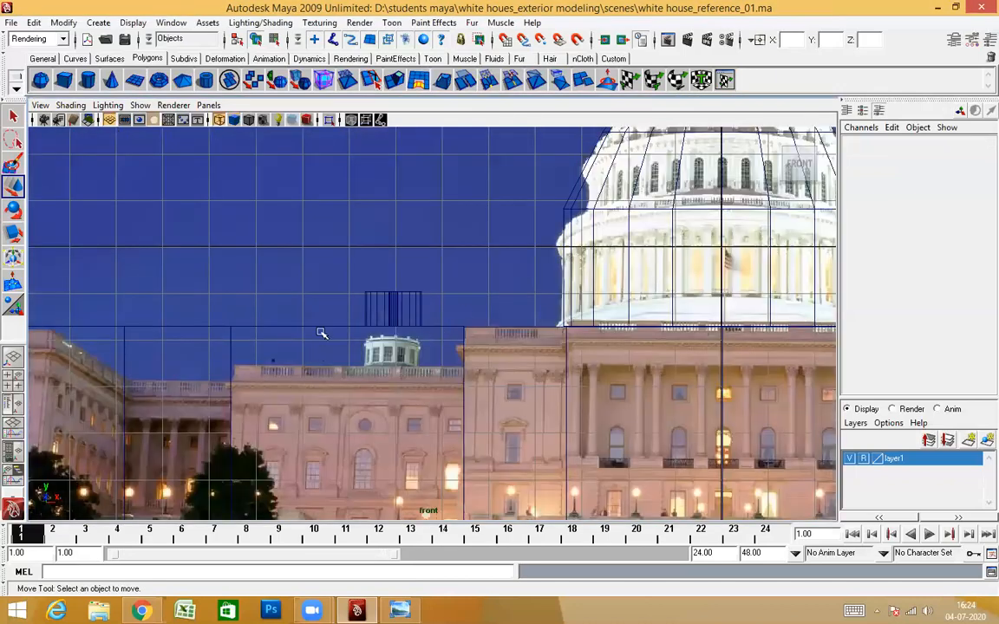
pyautogui.scroll(3, 317, 325)
pyautogui.keyDown('alt'); pyautogui.moveTo(468, 335); pyautogui.dragTo(457, 347, button='middle'); pyautogui.keyUp('alt')
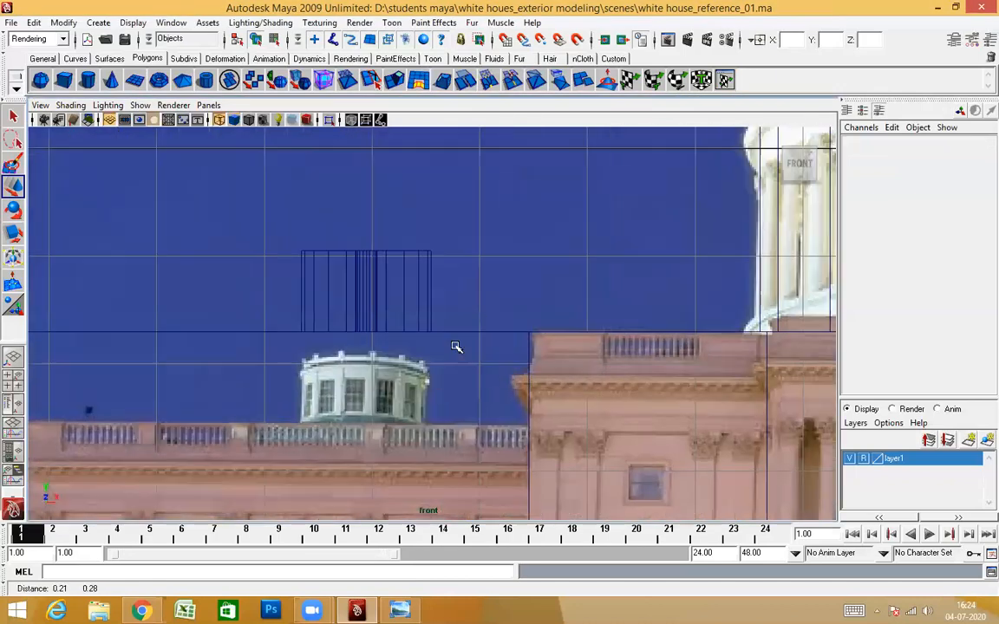
pyautogui.press('space')
pyautogui.moveTo(457, 318); pyautogui.dragTo(462, 326)
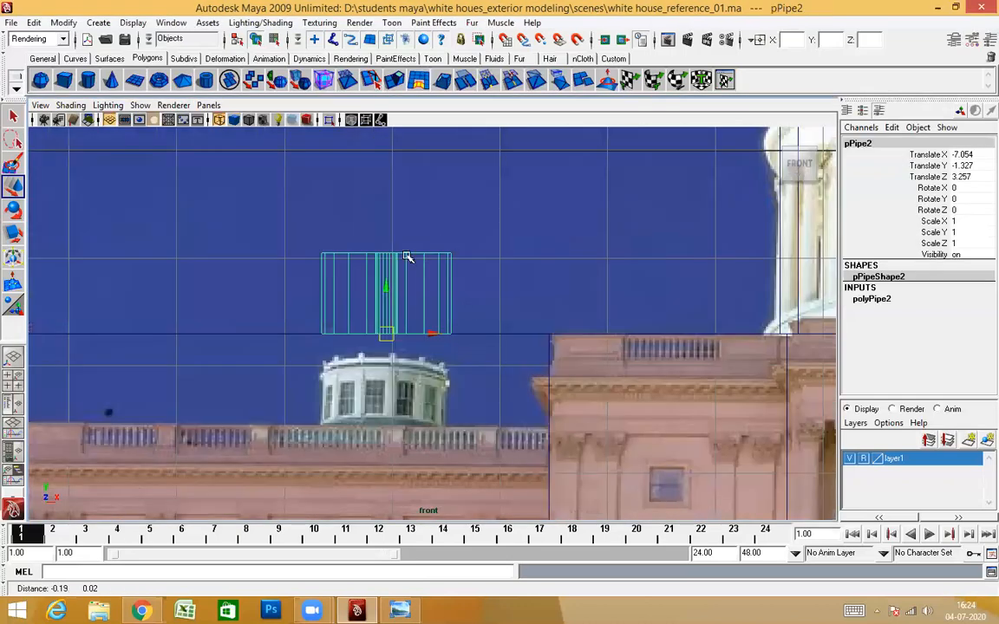
# Step: Compare the pipe, roof lines and block outlines with the facade and cupolas in the front reference photo
pyautogui.keyDown('alt'); pyautogui.moveTo(387, 409); pyautogui.dragTo(395, 410, button='middle'); pyautogui.keyUp('alt')
pyautogui.keyDown('alt'); pyautogui.moveTo(488, 428); pyautogui.dragTo(468, 338, button='middle'); pyautogui.keyUp('alt')
pyautogui.press('space')
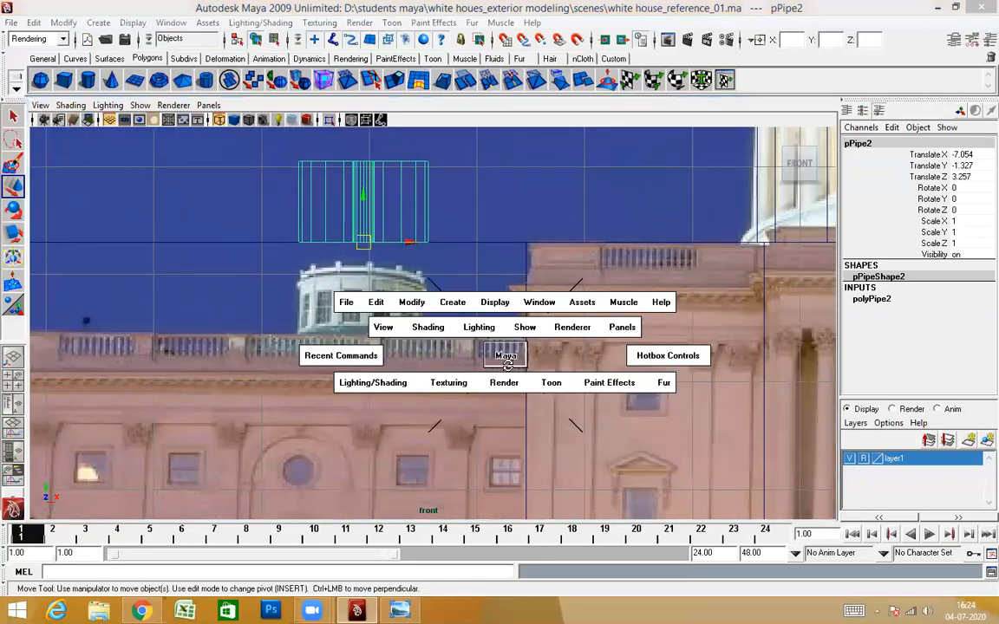
pyautogui.keyDown('alt'); pyautogui.moveTo(509, 379); pyautogui.dragTo(435, 223, button='middle'); pyautogui.keyUp('alt')
pyautogui.scroll(1, 409, 319)
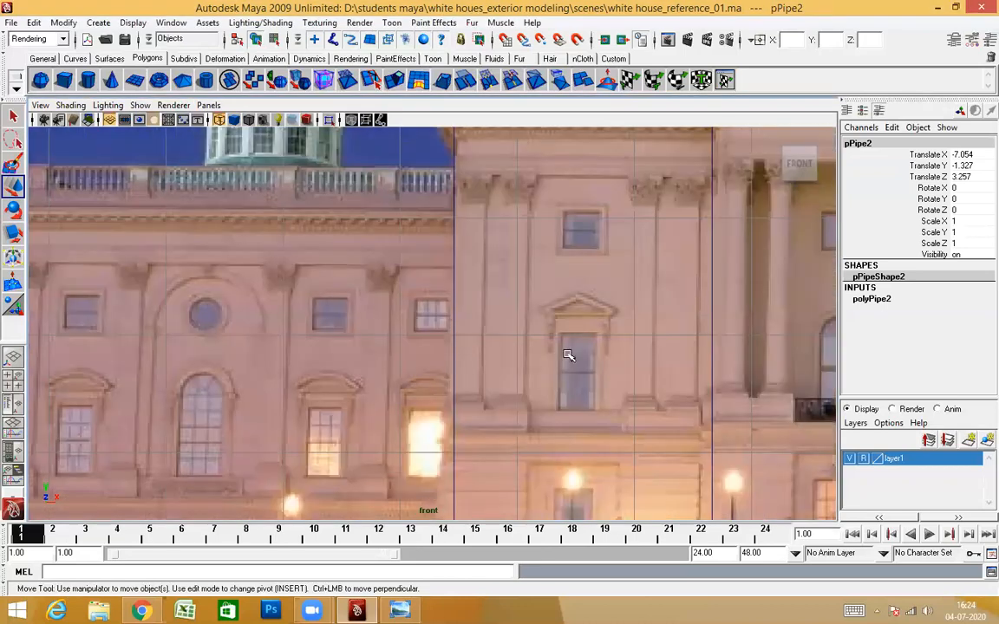
pyautogui.scroll(-14, 477, 336)
pyautogui.keyDown('alt'); pyautogui.moveTo(477, 337); pyautogui.dragTo(480, 375, button='middle'); pyautogui.keyUp('alt')
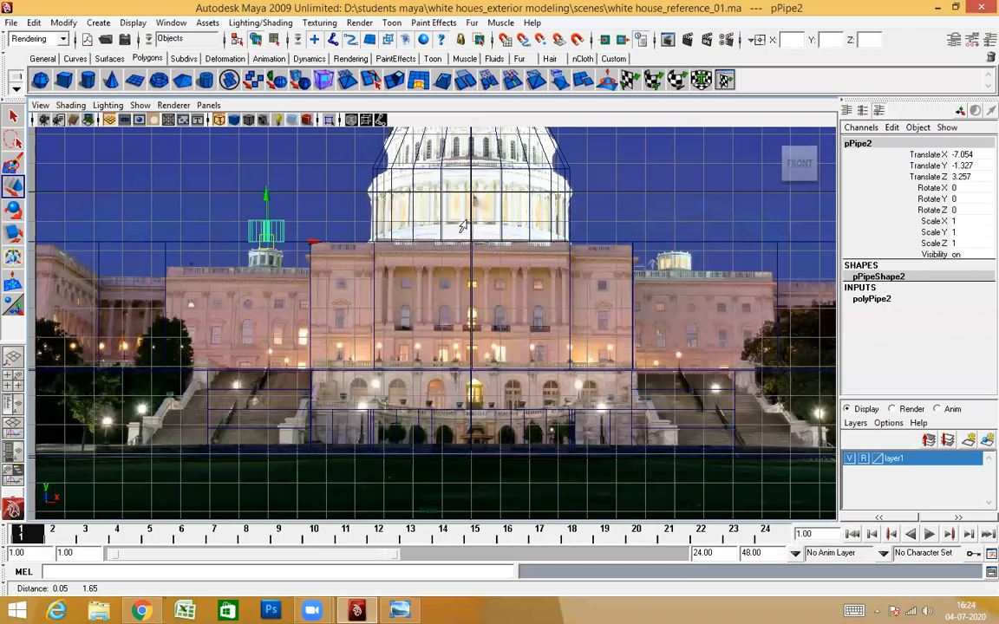
pyautogui.scroll(2, 364, 361)
pyautogui.keyDown('alt'); pyautogui.moveTo(365, 362); pyautogui.dragTo(520, 396, button='middle'); pyautogui.keyUp('alt')
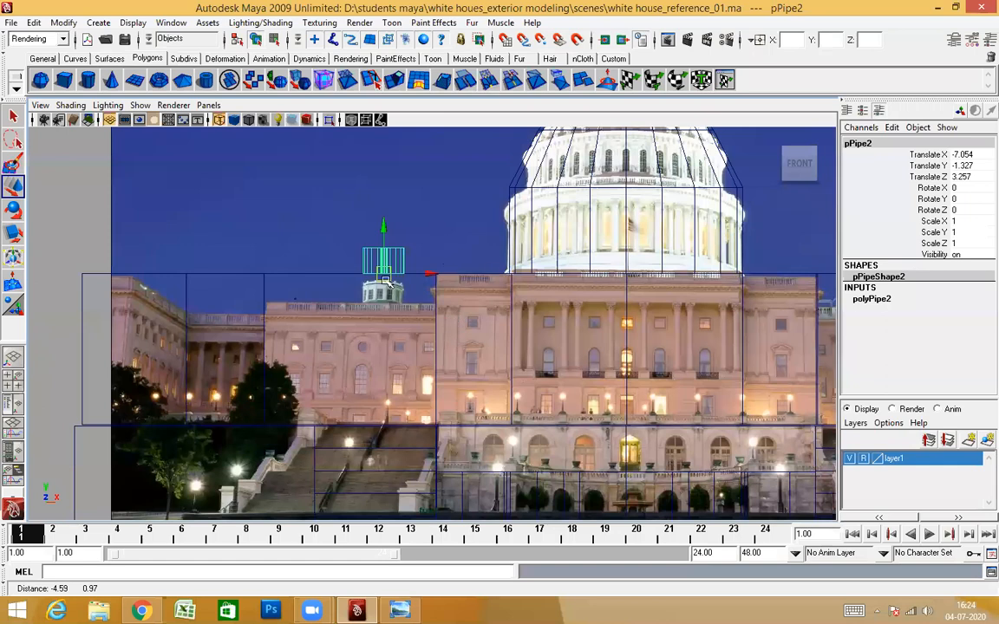
pyautogui.scroll(2, 494, 265)
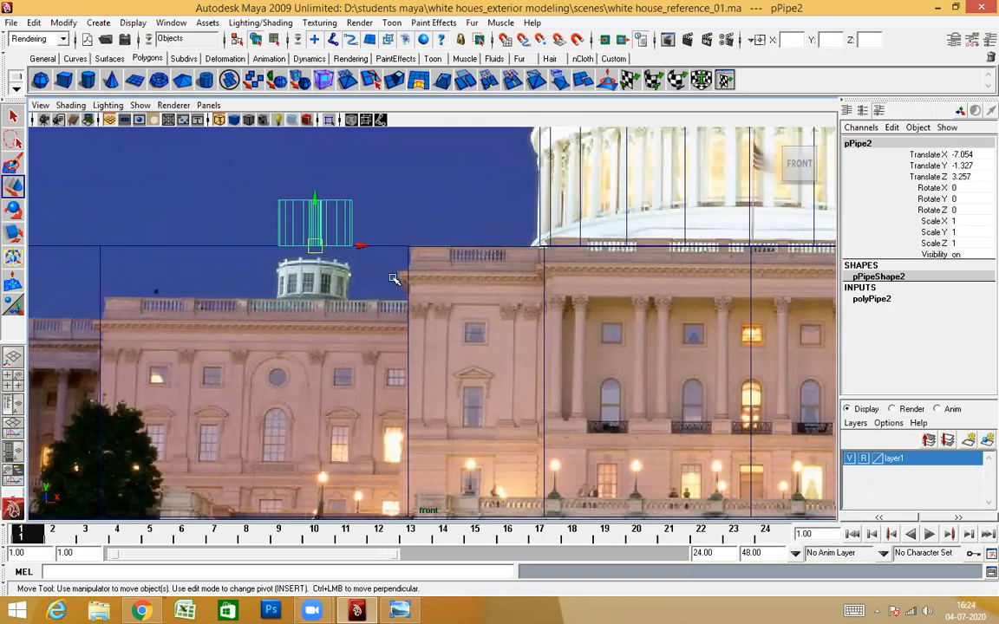
pyautogui.press('space')
pyautogui.moveTo(439, 350); pyautogui.dragTo(462, 353)
pyautogui.press('space')
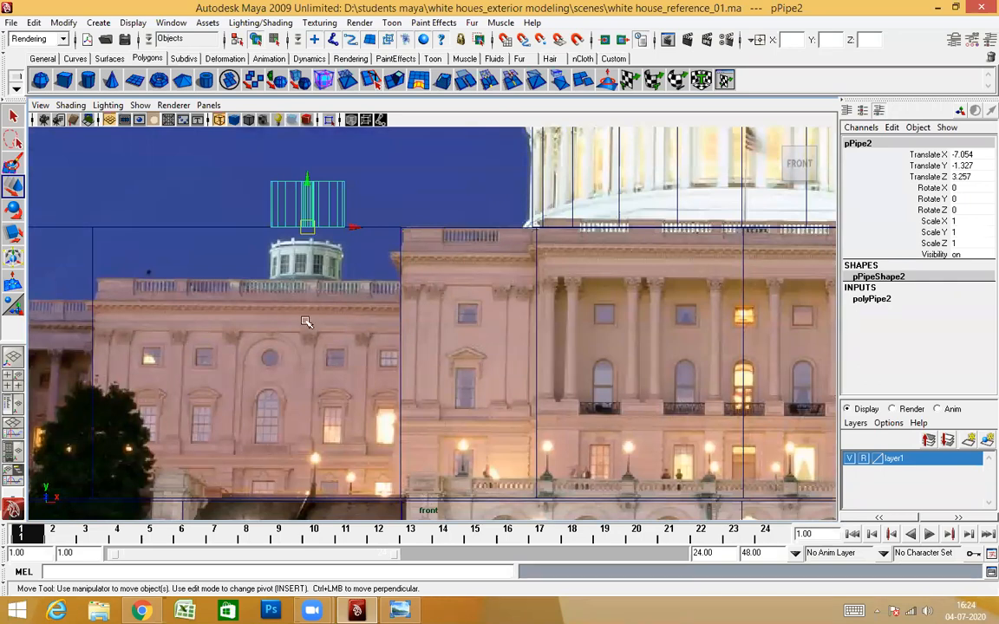
# Step: Set the perspective view to shaded display and check the pipe on the left wing's roof
pyautogui.press('space')
pyautogui.keyDown('alt'); pyautogui.moveTo(443, 363); pyautogui.dragTo(441, 372); pyautogui.keyUp('alt')
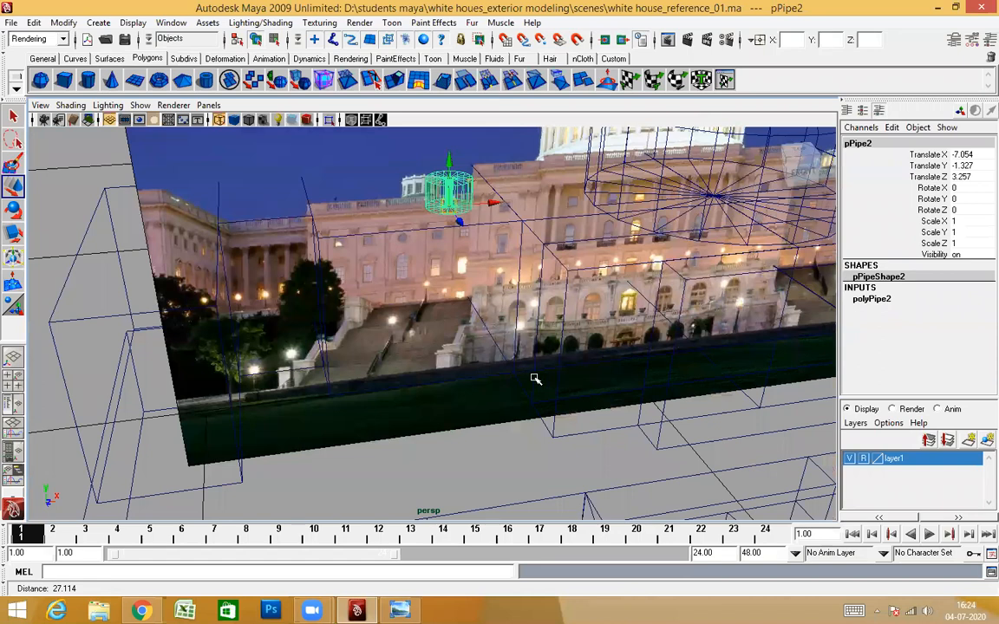
pyautogui.press('5')
pyautogui.moveTo(402, 343)
pyautogui.keyDown('alt'); pyautogui.mouseDown()
pyautogui.moveTo(440, 325)
pyautogui.moveTo(438, 239)
pyautogui.moveTo(464, 293)
pyautogui.mouseUp(); pyautogui.keyUp('alt')
pyautogui.scroll(3, 438, 238)
# Step: Shift the pipe sideways in the front view to X -7.079 to center it over the left cupola
pyautogui.press('space')
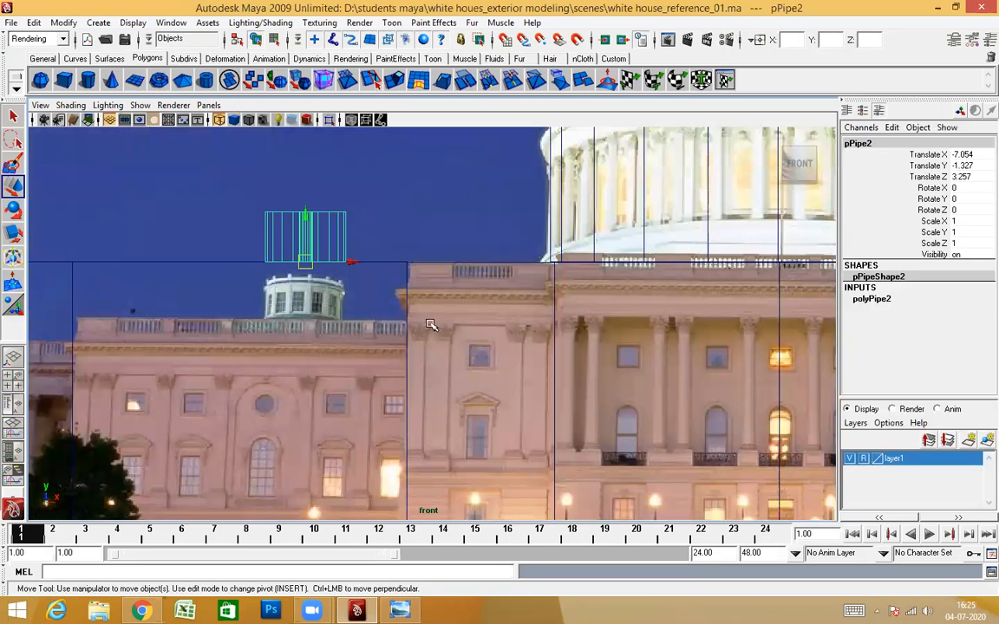
pyautogui.scroll(3, 438, 320)
pyautogui.scroll(2, 425, 339)
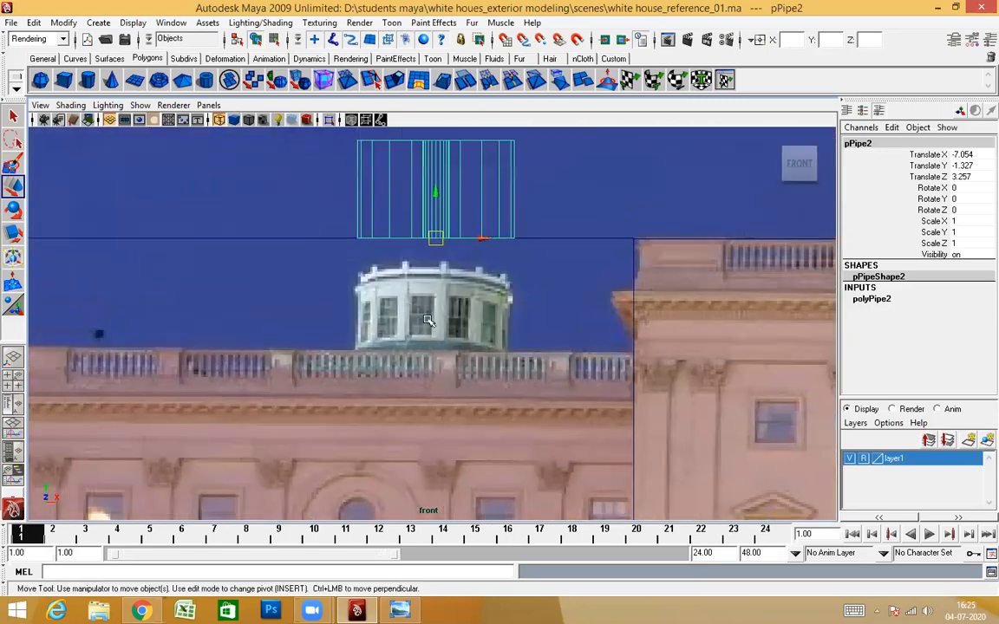
pyautogui.scroll(2, 451, 338)
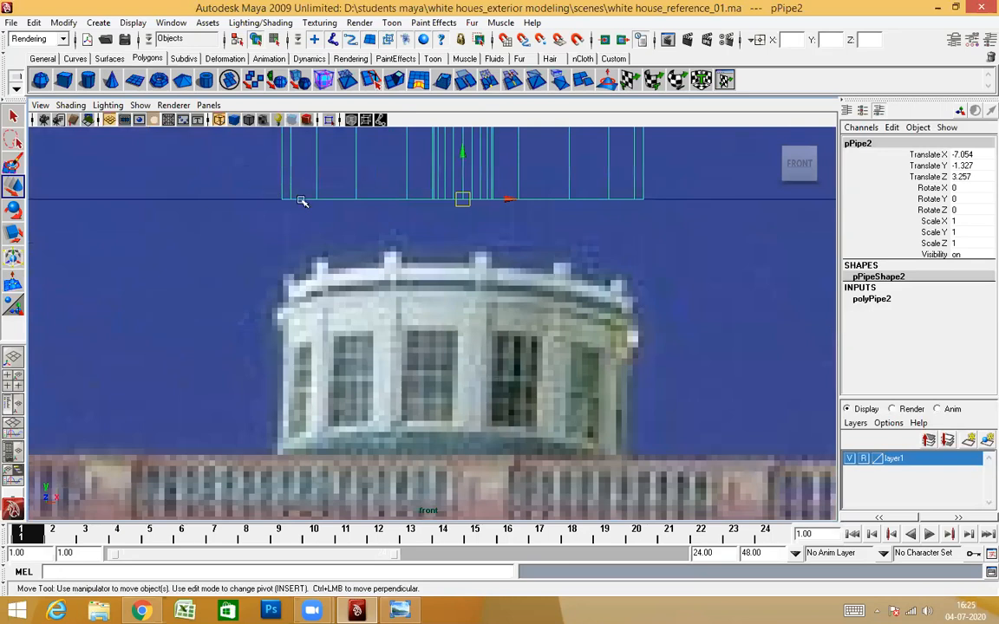
pyautogui.keyDown('alt'); pyautogui.moveTo(401, 291); pyautogui.dragTo(394, 333, button='middle'); pyautogui.keyUp('alt')
pyautogui.moveTo(503, 241); pyautogui.dragTo(495, 241)
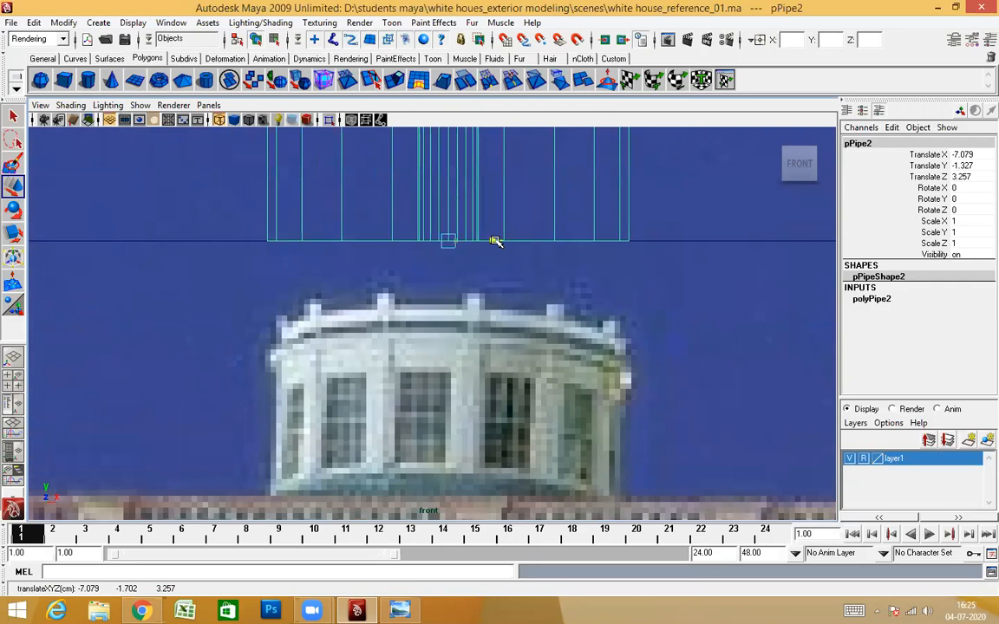
pyautogui.scroll(-3, 456, 313)
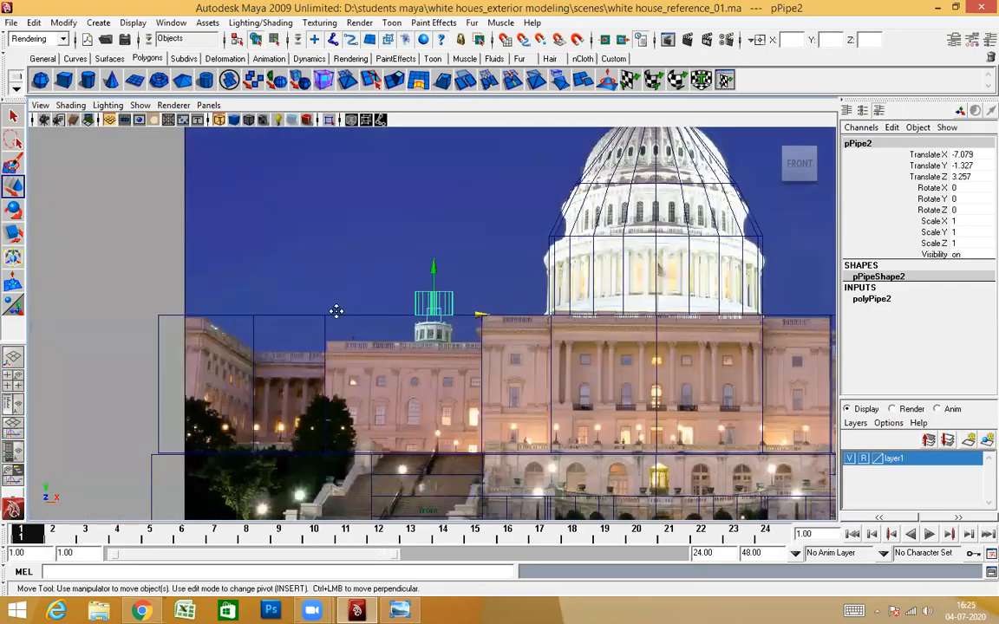
# Step: Duplicate the left cupola's pipe and move the copy across to the right wing's roof at X 7.912
pyautogui.scroll(1, 346, 292)
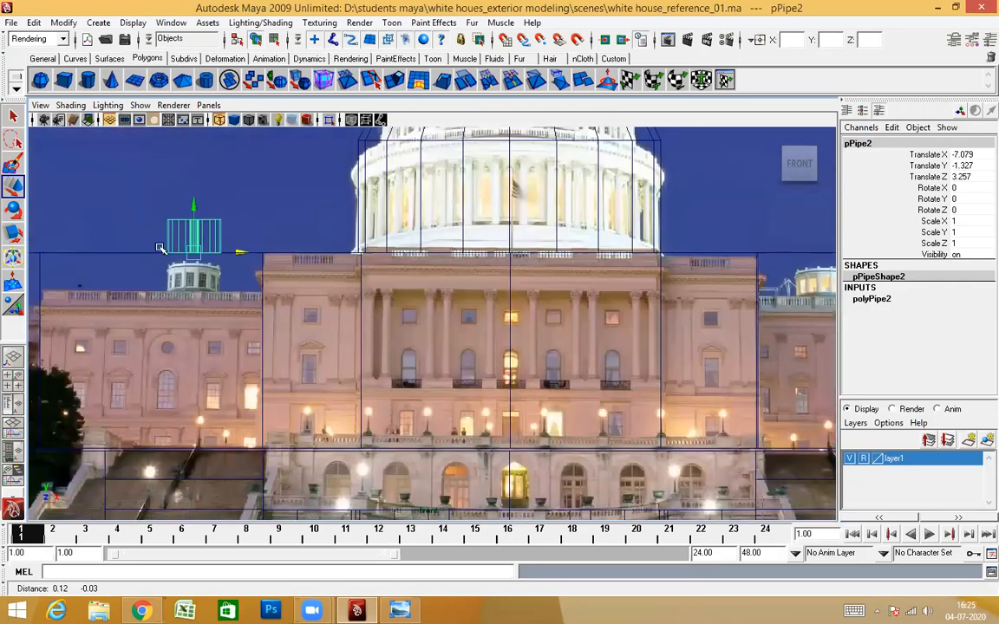
pyautogui.keyDown('alt'); pyautogui.moveTo(189, 243); pyautogui.dragTo(181, 242, button='middle'); pyautogui.keyUp('alt')
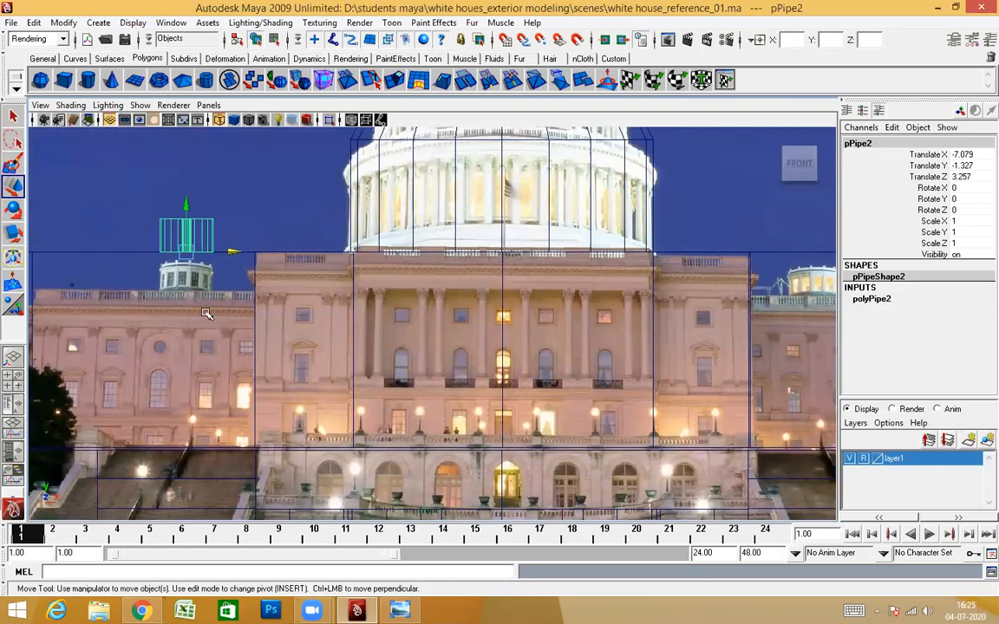
pyautogui.hotkey('ctrl', 'd')
pyautogui.moveTo(230, 253); pyautogui.dragTo(895, 264)
pyautogui.keyDown('alt'); pyautogui.moveTo(635, 276); pyautogui.dragTo(187, 280, button='middle'); pyautogui.keyUp('alt')
pyautogui.scroll(1, 397, 288)
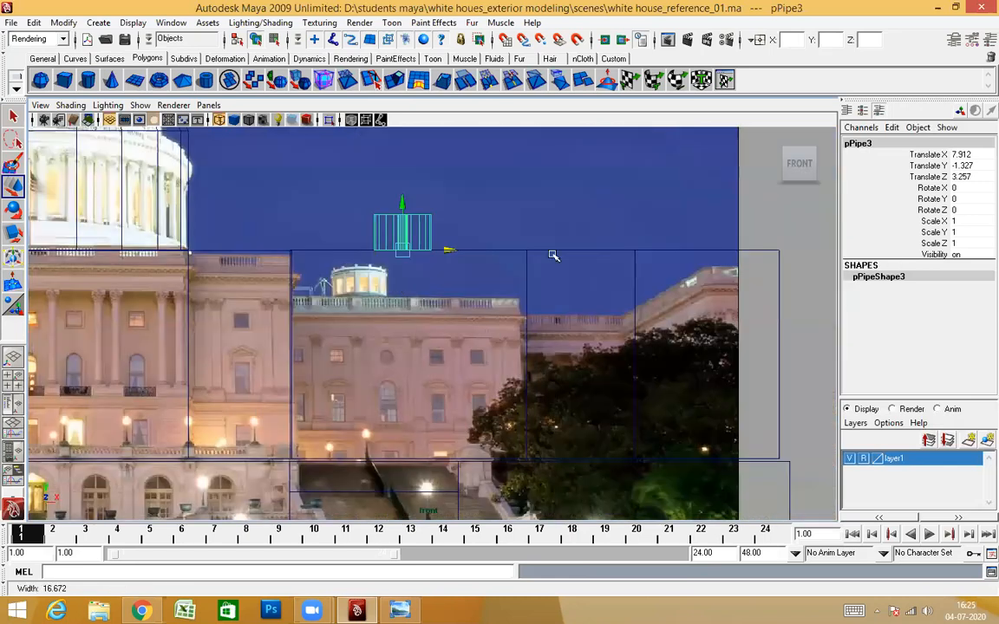
# Step: Shift the copied pipe sideways in the front view to X 6.976 to center it over the right cupola
pyautogui.scroll(3, 603, 227)
pyautogui.moveTo(591, 231); pyautogui.dragTo(503, 232)
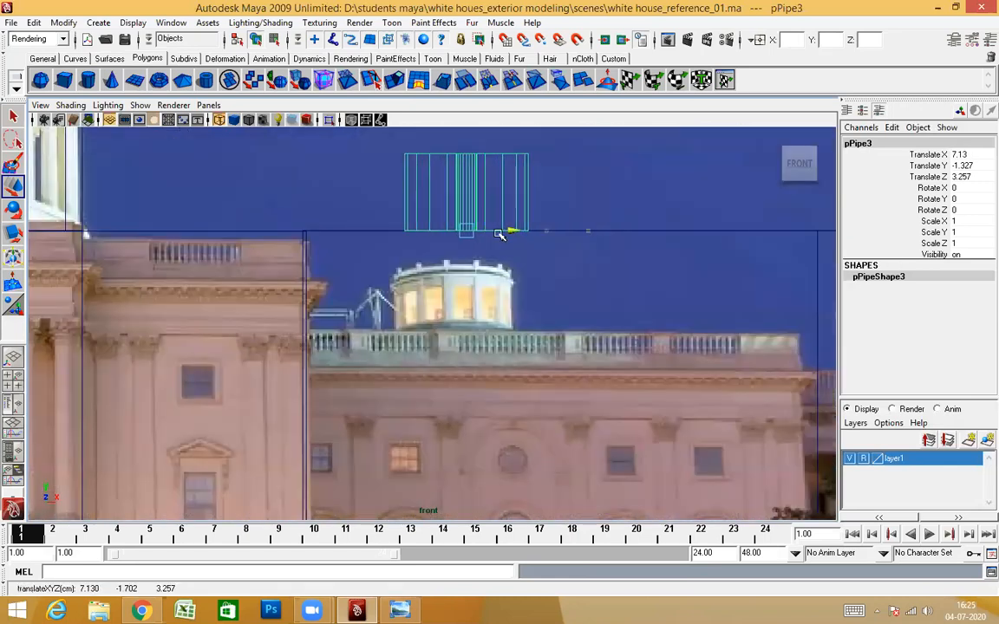
pyautogui.scroll(2, 587, 244)
pyautogui.scroll(2, 558, 258)
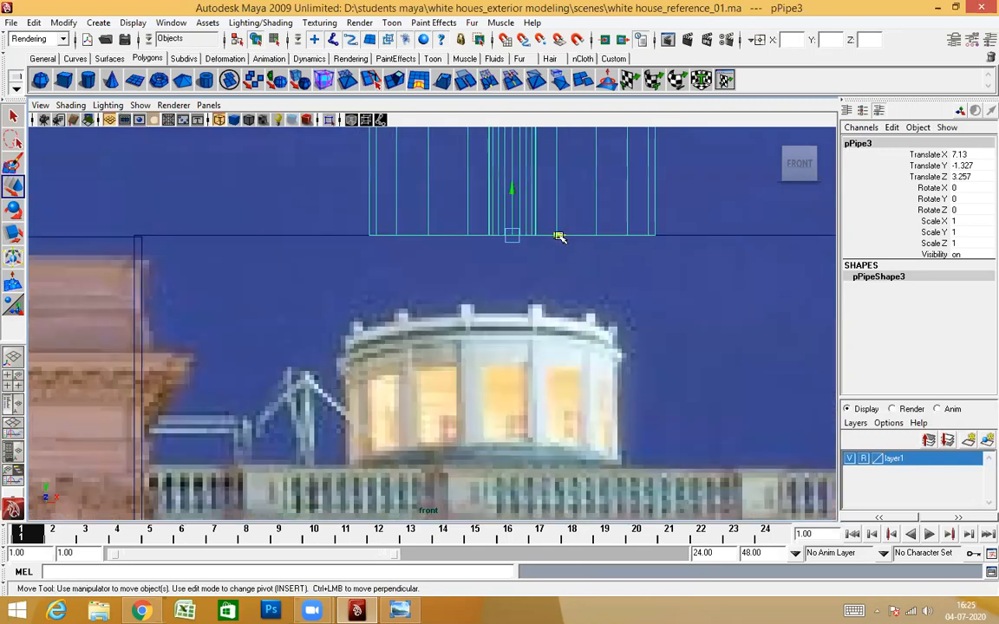
pyautogui.moveTo(559, 235); pyautogui.dragTo(523, 235)
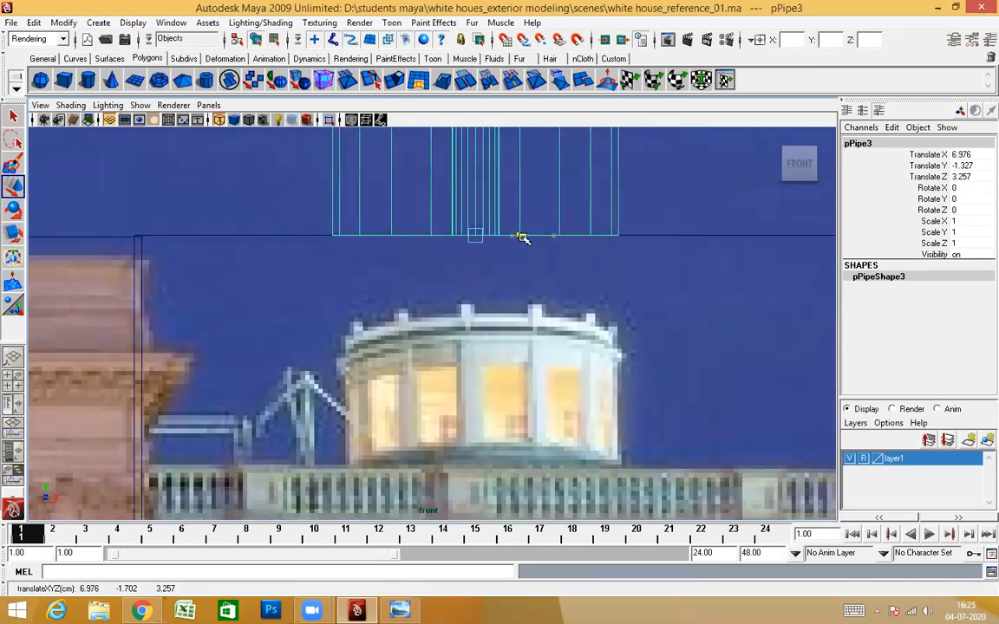
pyautogui.scroll(-6, 522, 314)
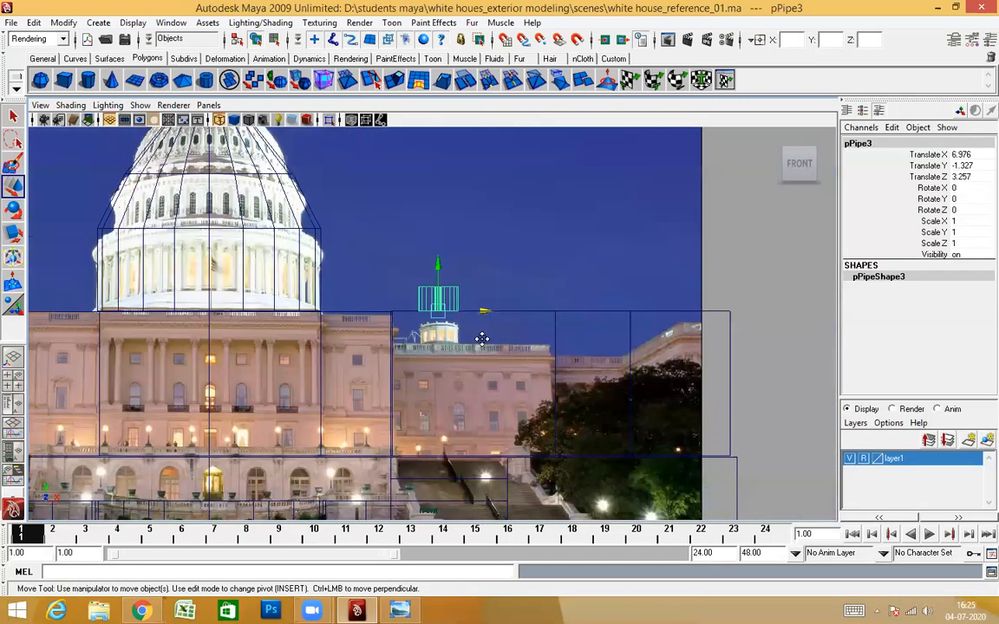
# Step: Clear the selection and check both rooftop pipes and the building blocks in a shaded perspective view
pyautogui.press('space')
pyautogui.press('space')
pyautogui.keyDown('alt'); pyautogui.moveTo(460, 349); pyautogui.dragTo(495, 363); pyautogui.keyUp('alt')
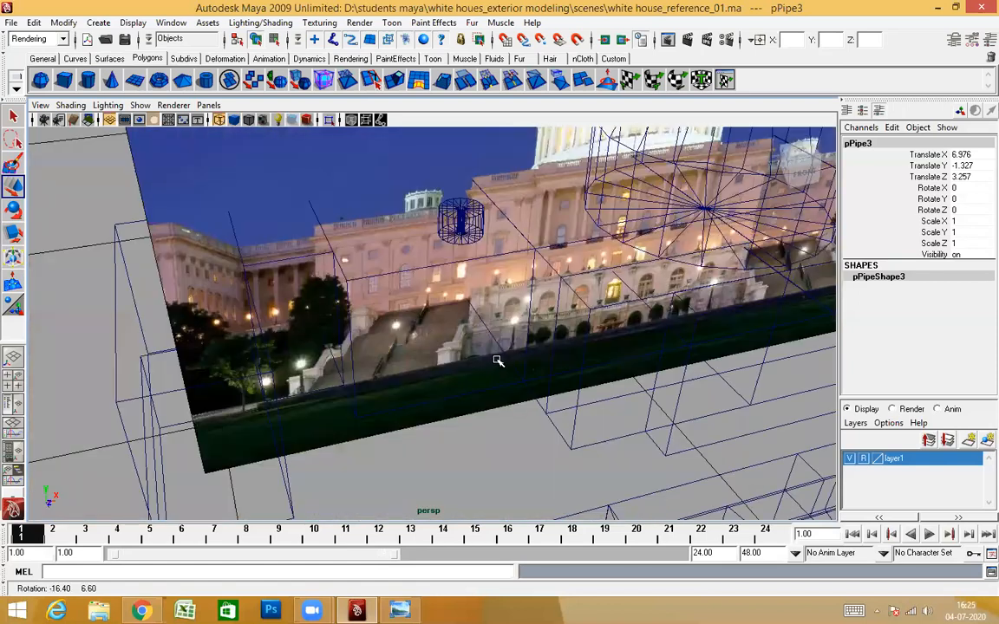
pyautogui.click(281, 228)
pyautogui.press('5')
pyautogui.scroll(5, 566, 359)
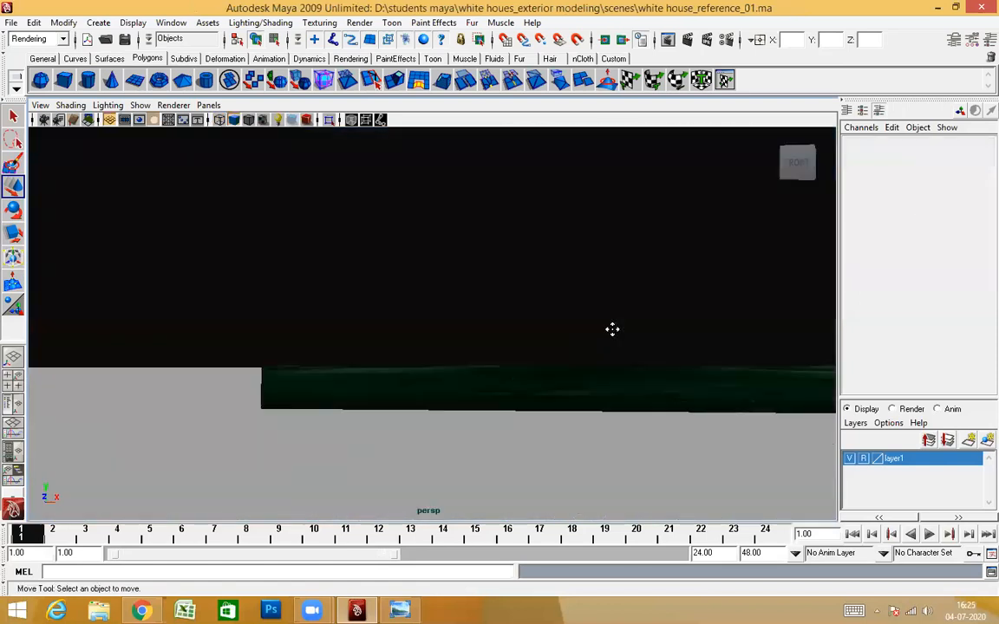
pyautogui.scroll(-4, 611, 329)
pyautogui.keyDown('alt'); pyautogui.moveTo(612, 330); pyautogui.dragTo(570, 402, button='middle'); pyautogui.keyUp('alt')
pyautogui.scroll(2, 597, 395)
pyautogui.keyDown('alt'); pyautogui.moveTo(597, 396); pyautogui.dragTo(636, 419); pyautogui.keyUp('alt')
pyautogui.moveTo(480, 421)
pyautogui.keyDown('alt'); pyautogui.mouseDown()
pyautogui.moveTo(602, 418)
pyautogui.moveTo(531, 397)
pyautogui.moveTo(515, 380)
pyautogui.mouseUp(); pyautogui.keyUp('alt')
# Step: Show the front view in wireframe and compare both pipes and the block outlines with the reference facade
pyautogui.press('space')
pyautogui.press('4')
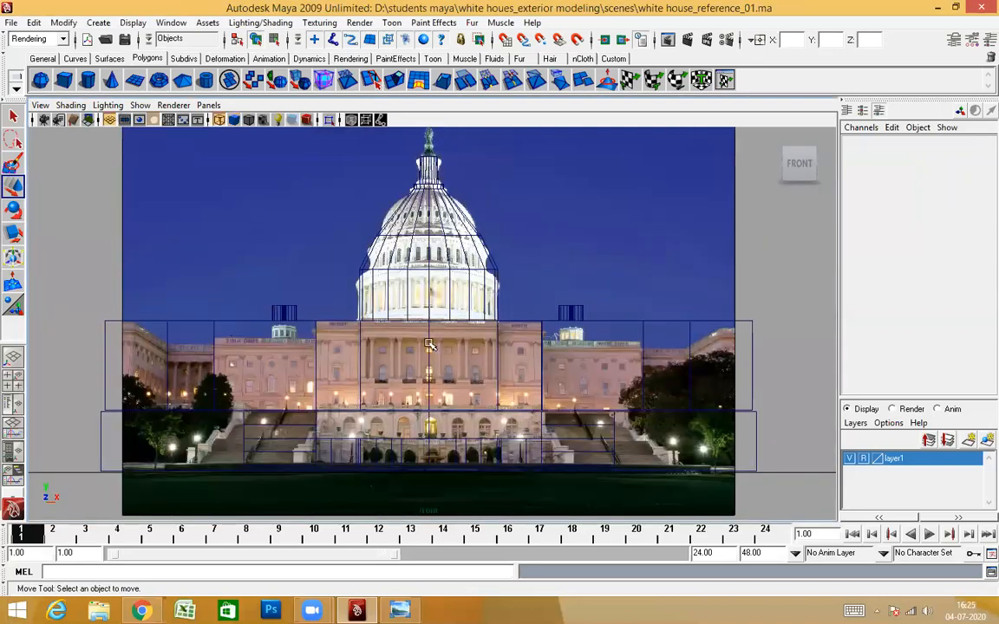
pyautogui.scroll(3, 546, 293)
pyautogui.keyDown('alt'); pyautogui.moveTo(356, 418); pyautogui.dragTo(446, 353, button='middle'); pyautogui.keyUp('alt')
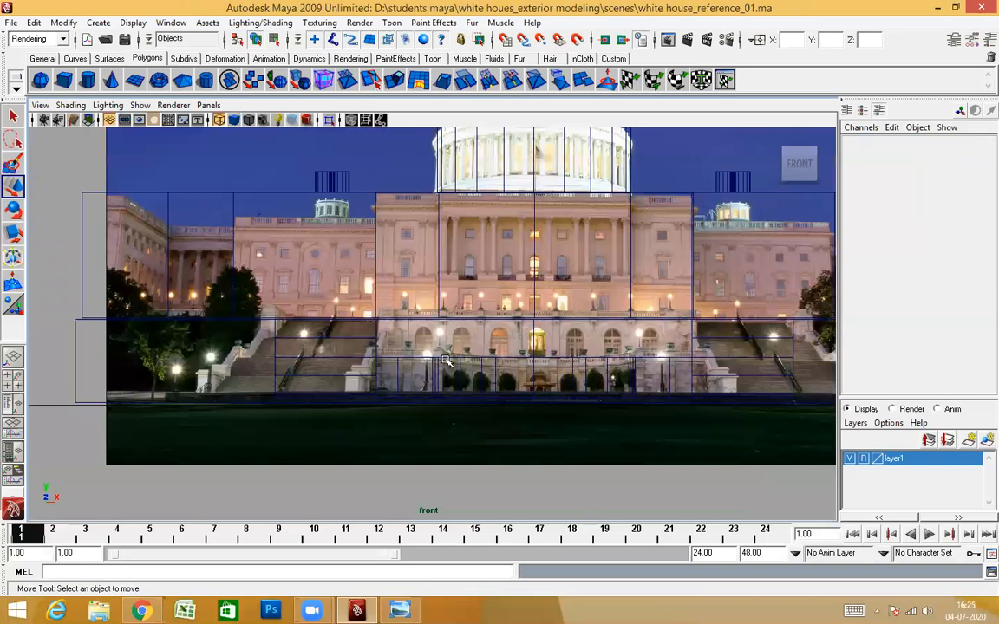
pyautogui.scroll(1, 447, 361)
pyautogui.keyDown('alt'); pyautogui.moveTo(579, 277); pyautogui.dragTo(436, 324, button='middle'); pyautogui.keyUp('alt')
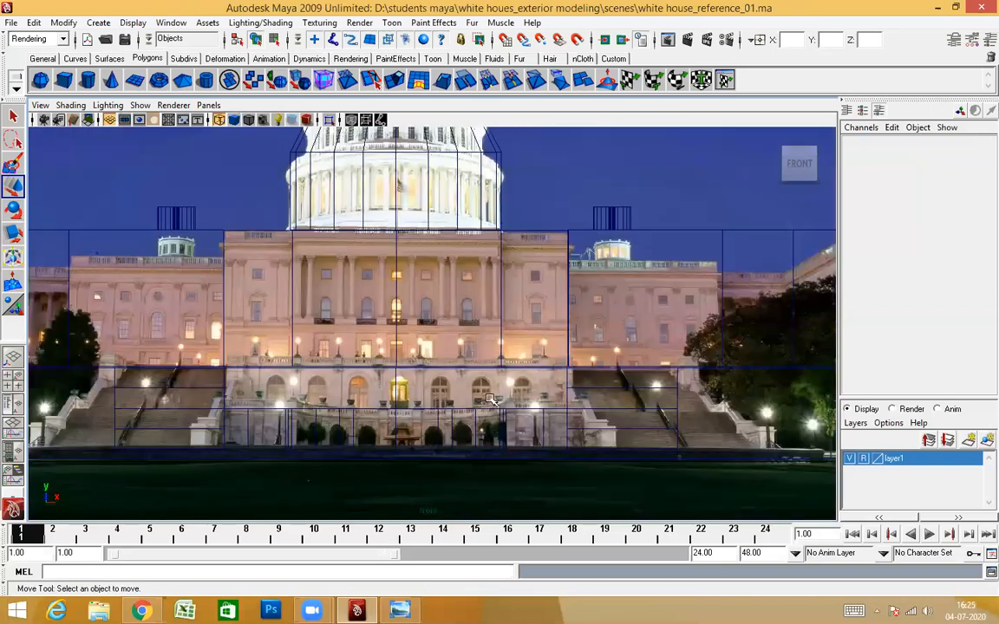
# Step: Examine the overall massing of the blocks, stairs and dome in the shaded perspective view
pyautogui.press('space')
pyautogui.moveTo(546, 357)
pyautogui.mouseDown()
pyautogui.moveTo(546, 341)
pyautogui.moveTo(504, 332)
pyautogui.moveTo(508, 455)
pyautogui.moveTo(462, 352)
pyautogui.moveTo(542, 348)
pyautogui.moveTo(546, 356)
pyautogui.mouseUp()
pyautogui.scroll(-5, 545, 364)
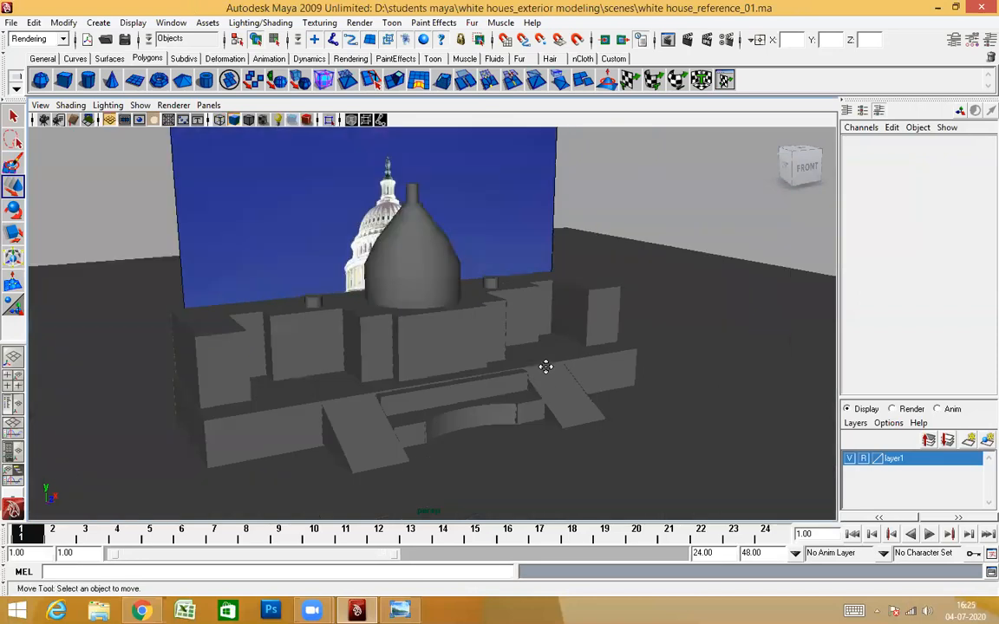
pyautogui.scroll(3, 475, 418)
pyautogui.keyDown('alt'); pyautogui.moveTo(473, 419); pyautogui.dragTo(538, 431); pyautogui.keyUp('alt')
pyautogui.keyDown('alt'); pyautogui.moveTo(457, 369); pyautogui.dragTo(450, 388); pyautogui.keyUp('alt')
# Step: Compare the dome and lantern silhouette with the front reference photo, and return the front view to wireframe
pyautogui.press('space')
pyautogui.keyDown('alt'); pyautogui.moveTo(492, 373); pyautogui.dragTo(495, 479, button='middle'); pyautogui.keyUp('alt')
pyautogui.keyDown('alt'); pyautogui.moveTo(495, 400); pyautogui.dragTo(497, 491, button='middle'); pyautogui.keyUp('alt')
pyautogui.scroll(1, 485, 372)
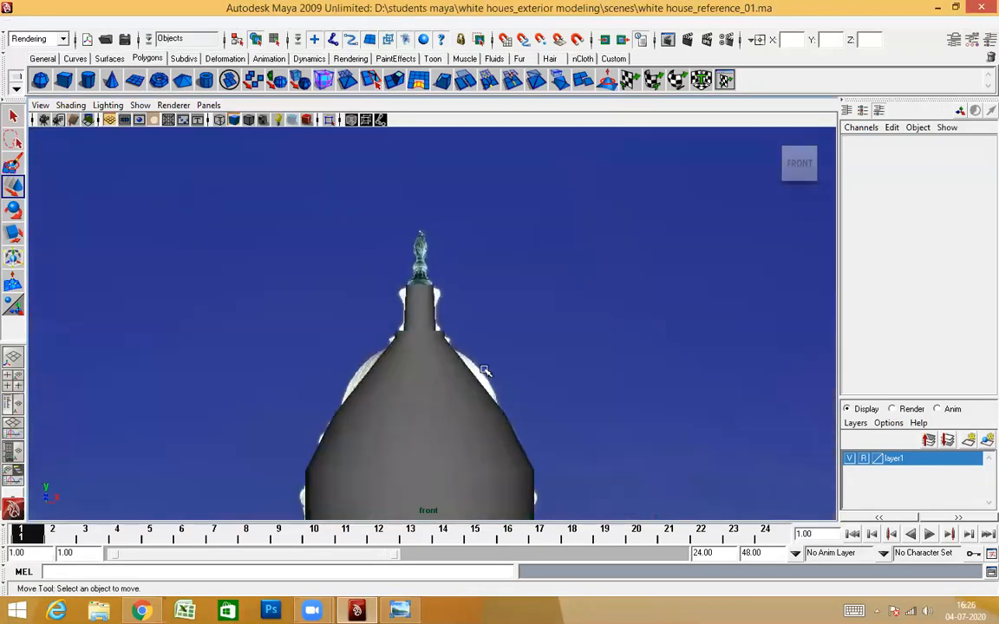
pyautogui.press('space')
pyautogui.moveTo(487, 368); pyautogui.dragTo(489, 331)
pyautogui.press('space')
pyautogui.moveTo(498, 344); pyautogui.dragTo(502, 383)
pyautogui.keyDown('alt'); pyautogui.moveTo(503, 381); pyautogui.dragTo(499, 177, button='middle'); pyautogui.keyUp('alt')
pyautogui.press('4')
pyautogui.scroll(-3, 502, 397)
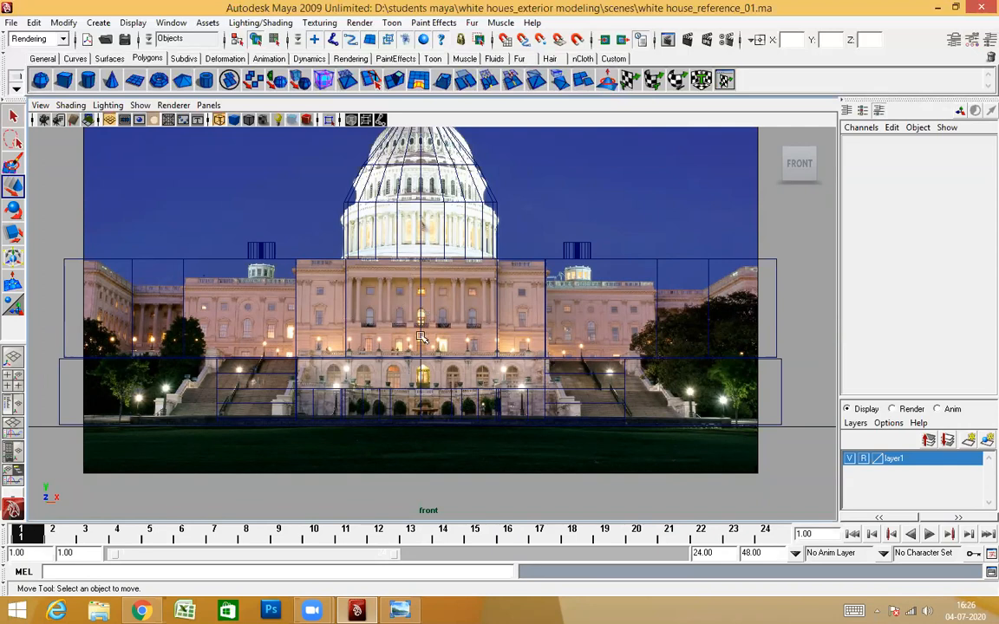
# Step: Set the perspective view to shaded display and inspect the building's wings, terrace and stairs
pyautogui.keyDown('alt'); pyautogui.moveTo(418, 256); pyautogui.dragTo(573, 373); pyautogui.keyUp('alt')
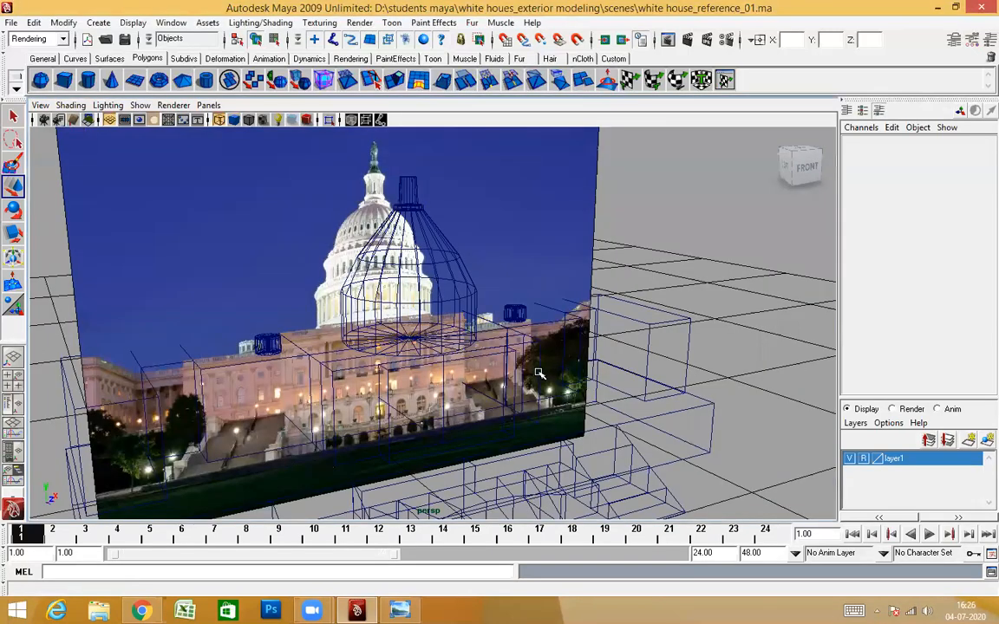
pyautogui.press('5')
pyautogui.moveTo(429, 392)
pyautogui.keyDown('alt'); pyautogui.mouseDown()
pyautogui.moveTo(444, 403)
pyautogui.moveTo(532, 411)
pyautogui.moveTo(468, 411)
pyautogui.mouseUp(); pyautogui.keyUp('alt')
pyautogui.scroll(-4, 444, 403)
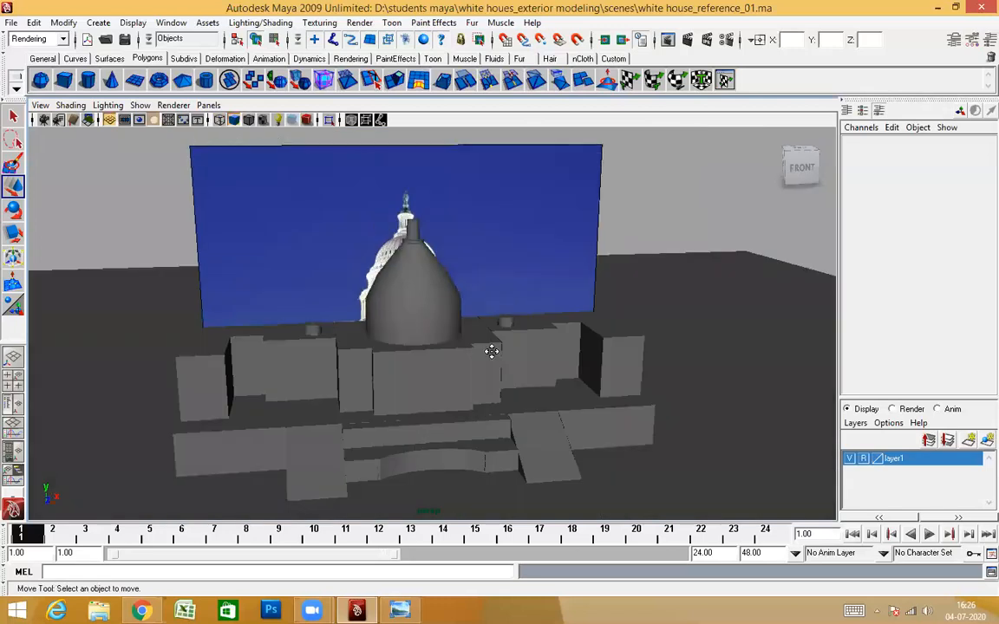
pyautogui.keyDown('alt'); pyautogui.moveTo(492, 351); pyautogui.dragTo(490, 321, button='middle'); pyautogui.keyUp('alt')
pyautogui.keyDown('alt'); pyautogui.moveTo(408, 386); pyautogui.dragTo(399, 418); pyautogui.keyUp('alt')
pyautogui.scroll(5, 390, 418)
# Step: Select the left staircase block and the dome in turn, and inspect the blockout from several angles
pyautogui.click(216, 425)
pyautogui.scroll(-1, 414, 401)
pyautogui.scroll(-4, 455, 300)
pyautogui.keyDown('alt'); pyautogui.moveTo(456, 300); pyautogui.dragTo(493, 311); pyautogui.keyUp('alt')
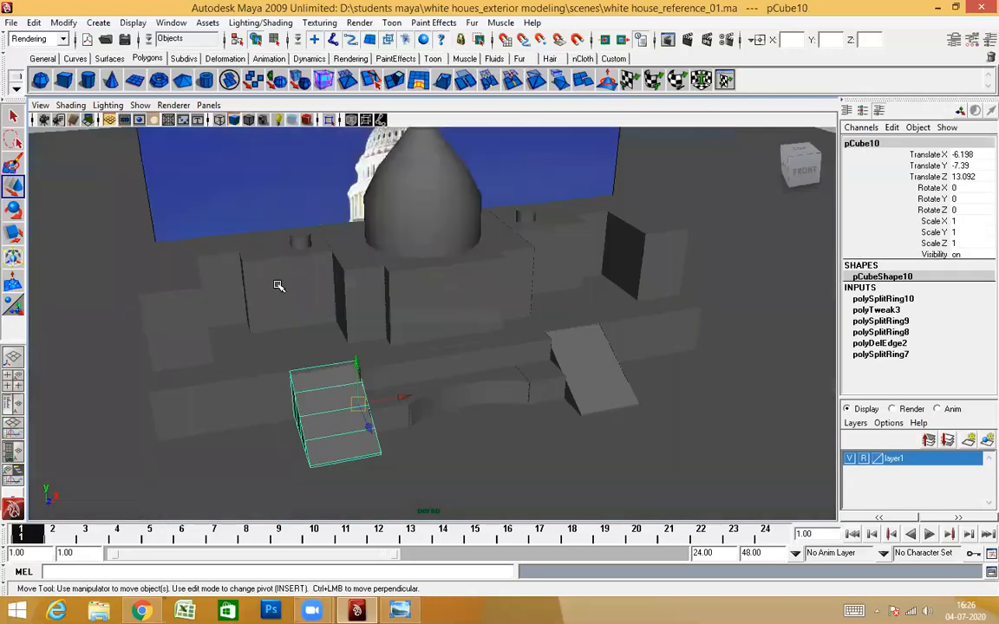
pyautogui.click(330, 260)
pyautogui.click(413, 224)
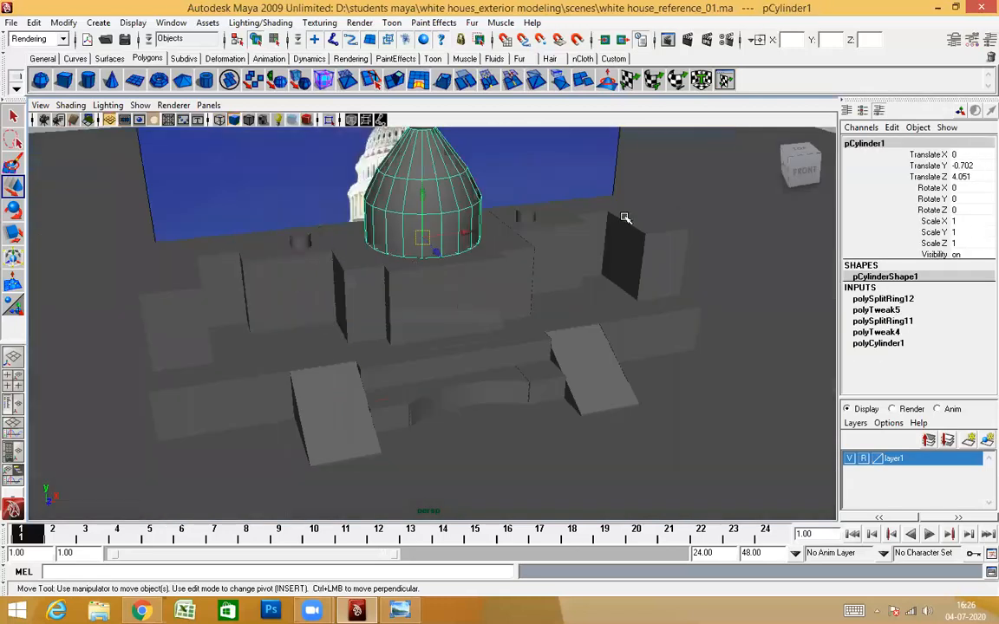
pyautogui.keyDown('alt'); pyautogui.moveTo(602, 415); pyautogui.dragTo(531, 367); pyautogui.keyUp('alt')
pyautogui.keyDown('alt'); pyautogui.moveTo(447, 359); pyautogui.dragTo(348, 383); pyautogui.keyUp('alt')
pyautogui.keyDown('alt'); pyautogui.moveTo(348, 383); pyautogui.dragTo(607, 340, button='middle'); pyautogui.keyUp('alt')
pyautogui.keyDown('alt'); pyautogui.moveTo(461, 406); pyautogui.dragTo(426, 357); pyautogui.keyUp('alt')
# Step: Show the front view in wireframe and examine the staircases and lower terrace in the reference photo
pyautogui.press('space')
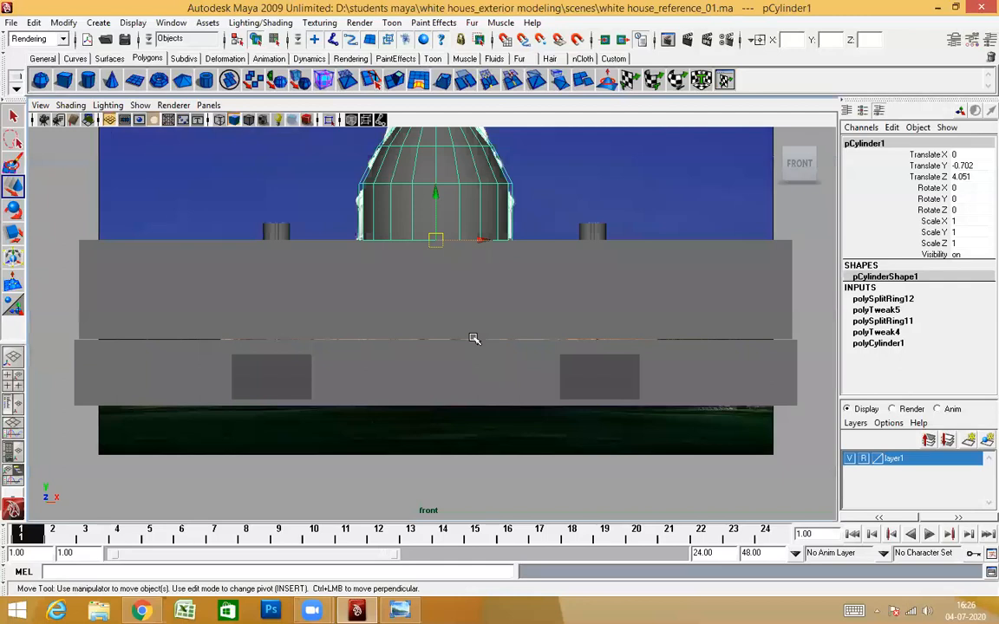
pyautogui.press('4')
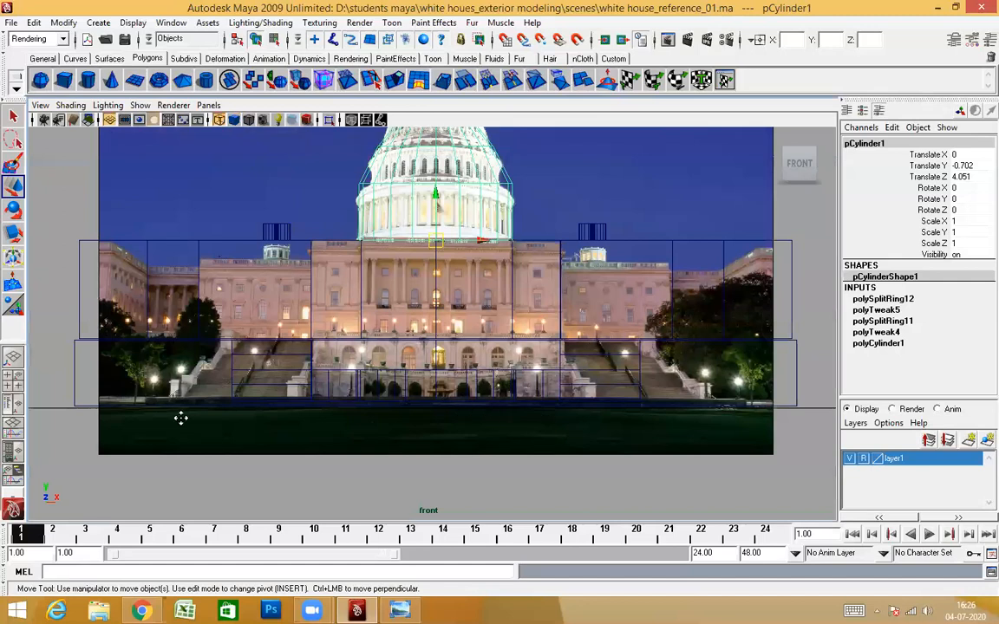
pyautogui.scroll(4, 274, 407)
pyautogui.keyDown('alt'); pyautogui.moveTo(572, 461); pyautogui.dragTo(343, 406, button='middle'); pyautogui.keyUp('alt')
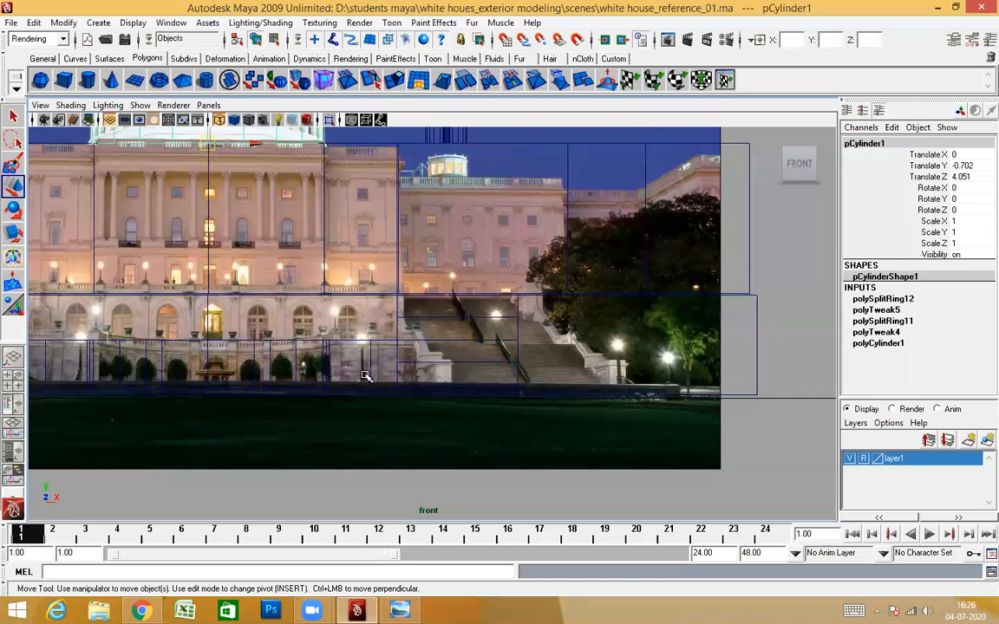
pyautogui.keyDown('alt'); pyautogui.moveTo(364, 375); pyautogui.dragTo(319, 381, button='middle'); pyautogui.keyUp('alt')
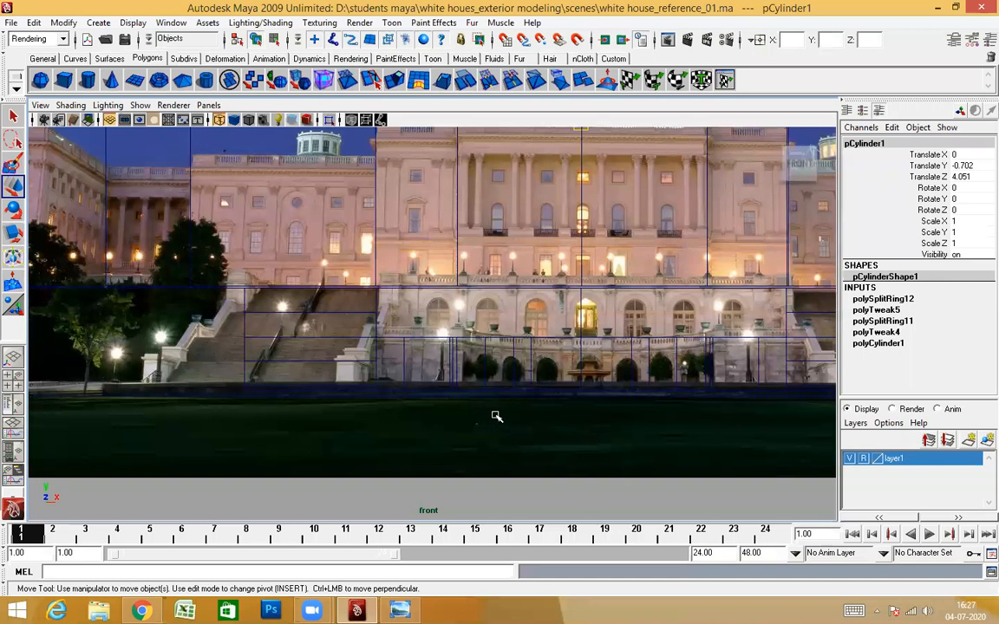
# Step: Inspect the dome, rooftop pipes and stepped facade blocks up close in the shaded perspective view
pyautogui.press('space')
pyautogui.press('space')
pyautogui.scroll(-6, 507, 403)
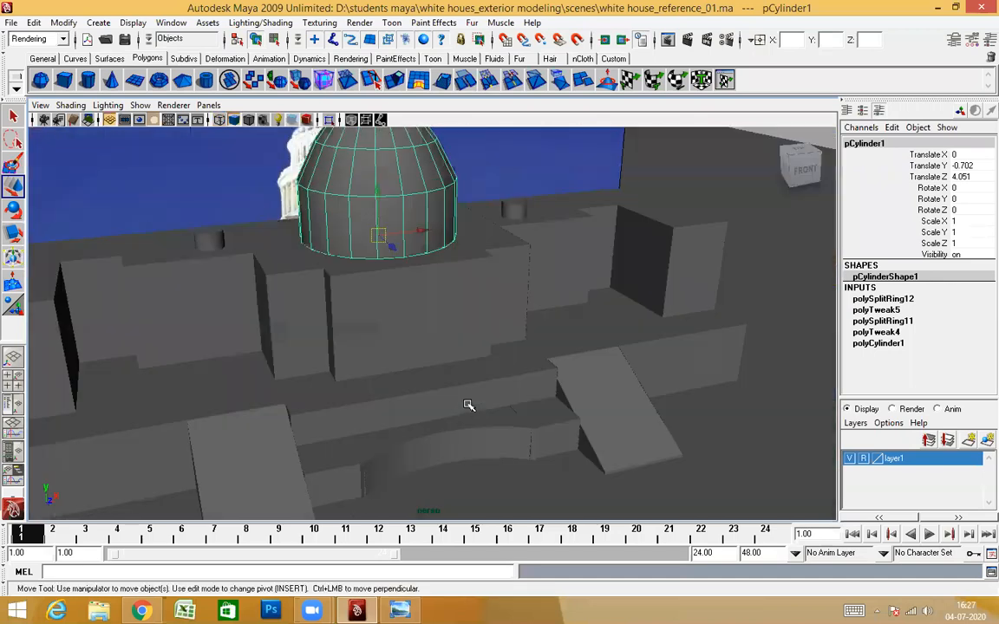
pyautogui.scroll(5, 487, 377)
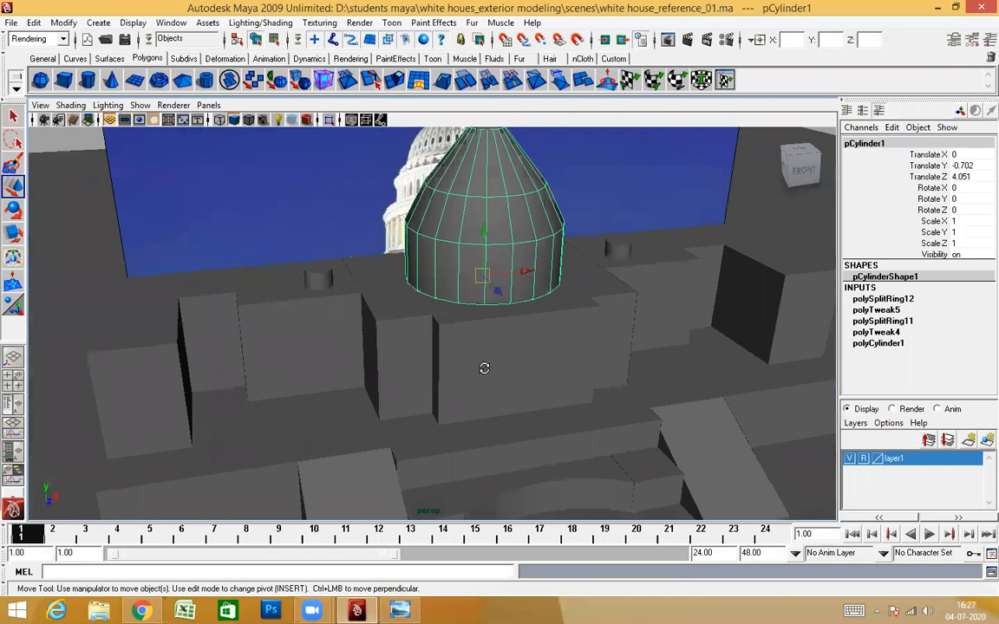
pyautogui.keyDown('alt'); pyautogui.moveTo(437, 376); pyautogui.dragTo(479, 420); pyautogui.keyUp('alt')
pyautogui.scroll(4, 482, 418)
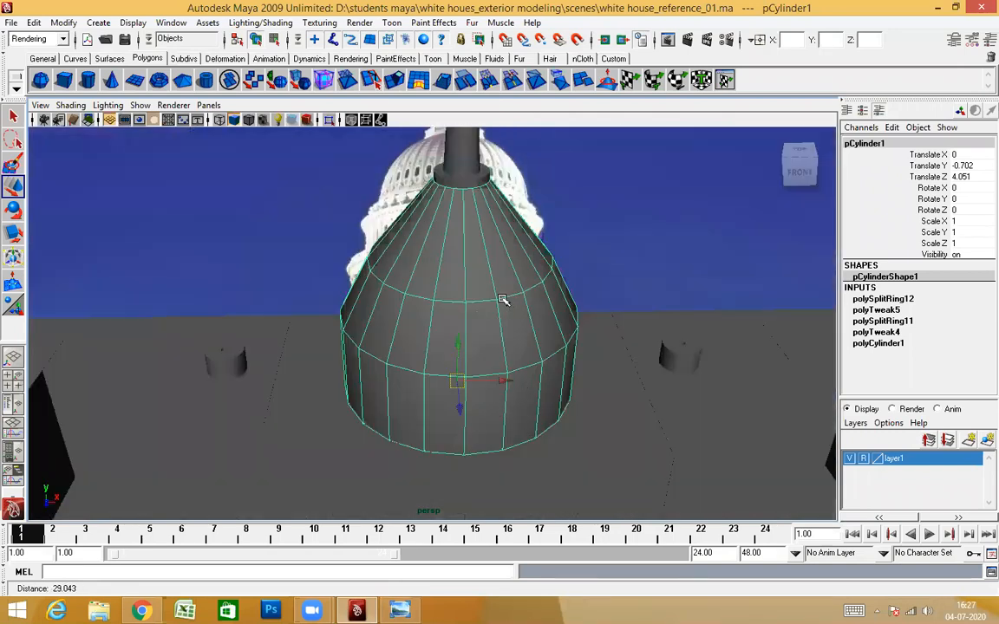
pyautogui.keyDown('alt'); pyautogui.moveTo(483, 451); pyautogui.dragTo(503, 367, button='middle'); pyautogui.keyUp('alt')
pyautogui.scroll(-4, 484, 350)
pyautogui.keyDown('alt'); pyautogui.moveTo(503, 373); pyautogui.dragTo(480, 334); pyautogui.keyUp('alt')
# Step: Study the facade, balustrades, staircases and lamp posts of the front reference photo against the wireframe blocks
pyautogui.press('space')
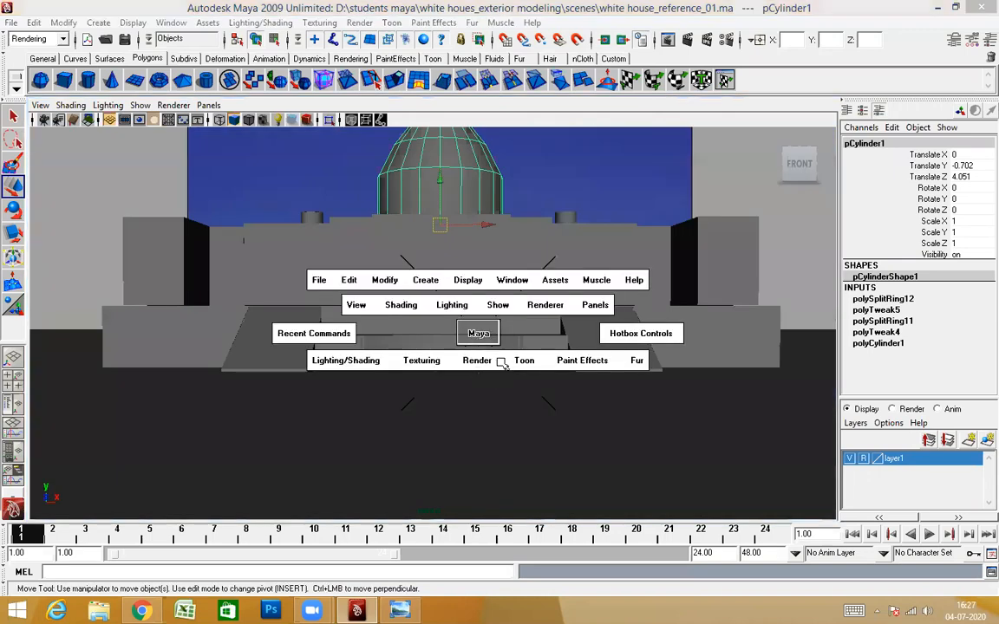
pyautogui.click(501, 362)
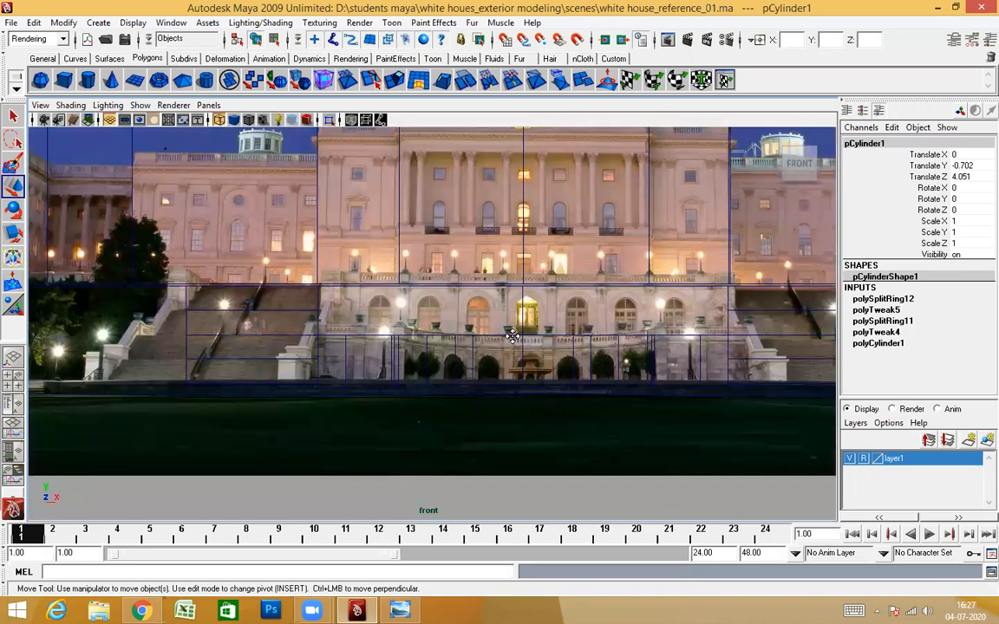
pyautogui.keyDown('alt'); pyautogui.moveTo(271, 322); pyautogui.dragTo(489, 336, button='middle'); pyautogui.keyUp('alt')
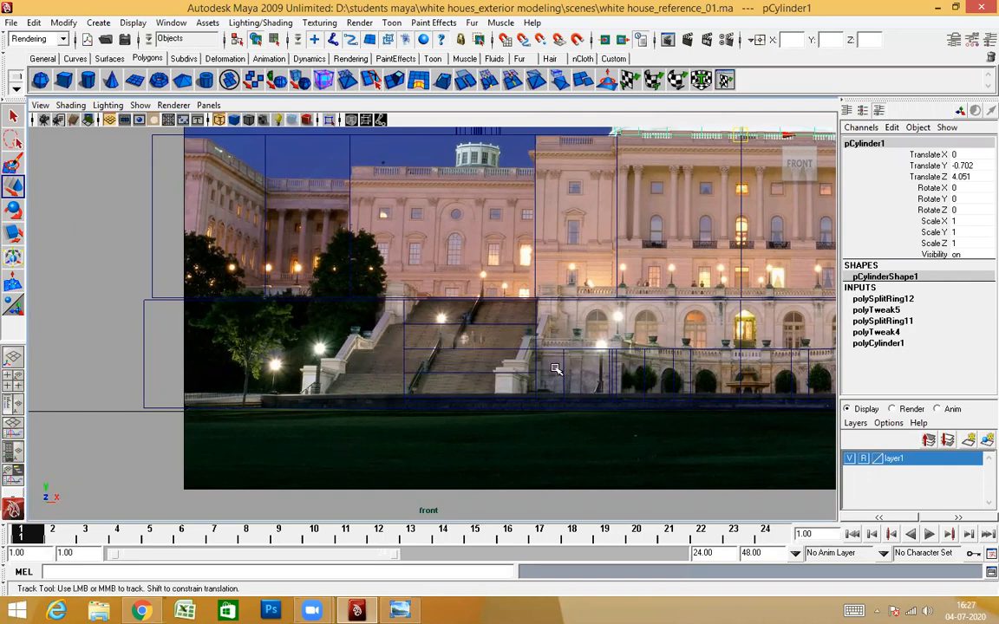
pyautogui.keyDown('alt'); pyautogui.moveTo(557, 370); pyautogui.dragTo(436, 433, button='middle'); pyautogui.keyUp('alt')
pyautogui.scroll(2, 508, 356)
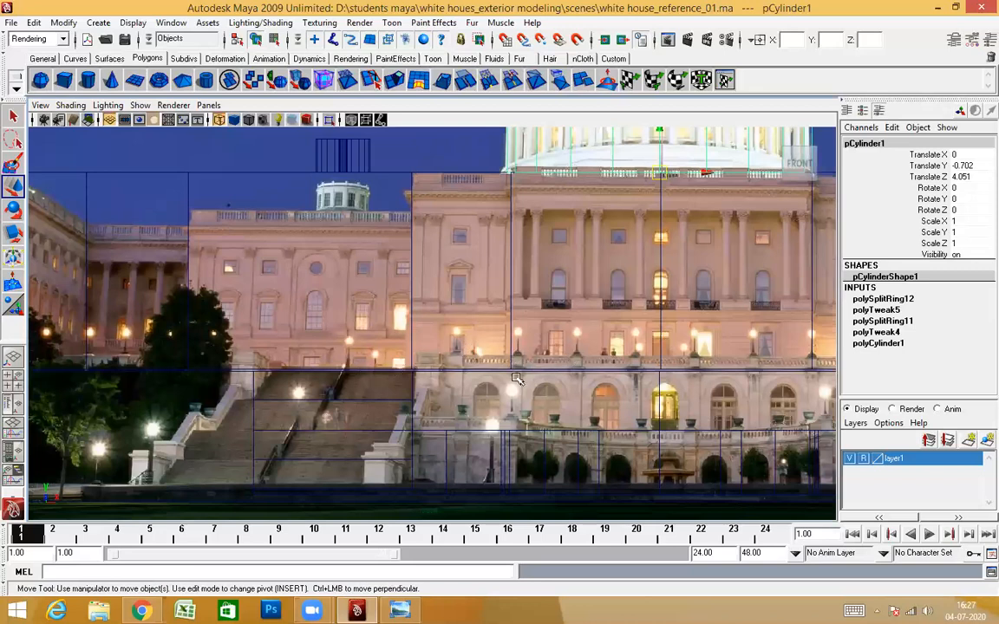
pyautogui.scroll(-2, 449, 381)
pyautogui.moveTo(565, 364)
pyautogui.keyDown('alt'); pyautogui.mouseDown(button='middle')
pyautogui.moveTo(401, 352)
pyautogui.moveTo(233, 389)
pyautogui.moveTo(579, 356)
pyautogui.mouseUp(button='middle'); pyautogui.keyUp('alt')
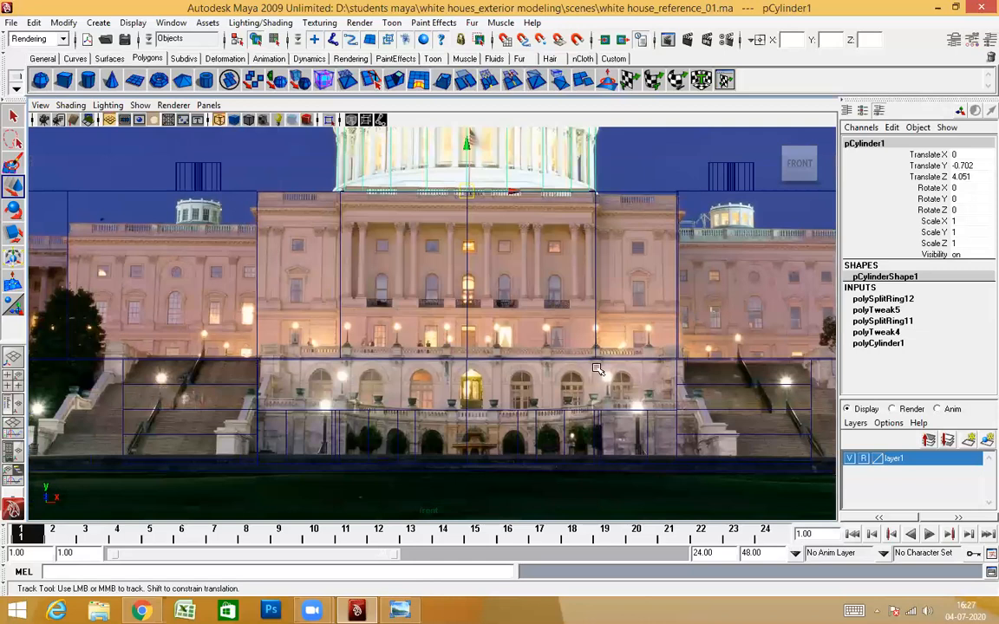
pyautogui.keyDown('alt'); pyautogui.moveTo(434, 354); pyautogui.dragTo(671, 354, button='middle'); pyautogui.keyUp('alt')
pyautogui.scroll(2, 670, 353)
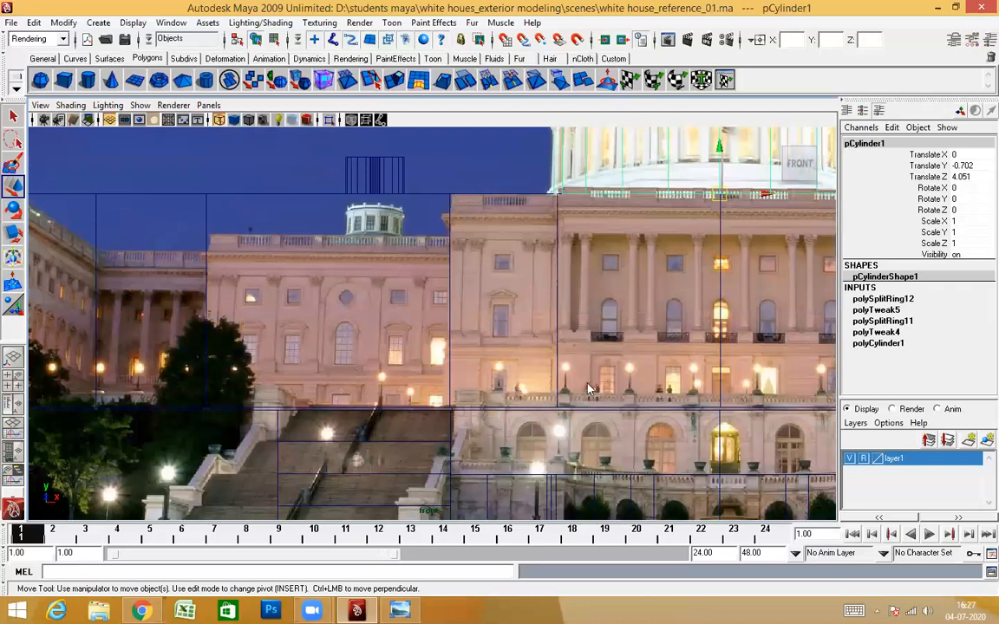
pyautogui.scroll(5, 121, 394)
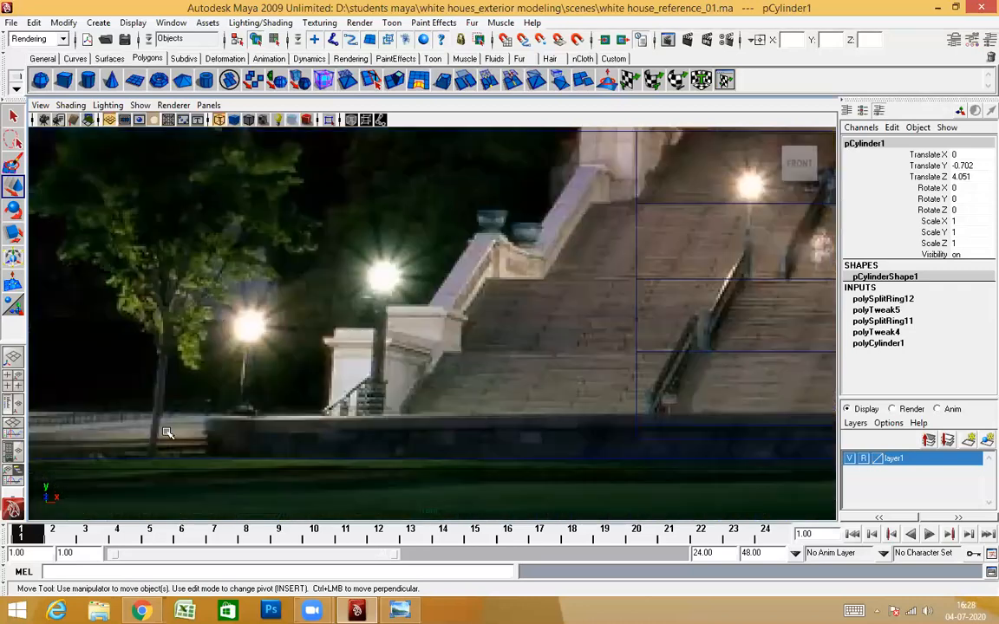
pyautogui.scroll(2, 261, 415)
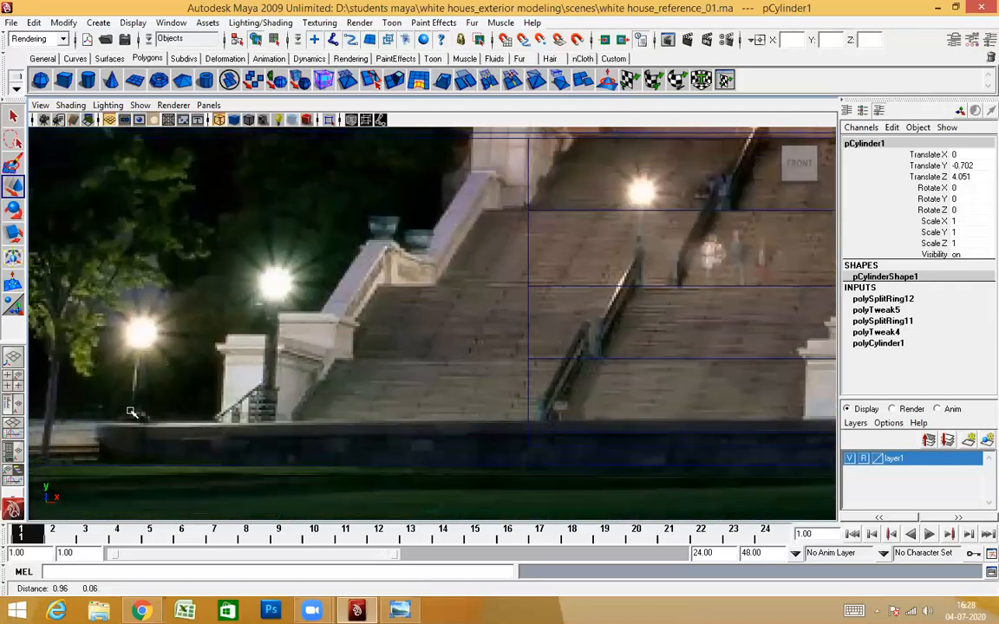
pyautogui.keyDown('alt'); pyautogui.moveTo(130, 413); pyautogui.dragTo(299, 419, button='middle'); pyautogui.keyUp('alt')
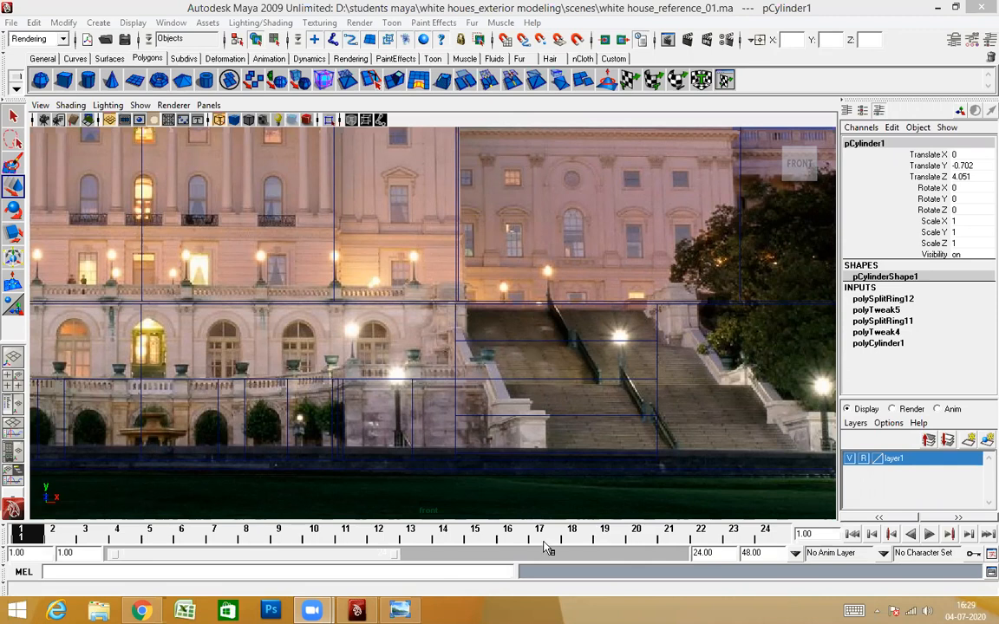
# Step: Deselect the dome and examine the left wing's roofline, cupola and upper windows in the front reference photo
pyautogui.click(545, 370)
pyautogui.press('space')
pyautogui.moveTo(541, 366)
pyautogui.mouseDown()
pyautogui.moveTo(538, 327)
pyautogui.moveTo(535, 371)
pyautogui.moveTo(523, 356)
pyautogui.moveTo(522, 368)
pyautogui.mouseUp()
pyautogui.scroll(-5, 569, 381)
pyautogui.scroll(5, 533, 347)
pyautogui.press('space')
pyautogui.keyDown('alt'); pyautogui.moveTo(533, 356); pyautogui.dragTo(602, 347, button='middle'); pyautogui.keyUp('alt')
pyautogui.keyDown('alt'); pyautogui.moveTo(486, 381); pyautogui.dragTo(832, 364, button='middle'); pyautogui.keyUp('alt')
pyautogui.scroll(3, 497, 338)
pyautogui.keyDown('alt'); pyautogui.moveTo(484, 349); pyautogui.dragTo(486, 401, button='middle'); pyautogui.keyUp('alt')
pyautogui.scroll(2, 486, 399)
pyautogui.keyDown('alt'); pyautogui.moveTo(250, 292); pyautogui.dragTo(465, 301, button='middle'); pyautogui.keyUp('alt')
pyautogui.scroll(-8, 388, 306)
pyautogui.scroll(-1, 384, 309)
pyautogui.scroll(3, 427, 329)
pyautogui.scroll(3, 506, 346)
pyautogui.scroll(3, 513, 308)
pyautogui.keyDown('alt'); pyautogui.moveTo(519, 365); pyautogui.dragTo(375, 446, button='middle'); pyautogui.keyUp('alt')
pyautogui.scroll(1, 491, 269)
pyautogui.keyDown('alt'); pyautogui.moveTo(492, 270); pyautogui.dragTo(533, 434, button='middle'); pyautogui.keyUp('alt')
pyautogui.keyDown('alt'); pyautogui.moveTo(166, 433); pyautogui.dragTo(526, 431, button='middle'); pyautogui.keyUp('alt')
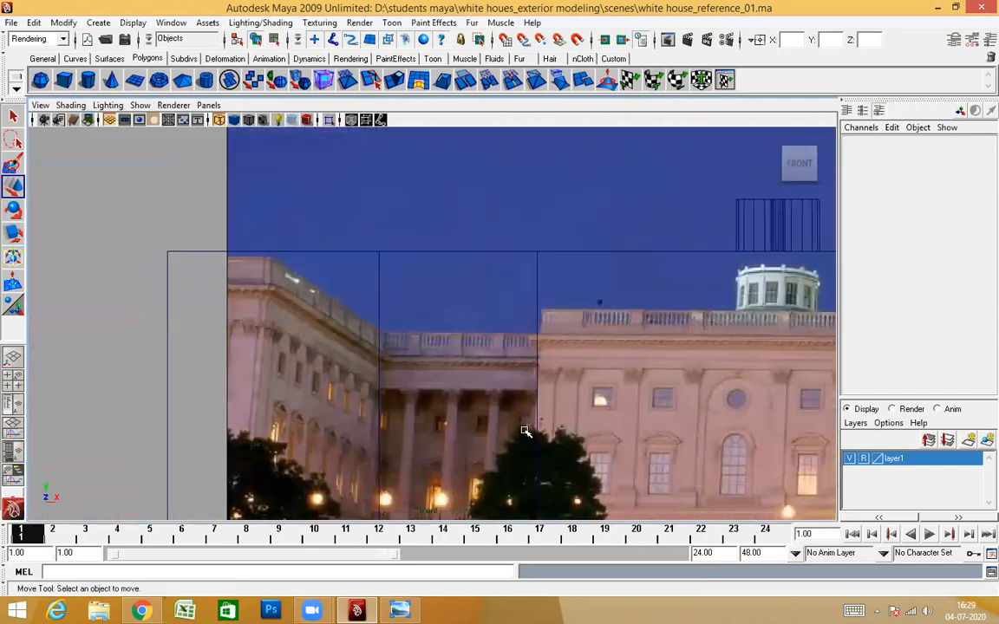
# Step: Follow the facade across the front reference photo and examine the arched windows, curved terrace and staircase edge against the wireframe
pyautogui.scroll(1, 526, 431)
pyautogui.keyDown('alt'); pyautogui.moveTo(433, 438); pyautogui.dragTo(145, 294, button='middle'); pyautogui.keyUp('alt')
pyautogui.keyDown('alt'); pyautogui.moveTo(335, 301); pyautogui.dragTo(198, 294, button='middle'); pyautogui.keyUp('alt')
pyautogui.keyDown('alt'); pyautogui.moveTo(750, 339); pyautogui.dragTo(211, 346, button='middle'); pyautogui.keyUp('alt')
pyautogui.keyDown('alt'); pyautogui.moveTo(692, 335); pyautogui.dragTo(309, 340, button='middle'); pyautogui.keyUp('alt')
pyautogui.scroll(-4, 613, 350)
pyautogui.keyDown('alt'); pyautogui.moveTo(614, 351); pyautogui.dragTo(510, 346, button='middle'); pyautogui.keyUp('alt')
pyautogui.keyDown('alt'); pyautogui.moveTo(698, 347); pyautogui.dragTo(445, 390, button='middle'); pyautogui.keyUp('alt')
pyautogui.keyDown('alt'); pyautogui.moveTo(535, 403); pyautogui.dragTo(823, 268, button='middle'); pyautogui.keyUp('alt')
pyautogui.keyDown('alt'); pyautogui.moveTo(572, 404); pyautogui.dragTo(630, 304, button='middle'); pyautogui.keyUp('alt')
pyautogui.scroll(2, 611, 342)
pyautogui.scroll(2, 610, 342)
pyautogui.keyDown('alt'); pyautogui.moveTo(570, 350); pyautogui.dragTo(587, 337, button='middle'); pyautogui.keyUp('alt')
pyautogui.keyDown('alt'); pyautogui.moveTo(444, 368); pyautogui.dragTo(580, 375, button='middle'); pyautogui.keyUp('alt')
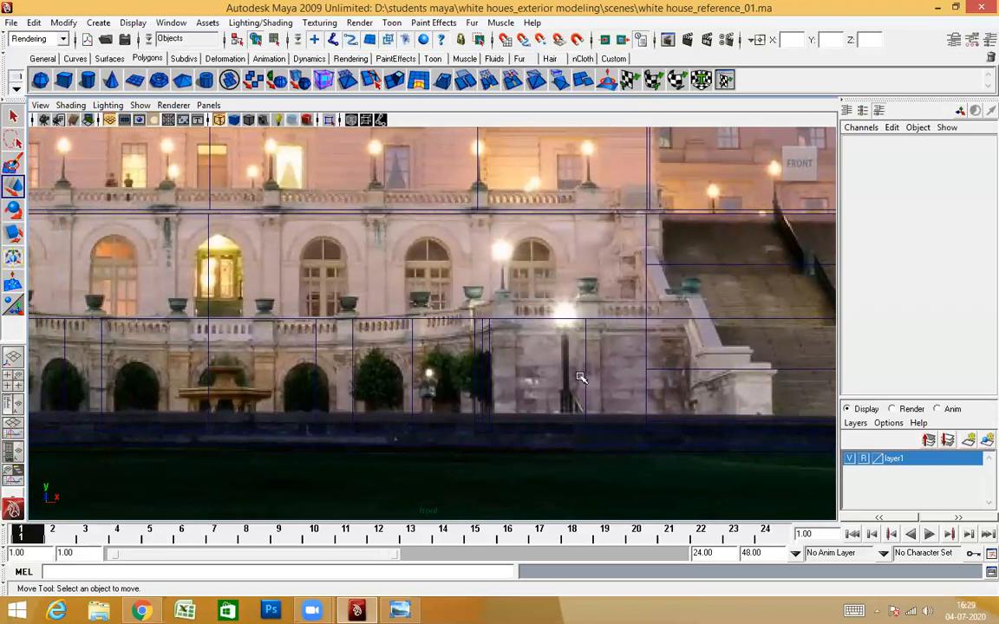
# Step: Study the urns, balustrades, lamp posts and arched windows of the lower terrace up close in the reference photo
pyautogui.scroll(7, 580, 378)
pyautogui.keyDown('alt'); pyautogui.moveTo(553, 245); pyautogui.dragTo(281, 246, button='middle'); pyautogui.keyUp('alt')
pyautogui.scroll(6, 497, 191)
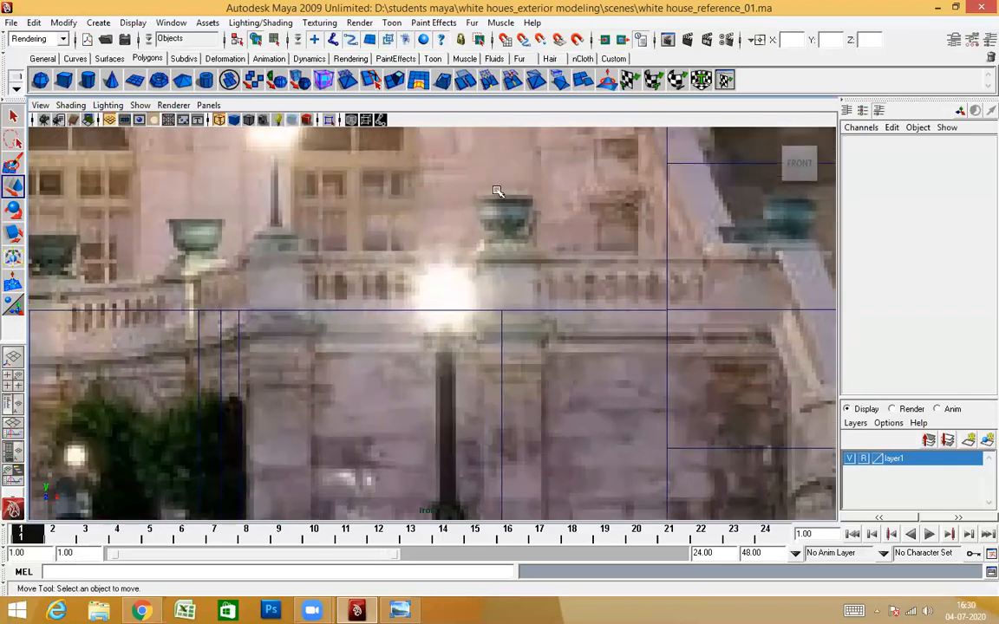
pyautogui.keyDown('alt'); pyautogui.moveTo(205, 314); pyautogui.dragTo(388, 307, button='middle'); pyautogui.keyUp('alt')
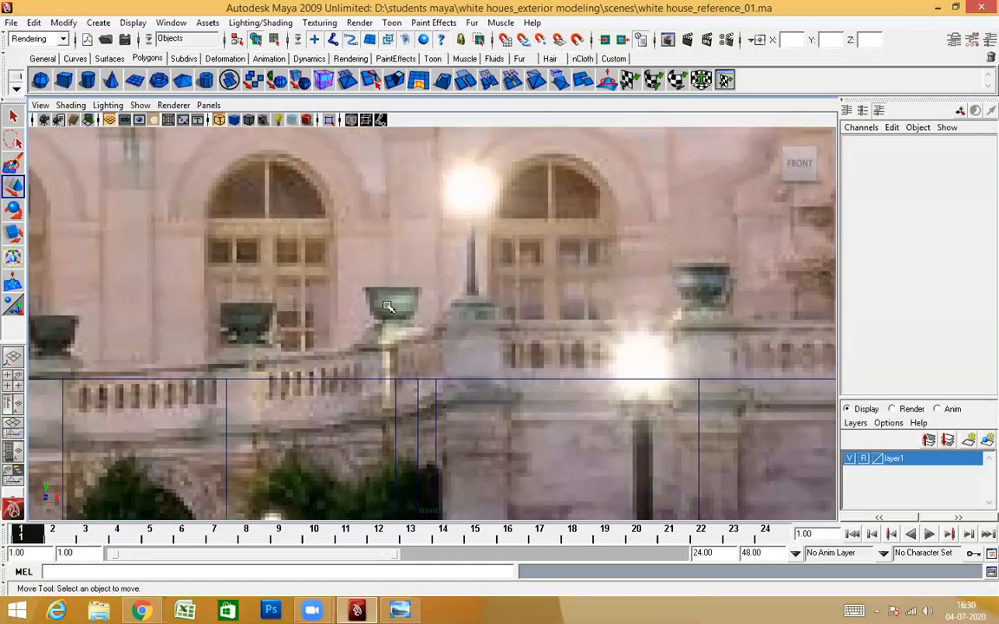
pyautogui.keyDown('alt'); pyautogui.moveTo(252, 334); pyautogui.dragTo(441, 332, button='middle'); pyautogui.keyUp('alt')
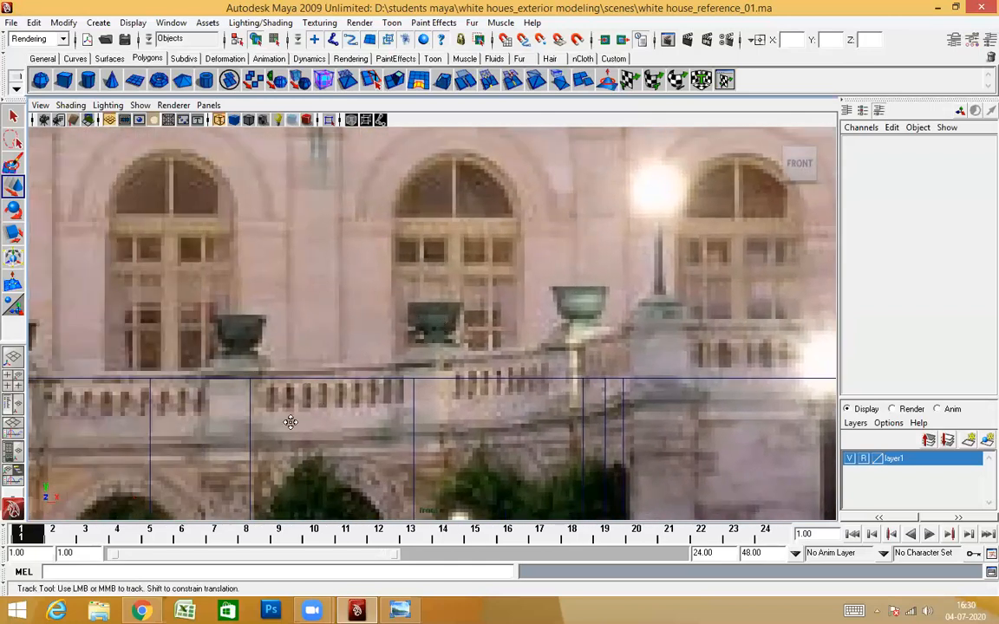
pyautogui.keyDown('alt'); pyautogui.moveTo(290, 423); pyautogui.dragTo(245, 466, button='middle'); pyautogui.keyUp('alt')
pyautogui.keyDown('alt'); pyautogui.moveTo(409, 321); pyautogui.dragTo(471, 450, button='middle'); pyautogui.keyUp('alt')
pyautogui.keyDown('alt'); pyautogui.moveTo(423, 484); pyautogui.dragTo(597, 207, button='middle'); pyautogui.keyUp('alt')
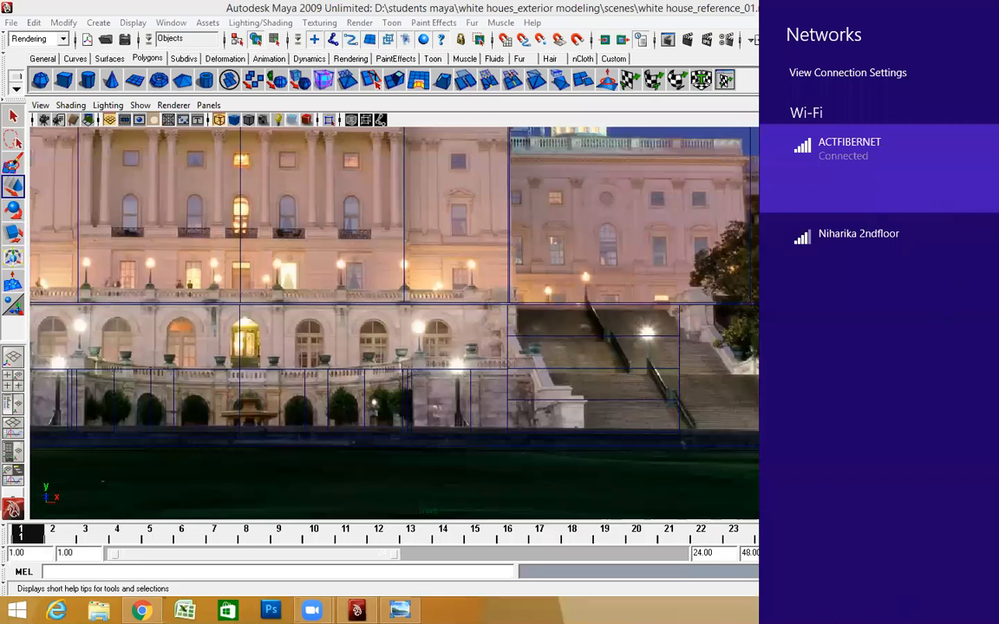
# Step: Dismiss the network panel and review the central terrace and left staircase in the front reference photo
pyautogui.press('Escape')
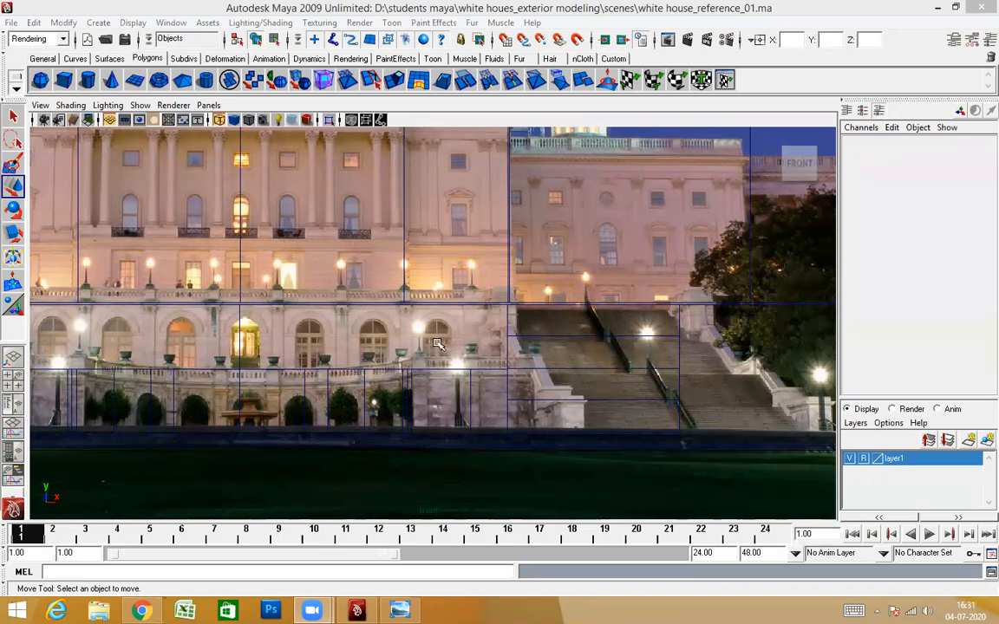
pyautogui.press('a')
pyautogui.scroll(5, 502, 313)
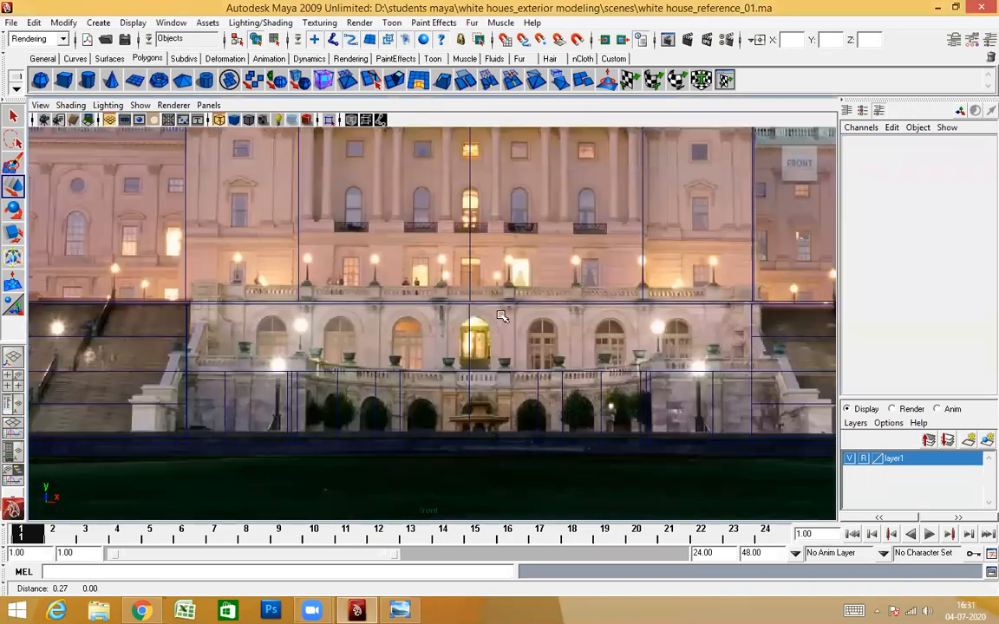
pyautogui.scroll(3, 554, 321)
pyautogui.keyDown('alt'); pyautogui.moveTo(421, 333); pyautogui.dragTo(555, 320, button='middle'); pyautogui.keyUp('alt')
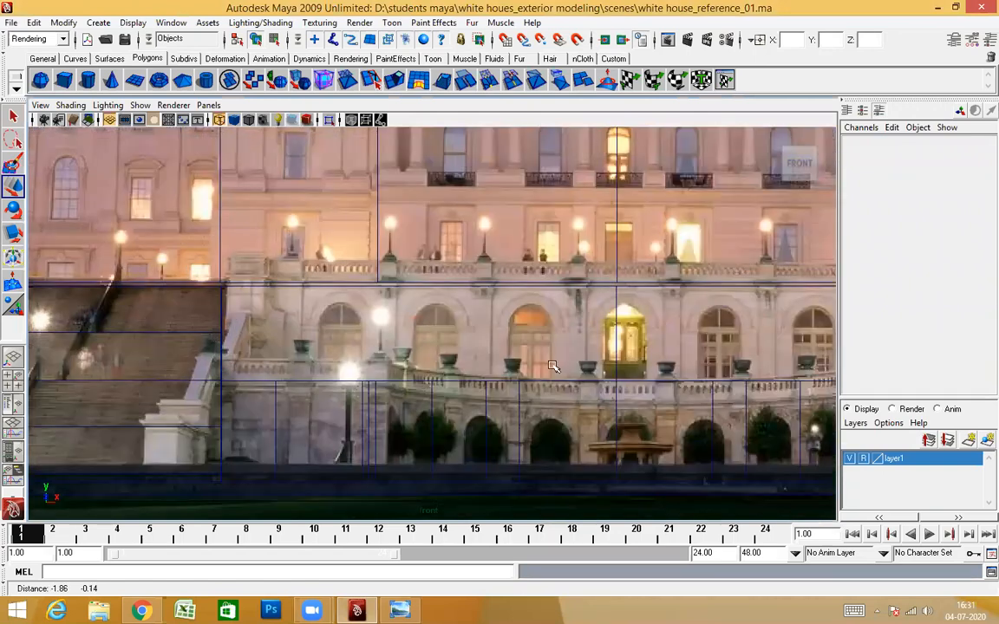
pyautogui.scroll(-4, 554, 368)
pyautogui.keyDown('alt'); pyautogui.moveTo(290, 304); pyautogui.dragTo(436, 333, button='middle'); pyautogui.keyUp('alt')
# Step: Show the blockout shaded in the perspective view and inspect the staircases, terrace and facade blocks from several angles
pyautogui.press('space')
pyautogui.moveTo(400, 333); pyautogui.dragTo(401, 302)
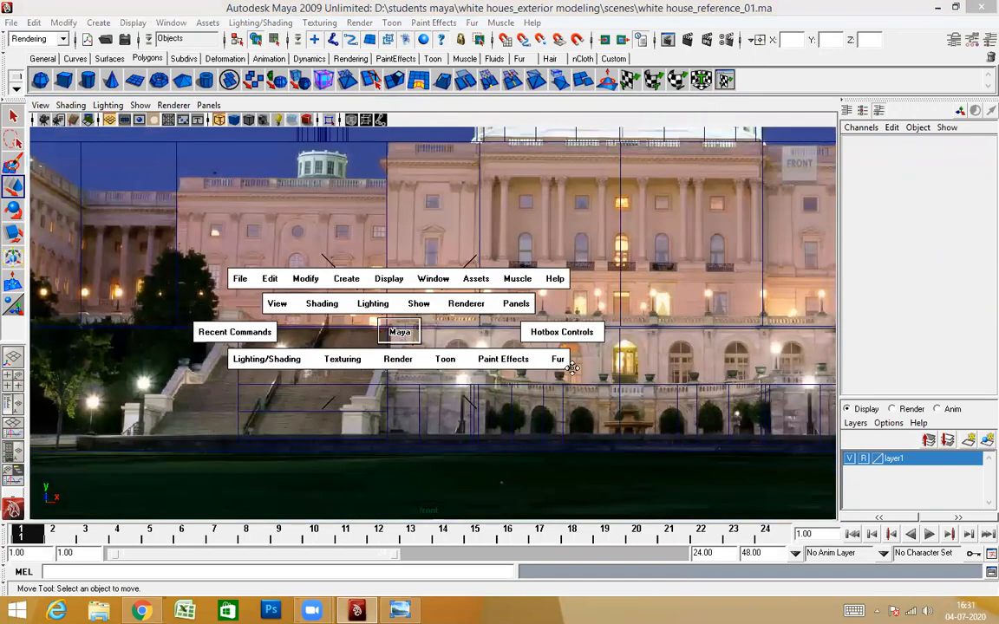
pyautogui.keyDown('alt'); pyautogui.moveTo(515, 373); pyautogui.dragTo(503, 389); pyautogui.keyUp('alt')
pyautogui.press('5')
pyautogui.moveTo(497, 364)
pyautogui.keyDown('alt'); pyautogui.mouseDown(button='right')
pyautogui.moveTo(439, 367)
pyautogui.moveTo(591, 383)
pyautogui.mouseUp(button='right'); pyautogui.keyUp('alt')
pyautogui.keyDown('alt'); pyautogui.moveTo(591, 384); pyautogui.dragTo(572, 375); pyautogui.keyUp('alt')
pyautogui.keyDown('alt'); pyautogui.moveTo(572, 375); pyautogui.dragTo(544, 367, button='right'); pyautogui.keyUp('alt')
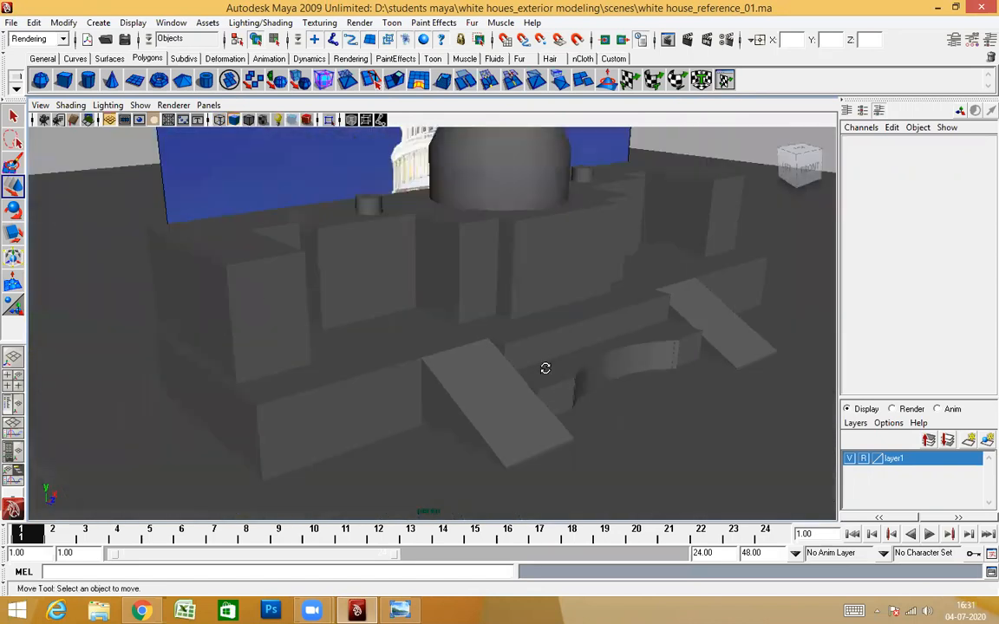
pyautogui.keyDown('alt'); pyautogui.moveTo(544, 367); pyautogui.dragTo(526, 238); pyautogui.keyUp('alt')
# Step: Select the central portico block and compare its outline with the columns and windows in the front view
pyautogui.click(493, 357)
pyautogui.moveTo(492, 356)
pyautogui.keyDown('alt'); pyautogui.mouseDown()
pyautogui.moveTo(495, 389)
pyautogui.moveTo(500, 341)
pyautogui.moveTo(505, 346)
pyautogui.mouseUp(); pyautogui.keyUp('alt')
pyautogui.press('space')
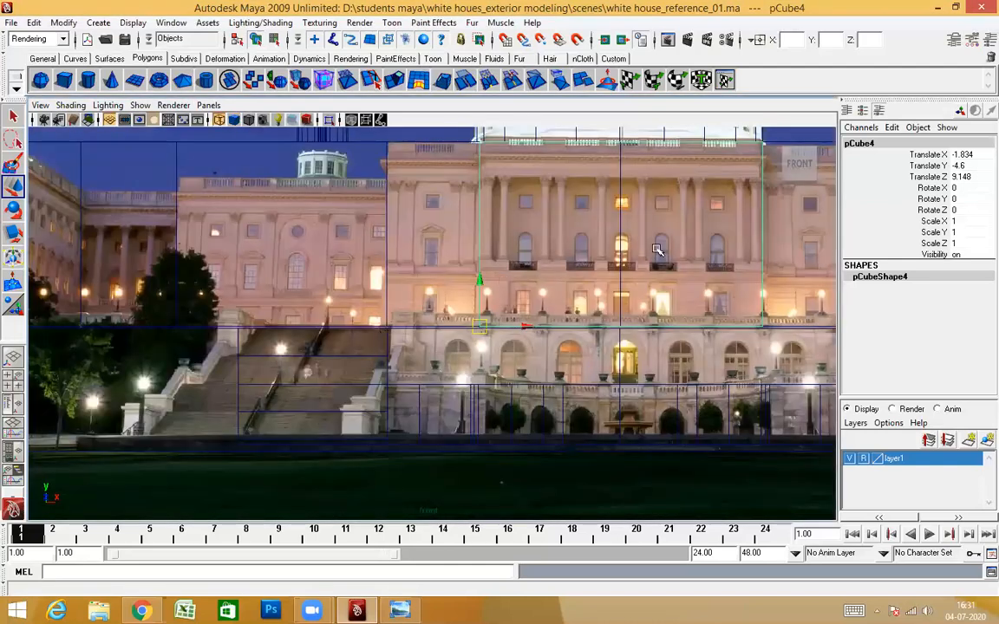
pyautogui.scroll(5, 445, 250)
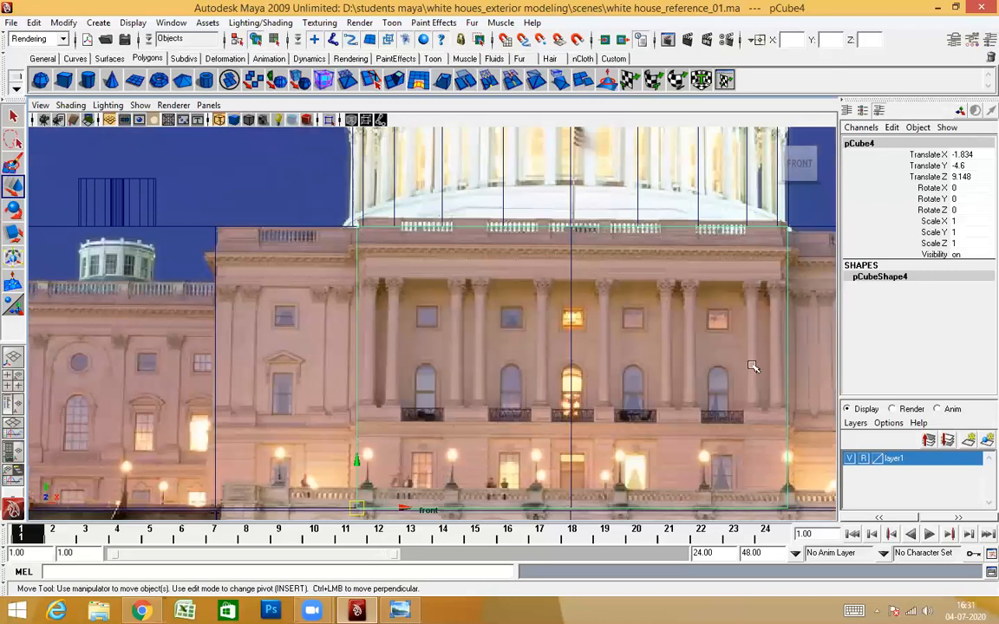
pyautogui.press('space')
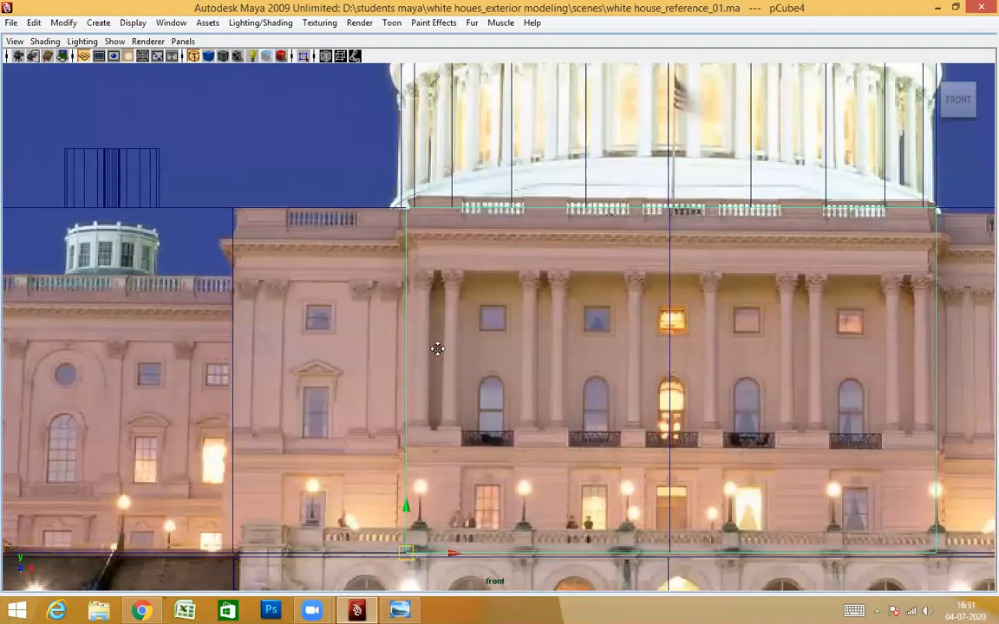
pyautogui.keyDown('alt'); pyautogui.moveTo(437, 348); pyautogui.dragTo(305, 214, button='middle'); pyautogui.keyUp('alt')
pyautogui.keyDown('alt'); pyautogui.moveTo(778, 288); pyautogui.dragTo(685, 284, button='middle'); pyautogui.keyUp('alt')
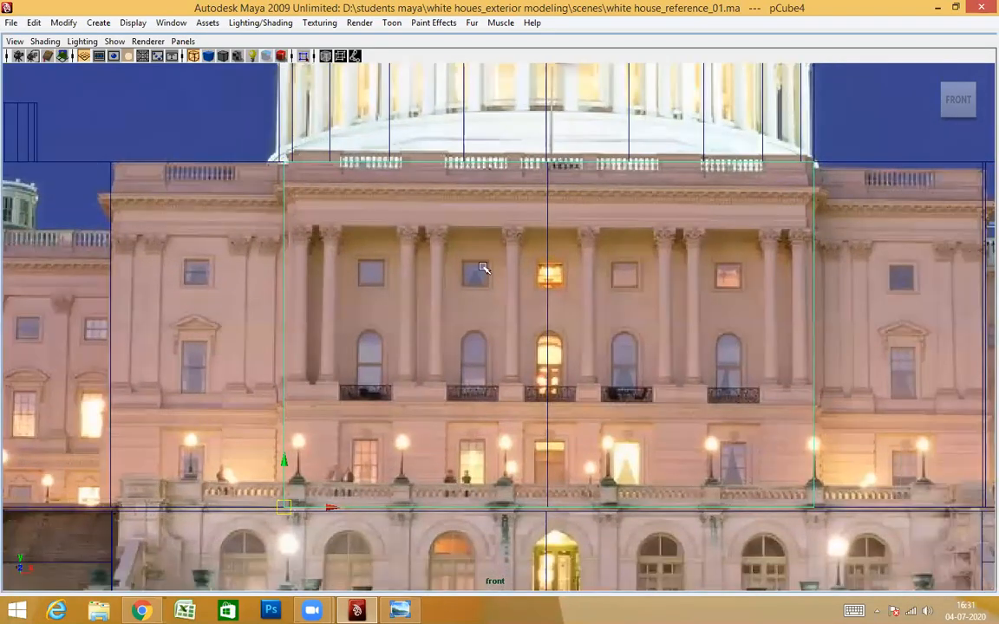
pyautogui.keyDown('alt'); pyautogui.moveTo(480, 273); pyautogui.dragTo(506, 161, button='middle'); pyautogui.keyUp('alt')
pyautogui.keyDown('alt'); pyautogui.moveTo(208, 243); pyautogui.dragTo(218, 101, button='middle'); pyautogui.keyUp('alt')
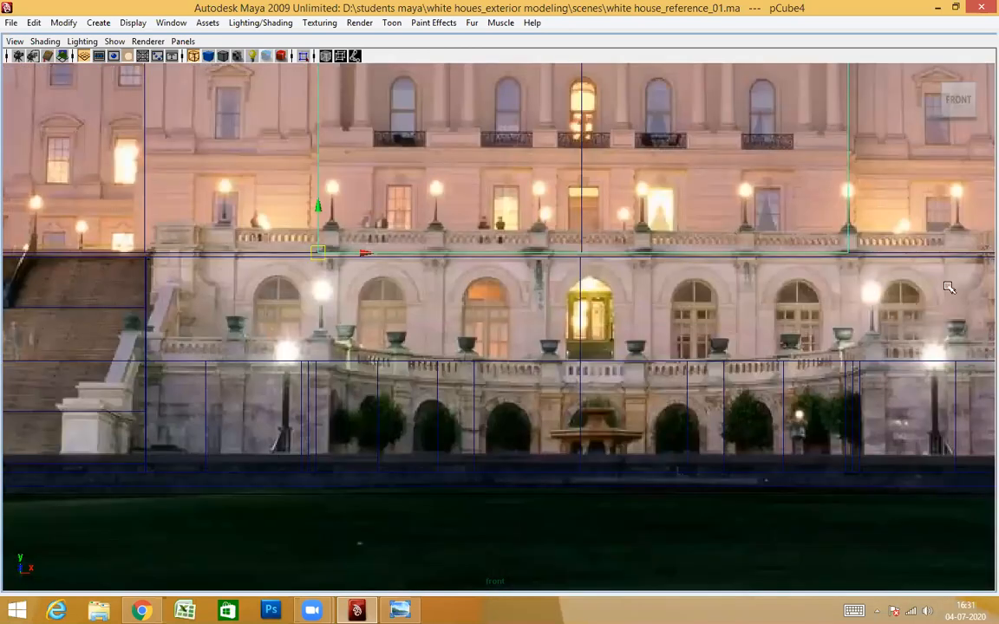
# Step: Examine the curved lower terrace and the right staircase with its handrails and side walls in the reference photo
pyautogui.keyDown('alt'); pyautogui.moveTo(322, 424); pyautogui.dragTo(288, 405, button='middle'); pyautogui.keyUp('alt')
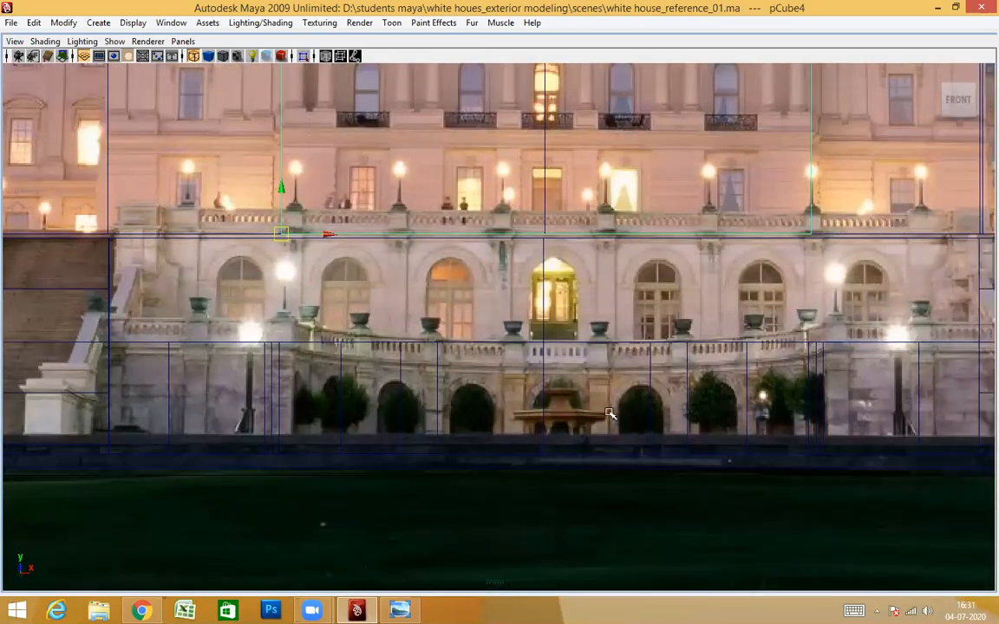
pyautogui.keyDown('alt'); pyautogui.moveTo(737, 381); pyautogui.dragTo(347, 433, button='middle'); pyautogui.keyUp('alt')
pyautogui.keyDown('alt'); pyautogui.moveTo(776, 394); pyautogui.dragTo(609, 394, button='middle'); pyautogui.keyUp('alt')
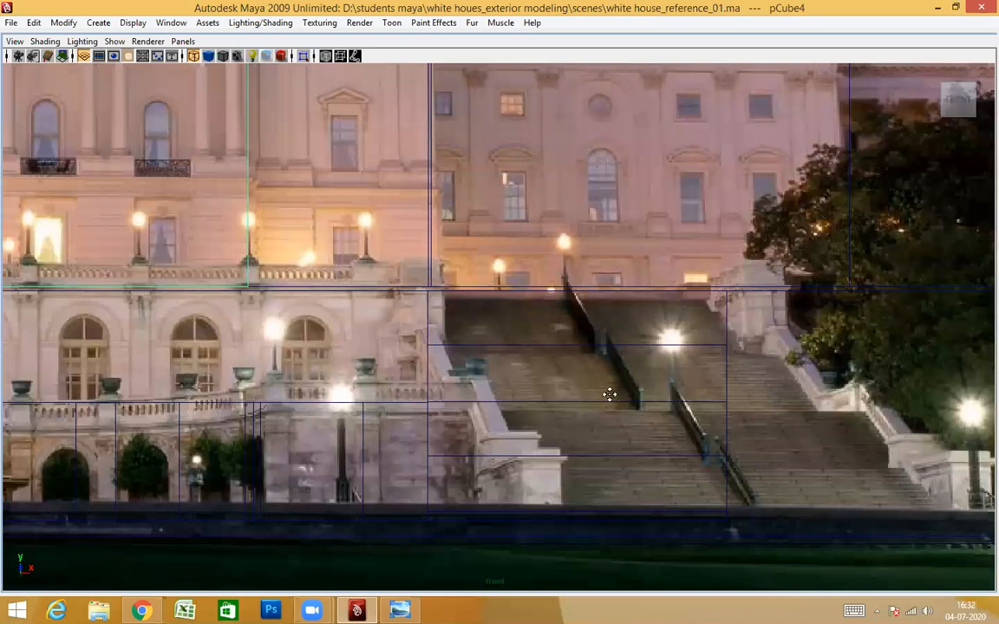
pyautogui.keyDown('alt'); pyautogui.moveTo(944, 496); pyautogui.dragTo(726, 514, button='middle'); pyautogui.keyUp('alt')
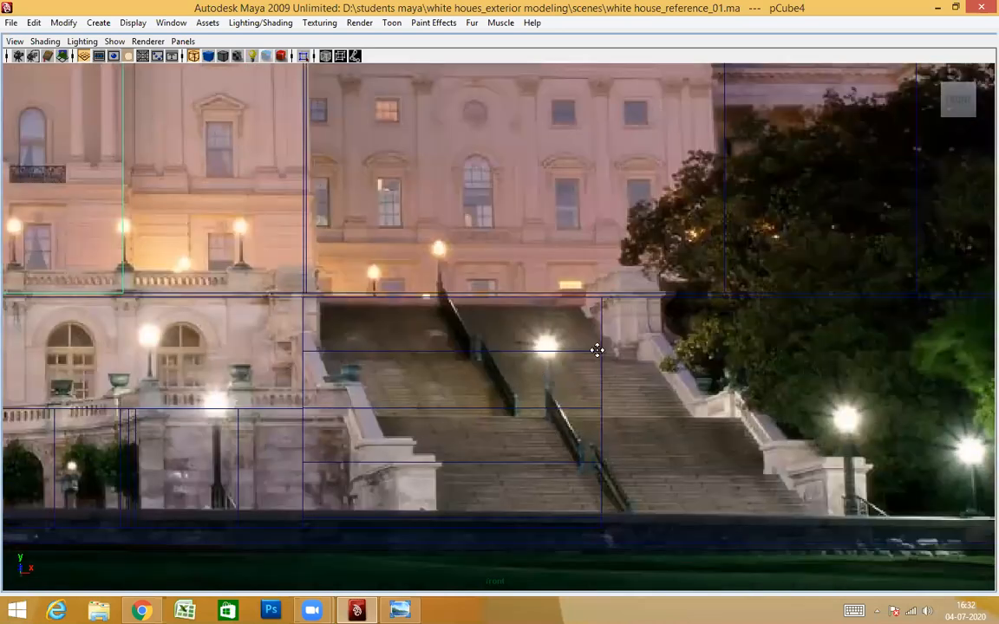
pyautogui.keyDown('alt'); pyautogui.moveTo(598, 350); pyautogui.dragTo(566, 353, button='middle'); pyautogui.keyUp('alt')
pyautogui.keyDown('alt'); pyautogui.moveTo(564, 434); pyautogui.dragTo(600, 410, button='middle'); pyautogui.keyUp('alt')
pyautogui.keyDown('alt'); pyautogui.moveTo(498, 491); pyautogui.dragTo(503, 481, button='middle'); pyautogui.keyUp('alt')
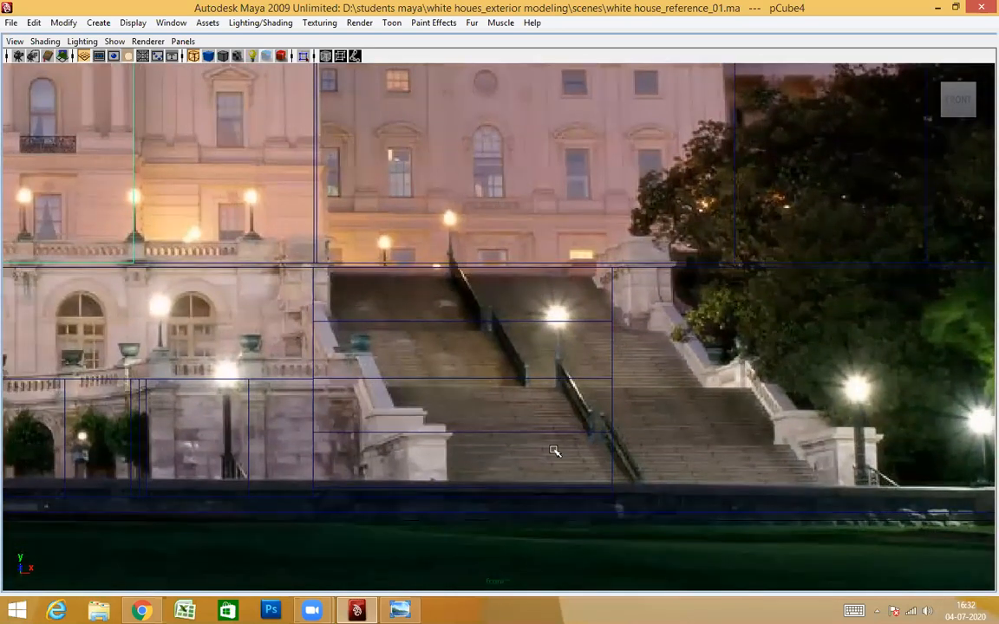
pyautogui.keyDown('alt'); pyautogui.moveTo(385, 315); pyautogui.dragTo(392, 344, button='middle'); pyautogui.keyUp('alt')
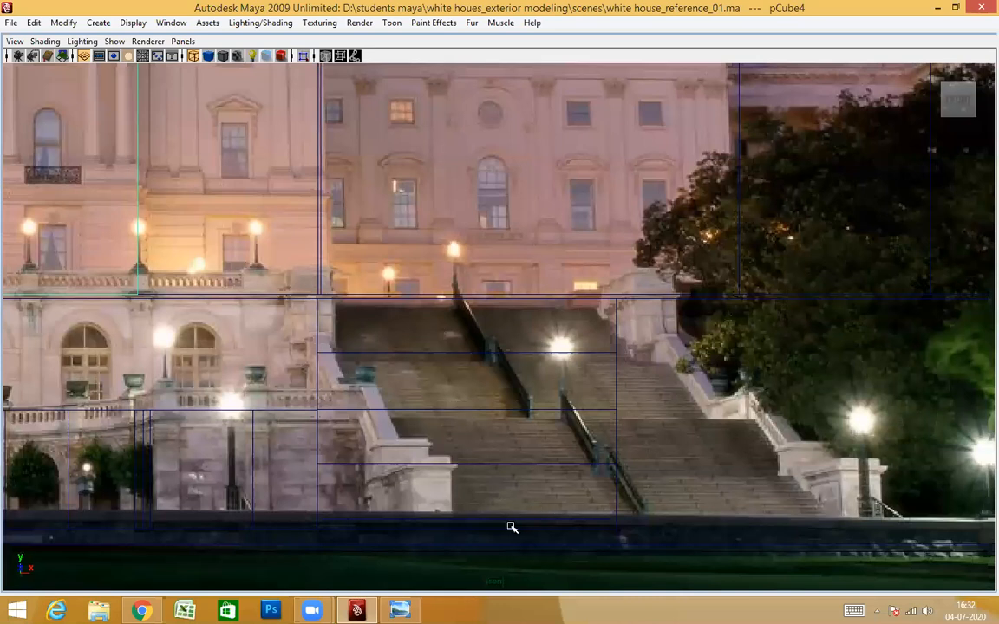
# Step: Examine the right wing's windows, roof balustrade and cupola in the reference photo, then return to the central portico
pyautogui.keyDown('alt'); pyautogui.moveTo(538, 303); pyautogui.dragTo(441, 356, button='middle'); pyautogui.keyUp('alt')
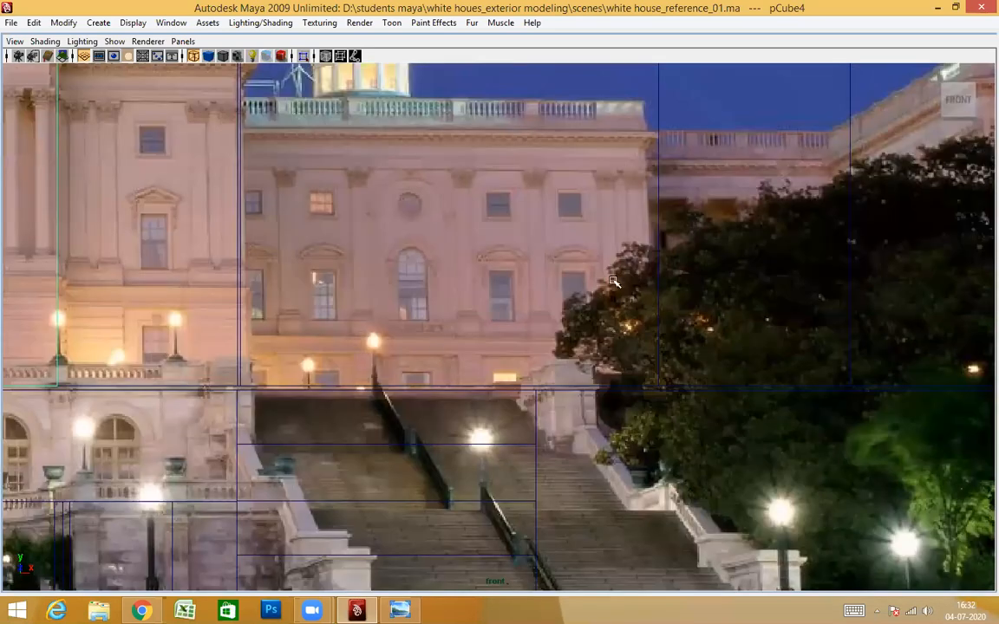
pyautogui.keyDown('alt'); pyautogui.moveTo(613, 281); pyautogui.dragTo(680, 297, button='middle'); pyautogui.keyUp('alt')
pyautogui.keyDown('alt'); pyautogui.moveTo(345, 228); pyautogui.dragTo(416, 244, button='middle'); pyautogui.keyUp('alt')
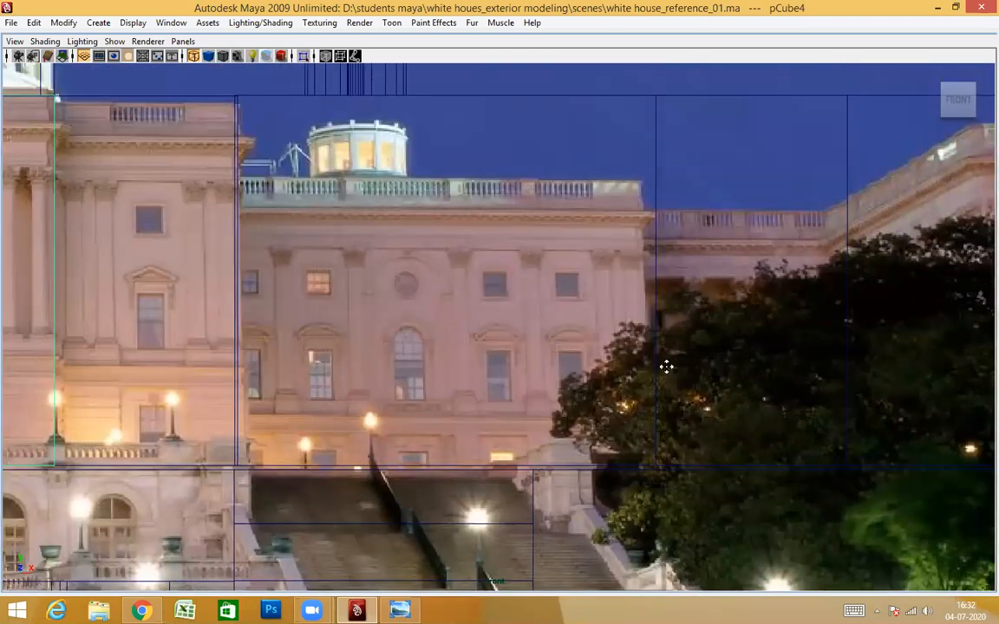
pyautogui.keyDown('alt'); pyautogui.moveTo(236, 422); pyautogui.dragTo(639, 422, button='middle'); pyautogui.keyUp('alt')
pyautogui.keyDown('alt'); pyautogui.moveTo(374, 424); pyautogui.dragTo(735, 423, button='middle'); pyautogui.keyUp('alt')
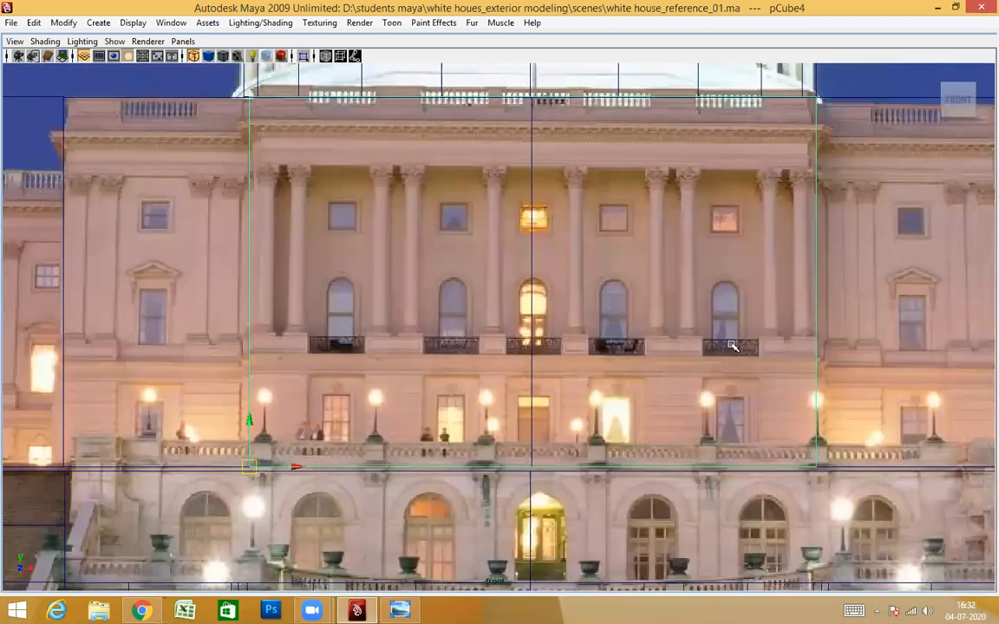
# Step: Examine the left wing's cupola, windows and staircase, and its junction with the central block in the reference photo
pyautogui.keyDown('alt'); pyautogui.moveTo(338, 319); pyautogui.dragTo(733, 363, button='middle'); pyautogui.keyUp('alt')
pyautogui.keyDown('alt'); pyautogui.moveTo(160, 234); pyautogui.dragTo(335, 248, button='middle'); pyautogui.keyUp('alt')
pyautogui.scroll(1, 335, 248)
pyautogui.keyDown('alt'); pyautogui.moveTo(227, 423); pyautogui.dragTo(781, 370, button='middle'); pyautogui.keyUp('alt')
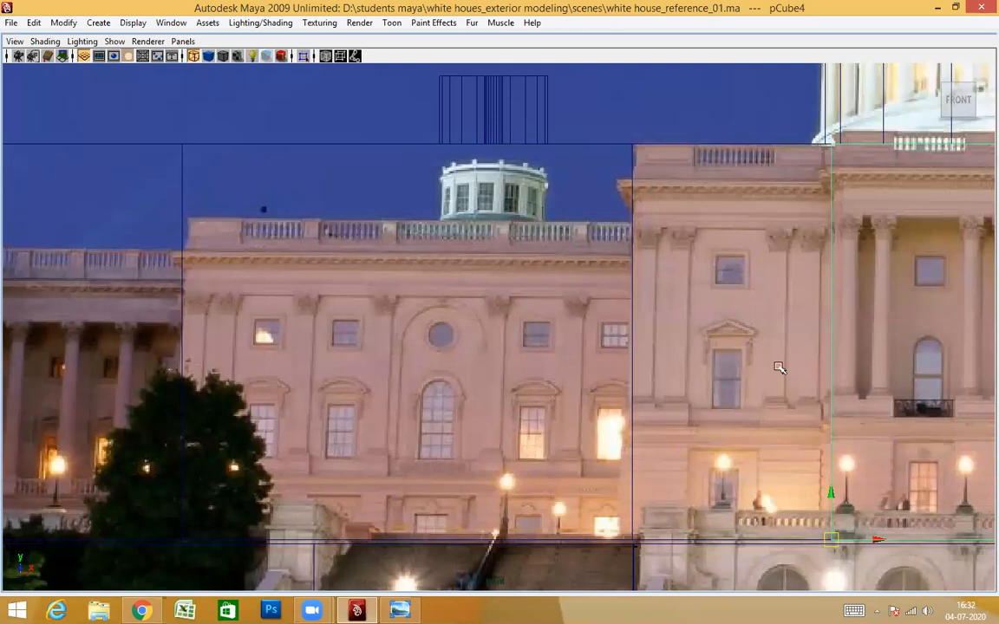
pyautogui.keyDown('alt'); pyautogui.moveTo(656, 343); pyautogui.dragTo(315, 323, button='middle'); pyautogui.keyUp('alt')
pyautogui.keyDown('alt'); pyautogui.moveTo(860, 374); pyautogui.dragTo(561, 355, button='middle'); pyautogui.keyUp('alt')
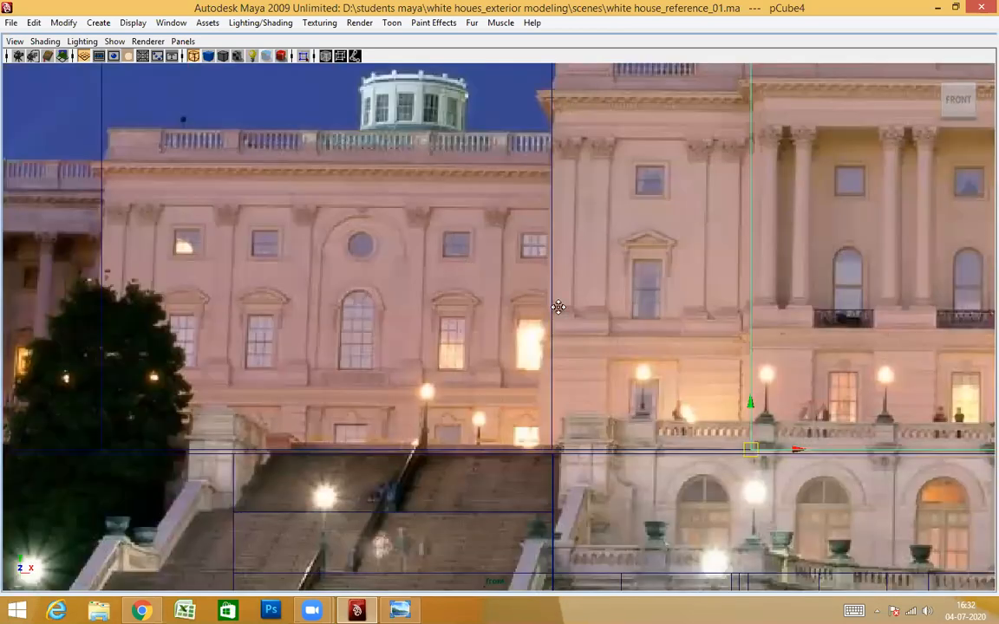
pyautogui.keyDown('alt'); pyautogui.moveTo(678, 406); pyautogui.dragTo(603, 280, button='middle'); pyautogui.keyUp('alt')
pyautogui.keyDown('alt'); pyautogui.moveTo(618, 320); pyautogui.dragTo(609, 322, button='middle'); pyautogui.keyUp('alt')
# Step: Compare the selected portico block in the perspective wireframe with the columned facade in the front view
pyautogui.press('space')
pyautogui.moveTo(607, 322); pyautogui.dragTo(586, 402)
pyautogui.keyDown('alt'); pyautogui.moveTo(586, 402); pyautogui.dragTo(650, 395); pyautogui.keyUp('alt')
pyautogui.keyDown('alt'); pyautogui.moveTo(636, 259); pyautogui.dragTo(606, 276); pyautogui.keyUp('alt')
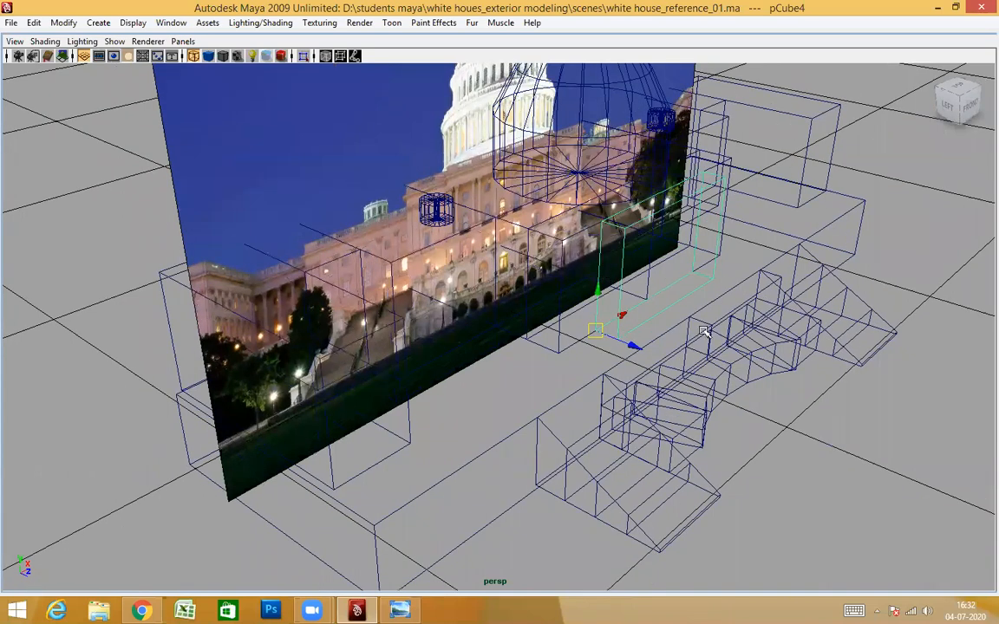
pyautogui.press('space')
pyautogui.moveTo(627, 314); pyautogui.dragTo(632, 347)
pyautogui.keyDown('alt'); pyautogui.moveTo(779, 232); pyautogui.dragTo(778, 266, button='middle'); pyautogui.keyUp('alt')
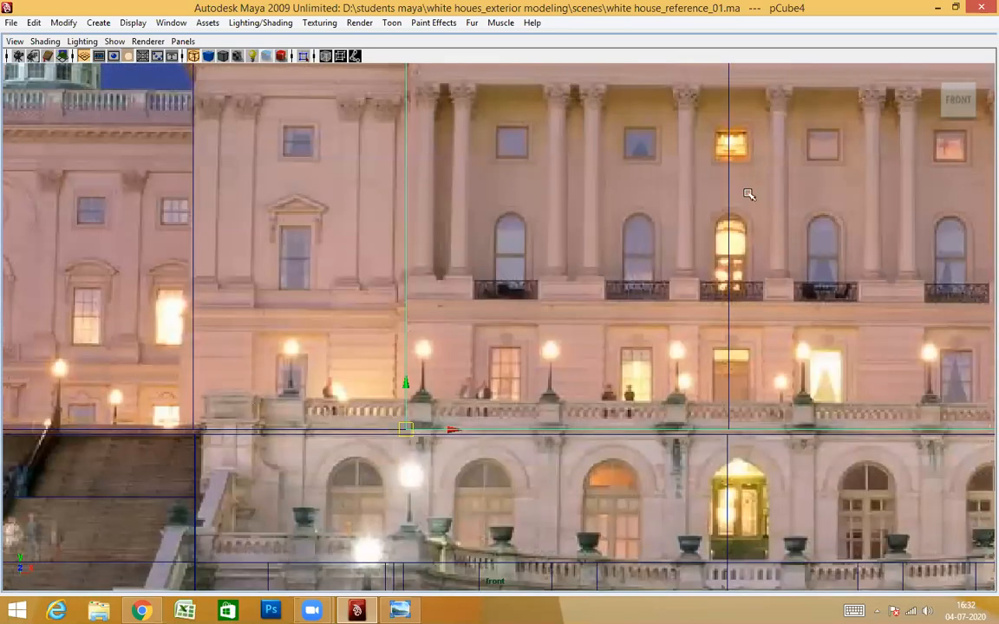
pyautogui.keyDown('alt'); pyautogui.moveTo(748, 195); pyautogui.dragTo(566, 301, button='middle'); pyautogui.keyUp('alt')
pyautogui.press('space')
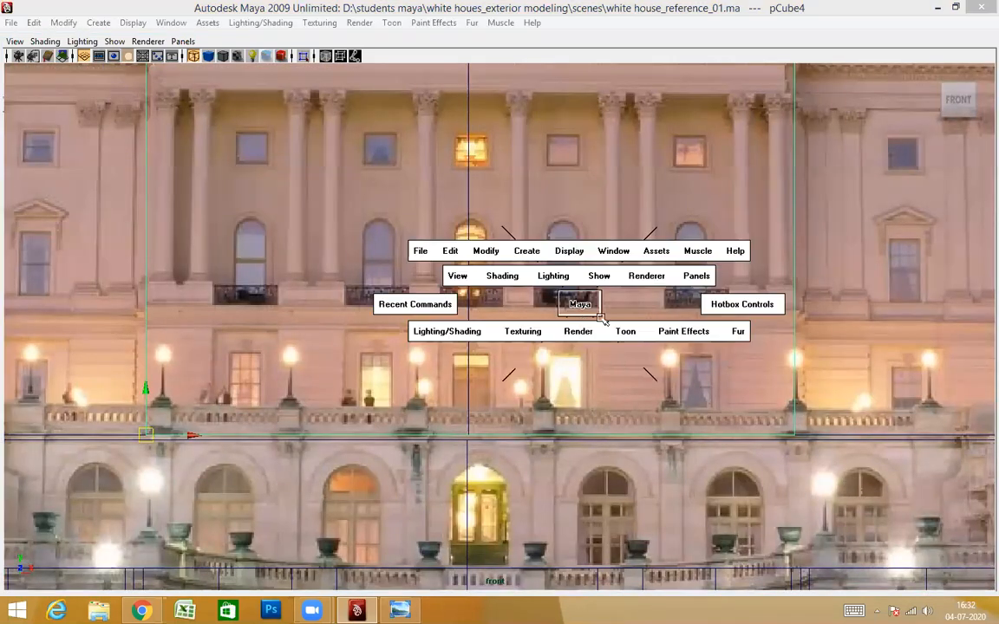
pyautogui.moveTo(605, 321); pyautogui.dragTo(634, 349)
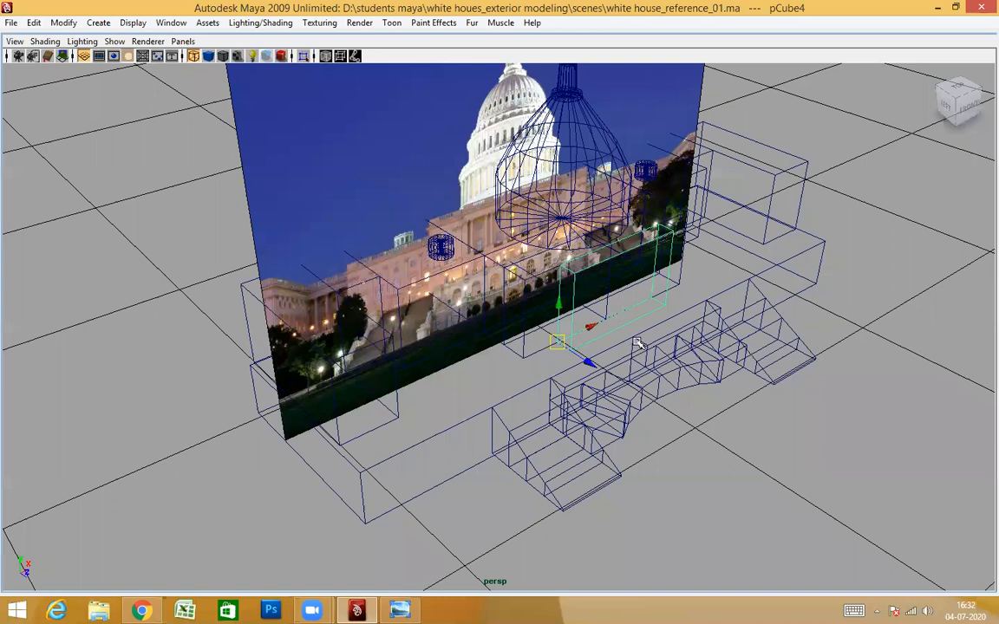
pyautogui.scroll(2, 573, 274)
pyautogui.scroll(2, 607, 339)
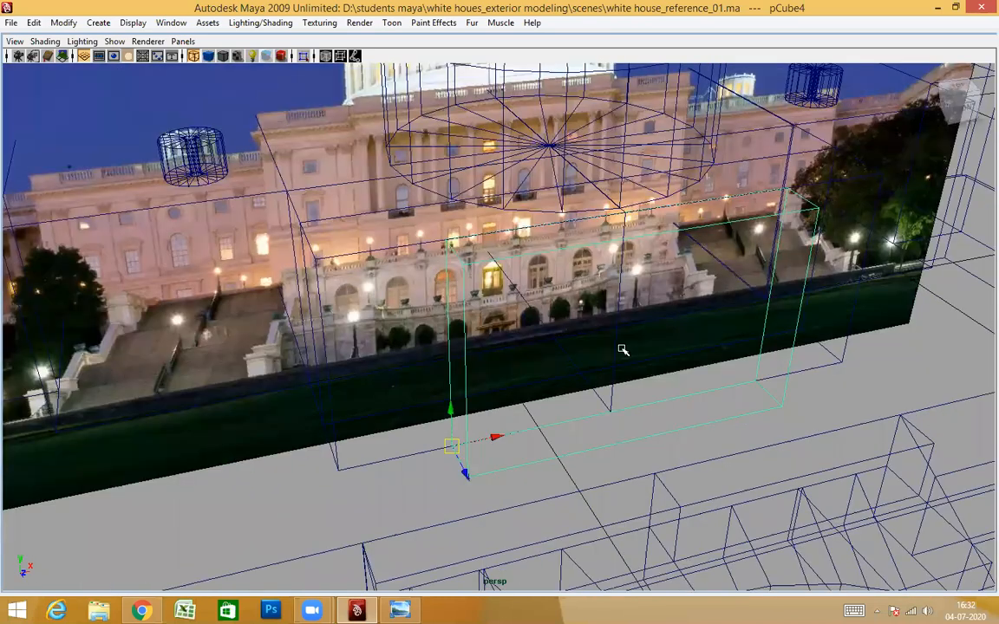
# Step: Study the portico's columns, balconies, windows and terrace lamp posts in the front view against the selected block
pyautogui.press('space')
pyautogui.press('space')
pyautogui.keyDown('alt'); pyautogui.moveTo(440, 290); pyautogui.dragTo(479, 350, button='middle'); pyautogui.keyUp('alt')
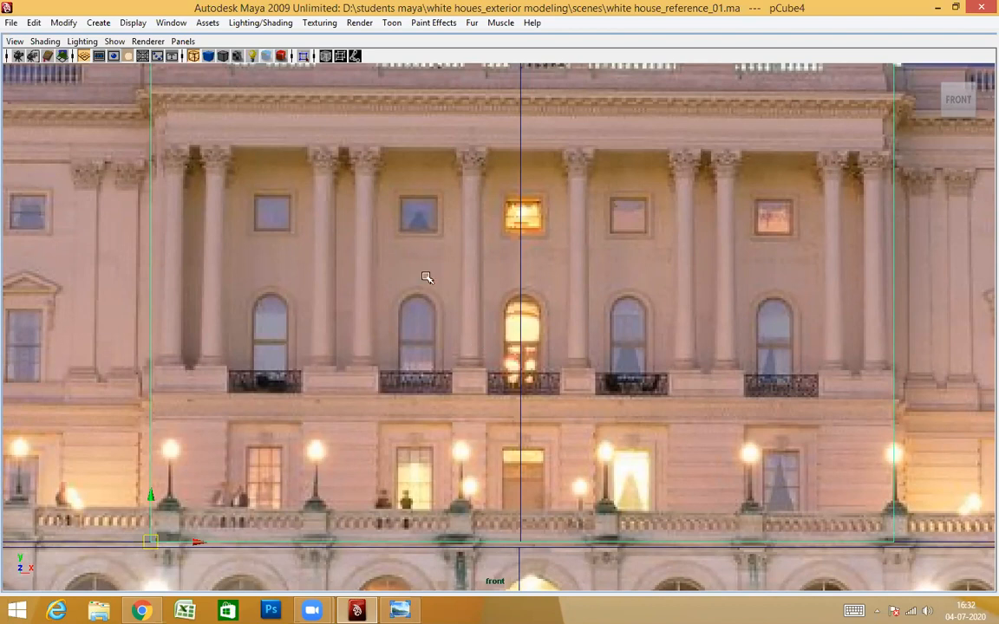
pyautogui.keyDown('alt'); pyautogui.moveTo(526, 235); pyautogui.dragTo(428, 297, button='middle'); pyautogui.keyUp('alt')
pyautogui.keyDown('alt'); pyautogui.moveTo(376, 331); pyautogui.dragTo(355, 519, button='middle'); pyautogui.keyUp('alt')
pyautogui.keyDown('alt'); pyautogui.moveTo(389, 376); pyautogui.dragTo(397, 407, button='middle'); pyautogui.keyUp('alt')
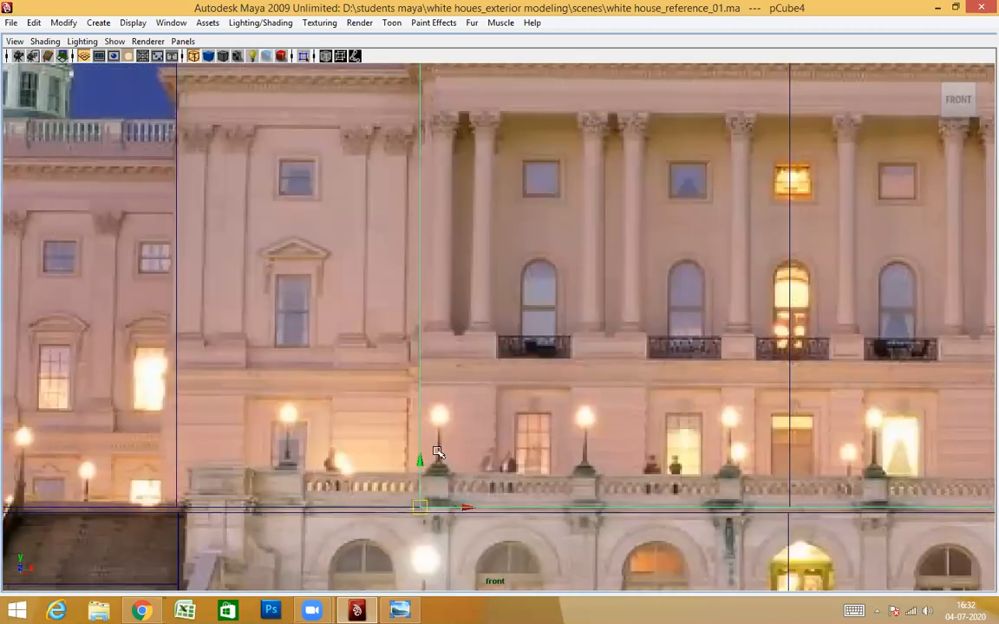
pyautogui.keyDown('alt'); pyautogui.moveTo(422, 273); pyautogui.dragTo(274, 309, button='middle'); pyautogui.keyUp('alt')
pyautogui.scroll(-3, 379, 308)
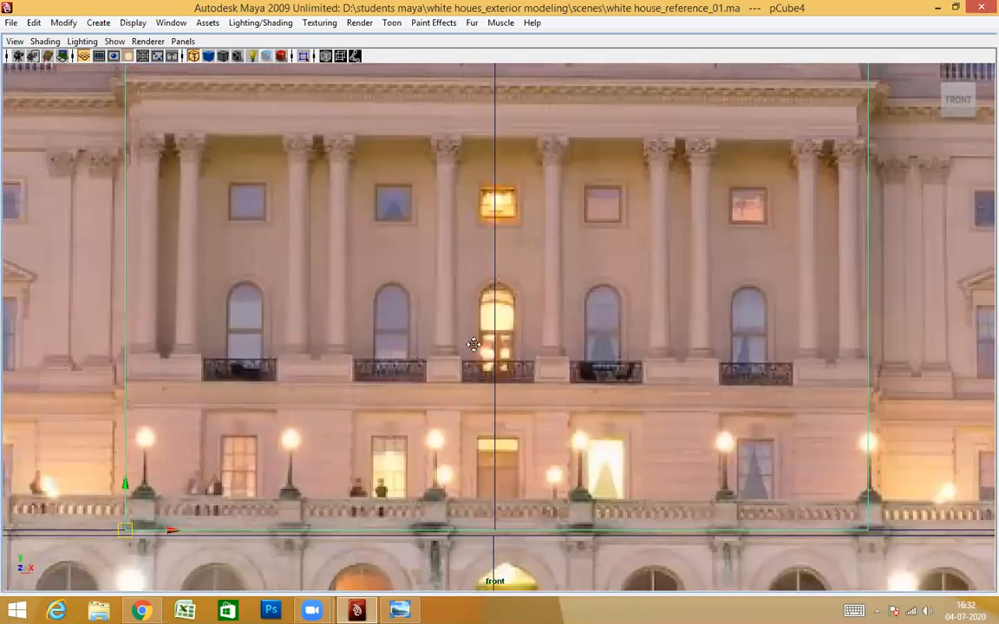
pyautogui.scroll(-2, 489, 332)
pyautogui.scroll(2, 490, 329)
pyautogui.scroll(2, 454, 294)
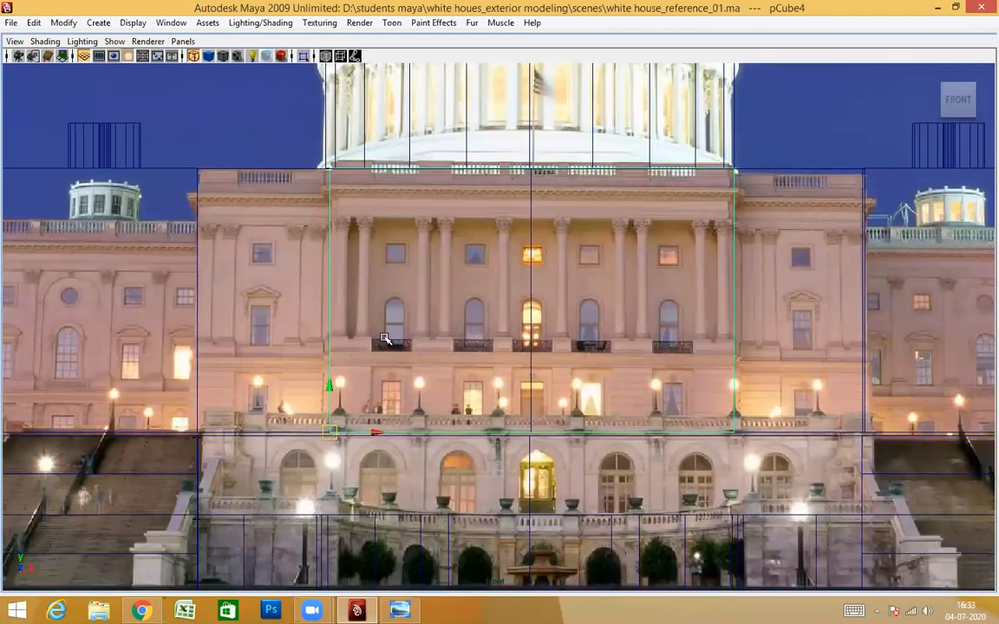
# Step: Examine the junction between the portico columns and the central block's left bay, including its cornice, windows and balconies, in the front view
pyautogui.keyDown('alt'); pyautogui.moveTo(385, 339); pyautogui.dragTo(581, 372, button='middle'); pyautogui.keyUp('alt')
pyautogui.scroll(3, 582, 374)
pyautogui.keyDown('alt'); pyautogui.moveTo(366, 300); pyautogui.dragTo(538, 354, button='middle'); pyautogui.keyUp('alt')
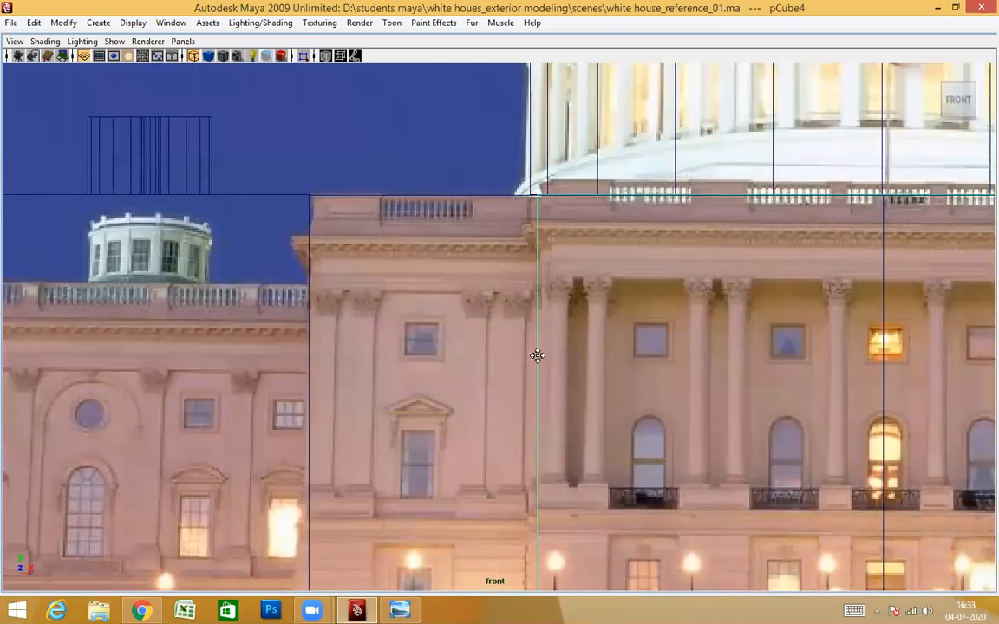
pyautogui.scroll(2, 537, 317)
pyautogui.scroll(-5, 546, 340)
pyautogui.scroll(1, 510, 318)
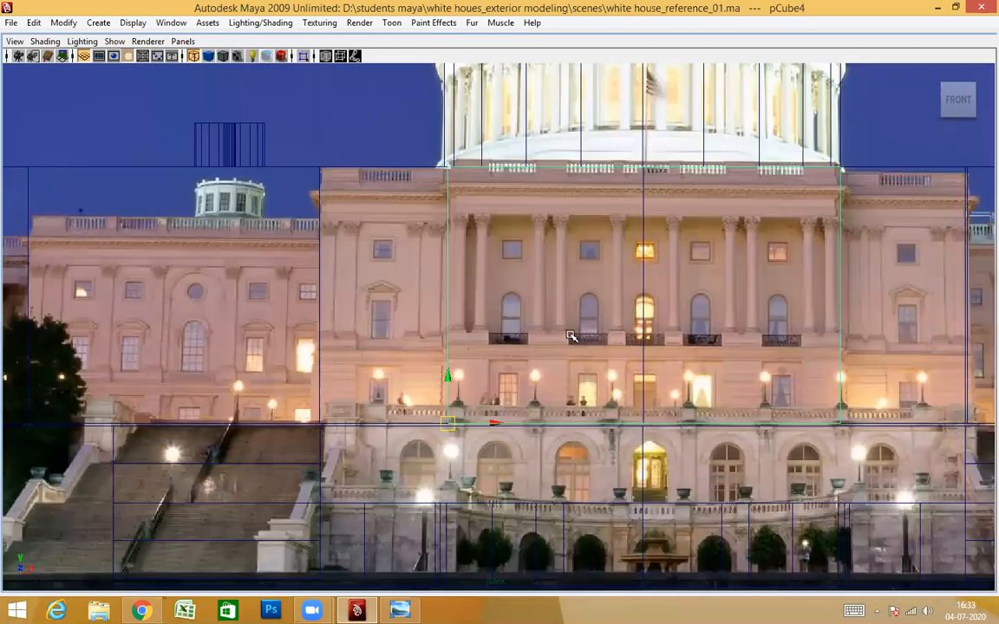
pyautogui.scroll(1, 517, 315)
pyautogui.scroll(1, 519, 314)
pyautogui.keyDown('alt'); pyautogui.moveTo(519, 319); pyautogui.dragTo(531, 404, button='middle'); pyautogui.keyUp('alt')
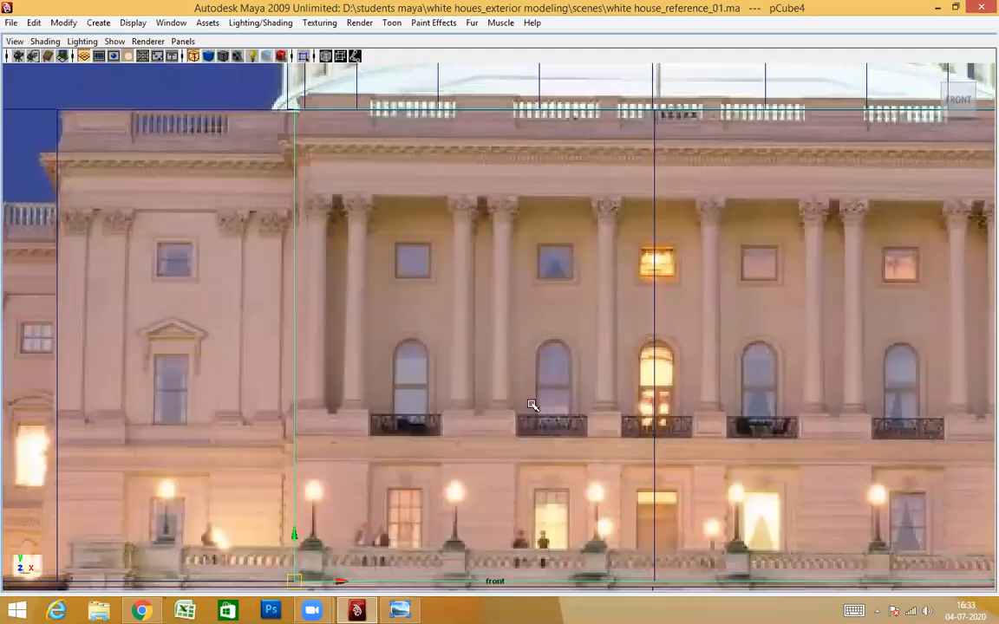
pyautogui.keyDown('alt'); pyautogui.moveTo(410, 404); pyautogui.dragTo(520, 332, button='middle'); pyautogui.keyUp('alt')
# Step: Select the large central building block behind the portico block in the perspective wireframe
pyautogui.press('space')
pyautogui.moveTo(507, 276); pyautogui.dragTo(491, 368)
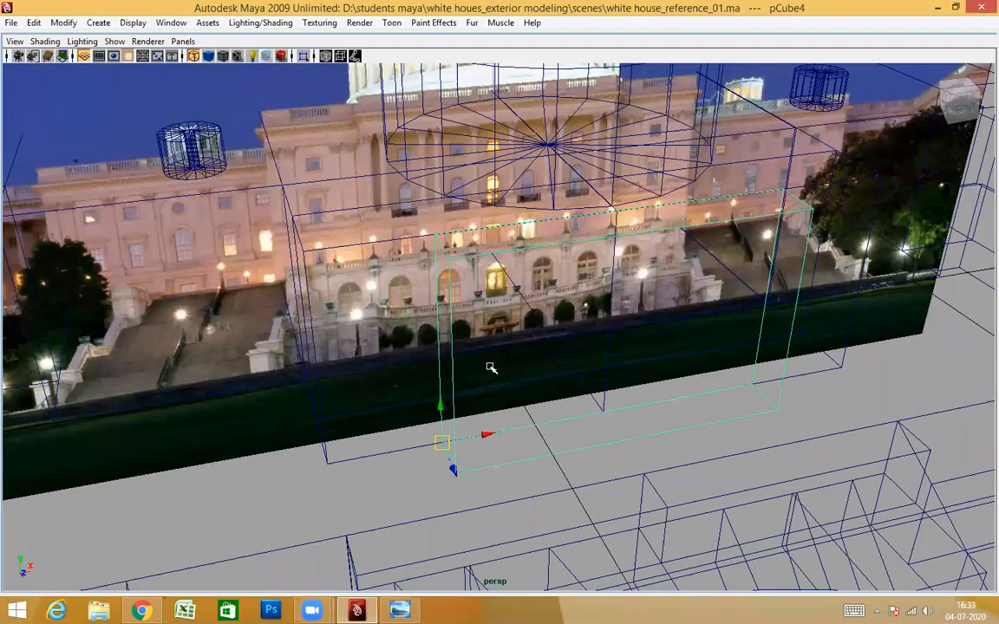
pyautogui.keyDown('alt'); pyautogui.moveTo(425, 317); pyautogui.dragTo(361, 413); pyautogui.keyUp('alt')
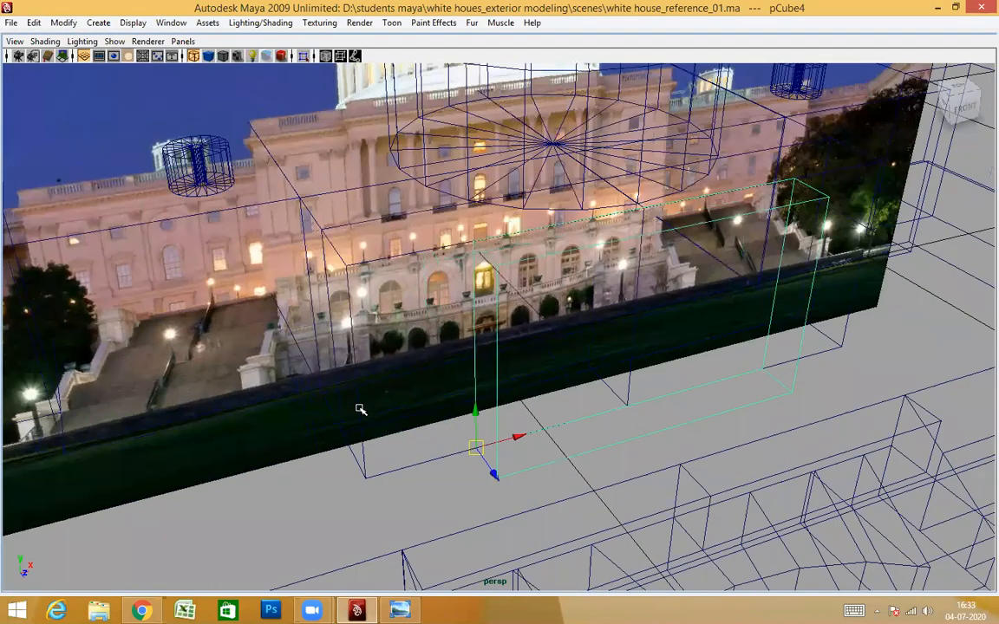
pyautogui.click(494, 455)
pyautogui.keyDown('alt'); pyautogui.moveTo(482, 479); pyautogui.dragTo(448, 489); pyautogui.keyUp('alt')
pyautogui.click(453, 514)
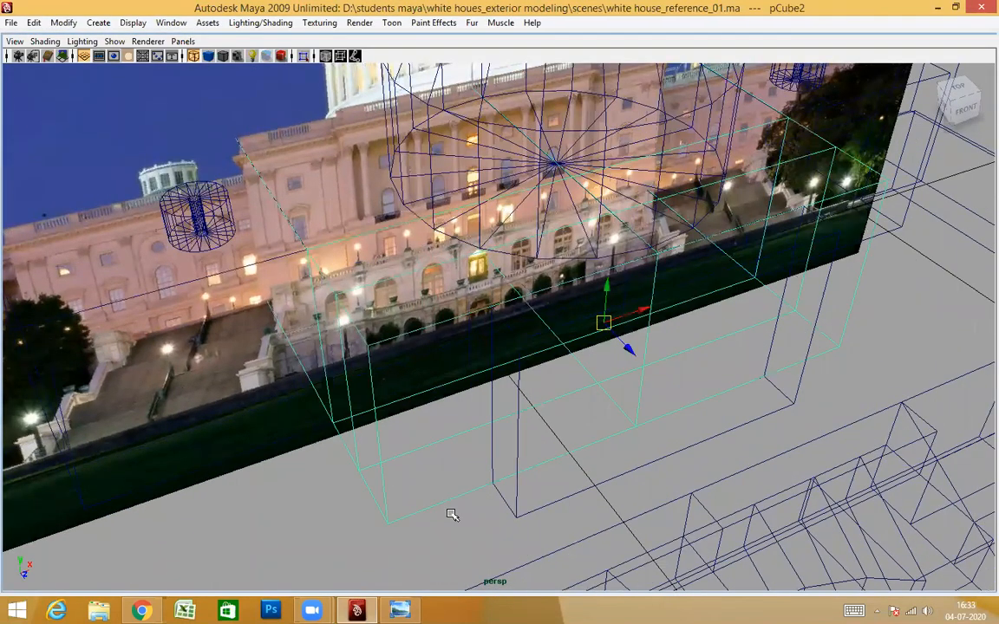
# Step: Compare the central building block with the facade reference image in shaded perspective and front views, and clear the selection
pyautogui.press('5')
pyautogui.scroll(-4, 471, 379)
pyautogui.scroll(4, 471, 379)
pyautogui.moveTo(471, 381)
pyautogui.keyDown('alt'); pyautogui.mouseDown()
pyautogui.moveTo(446, 418)
pyautogui.moveTo(395, 386)
pyautogui.mouseUp(); pyautogui.keyUp('alt')
pyautogui.keyDown('alt'); pyautogui.moveTo(495, 401); pyautogui.dragTo(477, 435); pyautogui.keyUp('alt')
pyautogui.press('space')
pyautogui.keyDown('alt'); pyautogui.moveTo(512, 403); pyautogui.dragTo(565, 374, button='right'); pyautogui.keyUp('alt')
pyautogui.keyDown('alt'); pyautogui.moveTo(565, 374); pyautogui.dragTo(544, 455, button='middle'); pyautogui.keyUp('alt')
pyautogui.keyDown('alt'); pyautogui.moveTo(536, 409); pyautogui.dragTo(424, 457, button='middle'); pyautogui.keyUp('alt')
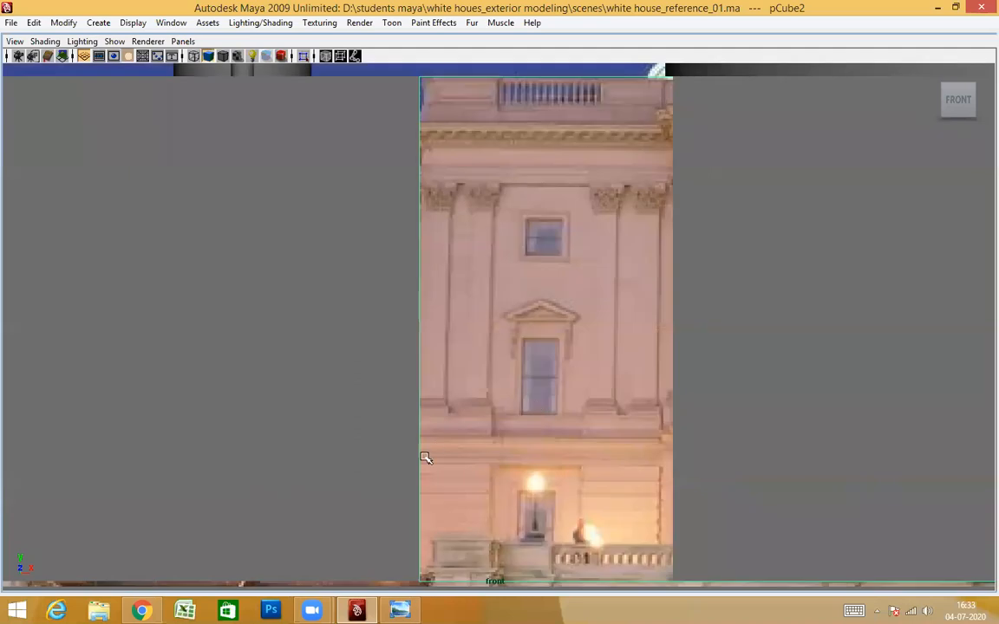
pyautogui.scroll(-8, 460, 442)
pyautogui.scroll(2, 473, 373)
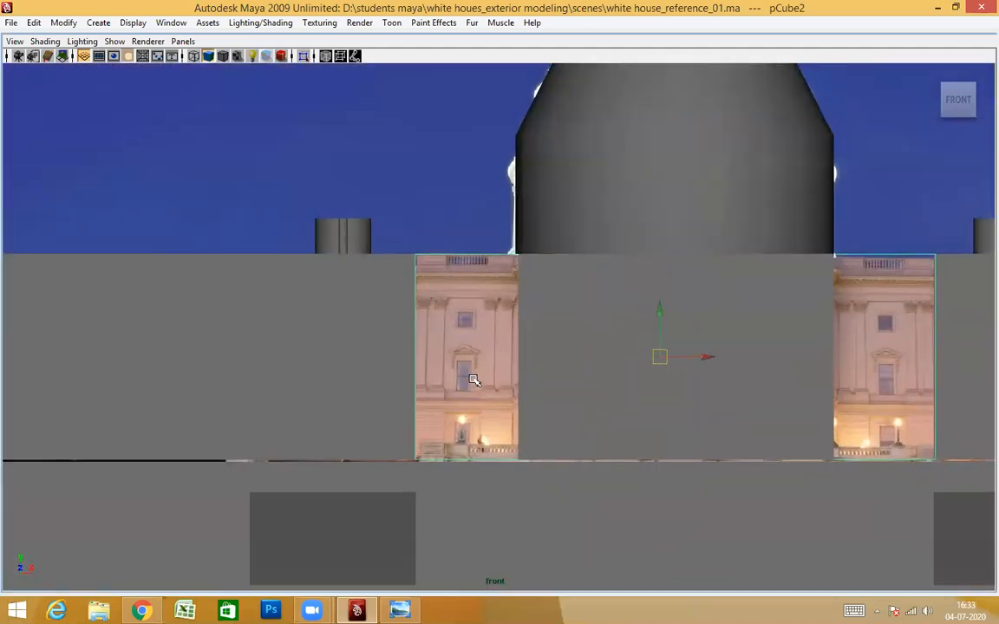
pyautogui.press('4')
pyautogui.press('5')
pyautogui.press('space')
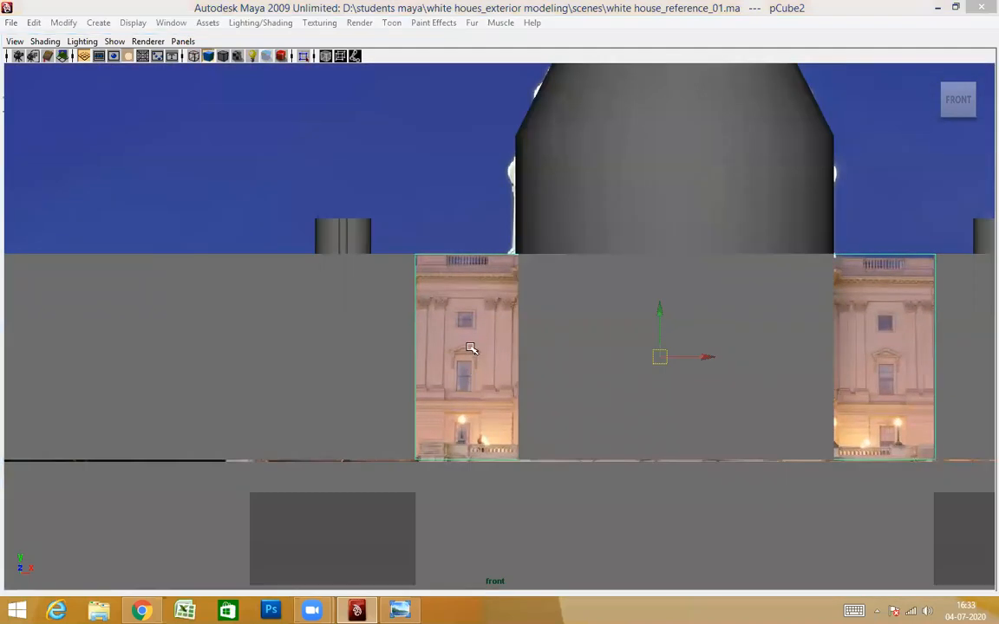
pyautogui.moveTo(471, 380); pyautogui.dragTo(473, 347)
pyautogui.keyDown('alt'); pyautogui.moveTo(563, 428); pyautogui.dragTo(113, 355, button='right'); pyautogui.keyUp('alt')
pyautogui.click(109, 339)
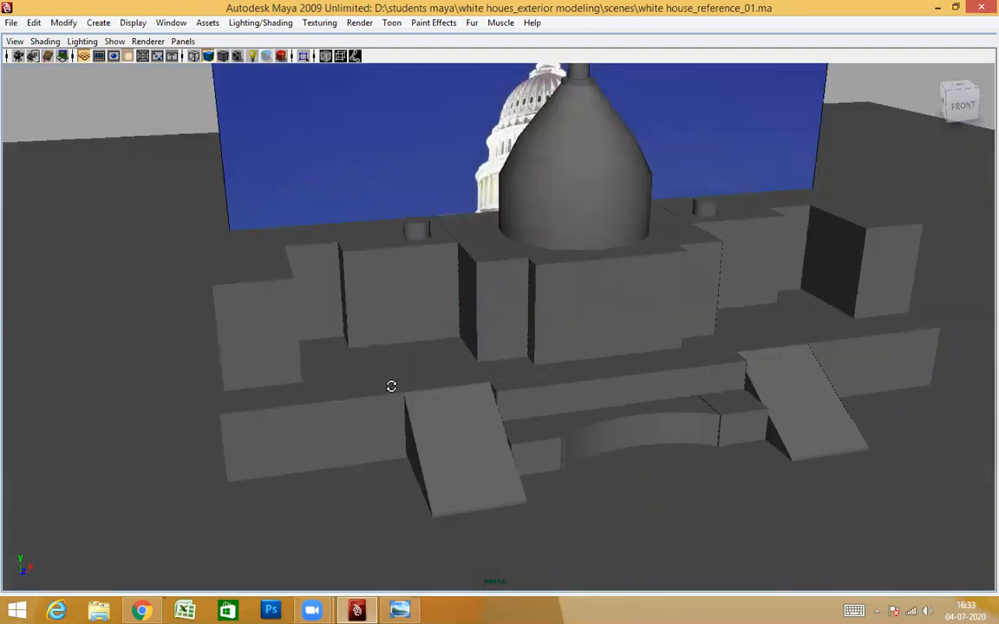
# Step: Examine how the wireframe blocks line up with the facade reference image in the front view
pyautogui.keyDown('alt'); pyautogui.moveTo(390, 386); pyautogui.dragTo(382, 367); pyautogui.keyUp('alt')
pyautogui.press('space')
pyautogui.moveTo(444, 355); pyautogui.dragTo(446, 402)
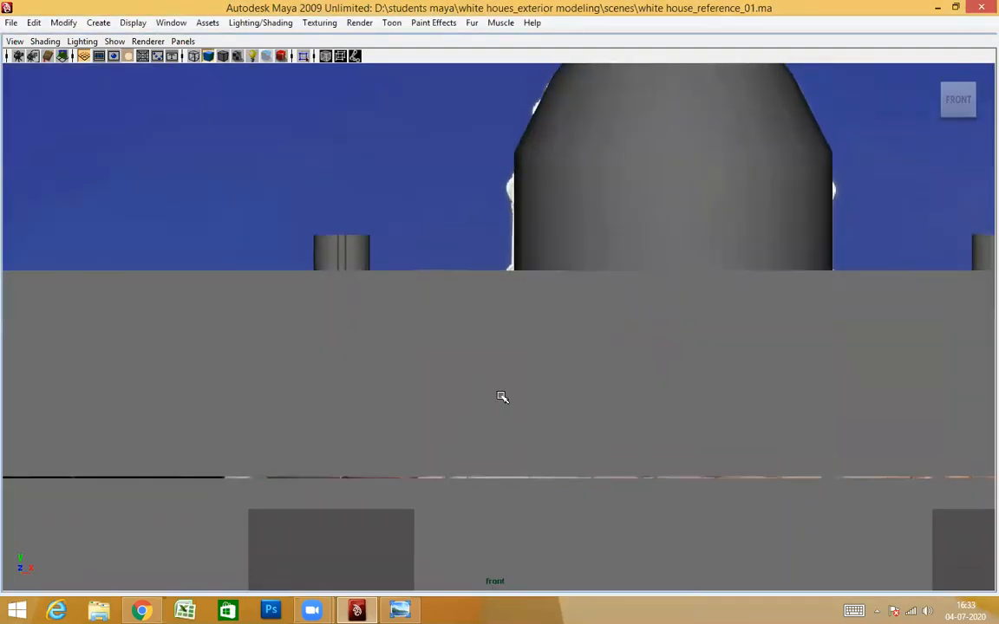
pyautogui.press('6')
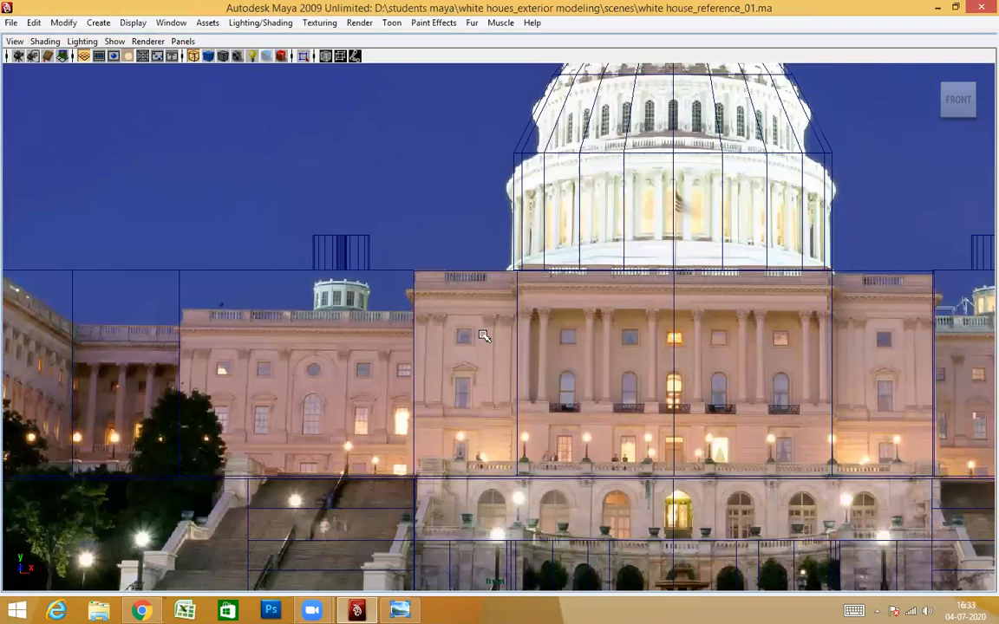
pyautogui.scroll(2, 482, 335)
pyautogui.scroll(-1, 392, 208)
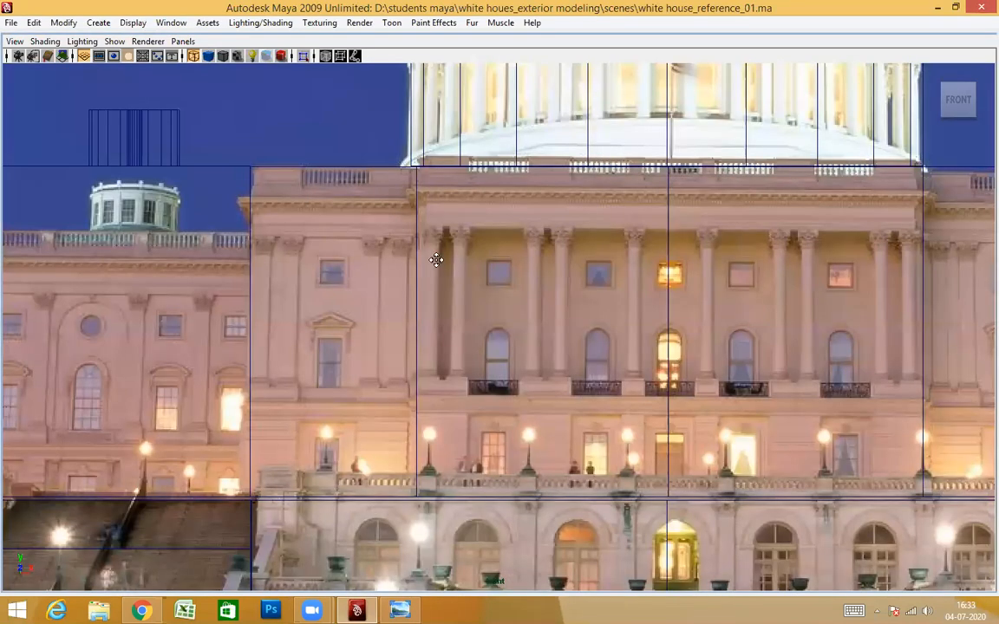
pyautogui.scroll(-2, 503, 211)
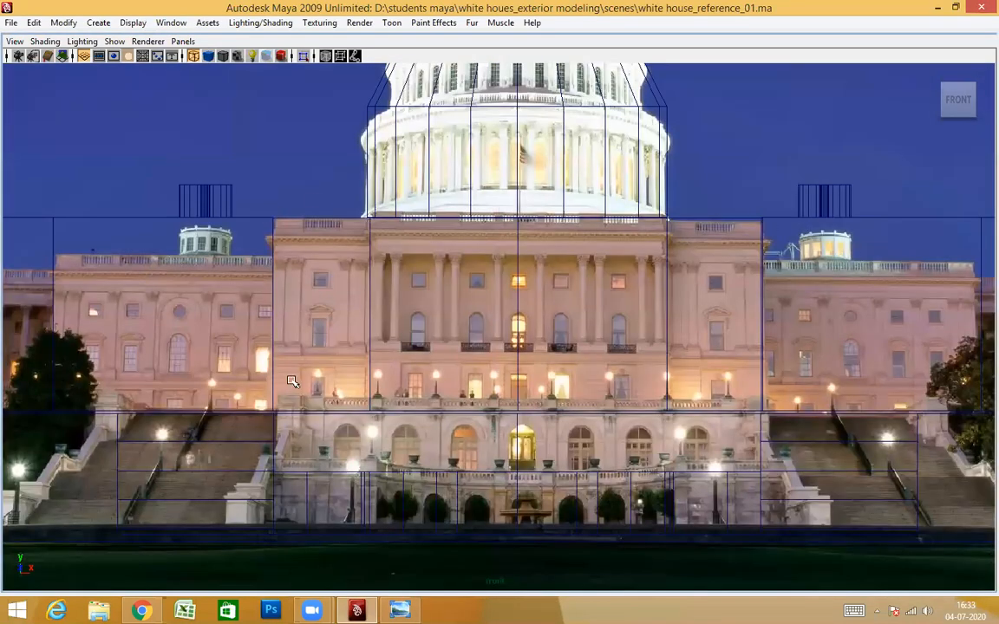
# Step: Select the central building block in the perspective view and examine its wireframe against the reference image
pyautogui.press('space')
pyautogui.press('space')
pyautogui.keyDown('alt'); pyautogui.moveTo(646, 288); pyautogui.dragTo(589, 353); pyautogui.keyUp('alt')
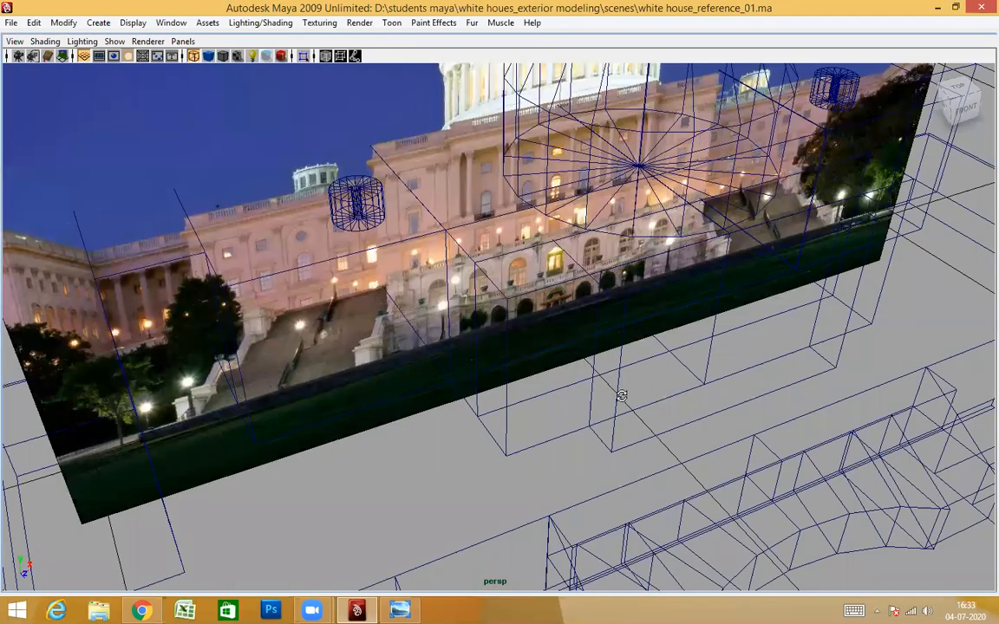
pyautogui.click(562, 355)
pyautogui.keyDown('alt'); pyautogui.moveTo(695, 374); pyautogui.dragTo(510, 302); pyautogui.keyUp('alt')
pyautogui.scroll(4, 560, 305)
pyautogui.keyDown('alt'); pyautogui.moveTo(523, 430); pyautogui.dragTo(300, 373); pyautogui.keyUp('alt')
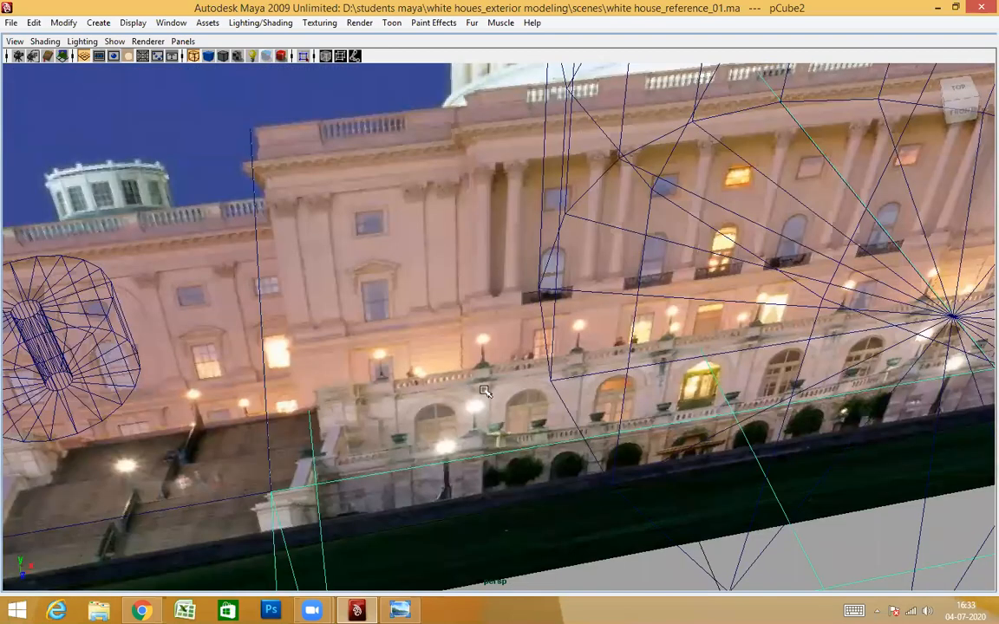
pyautogui.keyDown('alt'); pyautogui.moveTo(492, 320); pyautogui.dragTo(488, 304); pyautogui.keyUp('alt')
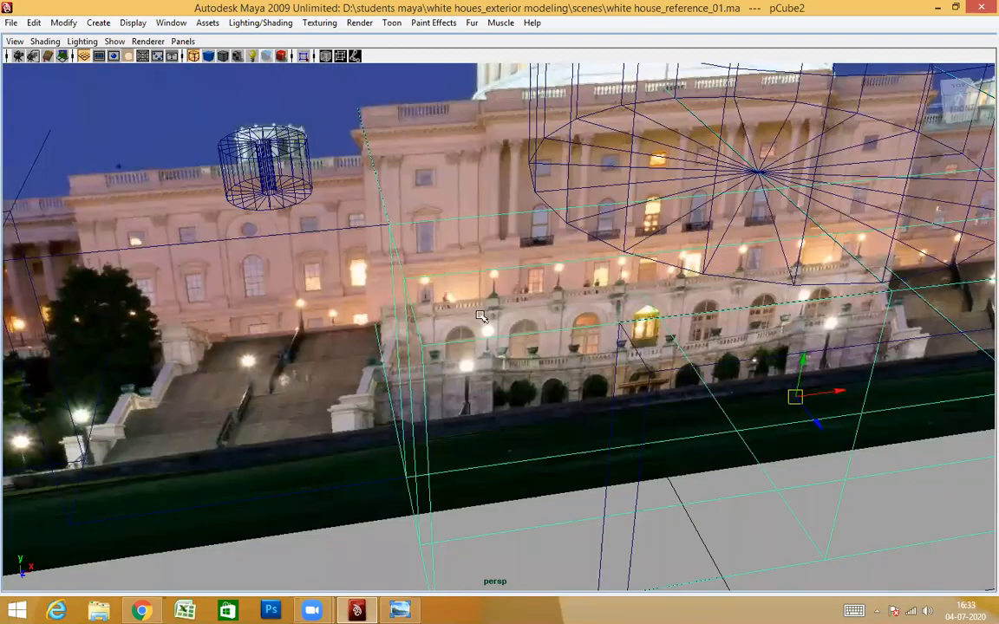
# Step: Examine the windows, pilasters and cornice of the section beside the columns in the front-view reference image
pyautogui.press('space')
pyautogui.press('space')
pyautogui.scroll(3, 420, 308)
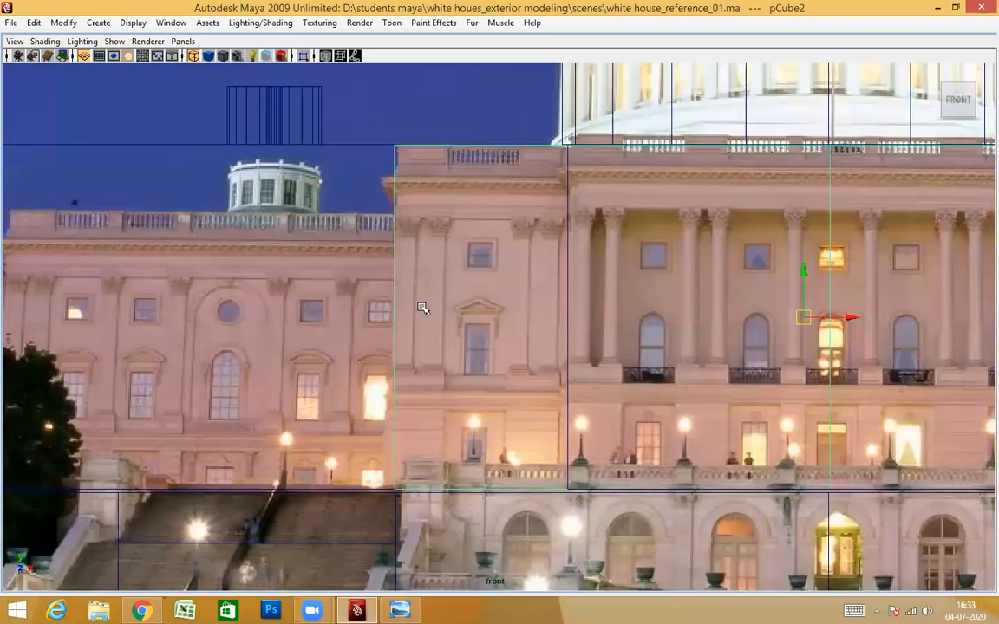
pyautogui.scroll(1, 446, 351)
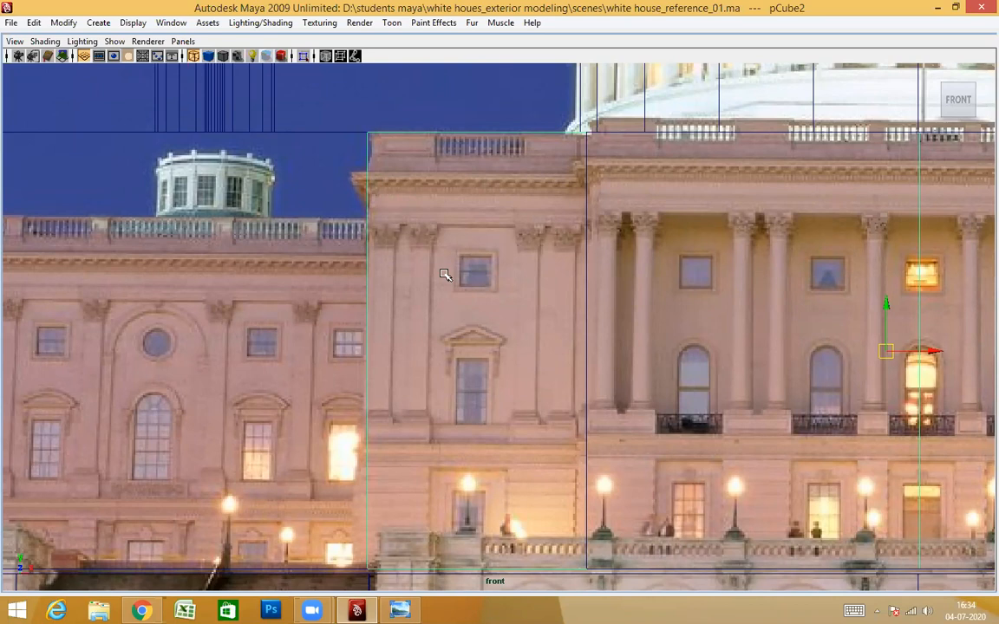
pyautogui.keyDown('alt'); pyautogui.moveTo(687, 242); pyautogui.dragTo(649, 246, button='middle'); pyautogui.keyUp('alt')
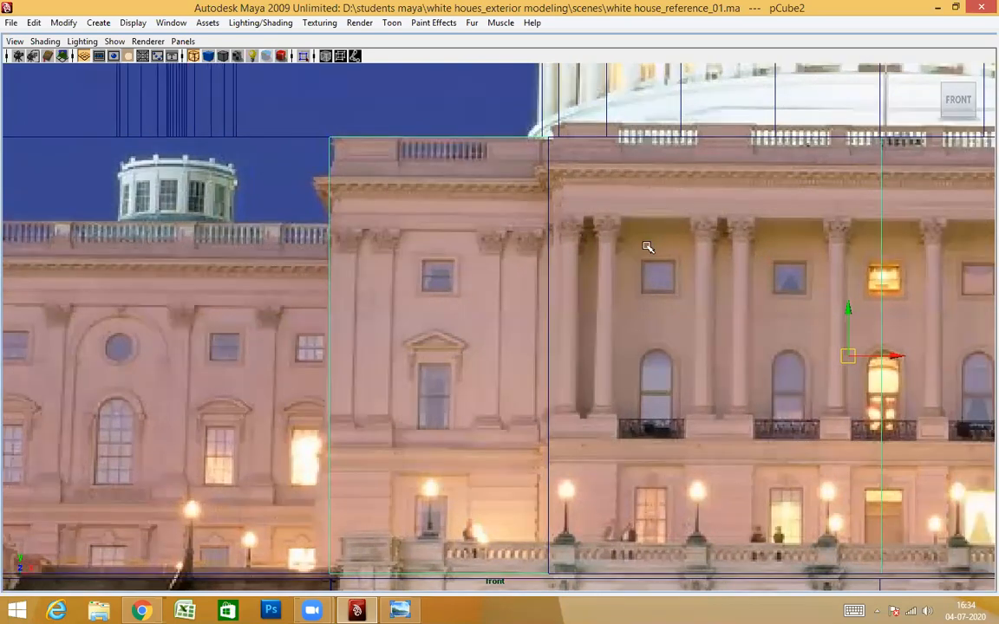
pyautogui.keyDown('alt'); pyautogui.moveTo(459, 248); pyautogui.dragTo(574, 171, button='middle'); pyautogui.keyUp('alt')
pyautogui.keyDown('alt'); pyautogui.moveTo(468, 161); pyautogui.dragTo(446, 233, button='middle'); pyautogui.keyUp('alt')
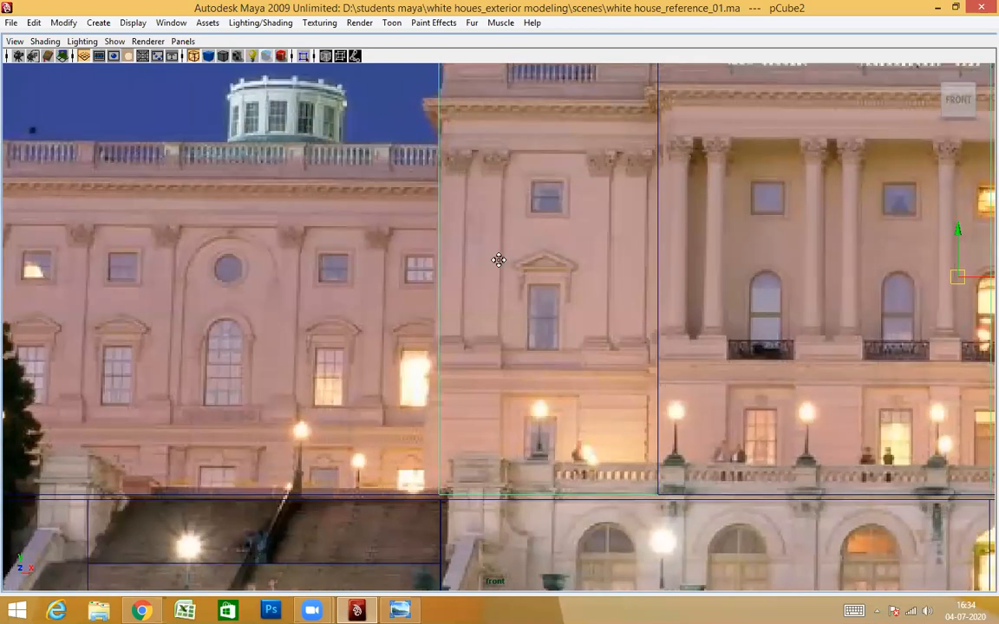
pyautogui.keyDown('alt'); pyautogui.moveTo(380, 182); pyautogui.dragTo(429, 412, button='middle'); pyautogui.keyUp('alt')
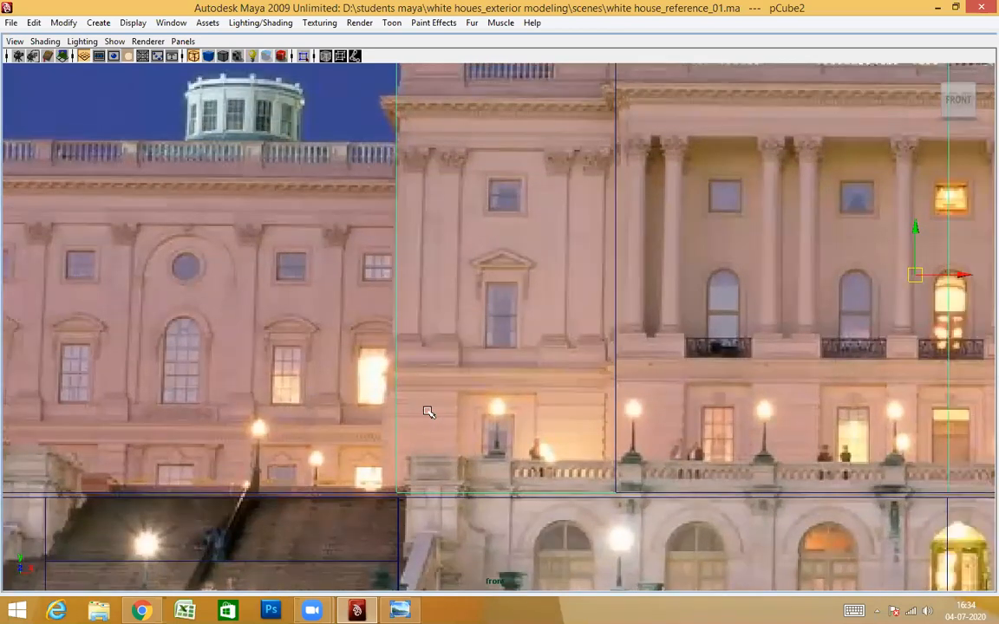
# Step: Select the edge loop on the central block beside the projecting front section and inspect it in shaded display
pyautogui.press('space')
pyautogui.moveTo(466, 257); pyautogui.dragTo(468, 221)
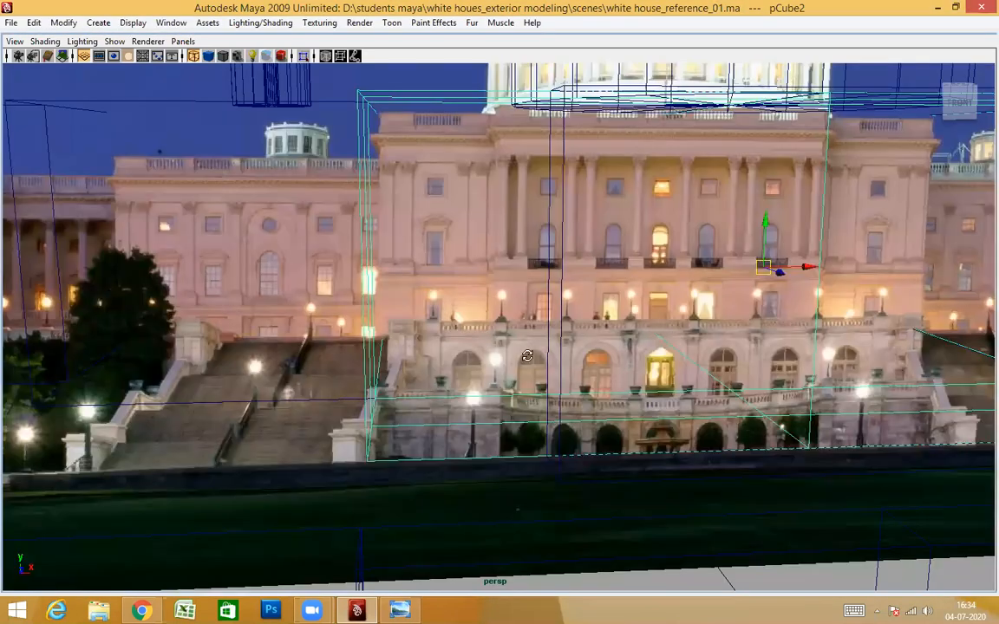
pyautogui.keyDown('alt'); pyautogui.moveTo(591, 359); pyautogui.dragTo(659, 397); pyautogui.keyUp('alt')
pyautogui.keyDown('alt'); pyautogui.moveTo(509, 402); pyautogui.dragTo(475, 385); pyautogui.keyUp('alt')
pyautogui.moveTo(476, 390); pyautogui.dragTo(474, 369, button='right')
pyautogui.click(473, 386)
pyautogui.keyDown('ctrl'); pyautogui.moveTo(468, 433); pyautogui.dragTo(412, 453, button='right'); pyautogui.keyUp('ctrl')
pyautogui.keyDown('alt'); pyautogui.moveTo(569, 486); pyautogui.dragTo(546, 273); pyautogui.keyUp('alt')
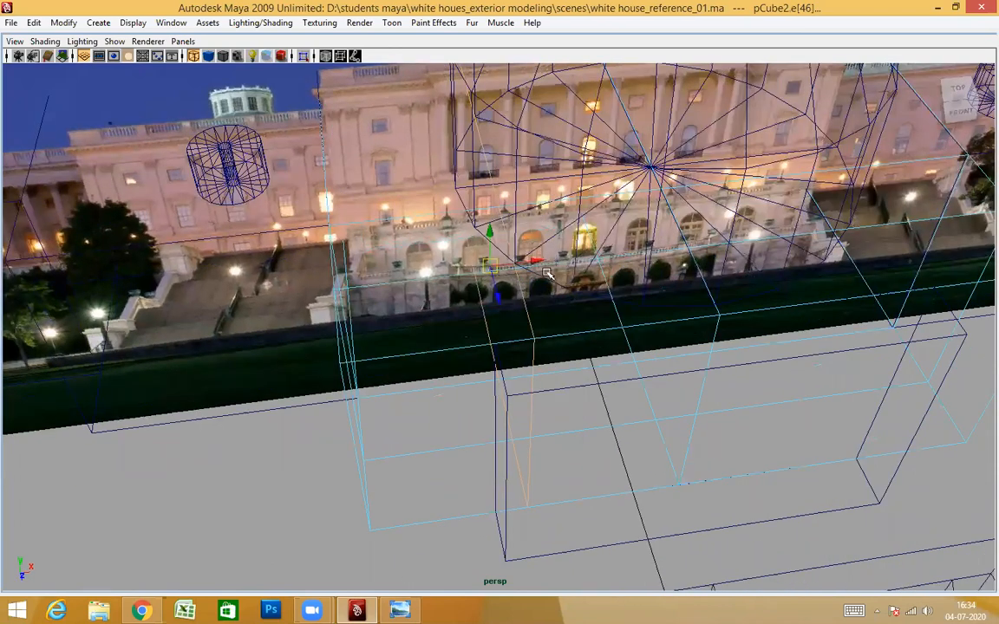
pyautogui.keyDown('alt'); pyautogui.moveTo(566, 371); pyautogui.dragTo(569, 555); pyautogui.keyUp('alt')
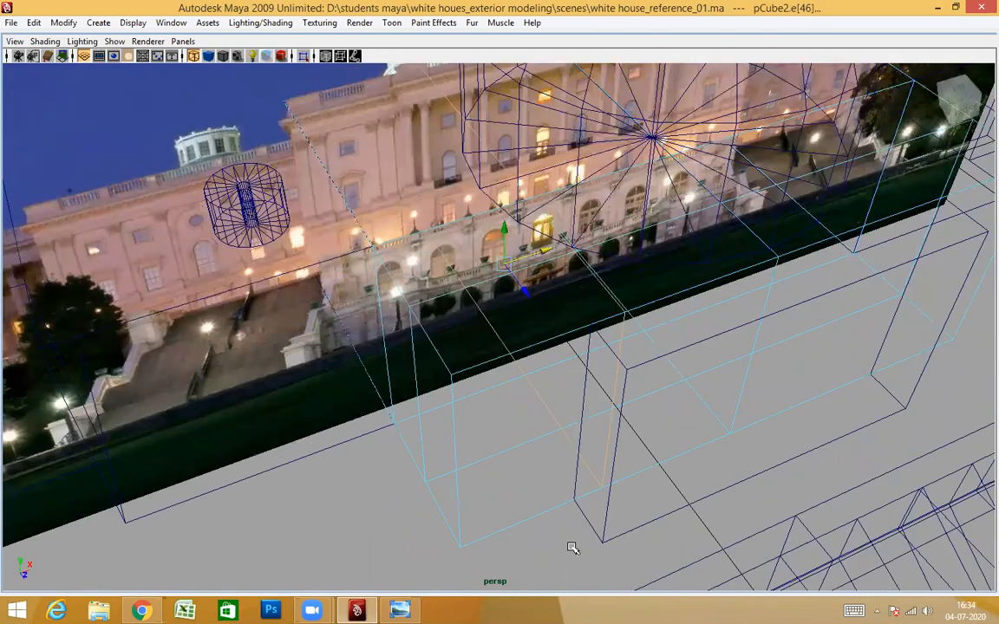
pyautogui.click(605, 537)
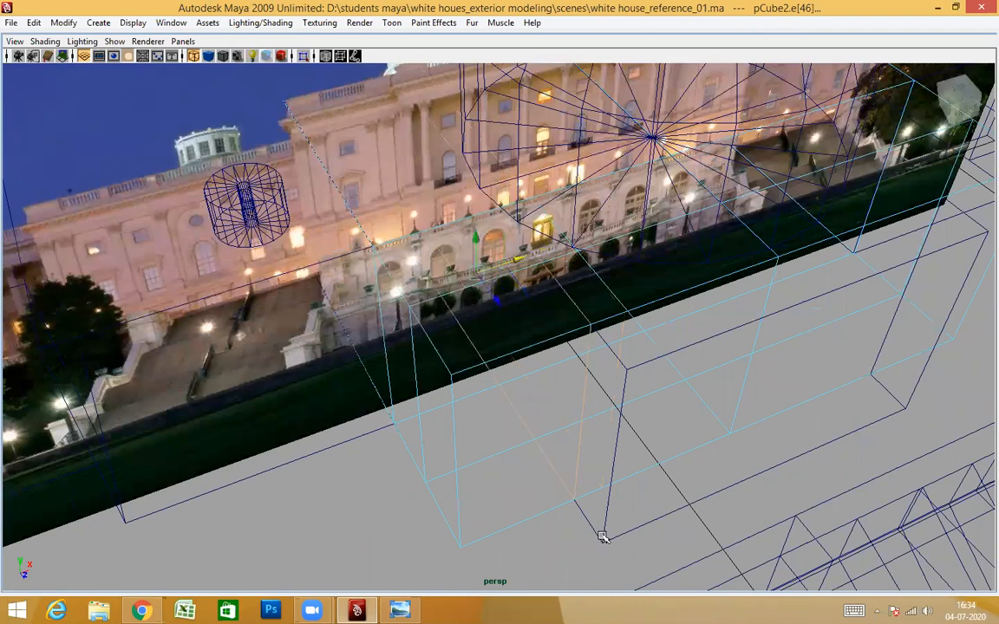
pyautogui.press('5')
pyautogui.keyDown('alt'); pyautogui.moveTo(531, 482); pyautogui.dragTo(569, 306); pyautogui.keyUp('alt')
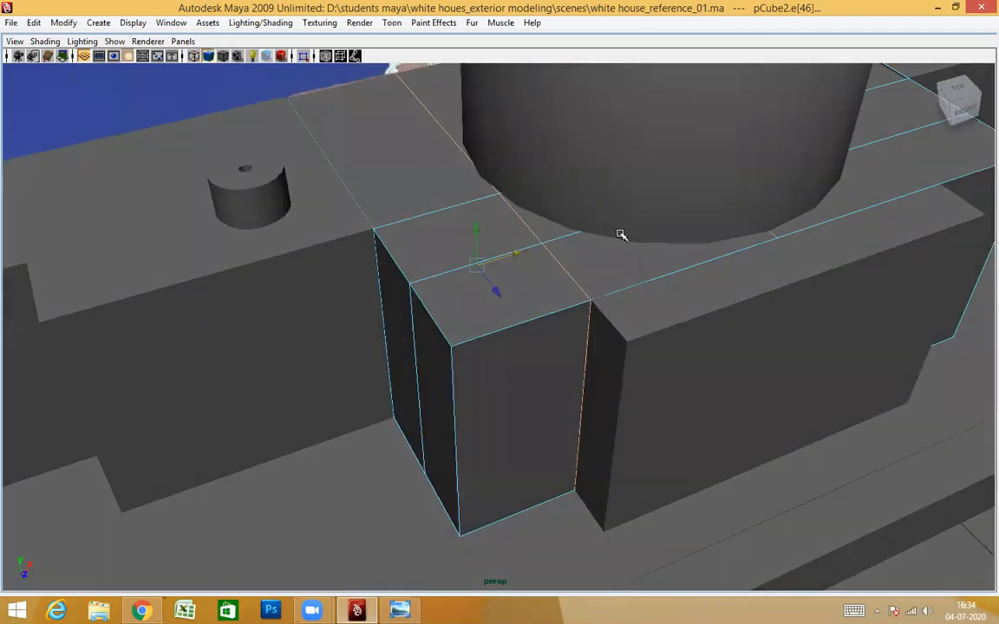
# Step: Leave edge selection on the central block, clear the selection, and examine the shaded building around the dome
pyautogui.press('F8')
pyautogui.keyDown('alt'); pyautogui.moveTo(553, 374); pyautogui.dragTo(445, 238); pyautogui.keyUp('alt')
pyautogui.keyDown('alt'); pyautogui.moveTo(455, 335); pyautogui.dragTo(600, 392); pyautogui.keyUp('alt')
pyautogui.click(249, 245)
pyautogui.scroll(-4, 605, 432)
pyautogui.keyDown('alt'); pyautogui.moveTo(609, 432); pyautogui.dragTo(577, 356); pyautogui.keyUp('alt')
pyautogui.scroll(3, 578, 357)
pyautogui.scroll(5, 529, 336)
pyautogui.keyDown('alt'); pyautogui.moveTo(403, 356); pyautogui.dragTo(513, 401); pyautogui.keyUp('alt')
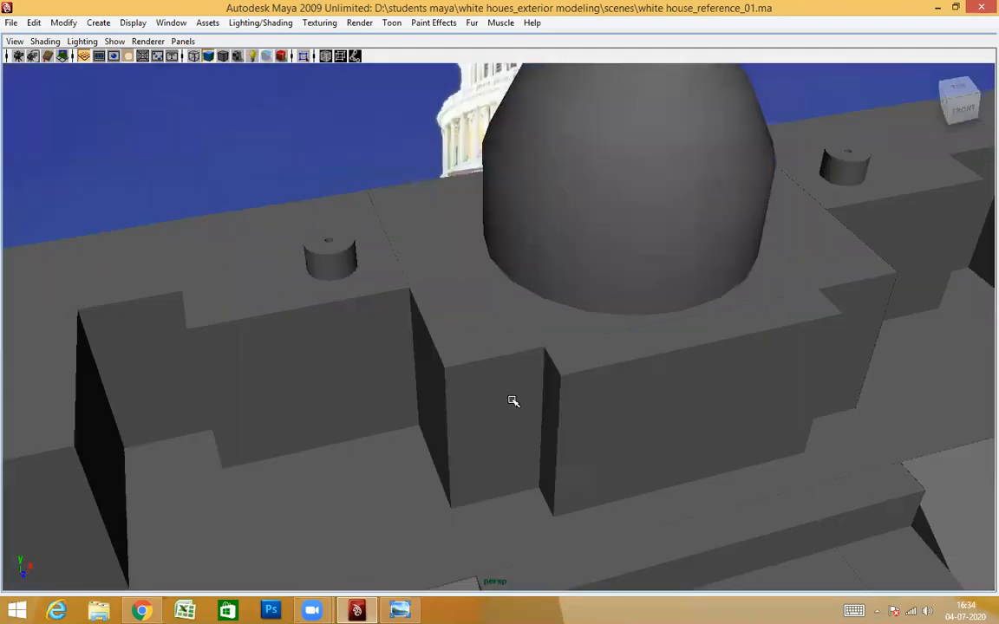
# Step: Select all the building objects to inspect the massing from the side and at an angle, and clear the selection
pyautogui.click(512, 401)
pyautogui.scroll(-6, 564, 446)
pyautogui.keyDown('alt'); pyautogui.moveTo(653, 453); pyautogui.dragTo(701, 176); pyautogui.keyUp('alt')
pyautogui.moveTo(454, 441); pyautogui.dragTo(421, 399)
pyautogui.scroll(4, 629, 403)
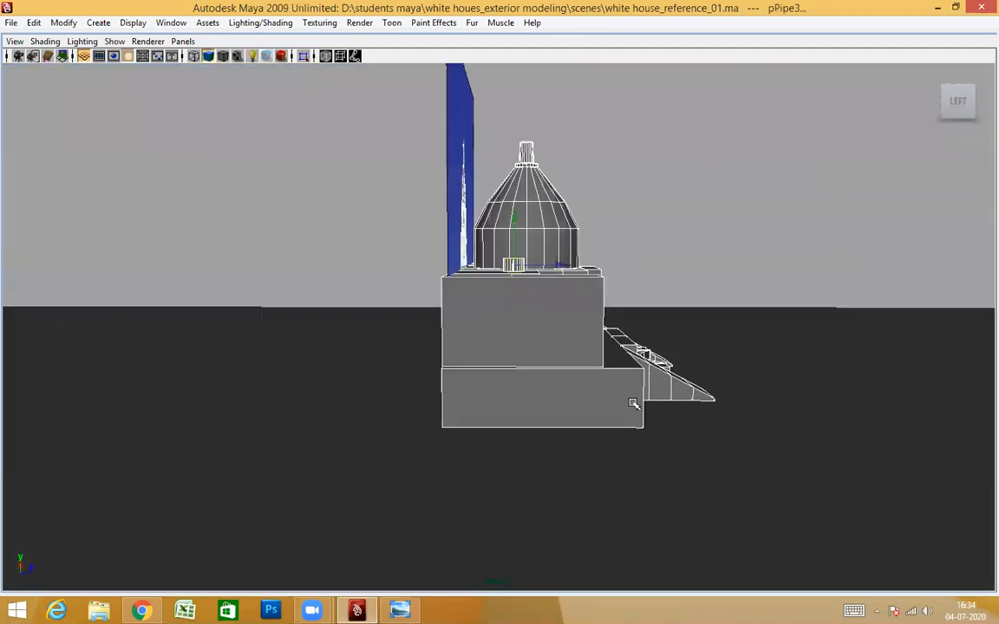
pyautogui.keyDown('alt'); pyautogui.moveTo(632, 403); pyautogui.dragTo(576, 422); pyautogui.keyUp('alt')
pyautogui.keyDown('alt'); pyautogui.moveTo(663, 234); pyautogui.dragTo(667, 368); pyautogui.keyUp('alt')
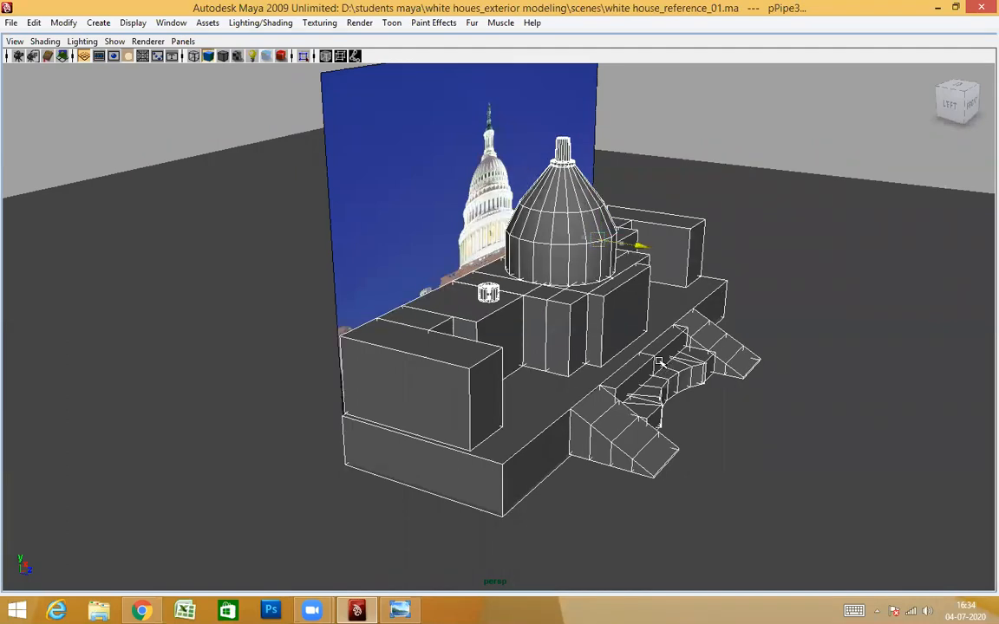
pyautogui.keyDown('alt'); pyautogui.moveTo(555, 357); pyautogui.dragTo(648, 355); pyautogui.keyUp('alt')
pyautogui.keyDown('alt'); pyautogui.moveTo(475, 360); pyautogui.dragTo(512, 305); pyautogui.keyUp('alt')
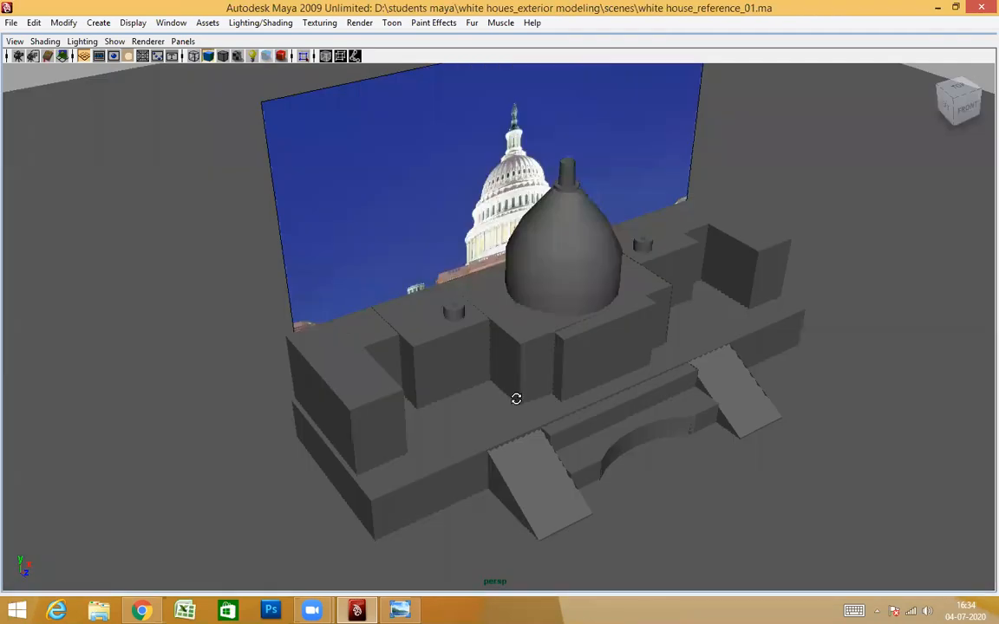
# Step: Select the central building block beneath the dome and inspect its shape in the shaded perspective view
pyautogui.keyDown('alt'); pyautogui.moveTo(516, 399); pyautogui.dragTo(528, 330, button='right'); pyautogui.keyUp('alt')
pyautogui.keyDown('alt'); pyautogui.moveTo(528, 330); pyautogui.dragTo(537, 436); pyautogui.keyUp('alt')
pyautogui.click(543, 400)
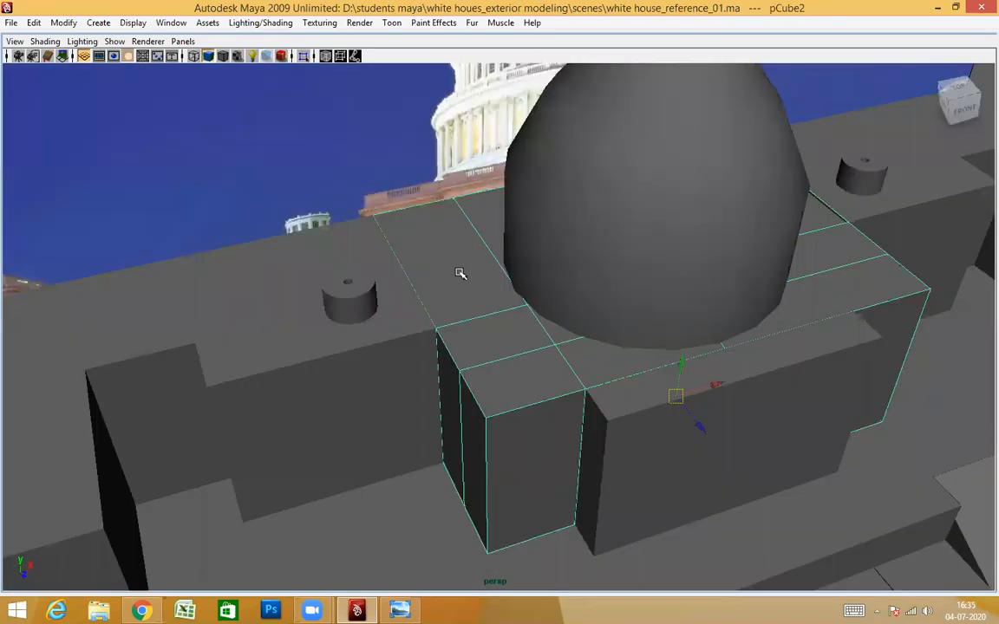
pyautogui.keyDown('alt'); pyautogui.moveTo(461, 274); pyautogui.dragTo(463, 404); pyautogui.keyUp('alt')
pyautogui.keyDown('alt'); pyautogui.moveTo(430, 416); pyautogui.dragTo(528, 360, button='right'); pyautogui.keyUp('alt')
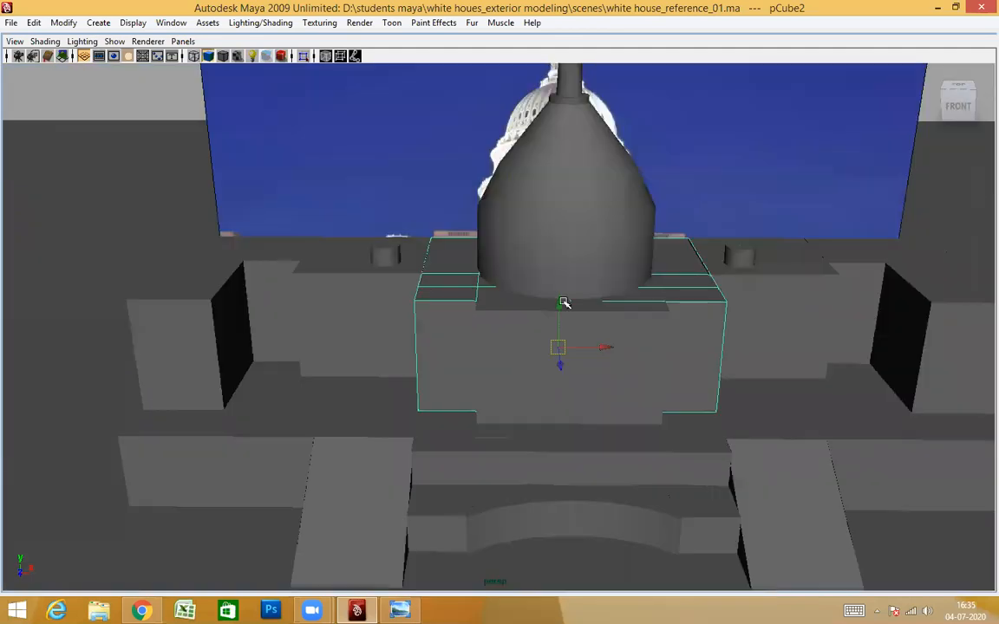
pyautogui.keyDown('alt'); pyautogui.moveTo(563, 301); pyautogui.dragTo(290, 324); pyautogui.keyUp('alt')
pyautogui.keyDown('alt'); pyautogui.moveTo(289, 324); pyautogui.dragTo(504, 385, button='right'); pyautogui.keyUp('alt')
pyautogui.keyDown('alt'); pyautogui.moveTo(505, 385); pyautogui.dragTo(556, 357); pyautogui.keyUp('alt')
# Step: Compare the selected central block with the facade reference in wireframe, in both front and perspective views
pyautogui.press('space')
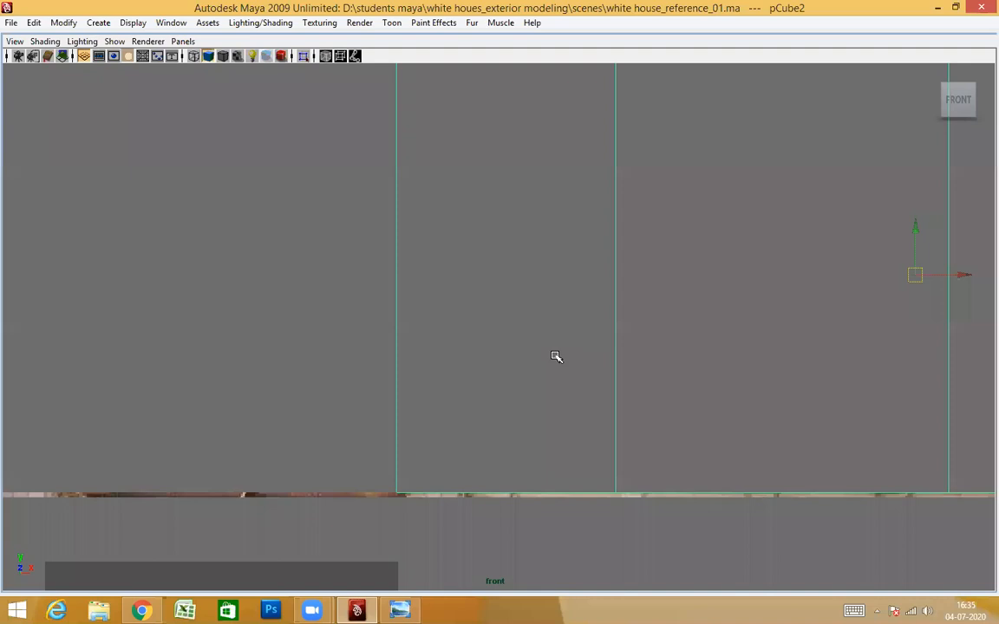
pyautogui.press('4')
pyautogui.moveTo(595, 265)
pyautogui.keyDown('alt'); pyautogui.mouseDown(button='middle')
pyautogui.moveTo(585, 379)
pyautogui.moveTo(572, 376)
pyautogui.mouseUp(button='middle'); pyautogui.keyUp('alt')
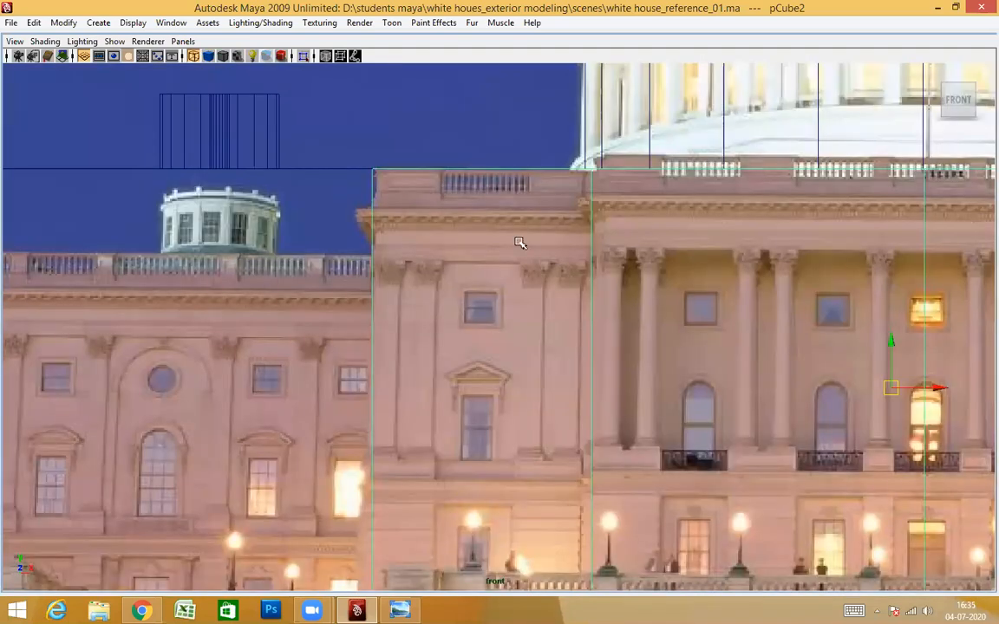
pyautogui.keyDown('alt'); pyautogui.moveTo(519, 242); pyautogui.dragTo(555, 344, button='middle'); pyautogui.keyUp('alt')
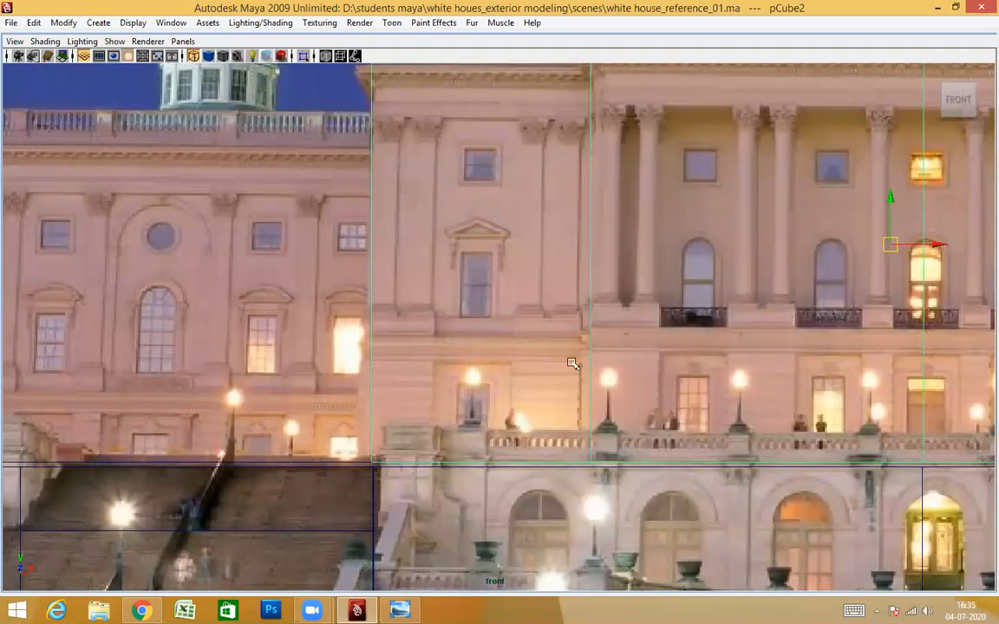
pyautogui.press('space')
pyautogui.press('space')
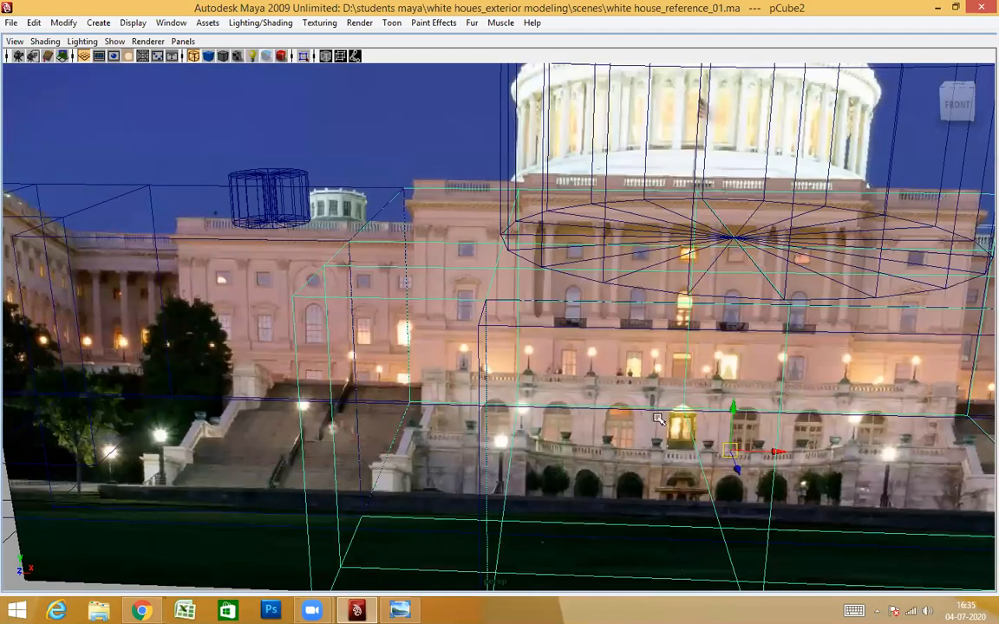
pyautogui.keyDown('alt'); pyautogui.moveTo(658, 419); pyautogui.dragTo(659, 419); pyautogui.keyUp('alt')
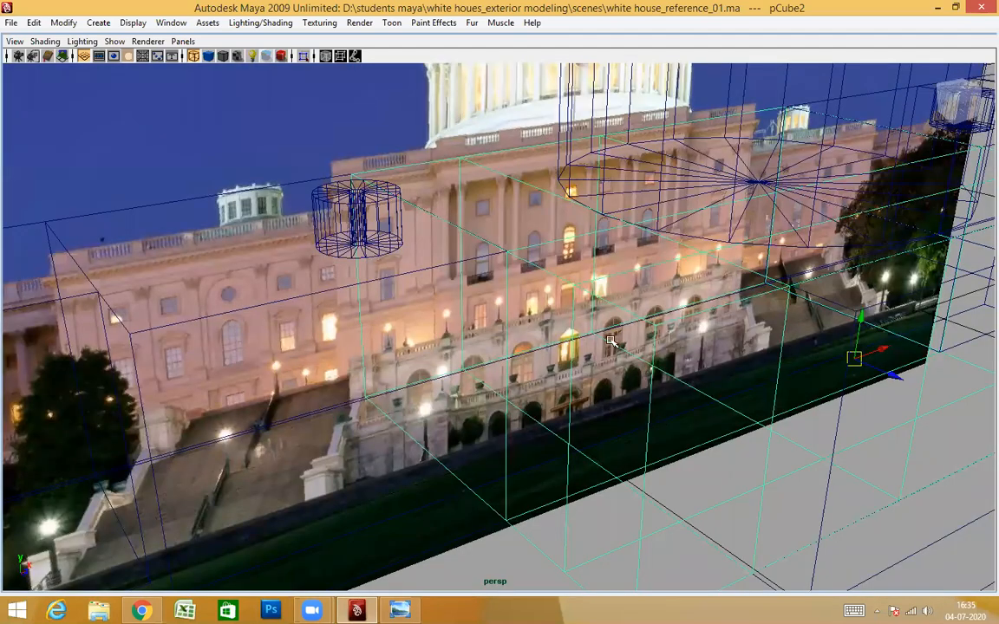
# Step: Duplicate the front face of the central block's projecting side section with Separate duplicated faces enabled and an offset of 0
pyautogui.press('5')
pyautogui.keyDown('alt'); pyautogui.moveTo(552, 308); pyautogui.dragTo(614, 312); pyautogui.keyUp('alt')
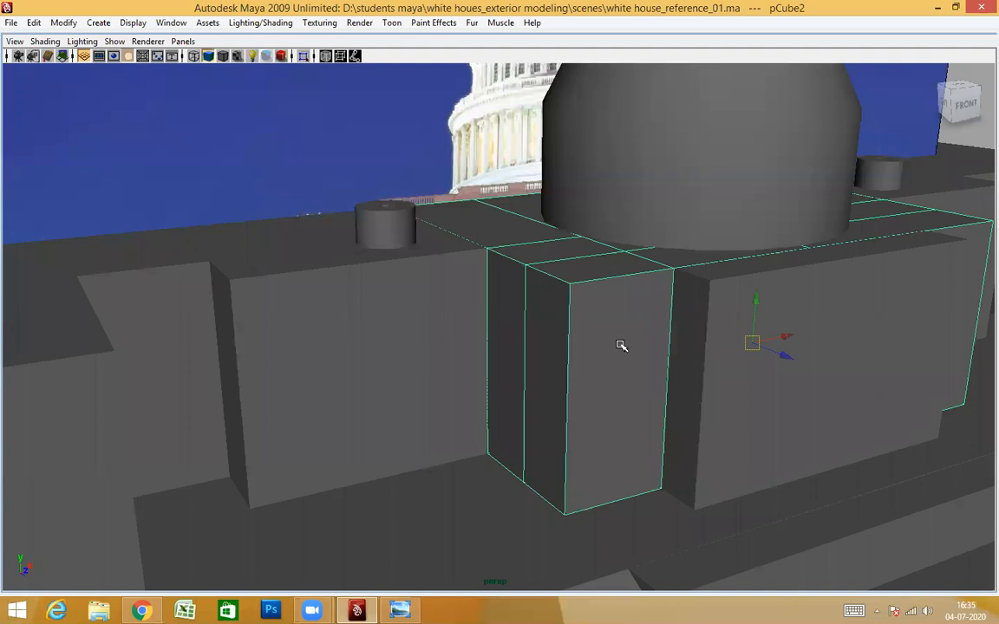
pyautogui.click(596, 335)
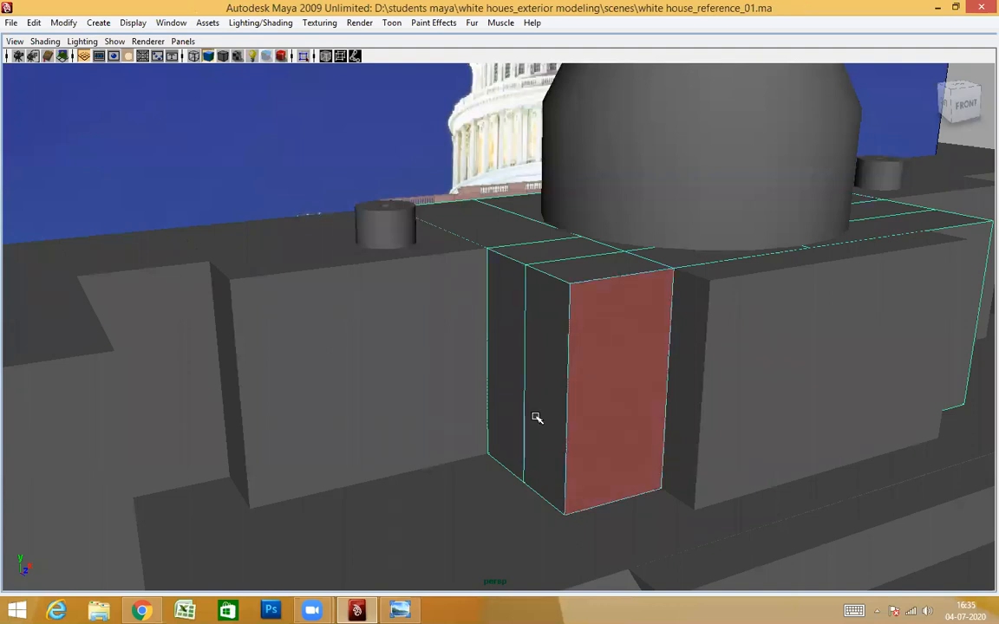
pyautogui.keyDown('alt'); pyautogui.moveTo(536, 419); pyautogui.dragTo(511, 441); pyautogui.keyUp('alt')
pyautogui.keyDown('alt'); pyautogui.moveTo(527, 358); pyautogui.dragTo(527, 358); pyautogui.keyUp('alt')
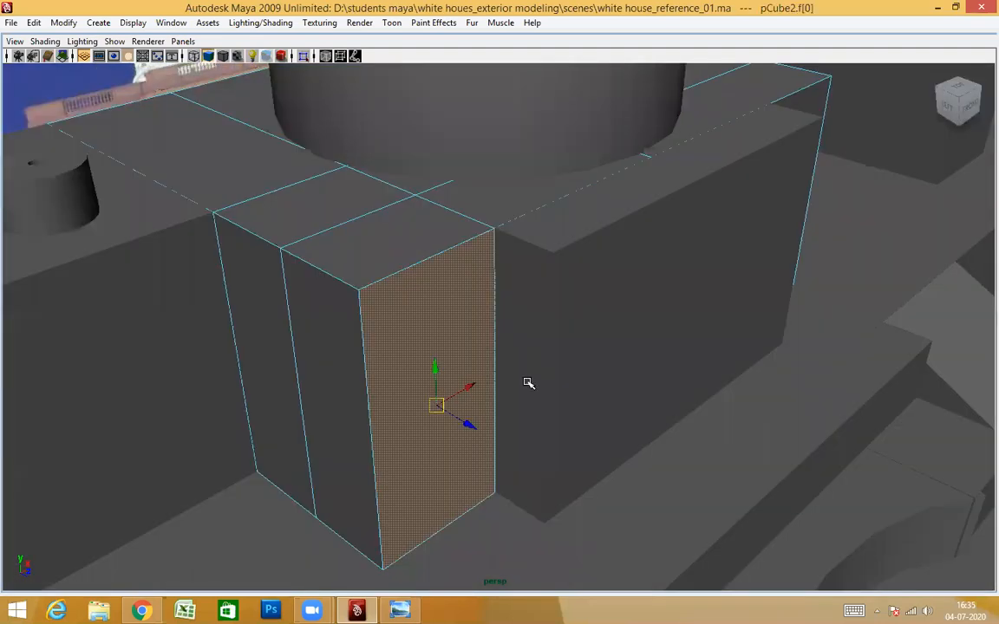
pyautogui.keyDown('shift'); pyautogui.moveTo(525, 358); pyautogui.dragTo(528, 467, button='right'); pyautogui.keyUp('shift')
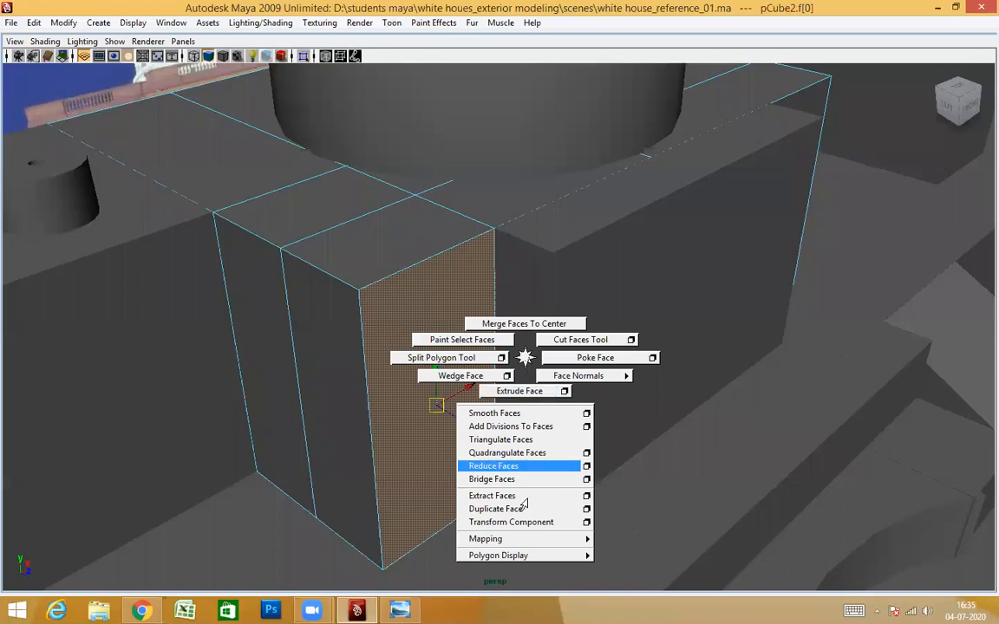
pyautogui.click(586, 509)
pyautogui.click(587, 94)
pyautogui.click(644, 129)
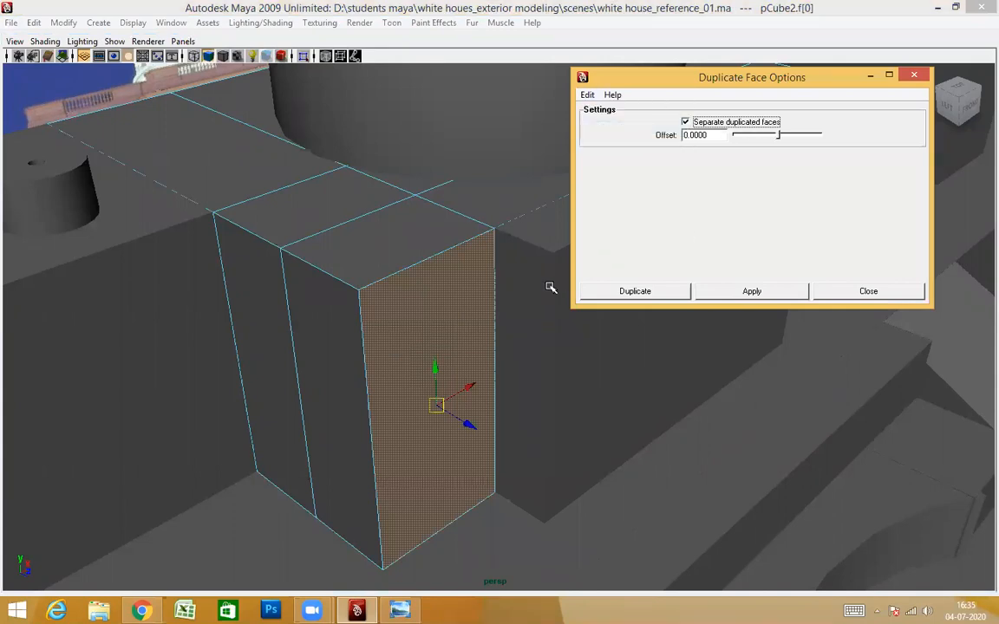
pyautogui.click(637, 294)
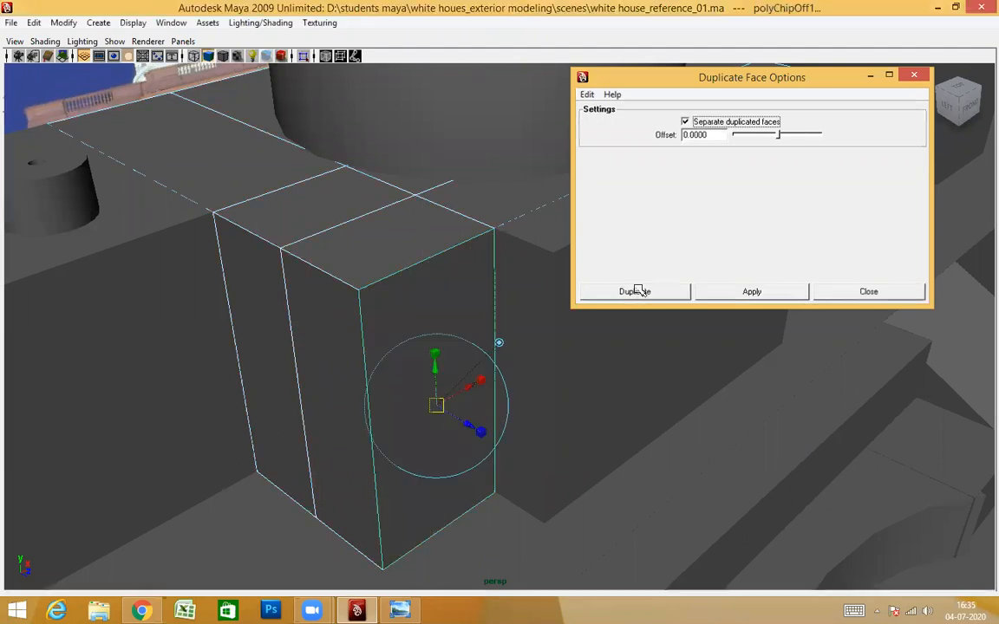
# Step: Move the duplicated face forward, clear of the central block's front, and clear the selection
pyautogui.keyDown('alt'); pyautogui.moveTo(574, 408); pyautogui.dragTo(632, 417); pyautogui.keyUp('alt')
pyautogui.keyDown('alt'); pyautogui.moveTo(496, 381); pyautogui.dragTo(376, 311); pyautogui.keyUp('alt')
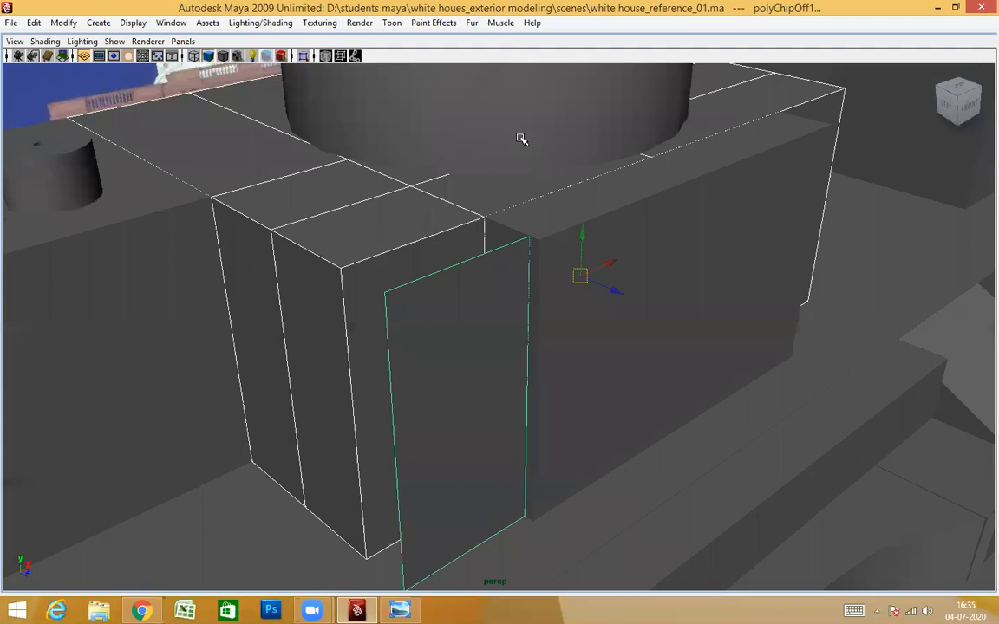
pyautogui.scroll(-5, 632, 303)
pyautogui.keyDown('alt'); pyautogui.moveTo(631, 304); pyautogui.dragTo(633, 280); pyautogui.keyUp('alt')
pyautogui.scroll(-4, 633, 280)
pyautogui.click(763, 116)
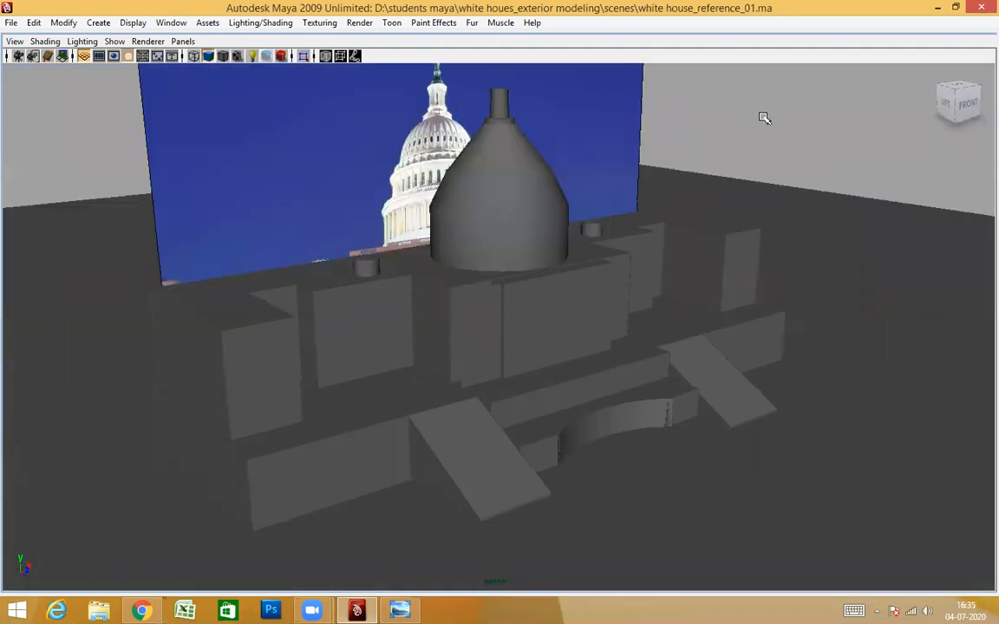
# Step: Select the detached facade face in front of the central block and center its pivot
pyautogui.scroll(5, 485, 383)
pyautogui.click(470, 340)
pyautogui.keyDown('alt'); pyautogui.moveTo(486, 381); pyautogui.dragTo(542, 342); pyautogui.keyUp('alt')
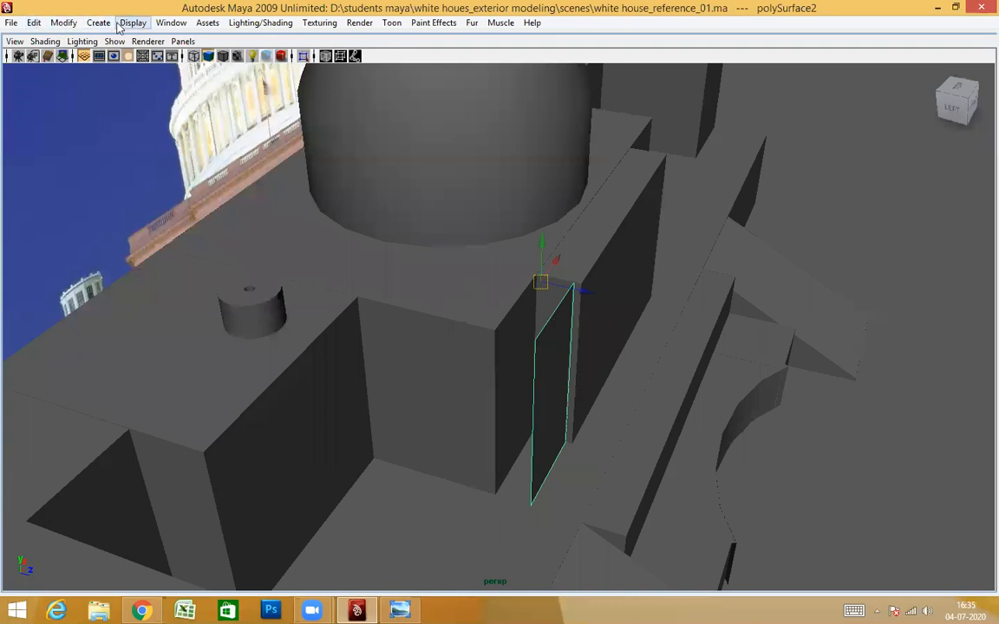
pyautogui.click(63, 22)
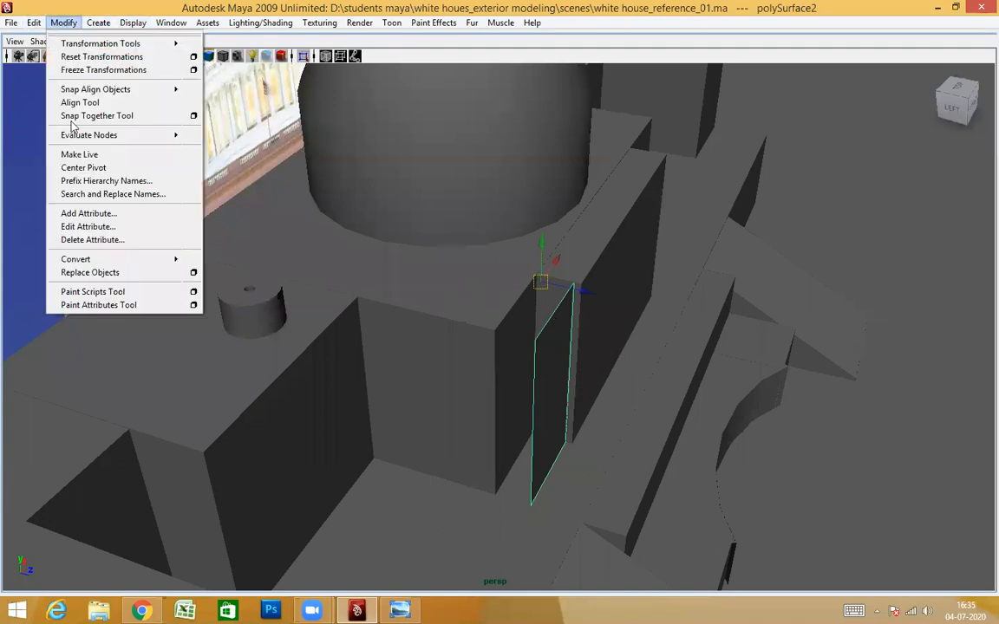
pyautogui.click(78, 166)
# Step: Compare the detached face's outline with the facade reference in the front and perspective wireframe views
pyautogui.keyDown('alt'); pyautogui.moveTo(551, 386); pyautogui.dragTo(510, 328); pyautogui.keyUp('alt')
pyautogui.press('space')
pyautogui.keyDown('alt'); pyautogui.moveTo(553, 319); pyautogui.dragTo(549, 327, button='right'); pyautogui.keyUp('alt')
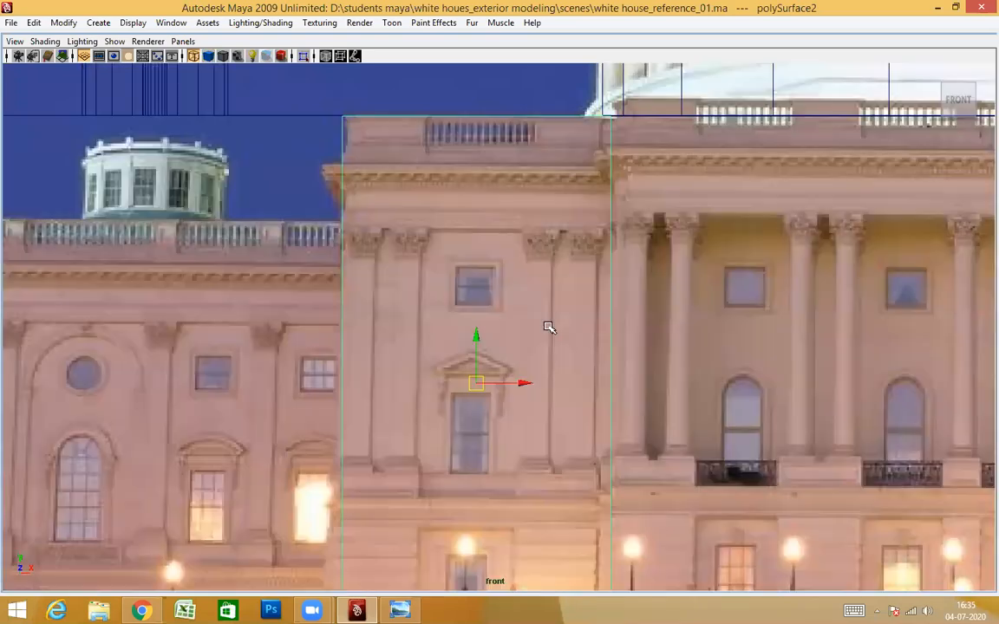
pyautogui.keyDown('alt'); pyautogui.moveTo(560, 328); pyautogui.dragTo(535, 225, button='middle'); pyautogui.keyUp('alt')
pyautogui.keyDown('alt'); pyautogui.moveTo(529, 234); pyautogui.dragTo(589, 344); pyautogui.keyUp('alt')
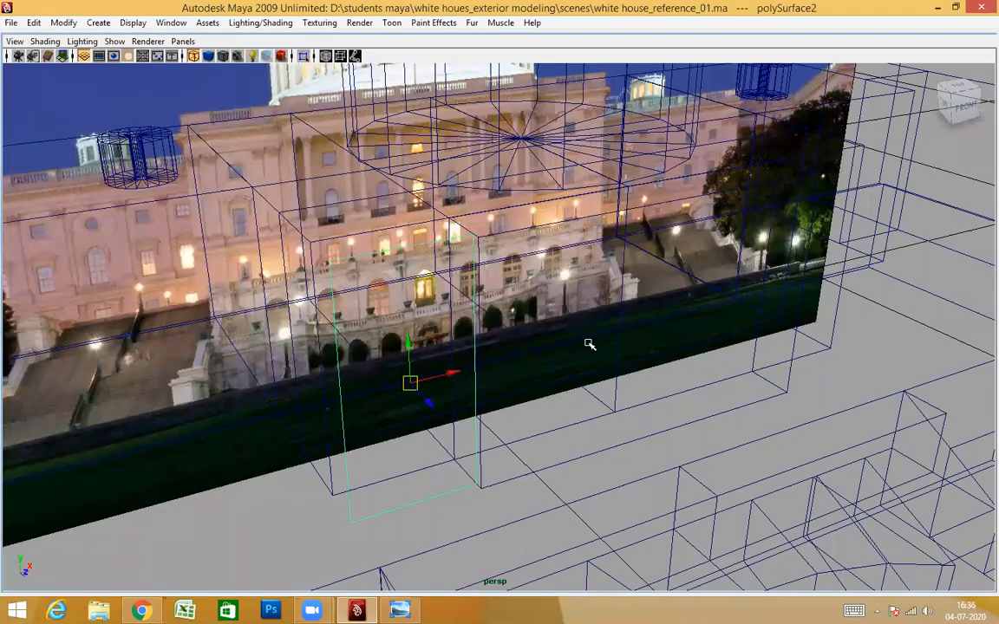
pyautogui.press('space')
pyautogui.press('space')
pyautogui.keyDown('alt'); pyautogui.moveTo(500, 248); pyautogui.dragTo(533, 224, button='middle'); pyautogui.keyUp('alt')
pyautogui.scroll(-3, 515, 276)
pyautogui.scroll(2, 556, 291)
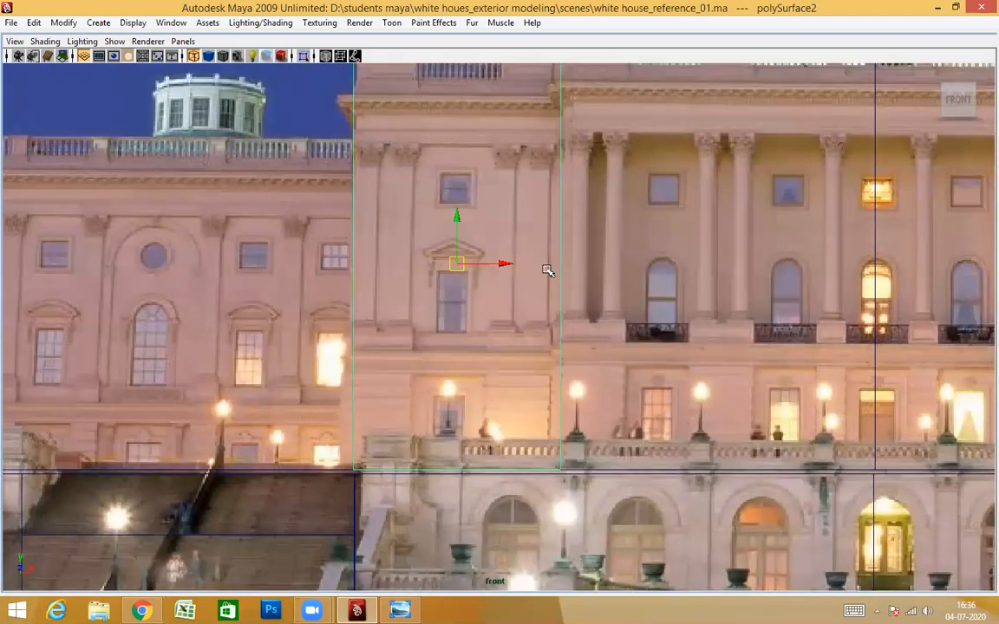
pyautogui.press('space')
pyautogui.press('space')
pyautogui.keyDown('alt'); pyautogui.moveTo(651, 350); pyautogui.dragTo(589, 303); pyautogui.keyUp('alt')
# Step: Select all the building objects except the detached face and add them to a new display layer
pyautogui.scroll(-5, 583, 359)
pyautogui.click(597, 214)
pyautogui.keyDown('alt'); pyautogui.moveTo(540, 391); pyautogui.dragTo(606, 377); pyautogui.keyUp('alt')
pyautogui.moveTo(318, 442); pyautogui.dragTo(306, 476)
pyautogui.keyDown('alt'); pyautogui.moveTo(632, 306); pyautogui.dragTo(638, 438, button='right'); pyautogui.keyUp('alt')
pyautogui.keyDown('alt'); pyautogui.moveTo(638, 430); pyautogui.dragTo(378, 449); pyautogui.keyUp('alt')
pyautogui.scroll(-4, 410, 425)
pyautogui.keyDown('alt'); pyautogui.moveTo(482, 464); pyautogui.dragTo(413, 397); pyautogui.keyUp('alt')
pyautogui.hotkey('ctrl', 'space')
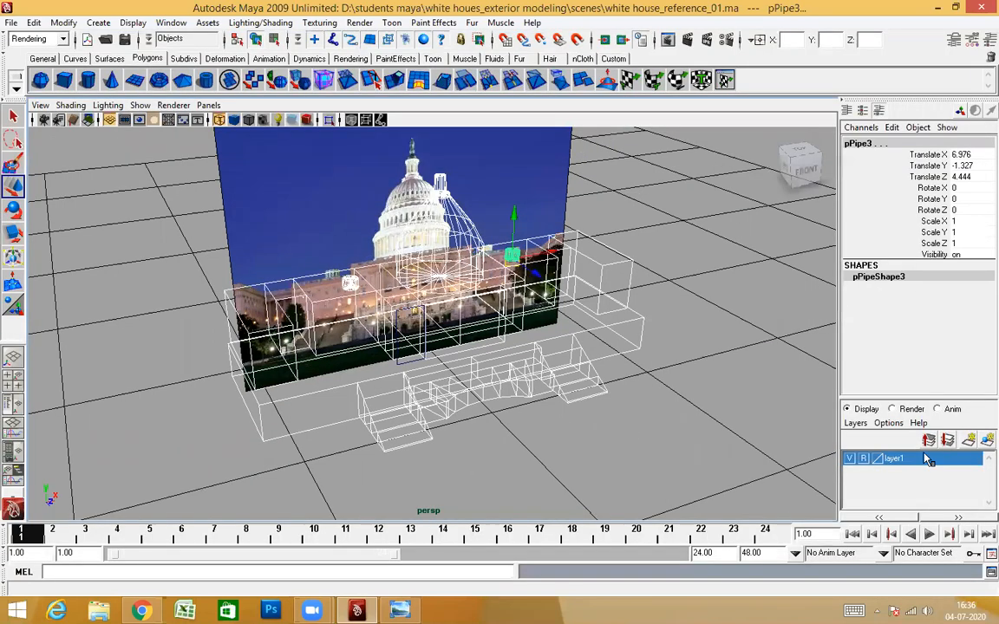
pyautogui.click(980, 444)
pyautogui.click(982, 444)
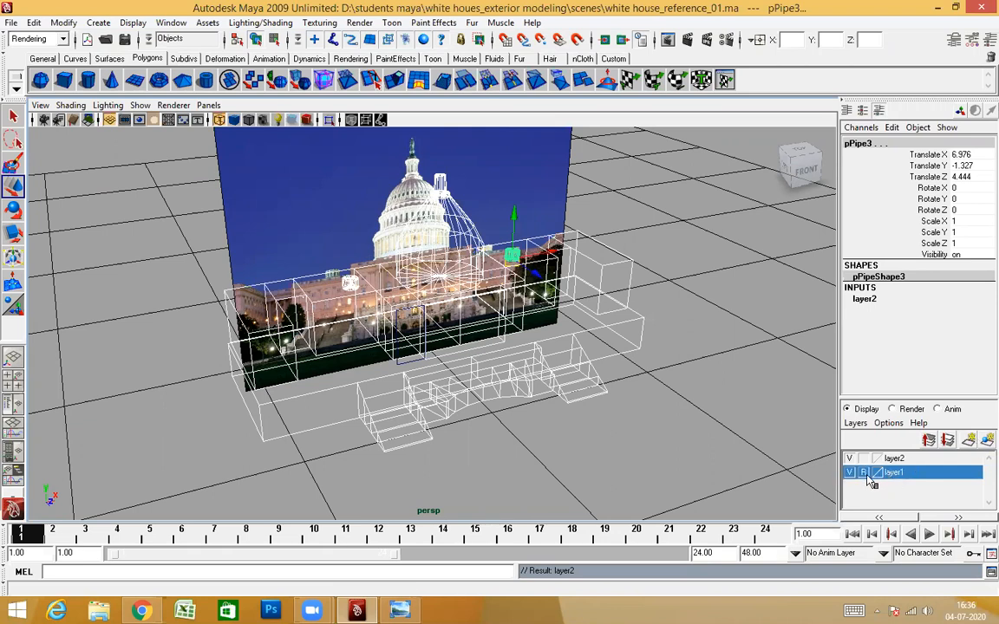
# Step: Check the contents of layer2 by toggling its visibility, clear the selection, and leave the layer hidden
pyautogui.click(925, 459)
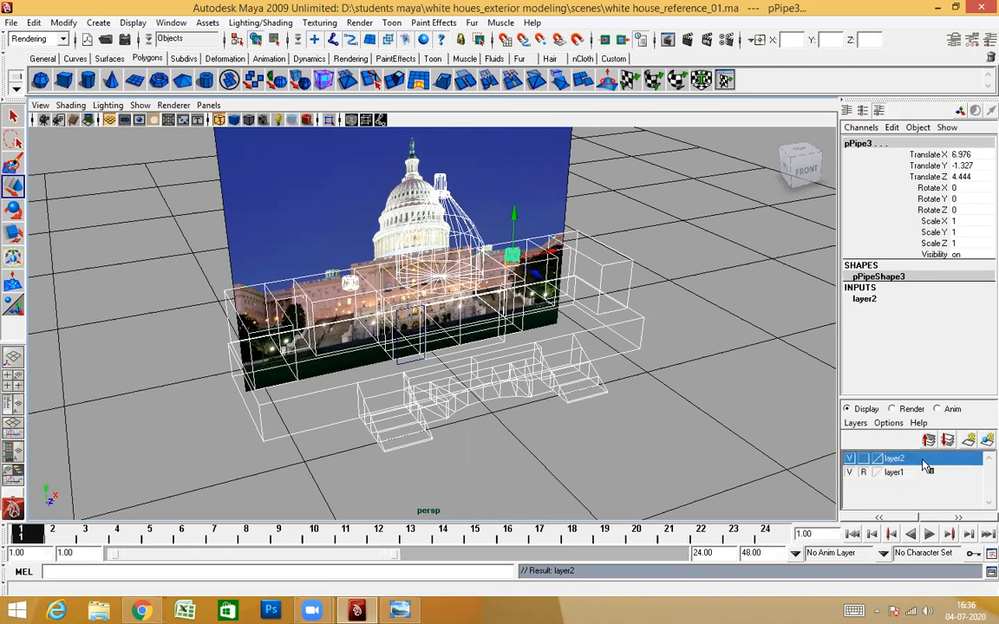
pyautogui.click(850, 459)
pyautogui.click(851, 460)
pyautogui.click(851, 460)
pyautogui.click(851, 460)
pyautogui.click(851, 459)
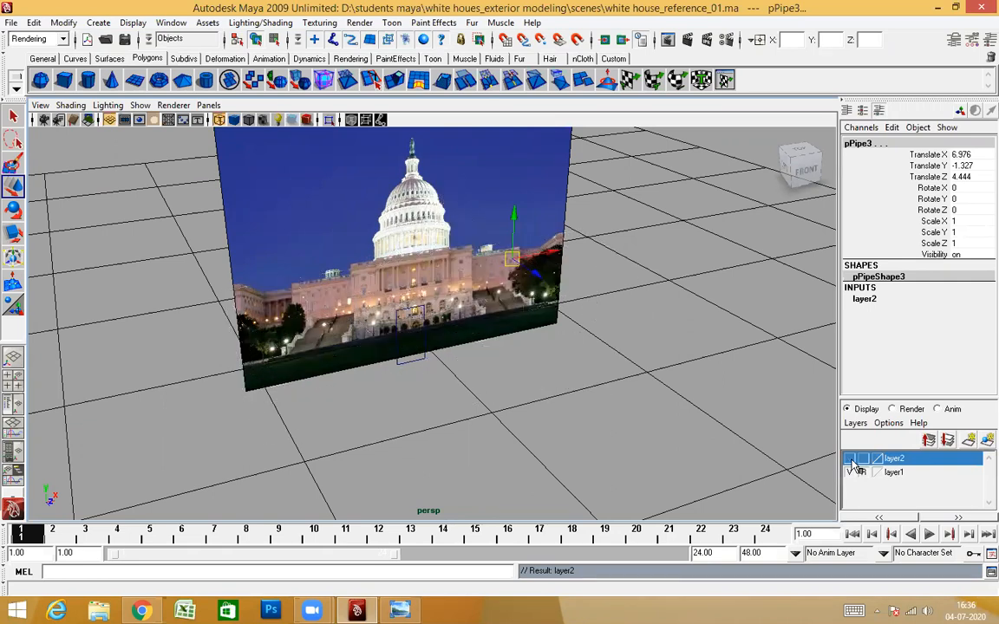
pyautogui.click(851, 459)
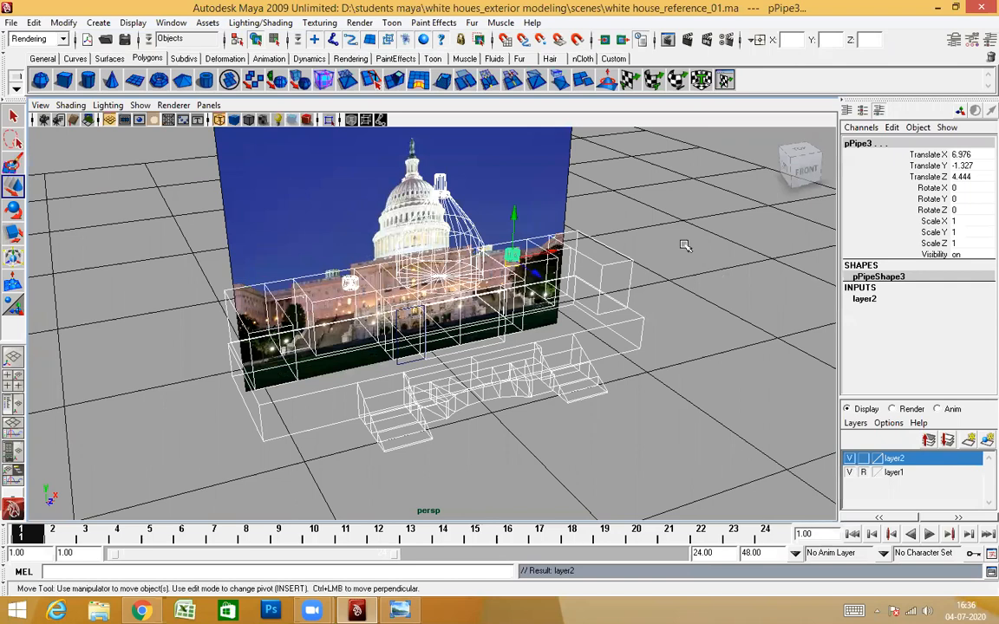
pyautogui.click(684, 328)
pyautogui.click(851, 460)
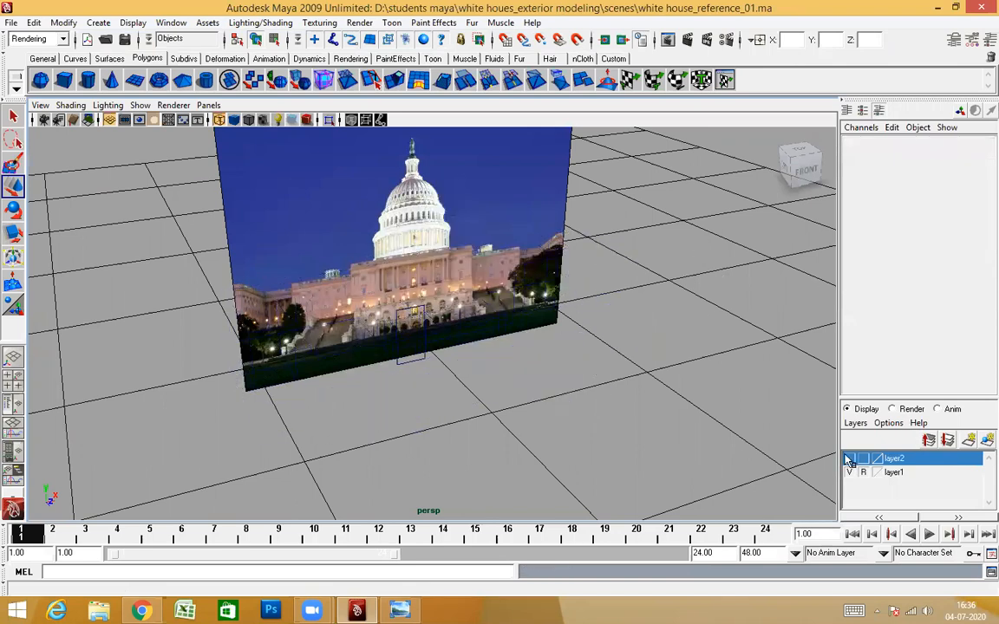
# Step: Select the detached face and frame it over the facade reference in the full-screen front view
pyautogui.keyDown('alt'); pyautogui.moveTo(616, 371); pyautogui.dragTo(655, 326); pyautogui.keyUp('alt')
pyautogui.keyDown('alt'); pyautogui.moveTo(655, 325); pyautogui.dragTo(595, 346, button='right'); pyautogui.keyUp('alt')
pyautogui.keyDown('alt'); pyautogui.moveTo(596, 346); pyautogui.dragTo(520, 348); pyautogui.keyUp('alt')
pyautogui.keyDown('alt'); pyautogui.moveTo(521, 348); pyautogui.dragTo(584, 379); pyautogui.keyUp('alt')
pyautogui.press('space')
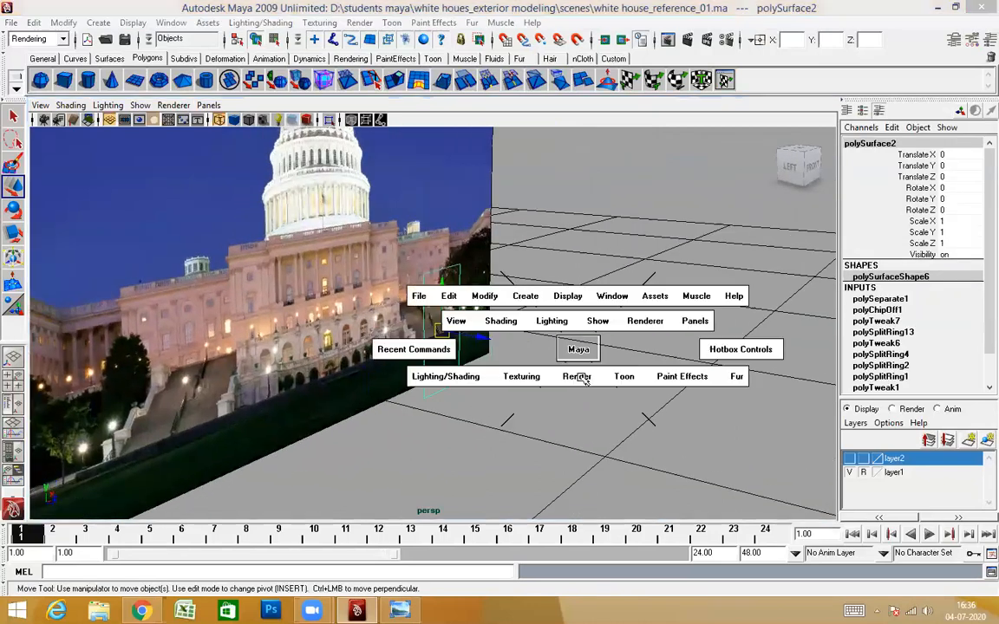
pyautogui.keyDown('alt'); pyautogui.moveTo(645, 387); pyautogui.dragTo(634, 384); pyautogui.keyUp('alt')
pyautogui.scroll(2, 634, 384)
pyautogui.keyDown('alt'); pyautogui.moveTo(491, 315); pyautogui.dragTo(551, 333, button='middle'); pyautogui.keyUp('alt')
pyautogui.scroll(5, 553, 326)
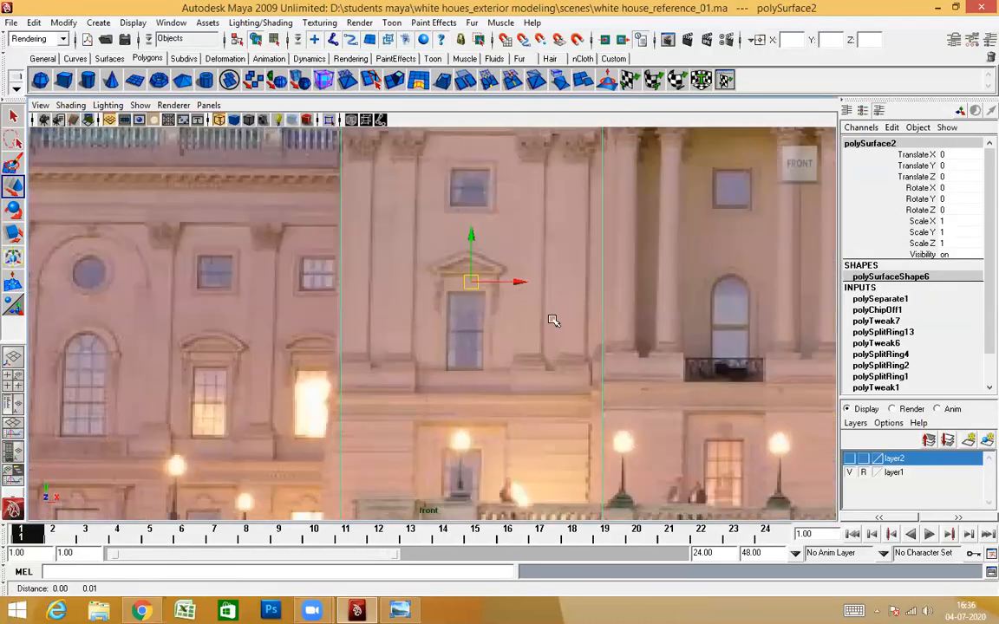
pyautogui.hotkey('ctrl', 'space')
pyautogui.scroll(-3, 556, 291)
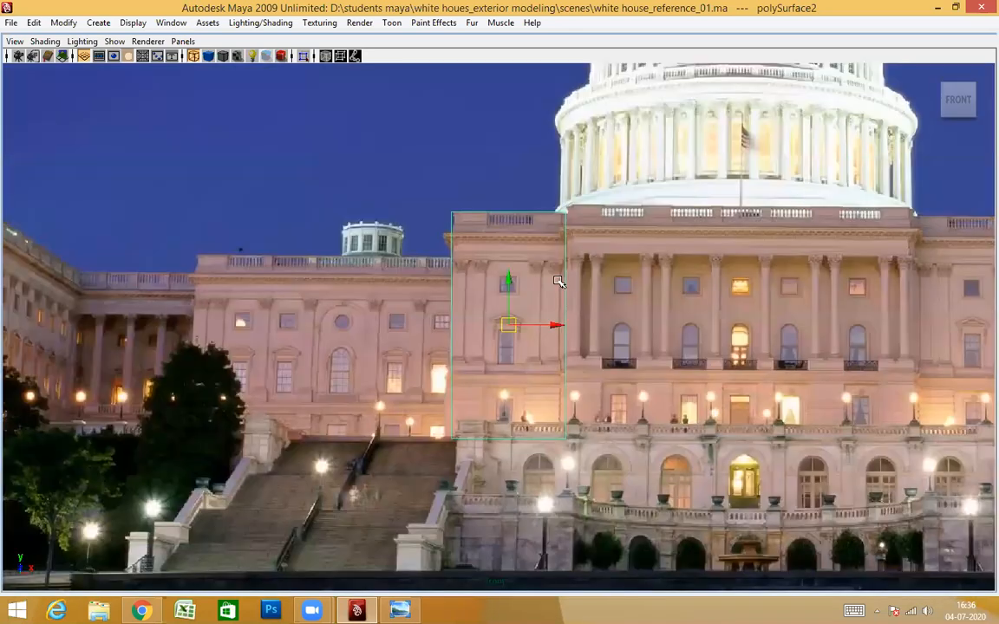
# Step: Lower the detached face's two top vertices from the parapet to just beneath the cornice in the reference
pyautogui.scroll(3, 557, 301)
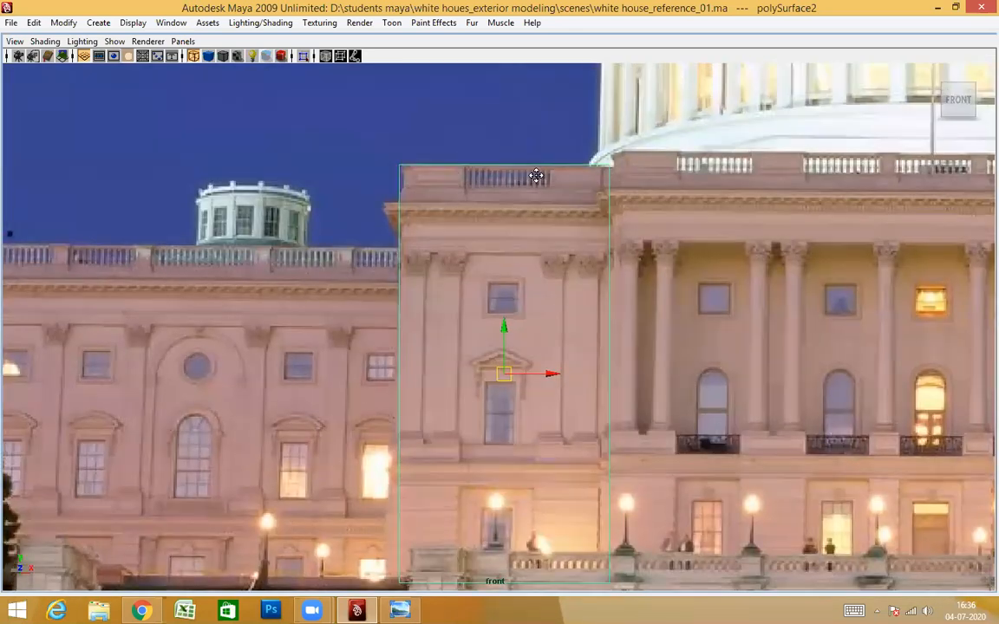
pyautogui.scroll(2, 531, 173)
pyautogui.scroll(2, 549, 180)
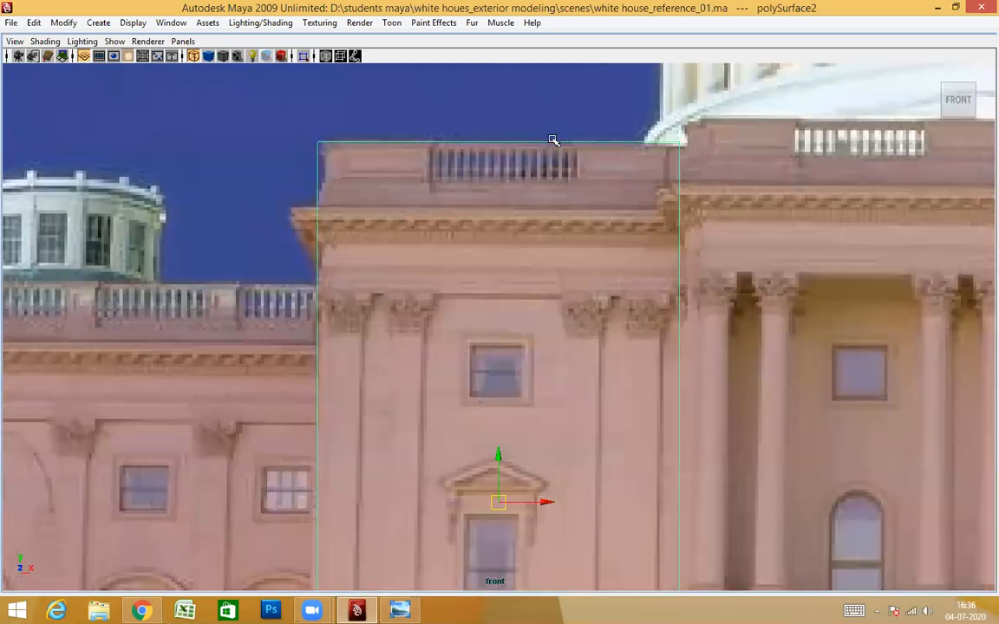
pyautogui.keyDown('alt'); pyautogui.moveTo(616, 287); pyautogui.dragTo(616, 144, button='middle'); pyautogui.keyUp('alt')
pyautogui.moveTo(598, 356)
pyautogui.keyDown('alt'); pyautogui.mouseDown(button='middle')
pyautogui.moveTo(592, 207)
pyautogui.moveTo(605, 356)
pyautogui.mouseUp(button='middle'); pyautogui.keyUp('alt')
pyautogui.keyDown('alt'); pyautogui.moveTo(563, 140); pyautogui.dragTo(591, 283, button='middle'); pyautogui.keyUp('alt')
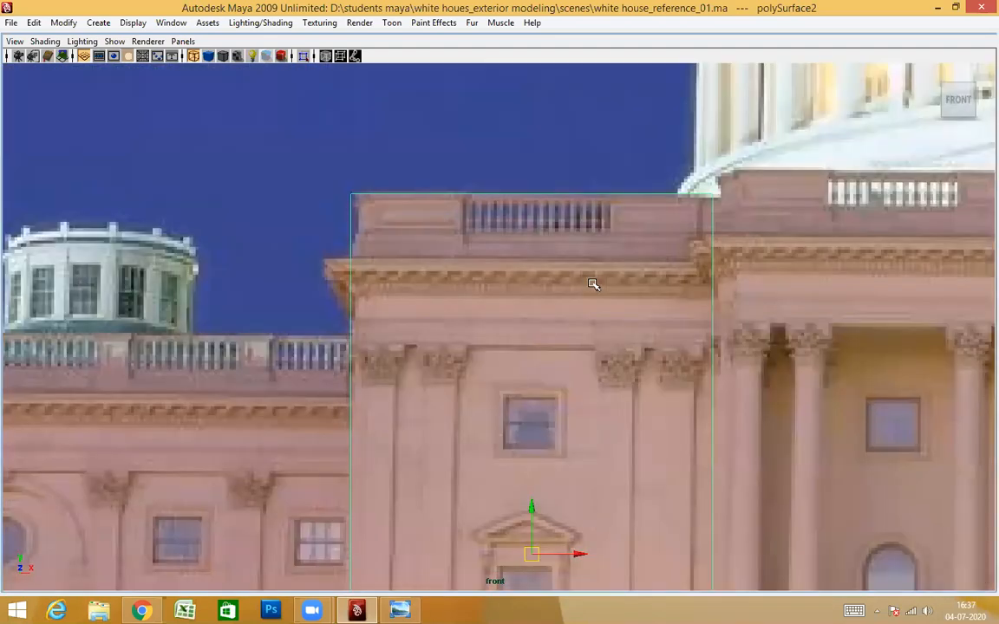
pyautogui.moveTo(573, 189); pyautogui.dragTo(531, 143, button='right')
pyautogui.moveTo(531, 145); pyautogui.dragTo(589, 214)
# Step: Select the face's two bottom vertices and examine how its outline fits the reference between the balustrade and the cornice
pyautogui.keyDown('alt'); pyautogui.moveTo(609, 382); pyautogui.dragTo(594, 172, button='middle'); pyautogui.keyUp('alt')
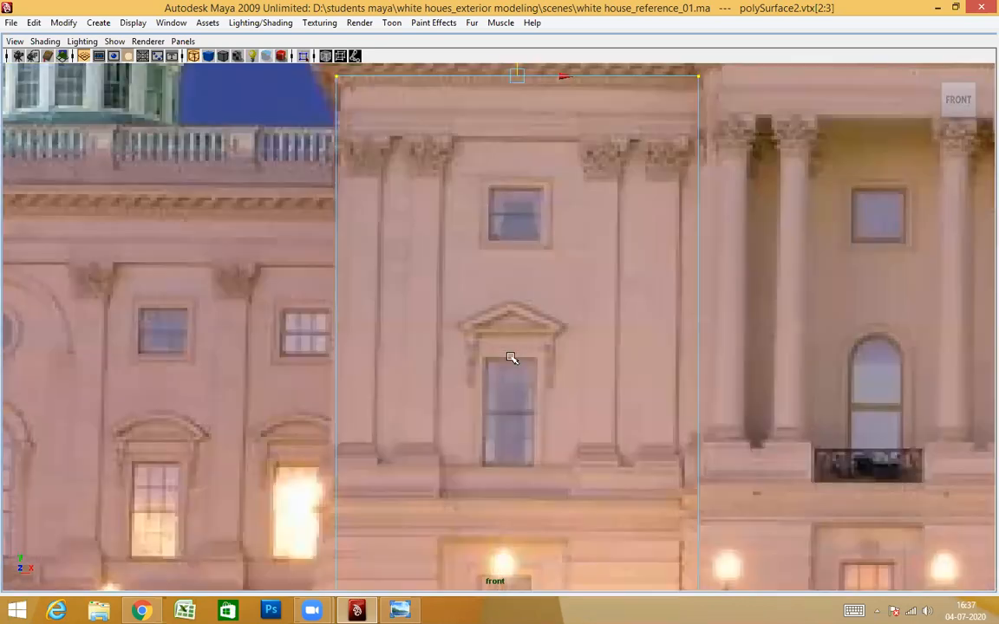
pyautogui.moveTo(303, 421); pyautogui.dragTo(810, 497)
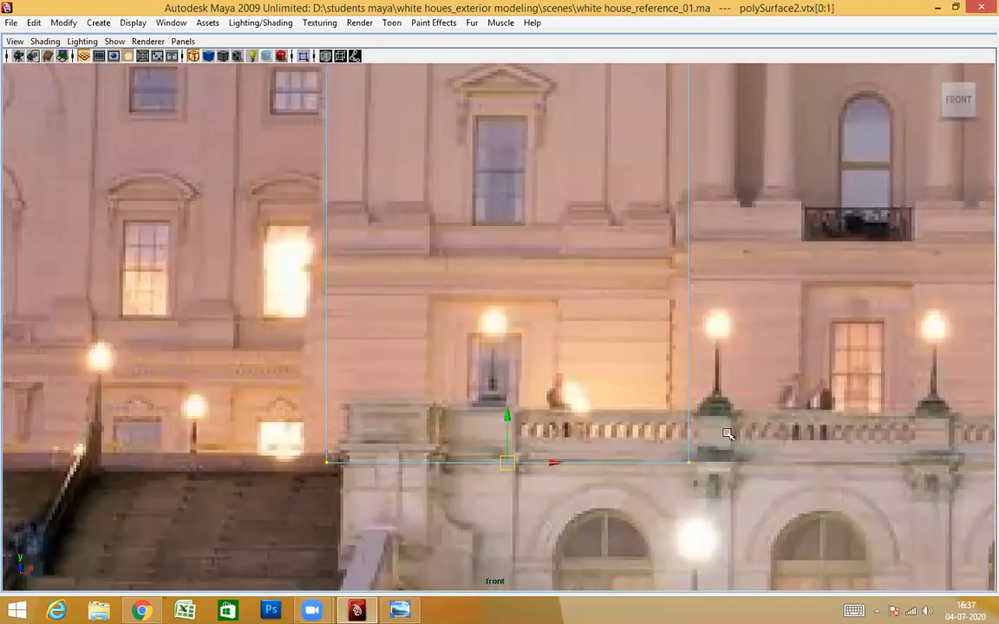
pyautogui.keyDown('alt'); pyautogui.moveTo(470, 402); pyautogui.dragTo(474, 425, button='middle'); pyautogui.keyUp('alt')
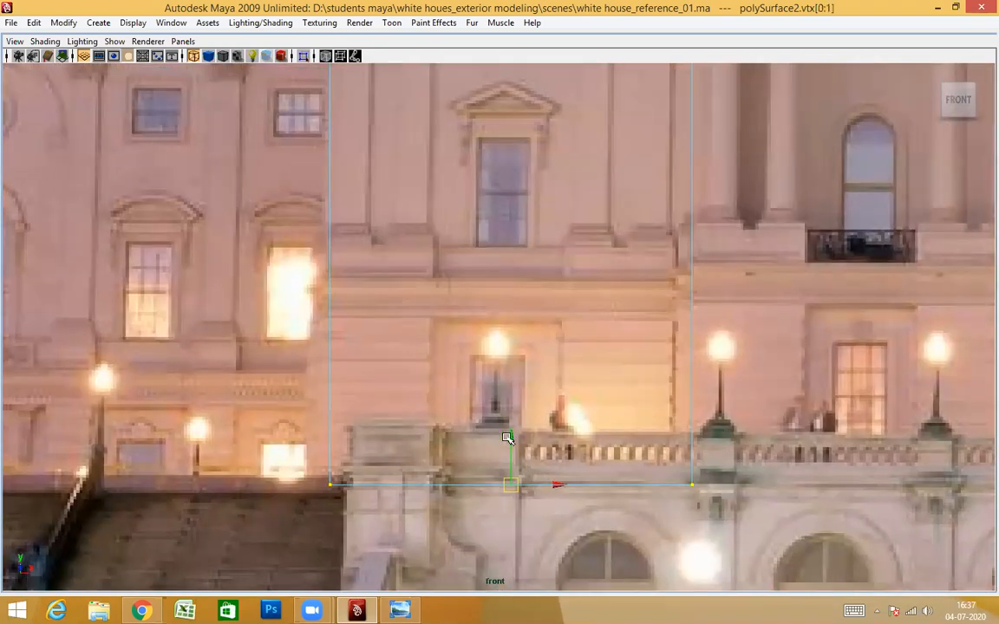
pyautogui.keyDown('alt'); pyautogui.moveTo(484, 402); pyautogui.dragTo(466, 459, button='middle'); pyautogui.keyUp('alt')
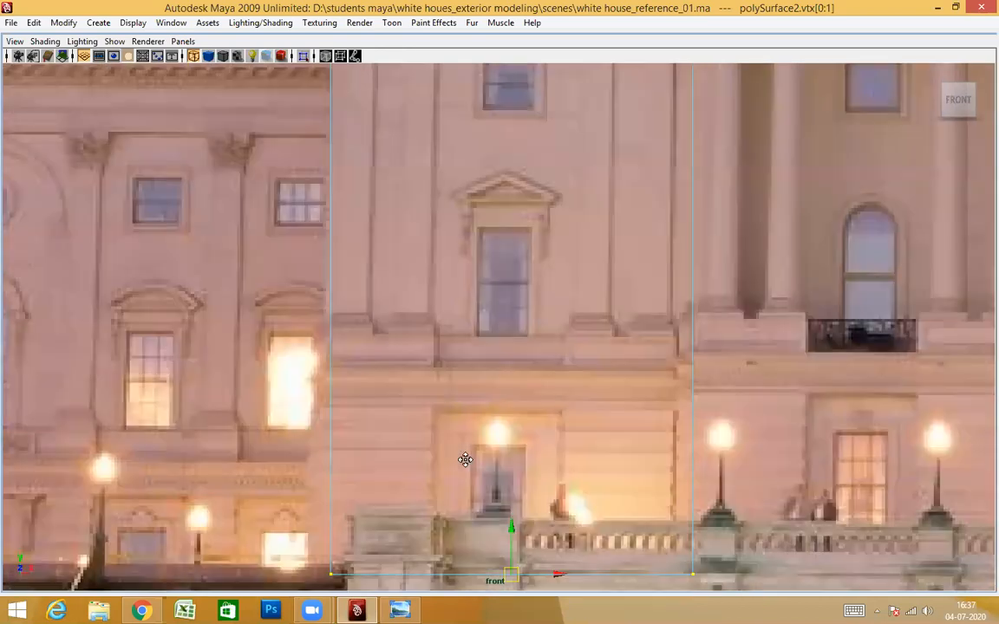
pyautogui.keyDown('alt'); pyautogui.moveTo(487, 400); pyautogui.dragTo(461, 583, button='middle'); pyautogui.keyUp('alt')
pyautogui.keyDown('alt'); pyautogui.moveTo(522, 319); pyautogui.dragTo(475, 342, button='middle'); pyautogui.keyUp('alt')
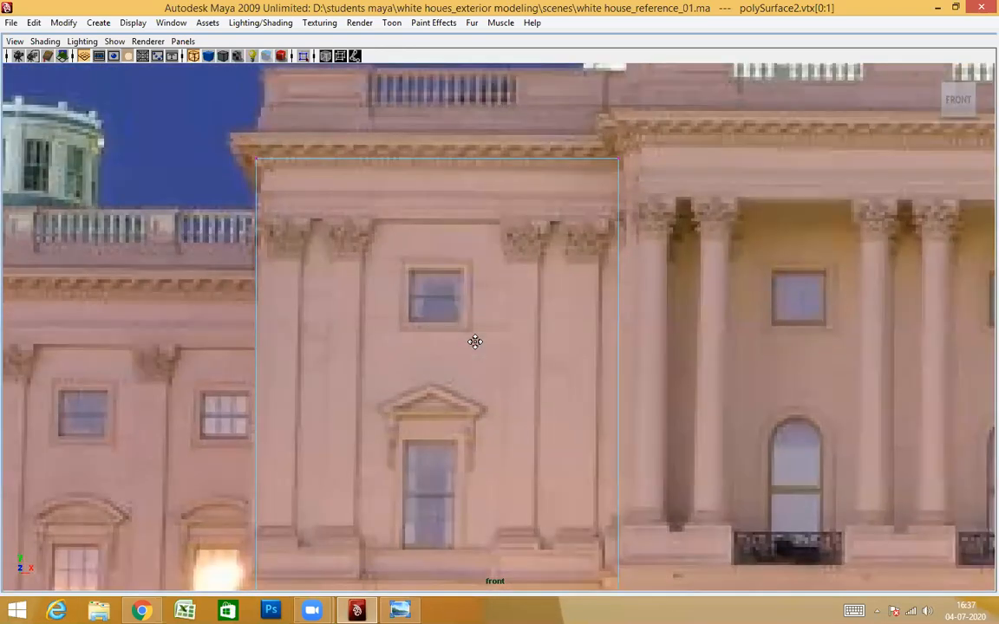
pyautogui.keyDown('alt'); pyautogui.moveTo(587, 198); pyautogui.dragTo(589, 221, button='middle'); pyautogui.keyUp('alt')
pyautogui.scroll(-2, 640, 273)
pyautogui.keyDown('alt'); pyautogui.moveTo(686, 425); pyautogui.dragTo(660, 285, button='middle'); pyautogui.keyUp('alt')
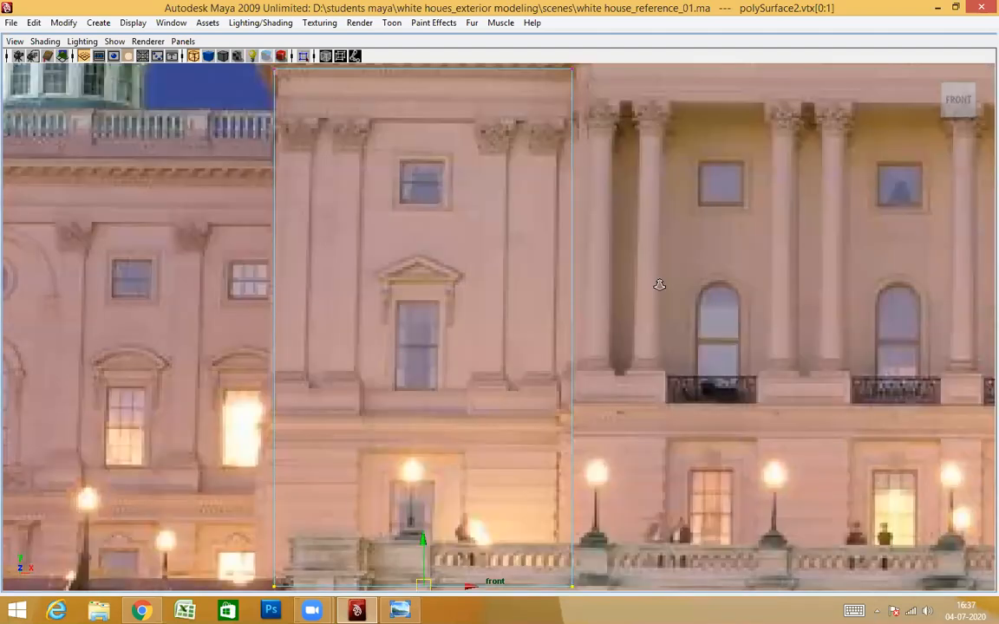
pyautogui.scroll(2, 595, 415)
pyautogui.keyDown('alt'); pyautogui.moveTo(566, 377); pyautogui.dragTo(519, 540, button='middle'); pyautogui.keyUp('alt')
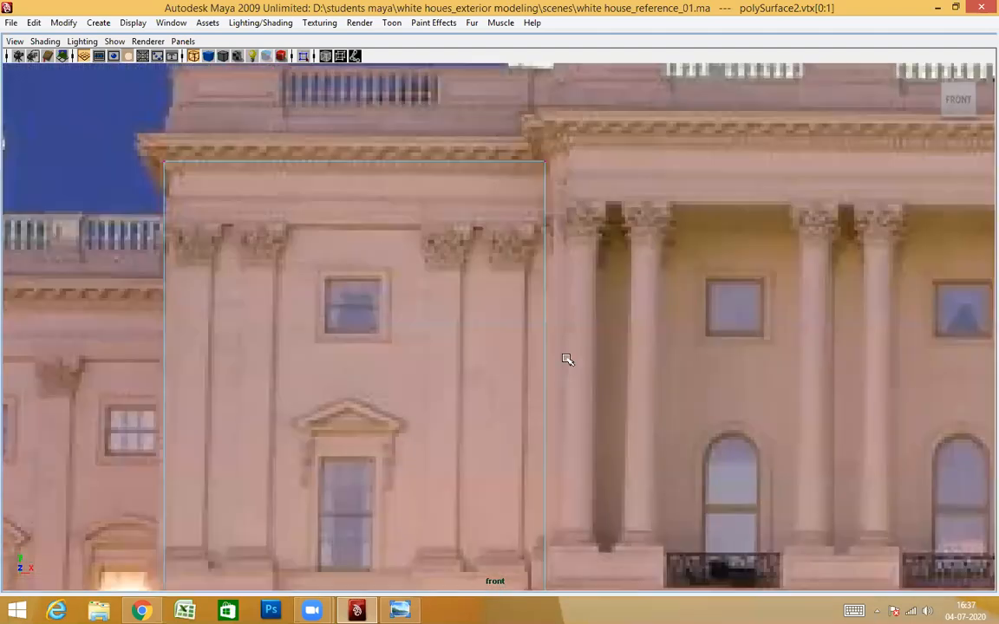
pyautogui.keyDown('alt'); pyautogui.moveTo(631, 281); pyautogui.dragTo(647, 232, button='middle'); pyautogui.keyUp('alt')
pyautogui.keyDown('alt'); pyautogui.moveTo(628, 569); pyautogui.dragTo(636, 215, button='middle'); pyautogui.keyUp('alt')
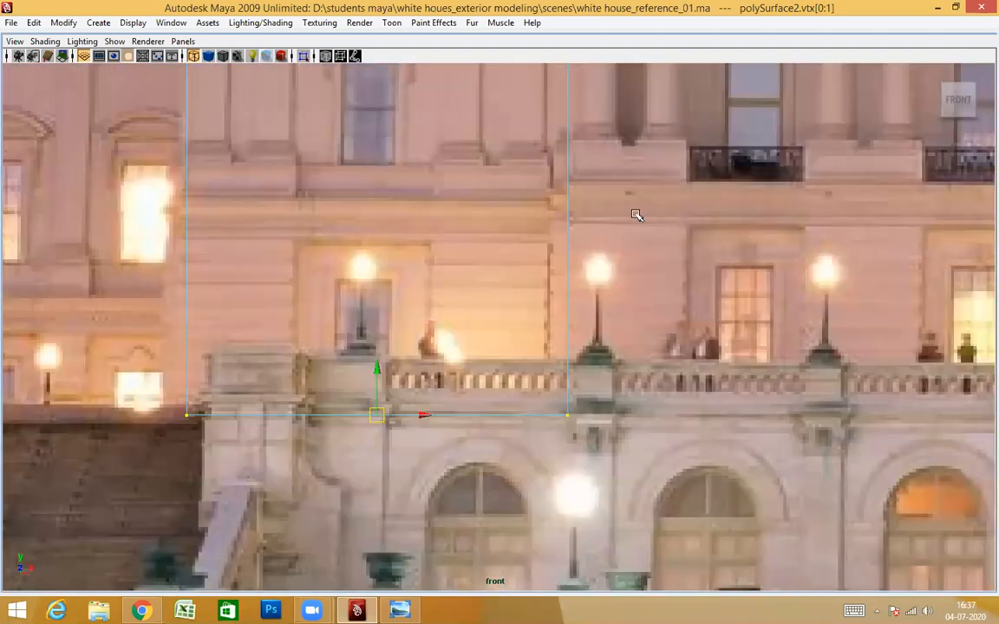
pyautogui.keyDown('alt'); pyautogui.moveTo(525, 78); pyautogui.dragTo(536, 309, button='middle'); pyautogui.keyUp('alt')
pyautogui.keyDown('alt'); pyautogui.moveTo(588, 358); pyautogui.dragTo(515, 258, button='middle'); pyautogui.keyUp('alt')
pyautogui.keyDown('alt'); pyautogui.moveTo(598, 376); pyautogui.dragTo(644, 346, button='middle'); pyautogui.keyUp('alt')
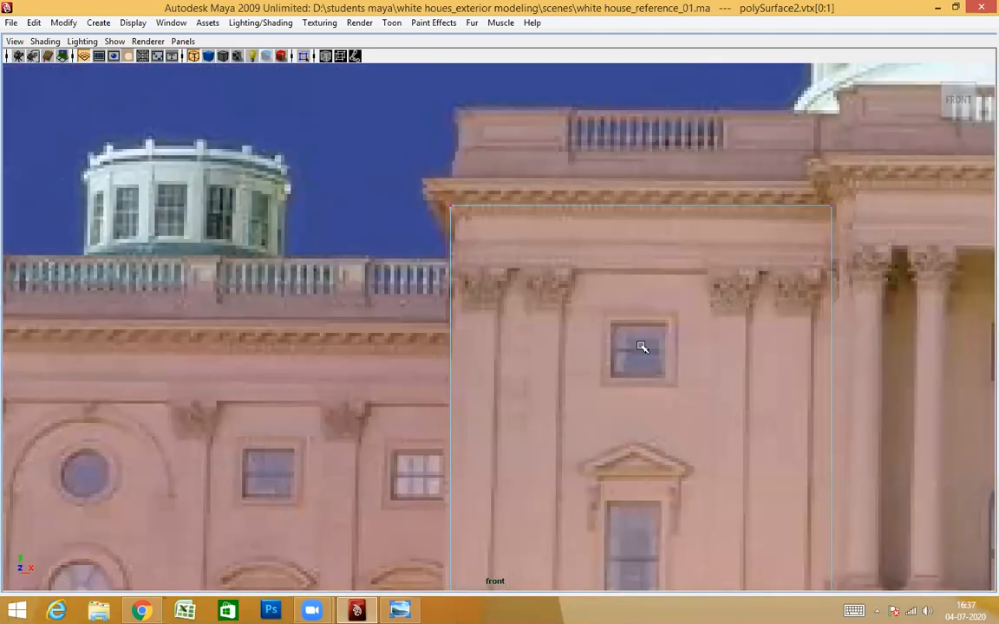
pyautogui.keyDown('alt'); pyautogui.moveTo(518, 379); pyautogui.dragTo(627, 372, button='middle'); pyautogui.keyUp('alt')
pyautogui.scroll(1, 269, 245)
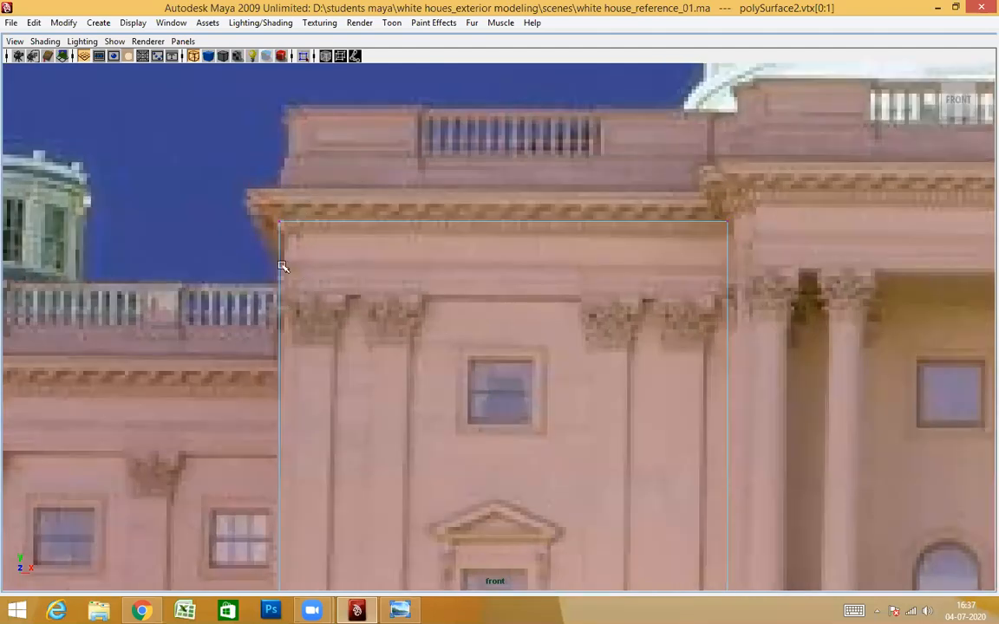
# Step: Inspect the face's upper corner beneath the cornice and its bottom edge along the balustrade against the reference
pyautogui.scroll(1, 323, 283)
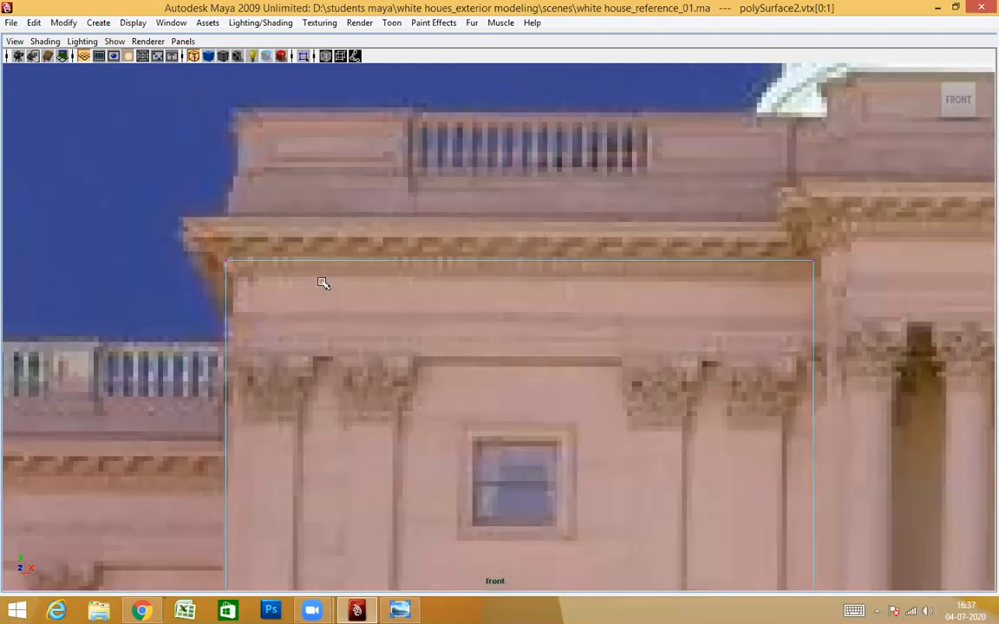
pyautogui.scroll(1, 407, 274)
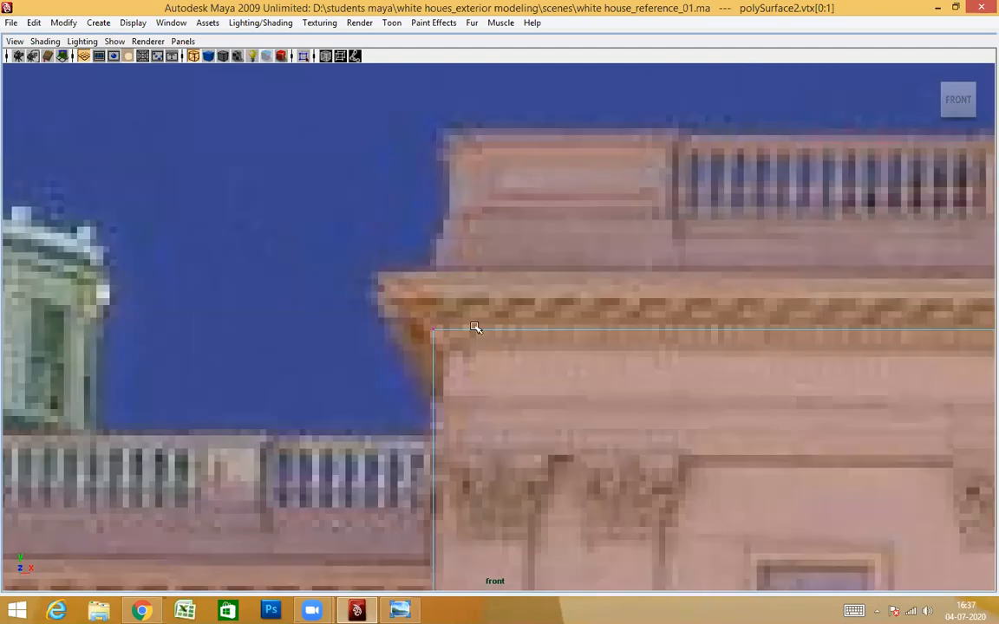
pyautogui.keyDown('alt'); pyautogui.moveTo(494, 448); pyautogui.dragTo(481, 425, button='middle'); pyautogui.keyUp('alt')
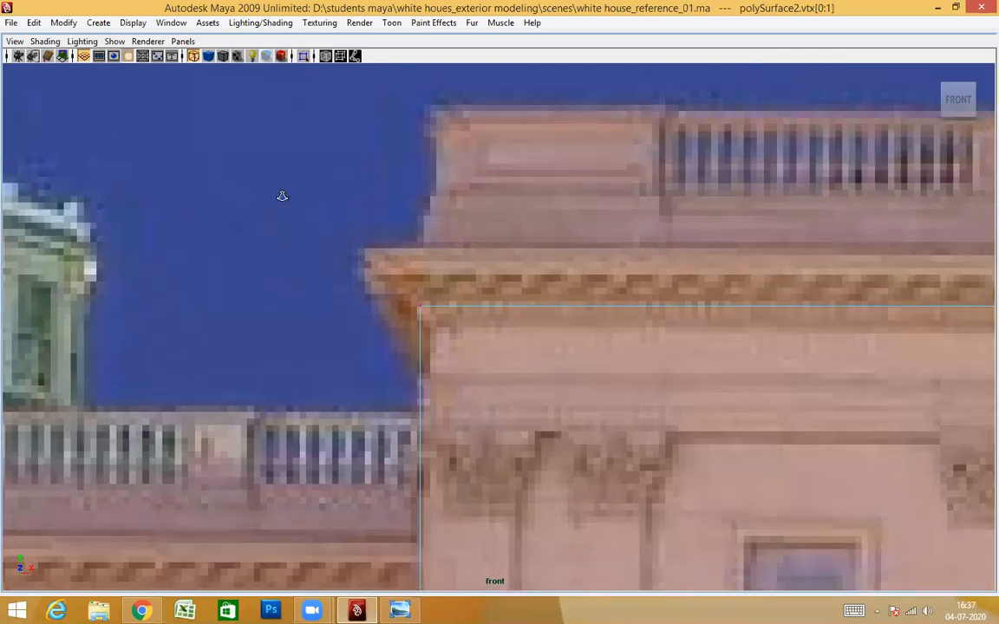
pyautogui.scroll(-3, 322, 211)
pyautogui.scroll(1, 397, 314)
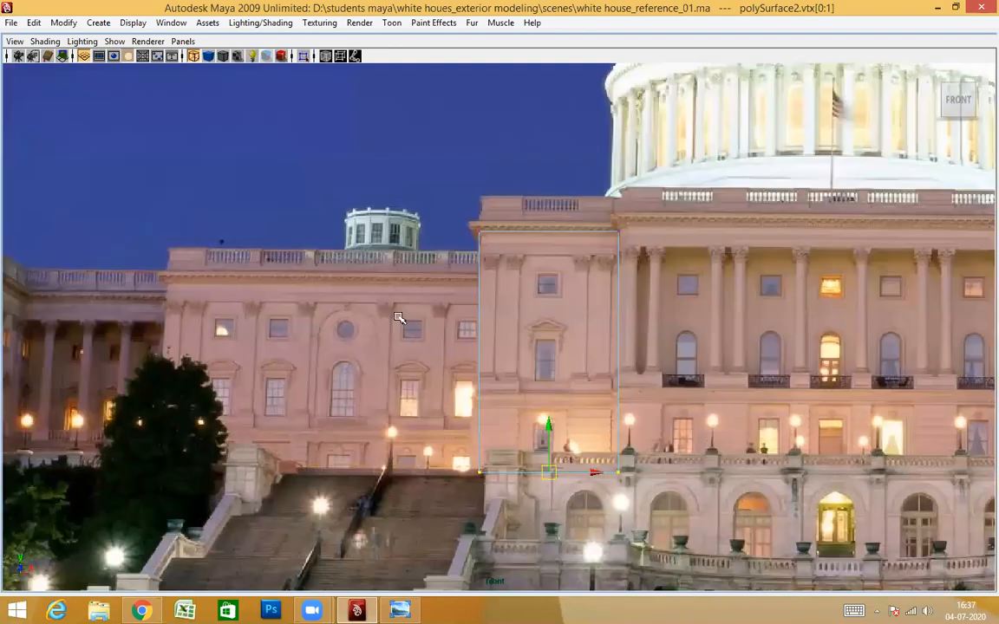
pyautogui.scroll(1, 501, 376)
pyautogui.scroll(5, 527, 286)
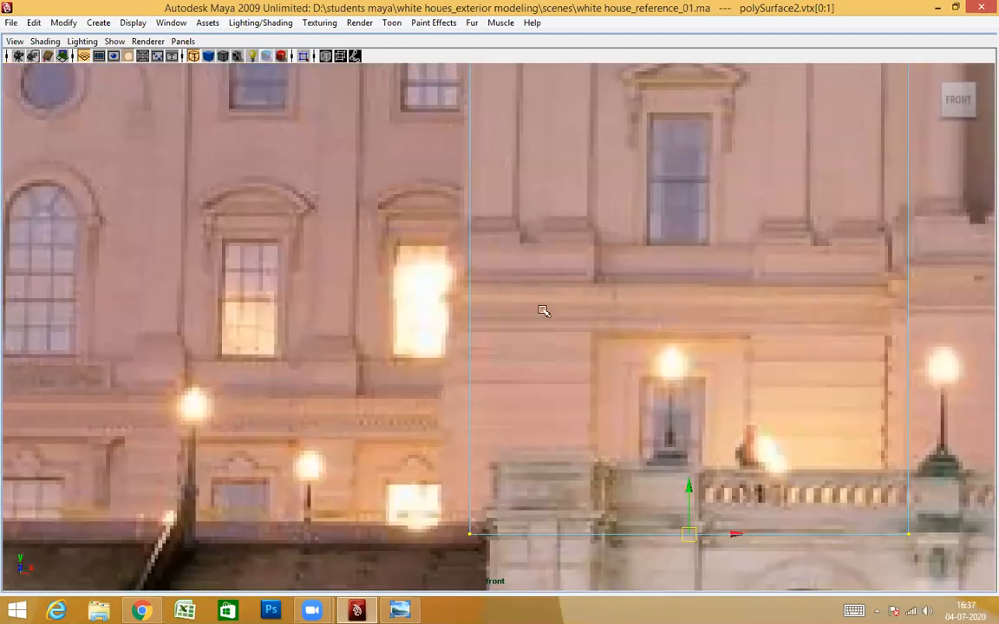
pyautogui.keyDown('alt'); pyautogui.moveTo(465, 281); pyautogui.dragTo(463, 224, button='middle'); pyautogui.keyUp('alt')
pyautogui.keyDown('alt'); pyautogui.moveTo(452, 290); pyautogui.dragTo(398, 276, button='middle'); pyautogui.keyUp('alt')
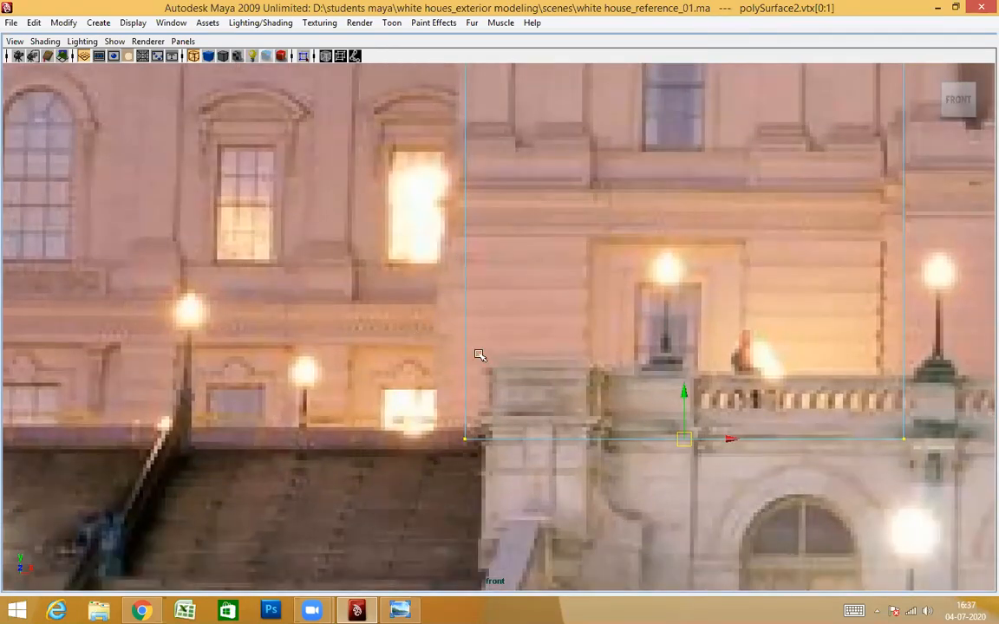
pyautogui.keyDown('alt'); pyautogui.moveTo(501, 243); pyautogui.dragTo(443, 247, button='middle'); pyautogui.keyUp('alt')
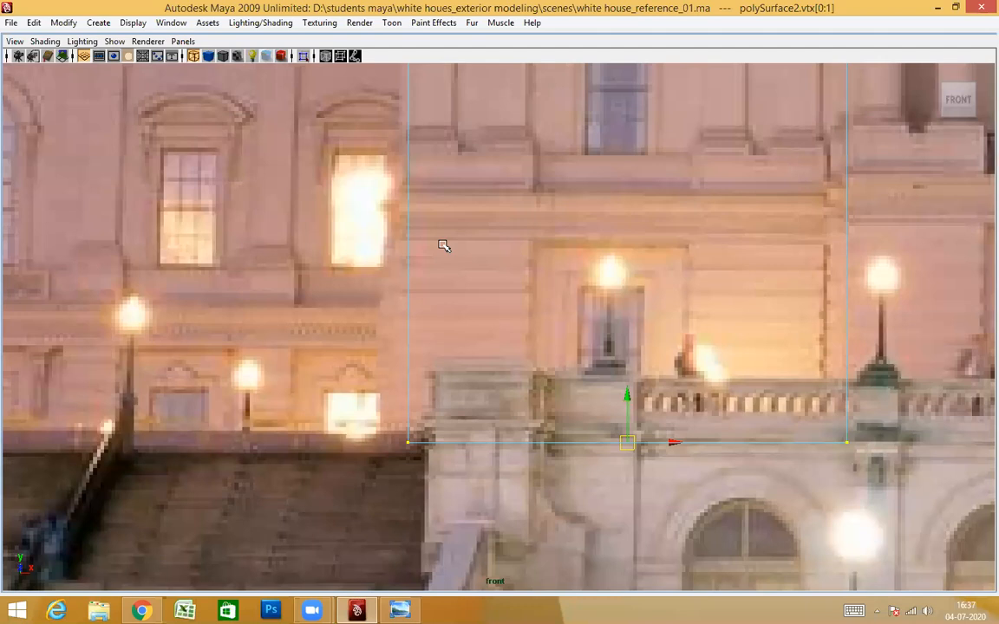
pyautogui.keyDown('alt'); pyautogui.moveTo(615, 246); pyautogui.dragTo(558, 250, button='middle'); pyautogui.keyUp('alt')
pyautogui.keyDown('alt'); pyautogui.moveTo(620, 213); pyautogui.dragTo(585, 391, button='middle'); pyautogui.keyUp('alt')
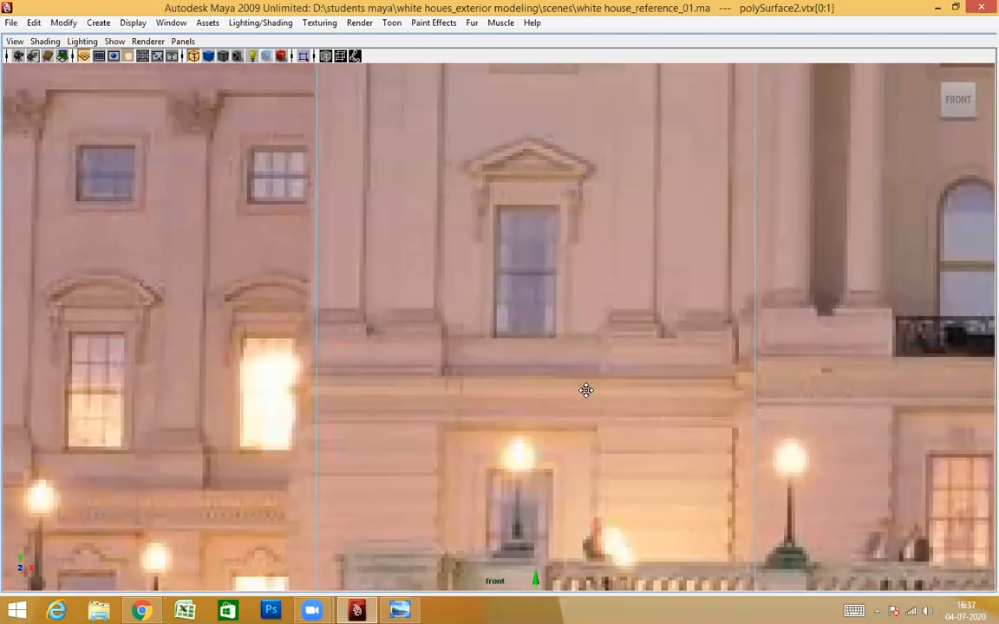
# Step: Select the face's two top vertices and lower them slightly to the underside of the cornice in the reference
pyautogui.scroll(-5, 576, 364)
pyautogui.scroll(3, 546, 268)
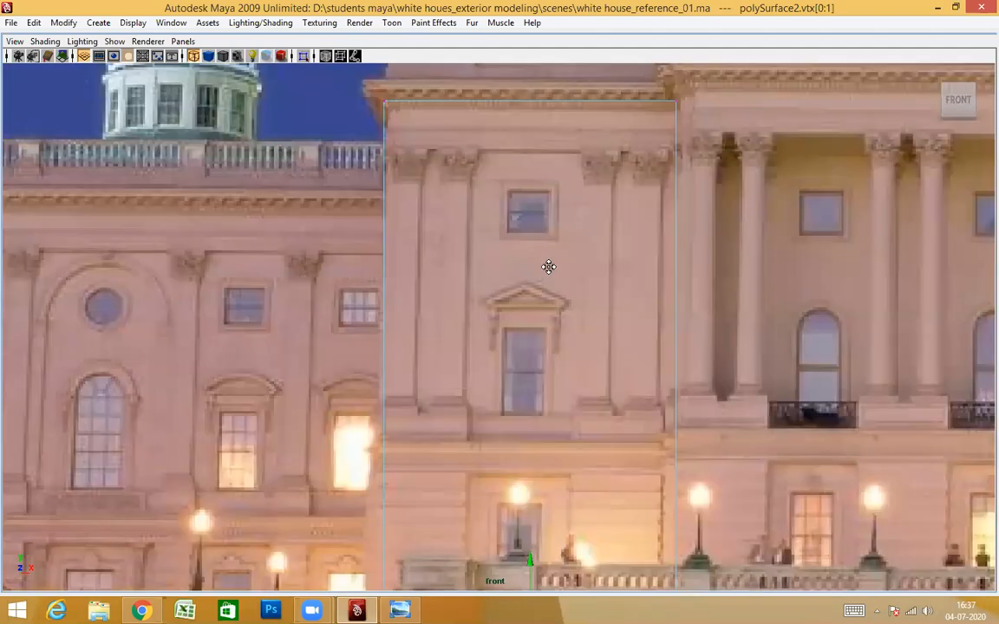
pyautogui.scroll(2, 540, 329)
pyautogui.scroll(3, 529, 312)
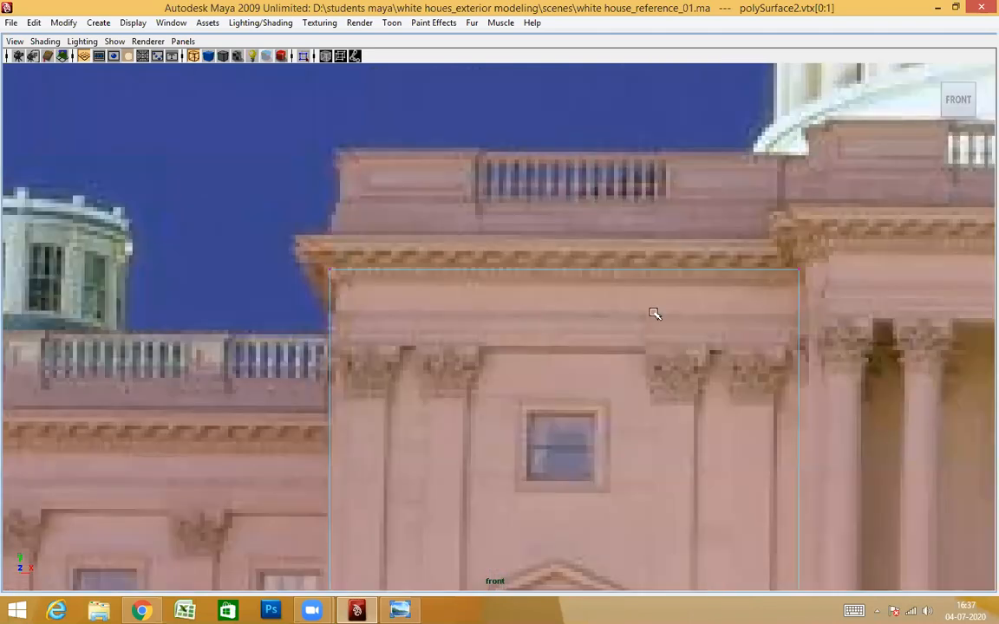
pyautogui.scroll(2, 442, 297)
pyautogui.keyDown('alt'); pyautogui.moveTo(456, 319); pyautogui.dragTo(397, 383, button='middle'); pyautogui.keyUp('alt')
pyautogui.moveTo(102, 280); pyautogui.dragTo(626, 327)
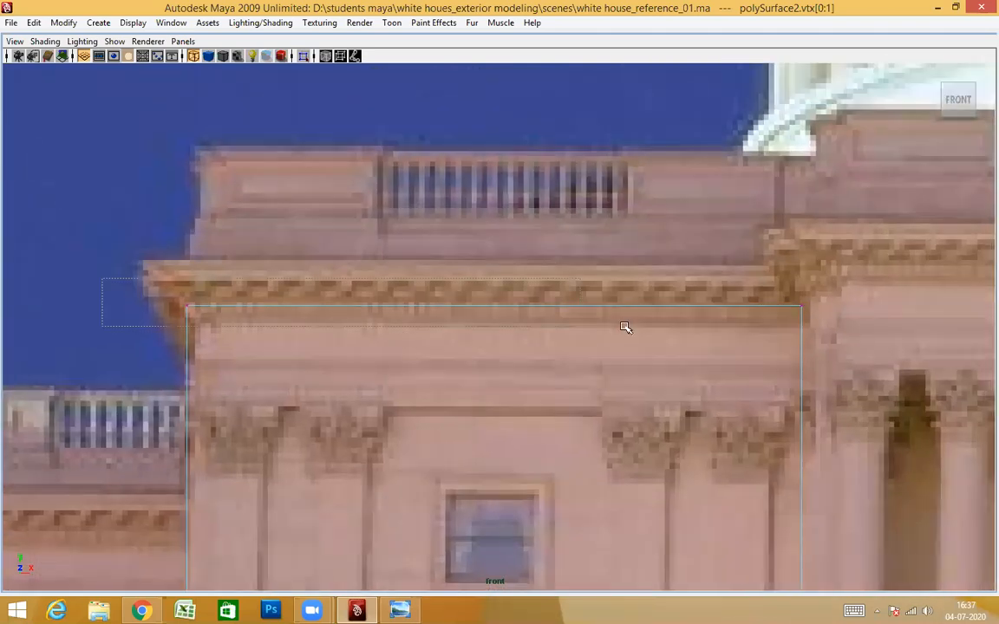
pyautogui.moveTo(877, 344); pyautogui.dragTo(878, 343)
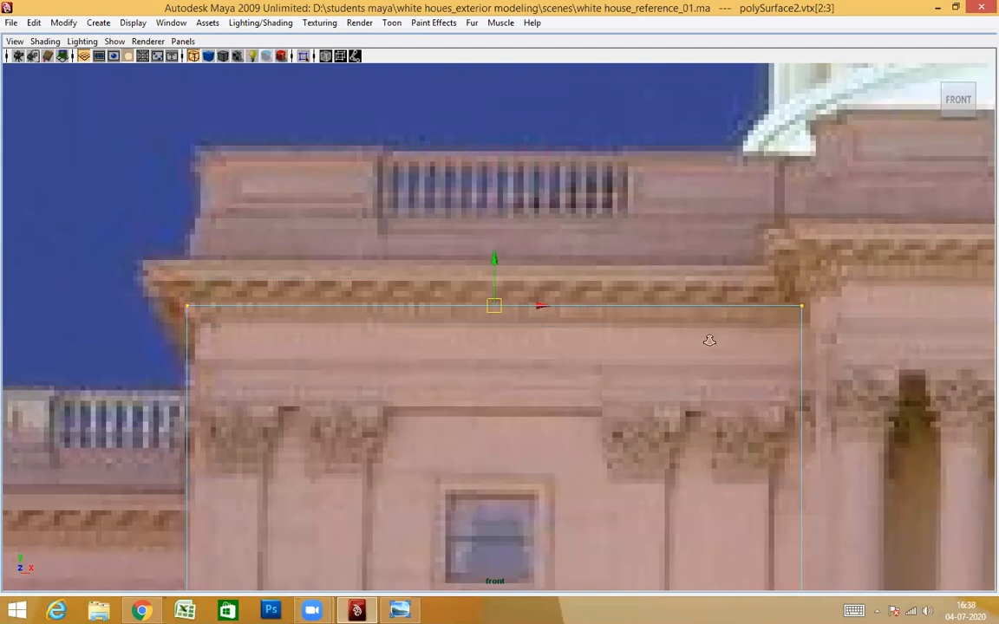
pyautogui.keyDown('alt'); pyautogui.moveTo(612, 333); pyautogui.dragTo(569, 330, button='right'); pyautogui.keyUp('alt')
pyautogui.keyDown('alt'); pyautogui.moveTo(692, 338); pyautogui.dragTo(606, 352, button='right'); pyautogui.keyUp('alt')
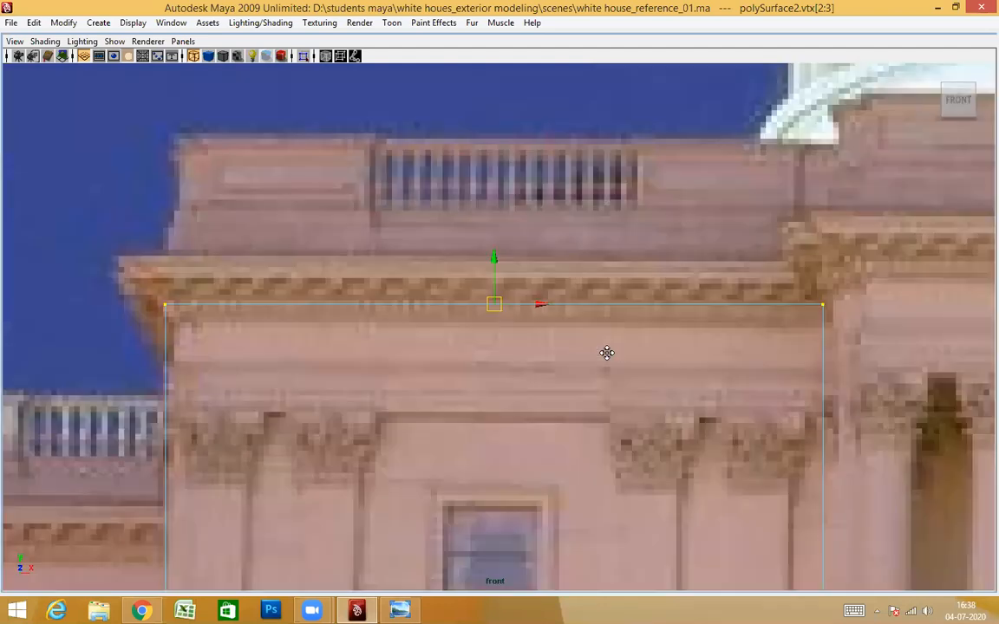
pyautogui.keyDown('alt'); pyautogui.moveTo(499, 255); pyautogui.dragTo(502, 181, button='middle'); pyautogui.keyUp('alt')
pyautogui.moveTo(498, 183)
pyautogui.mouseDown()
pyautogui.moveTo(500, 241)
pyautogui.moveTo(503, 200)
pyautogui.mouseUp()
# Step: Try nudging the face's top vertices slightly upward against the cornice, and undo the move
pyautogui.scroll(-5, 631, 340)
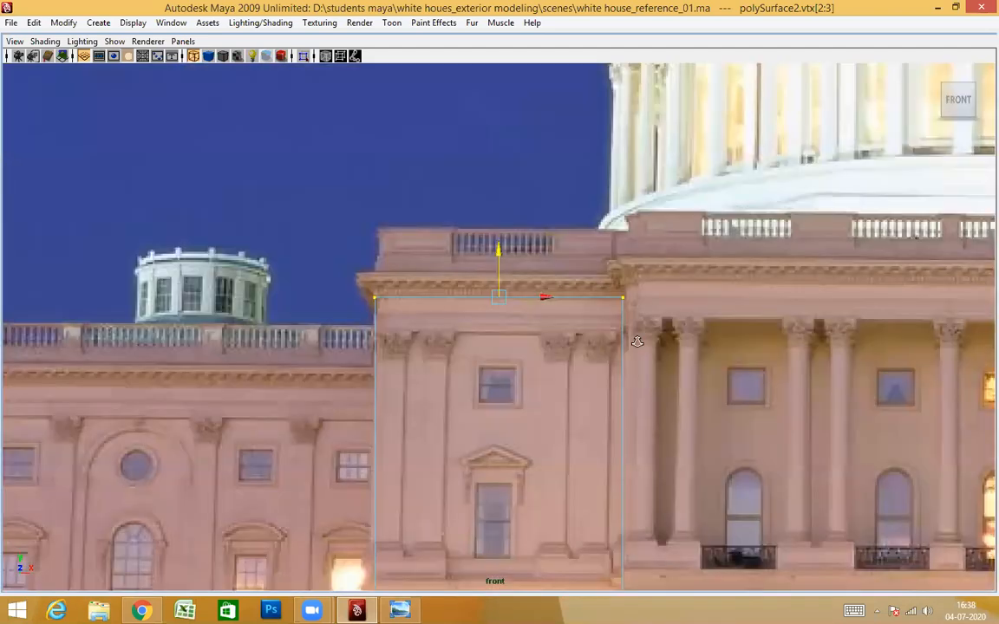
pyautogui.scroll(-5, 321, 242)
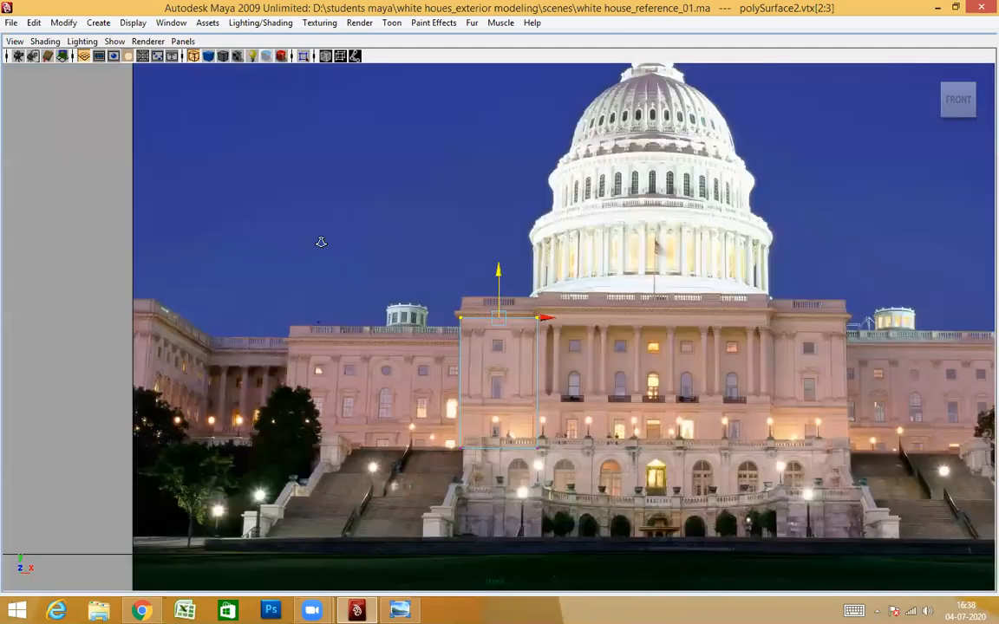
pyautogui.scroll(1, 468, 265)
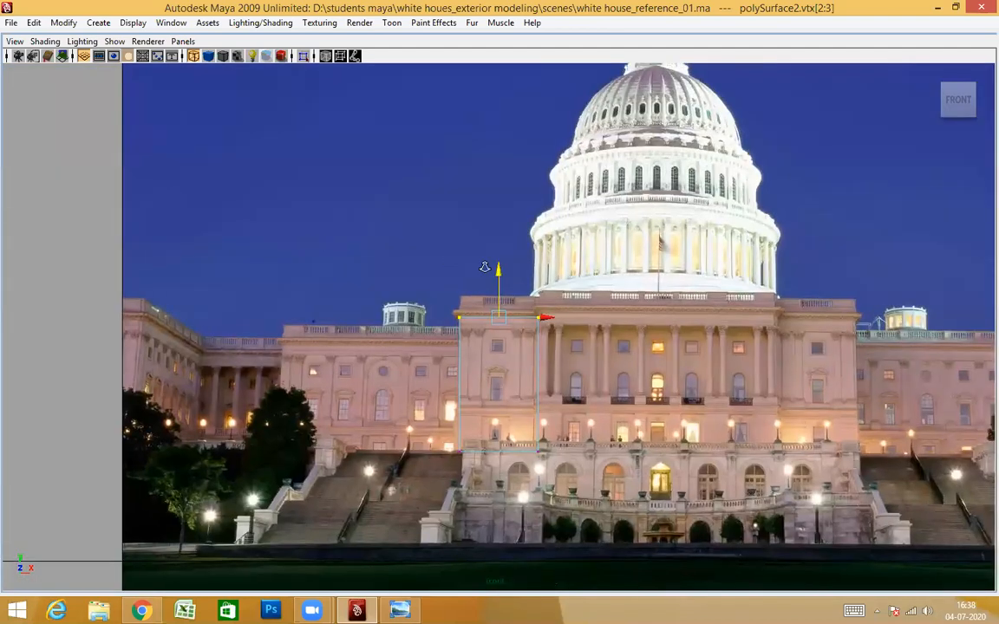
pyautogui.scroll(2, 685, 304)
pyautogui.scroll(4, 611, 285)
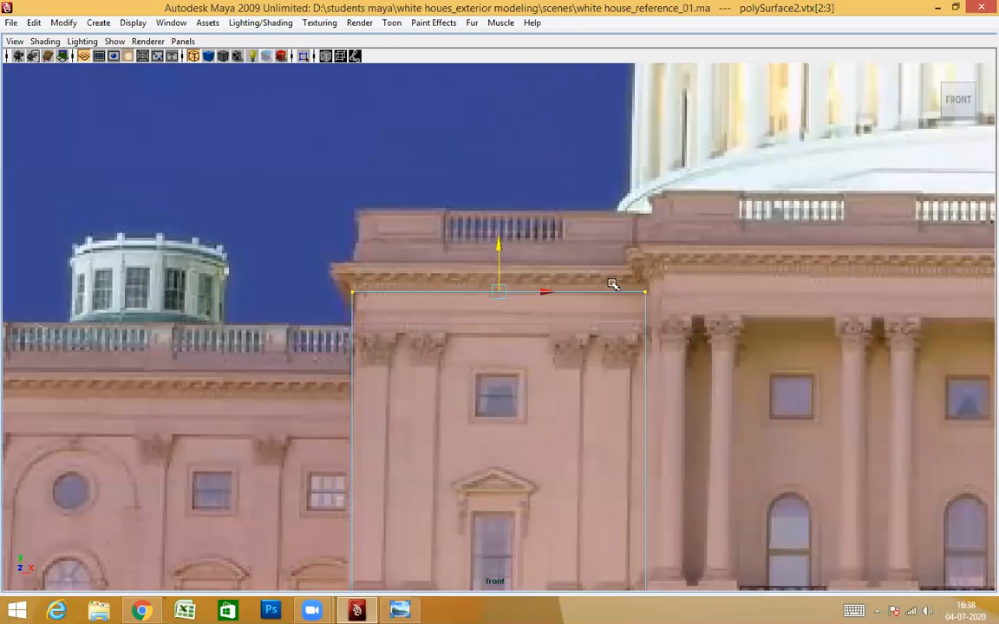
pyautogui.moveTo(505, 254)
pyautogui.mouseDown()
pyautogui.moveTo(505, 280)
pyautogui.moveTo(506, 245)
pyautogui.mouseUp()
pyautogui.hotkey('ctrl', 'z')
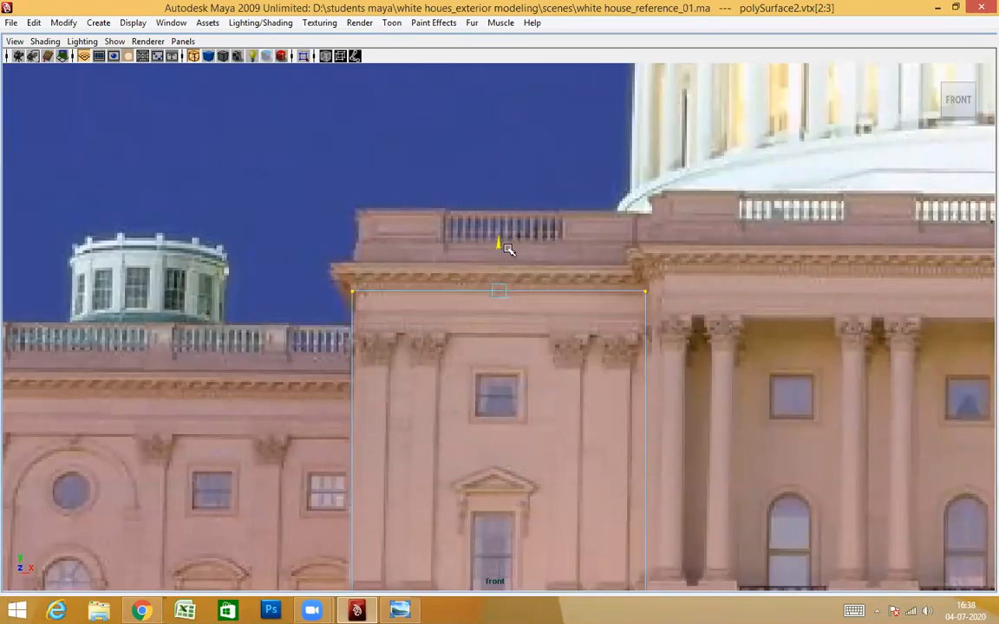
# Step: Compare the face's top edge and the cornice above it with the matching section at the other end of the central block
pyautogui.scroll(2, 521, 299)
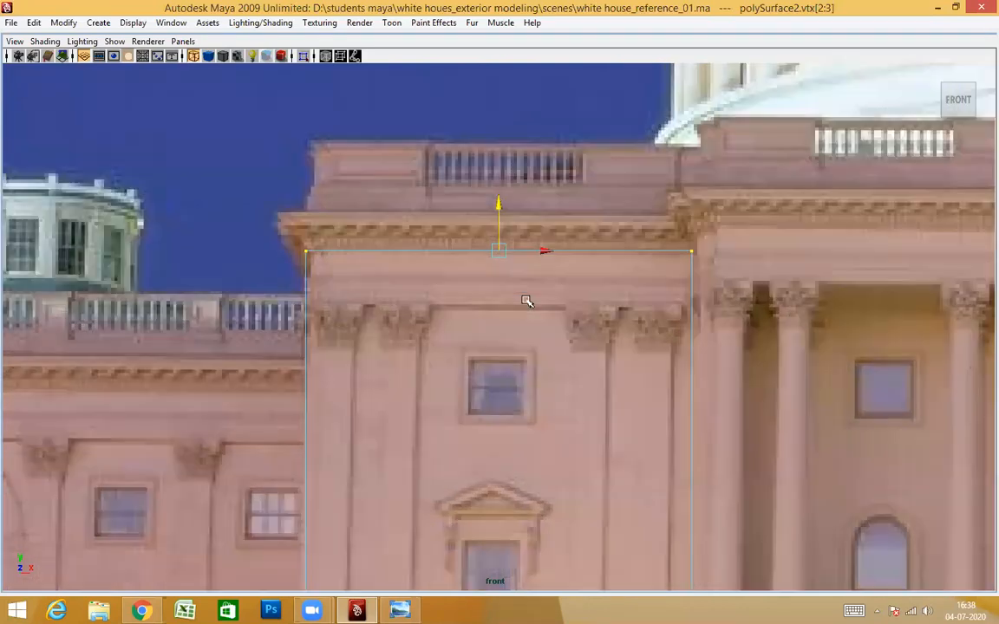
pyautogui.scroll(1, 513, 419)
pyautogui.scroll(1, 515, 356)
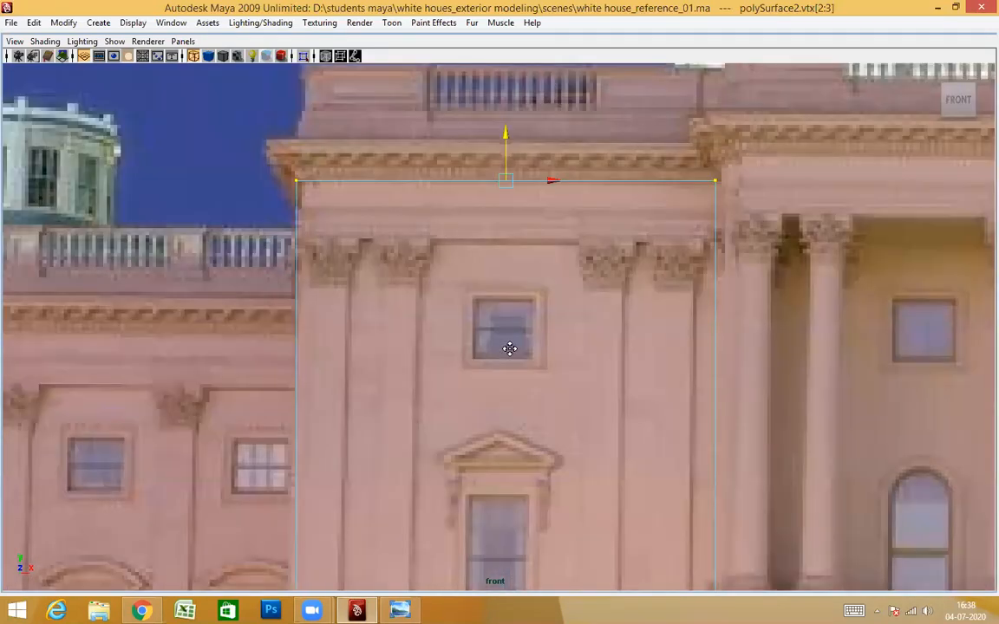
pyautogui.keyDown('alt'); pyautogui.moveTo(527, 326); pyautogui.dragTo(513, 339, button='middle'); pyautogui.keyUp('alt')
pyautogui.scroll(-5, 525, 330)
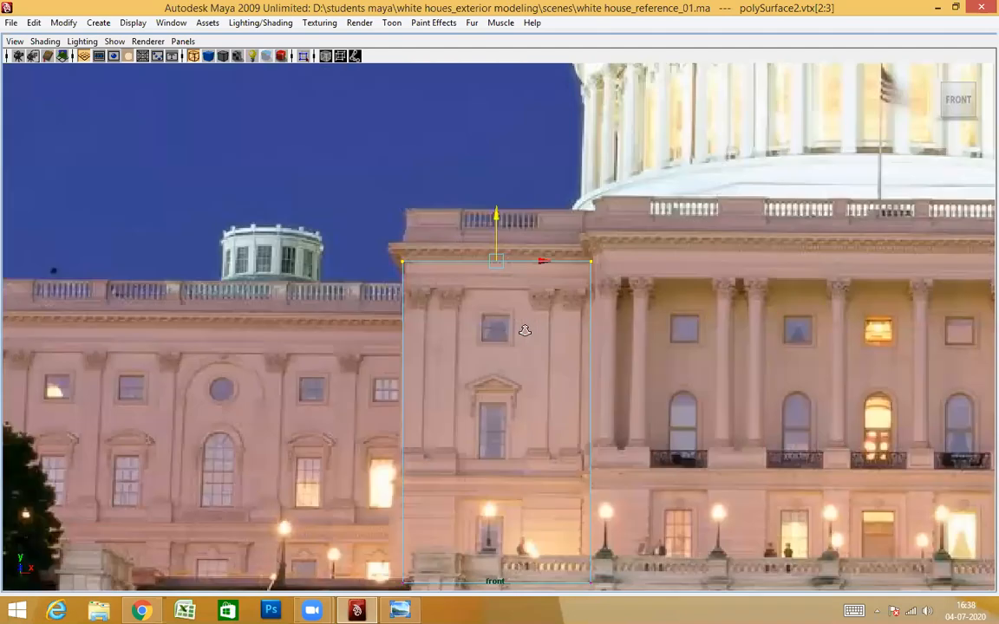
pyautogui.scroll(4, 410, 370)
pyautogui.keyDown('alt'); pyautogui.moveTo(390, 372); pyautogui.dragTo(277, 361, button='middle'); pyautogui.keyUp('alt')
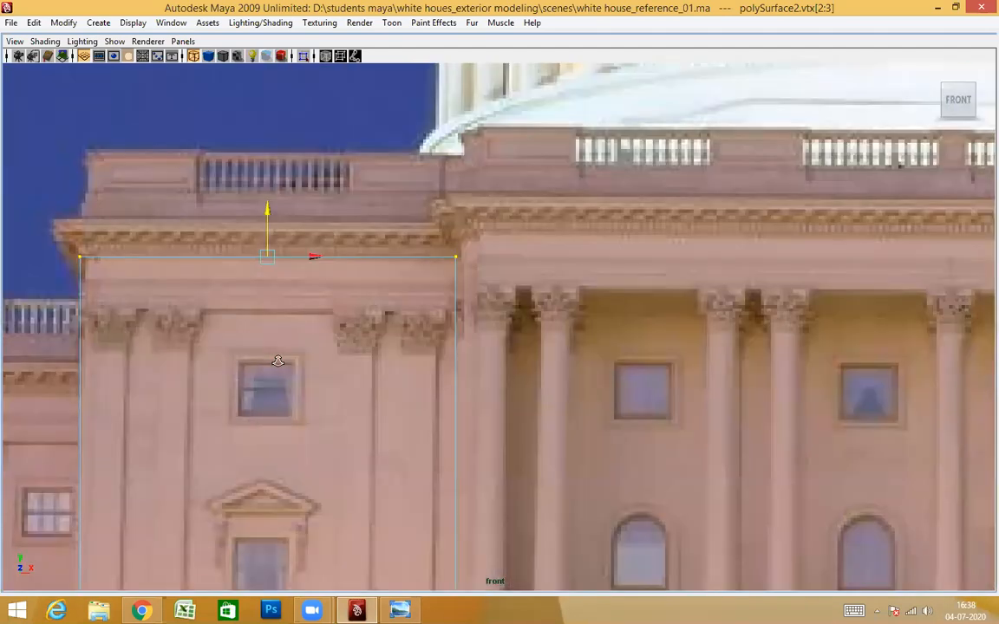
pyautogui.scroll(-6, 731, 341)
pyautogui.keyDown('alt'); pyautogui.moveTo(876, 337); pyautogui.dragTo(727, 375, button='middle'); pyautogui.keyUp('alt')
pyautogui.scroll(4, 328, 328)
pyautogui.scroll(2, 227, 332)
pyautogui.keyDown('alt'); pyautogui.moveTo(274, 356); pyautogui.dragTo(650, 344, button='middle'); pyautogui.keyUp('alt')
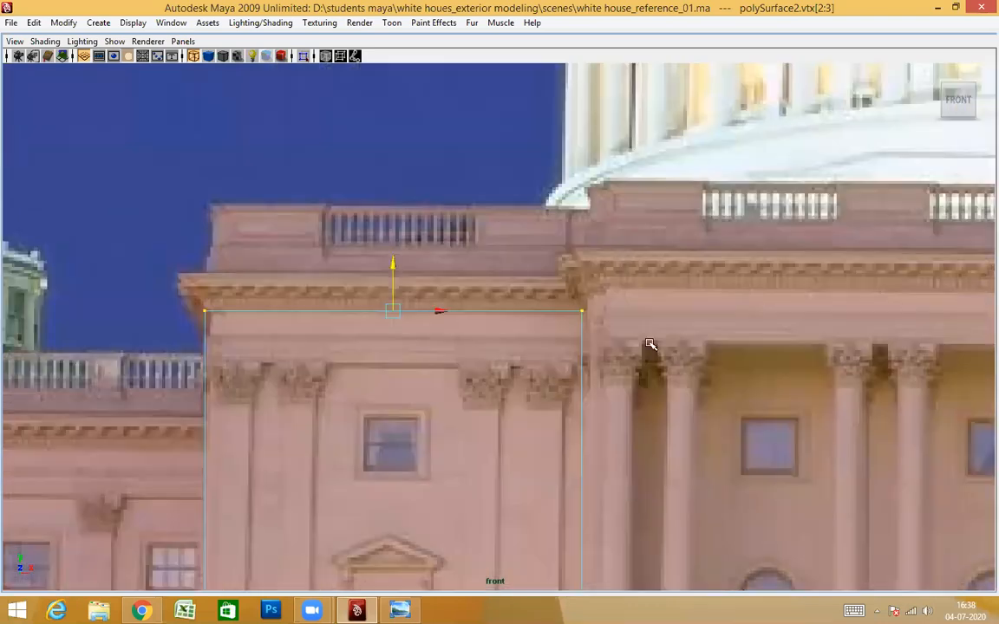
pyautogui.scroll(-6, 654, 325)
pyautogui.scroll(6, 758, 356)
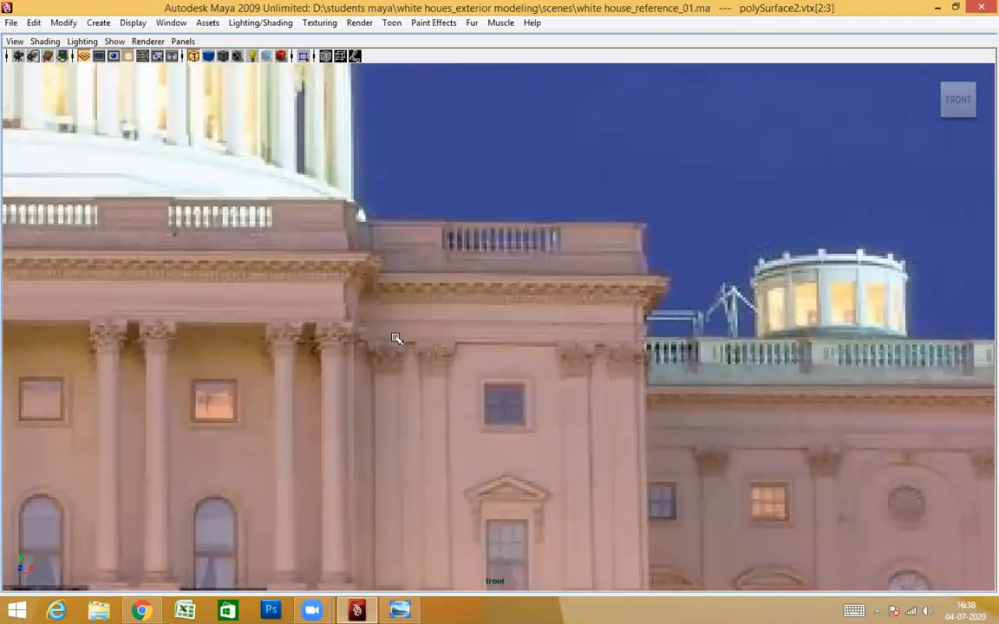
pyautogui.scroll(2, 399, 348)
pyautogui.keyDown('alt'); pyautogui.moveTo(674, 330); pyautogui.dragTo(722, 344, button='middle'); pyautogui.keyUp('alt')
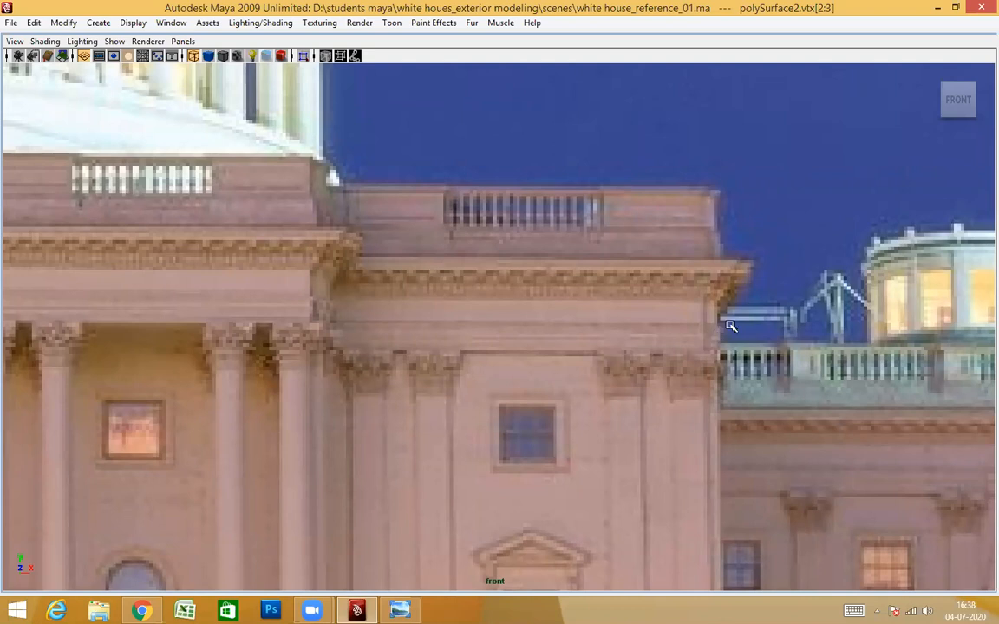
pyautogui.scroll(-1, 787, 397)
pyautogui.scroll(-3, 659, 378)
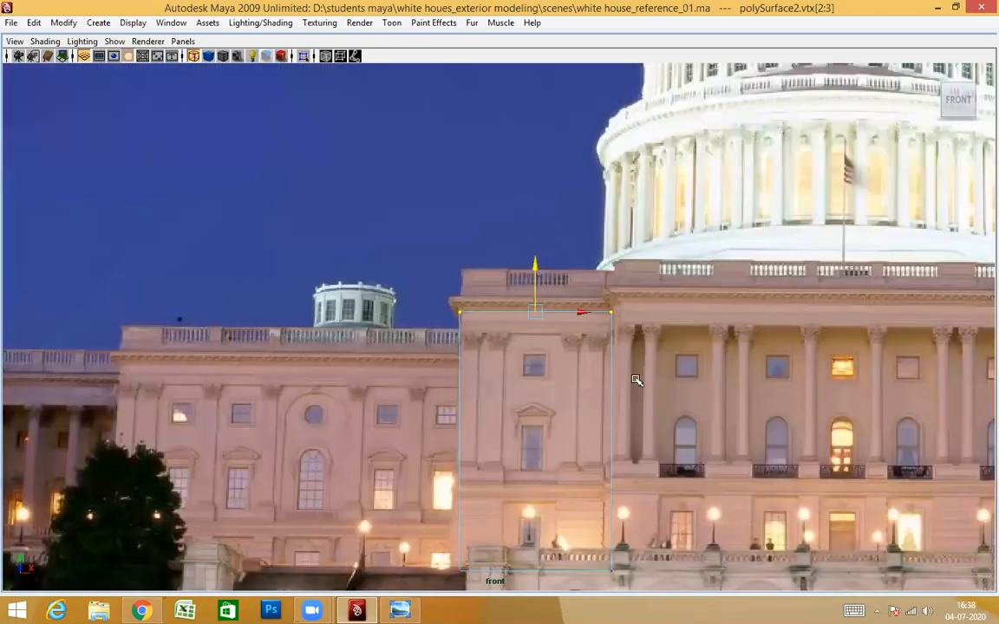
# Step: Switch the detached face to edge editing and add a horizontal edge across its middle between the two vertical sides
pyautogui.scroll(3, 636, 380)
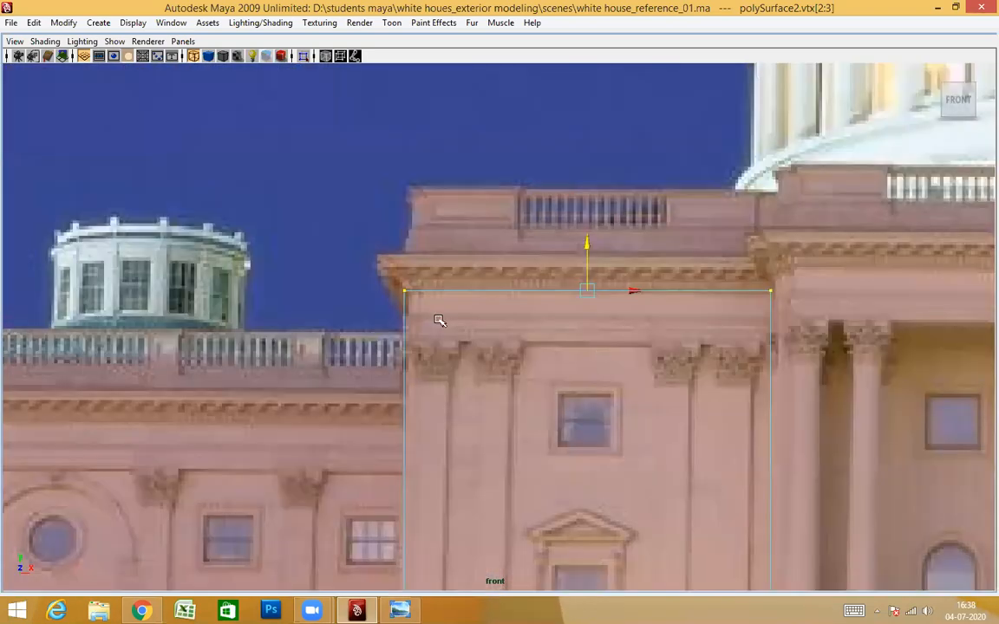
pyautogui.scroll(2, 260, 278)
pyautogui.rightClick(274, 271)
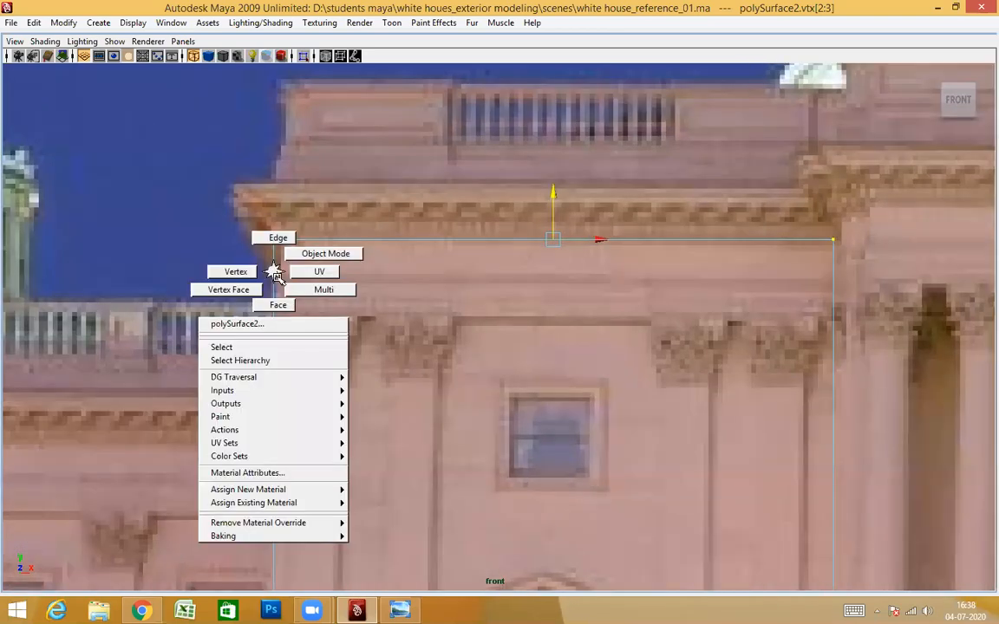
pyautogui.moveTo(274, 271); pyautogui.dragTo(277, 238, button='right')
pyautogui.click(275, 314)
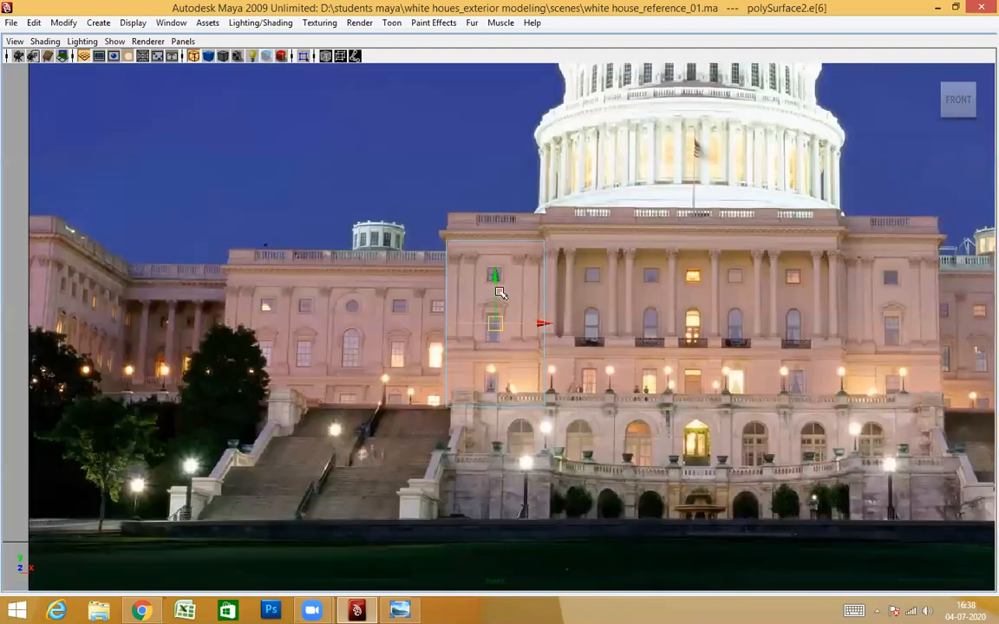
# Step: Raise the new horizontal edge to the moulding line between the cornice and the pilaster capitals in the reference
pyautogui.scroll(3, 494, 324)
pyautogui.moveTo(495, 318); pyautogui.dragTo(495, 130)
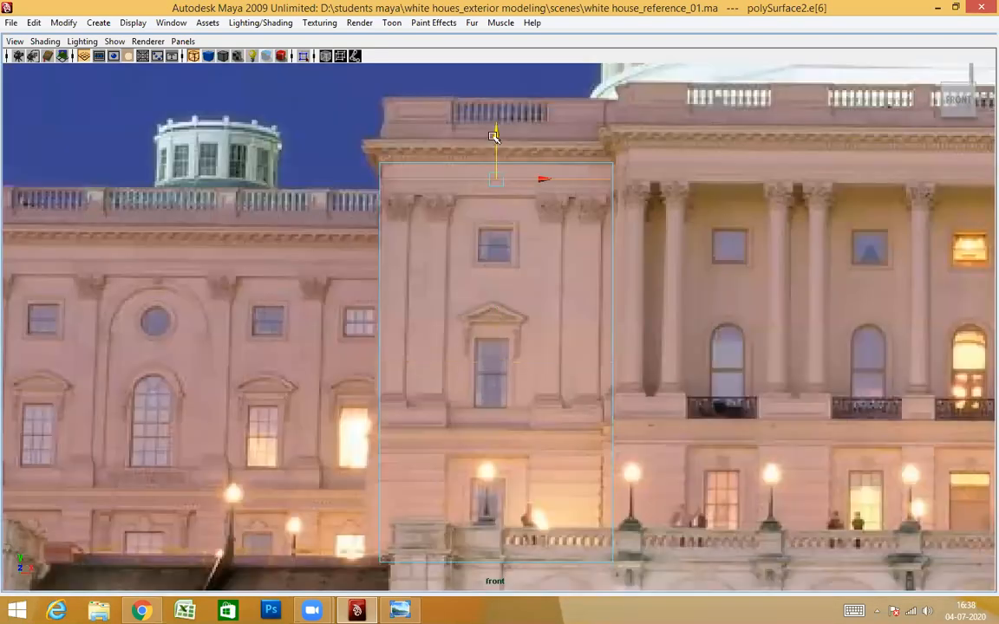
pyautogui.scroll(4, 462, 352)
pyautogui.scroll(-5, 425, 372)
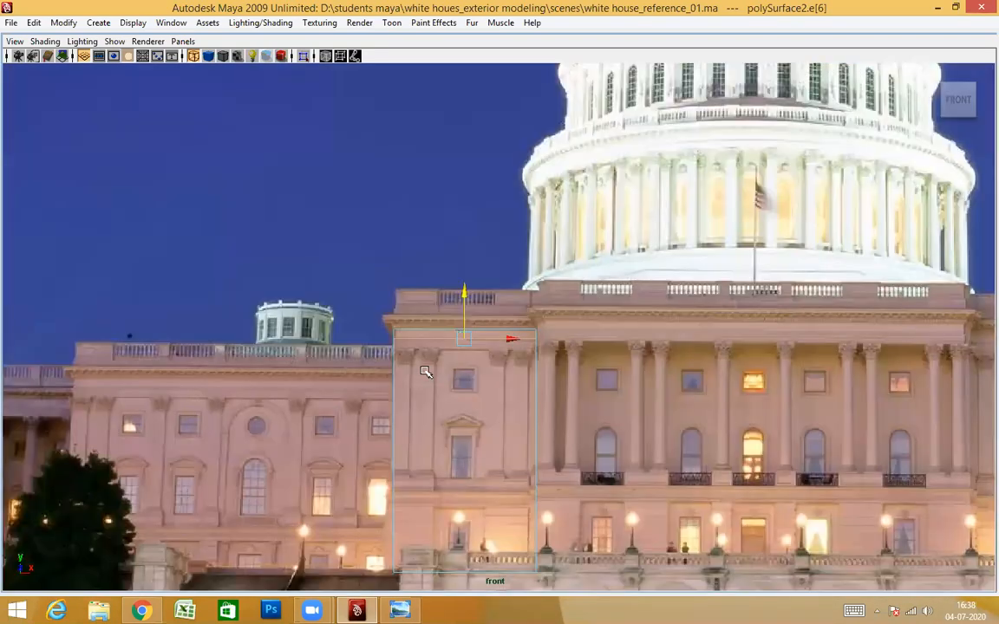
pyautogui.scroll(3, 978, 466)
pyautogui.keyDown('alt'); pyautogui.moveTo(557, 404); pyautogui.dragTo(598, 376, button='middle'); pyautogui.keyUp('alt')
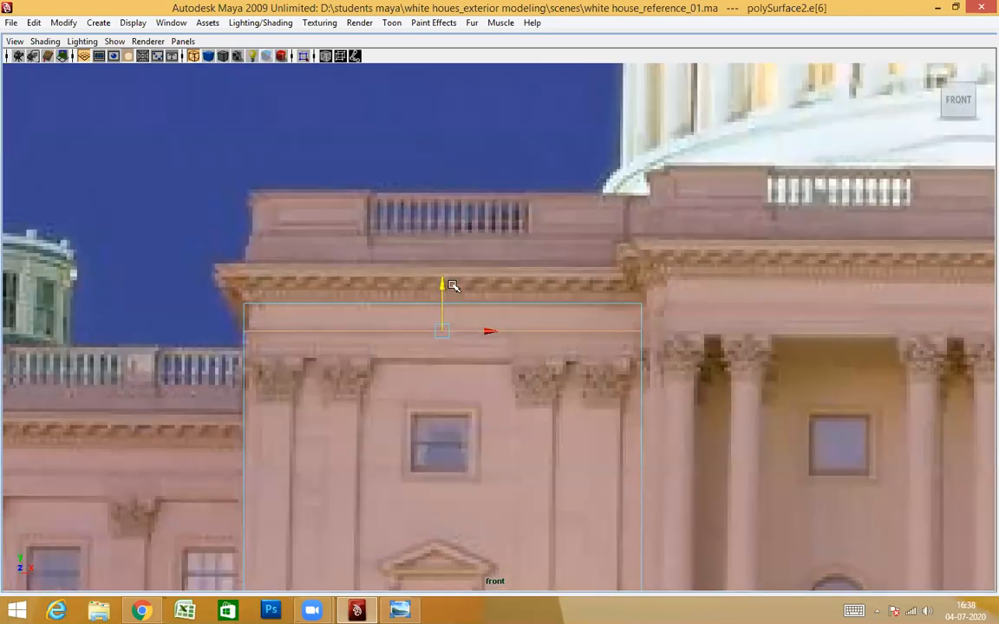
pyautogui.moveTo(444, 281)
pyautogui.mouseDown()
pyautogui.moveTo(455, 351)
pyautogui.moveTo(456, 280)
pyautogui.mouseUp()
# Step: Examine the cornice, frieze and capitals of the matching section at the other end of the central block
pyautogui.scroll(-2, 695, 410)
pyautogui.keyDown('alt'); pyautogui.moveTo(694, 410); pyautogui.dragTo(602, 386, button='middle'); pyautogui.keyUp('alt')
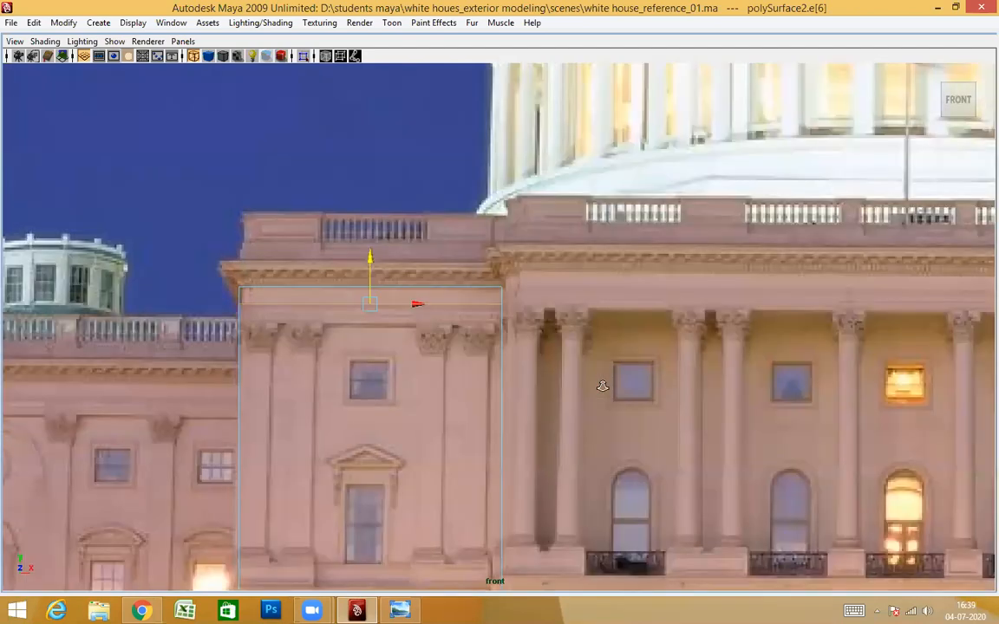
pyautogui.keyDown('alt'); pyautogui.moveTo(845, 308); pyautogui.dragTo(494, 320, button='middle'); pyautogui.keyUp('alt')
pyautogui.keyDown('alt'); pyautogui.moveTo(418, 369); pyautogui.dragTo(50, 371, button='middle'); pyautogui.keyUp('alt')
pyautogui.scroll(2, 582, 366)
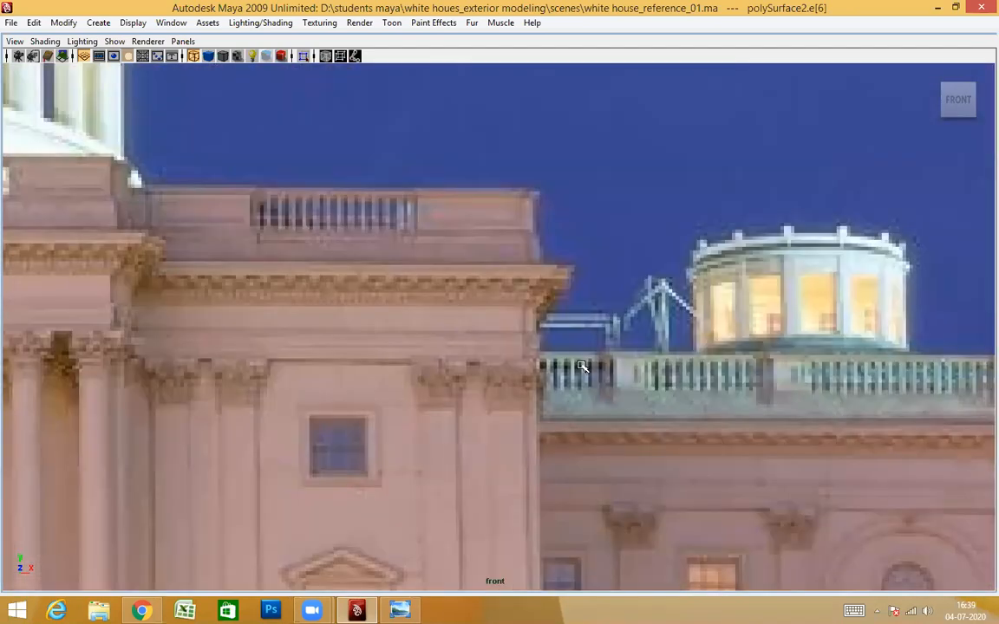
pyautogui.keyDown('alt'); pyautogui.moveTo(544, 347); pyautogui.dragTo(540, 306, button='middle'); pyautogui.keyUp('alt')
pyautogui.scroll(1, 540, 306)
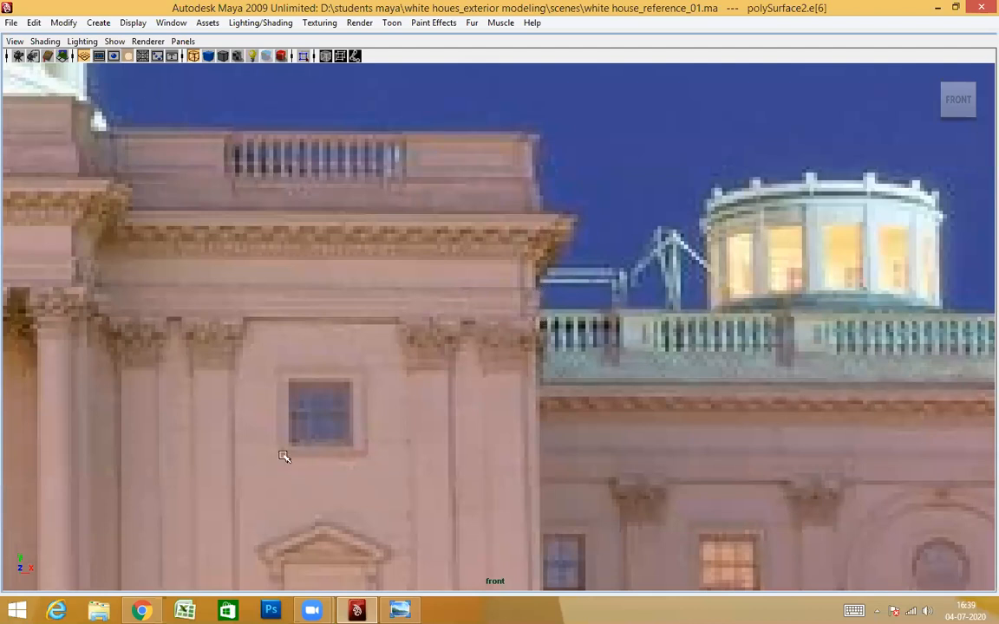
# Step: Add a second horizontal edge across the detached face below the first one and raise it toward the pilaster capitals
pyautogui.keyDown('alt'); pyautogui.moveTo(649, 442); pyautogui.dragTo(874, 422, button='middle'); pyautogui.keyUp('alt')
pyautogui.scroll(-5, 570, 368)
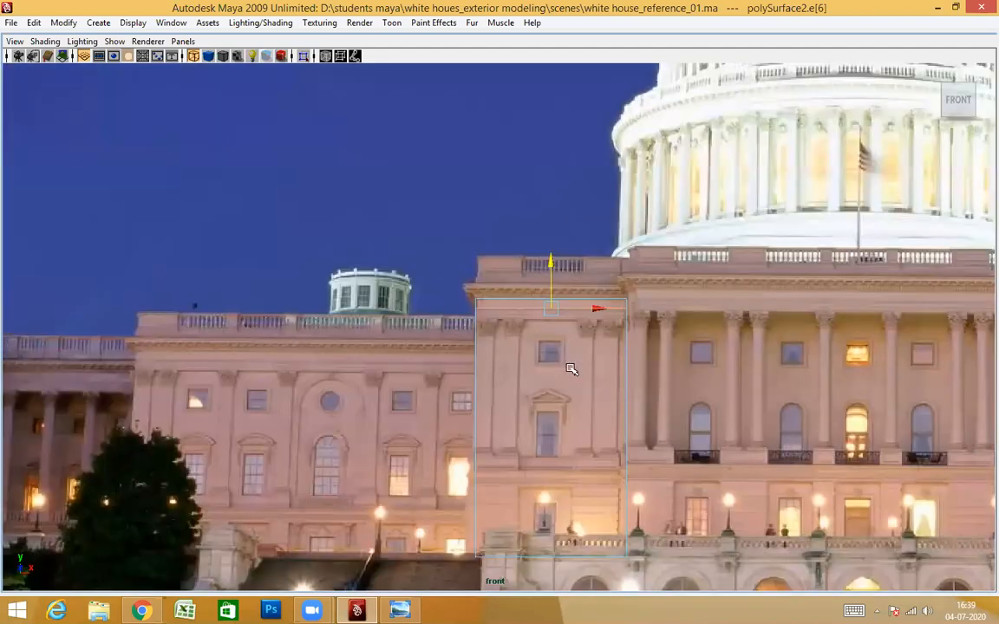
pyautogui.scroll(5, 481, 367)
pyautogui.scroll(2, 352, 301)
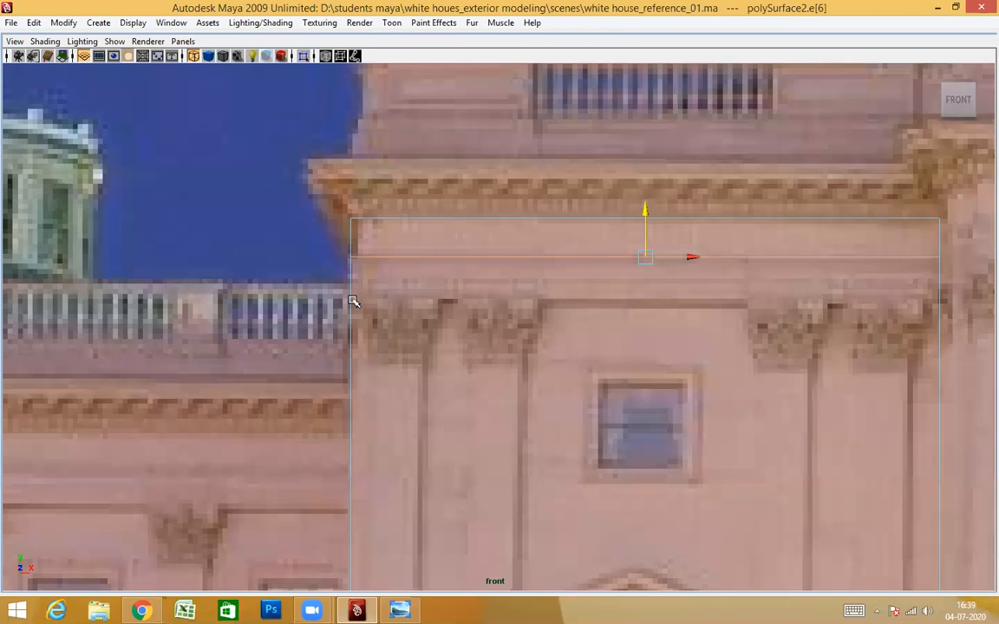
pyautogui.hotkey('ctrl', 'z')
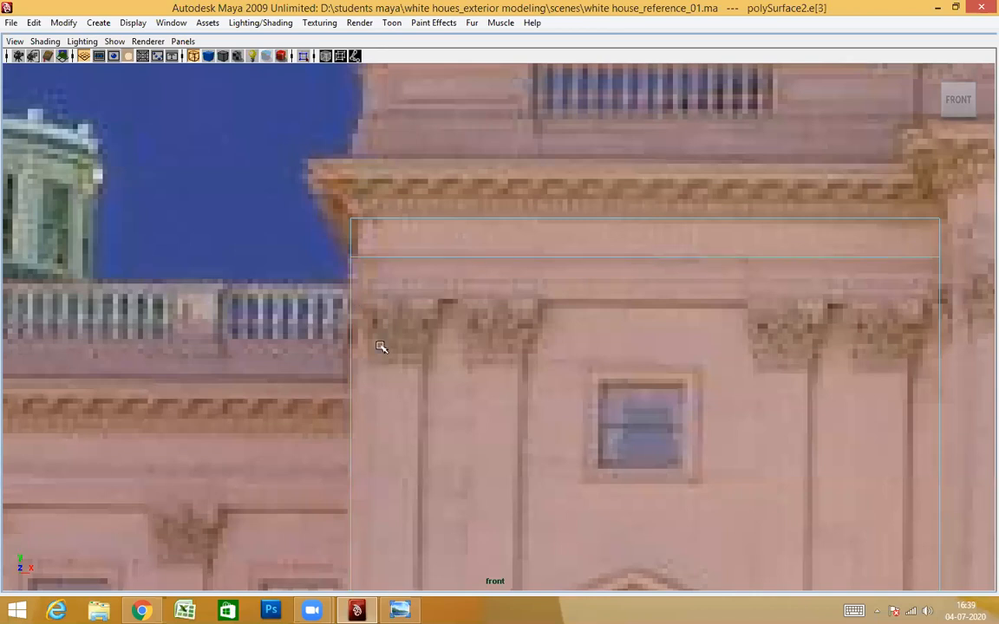
pyautogui.keyDown('ctrl'); pyautogui.moveTo(378, 346); pyautogui.dragTo(510, 364, button='right'); pyautogui.keyUp('ctrl')
pyautogui.scroll(-6, 553, 344)
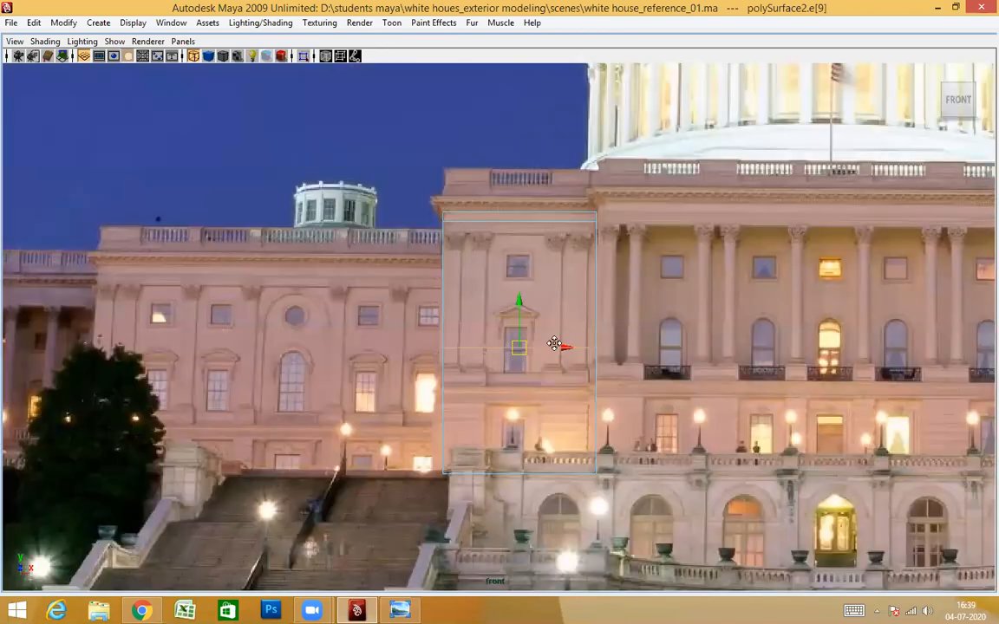
pyautogui.scroll(3, 524, 351)
pyautogui.moveTo(527, 396); pyautogui.dragTo(529, 192)
# Step: Study where the frieze lines and capital tops sit on the matching section at the other end of the central block
pyautogui.keyDown('alt'); pyautogui.moveTo(594, 305); pyautogui.dragTo(397, 363, button='middle'); pyautogui.keyUp('alt')
pyautogui.keyDown('alt'); pyautogui.moveTo(956, 325); pyautogui.dragTo(412, 339, button='middle'); pyautogui.keyUp('alt')
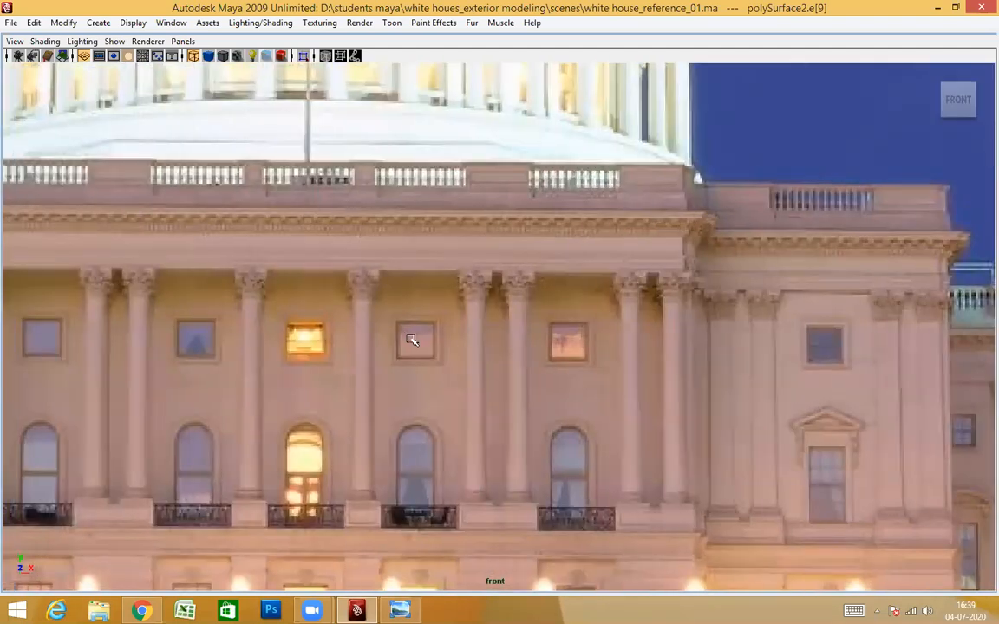
pyautogui.moveTo(328, 338)
pyautogui.keyDown('alt'); pyautogui.mouseDown(button='middle')
pyautogui.moveTo(672, 337)
pyautogui.moveTo(333, 338)
pyautogui.mouseUp(button='middle'); pyautogui.keyUp('alt')
pyautogui.keyDown('alt'); pyautogui.moveTo(711, 341); pyautogui.dragTo(449, 345, button='middle'); pyautogui.keyUp('alt')
pyautogui.scroll(2, 611, 291)
pyautogui.keyDown('alt'); pyautogui.moveTo(853, 332); pyautogui.dragTo(827, 334, button='middle'); pyautogui.keyUp('alt')
pyautogui.scroll(2, 798, 337)
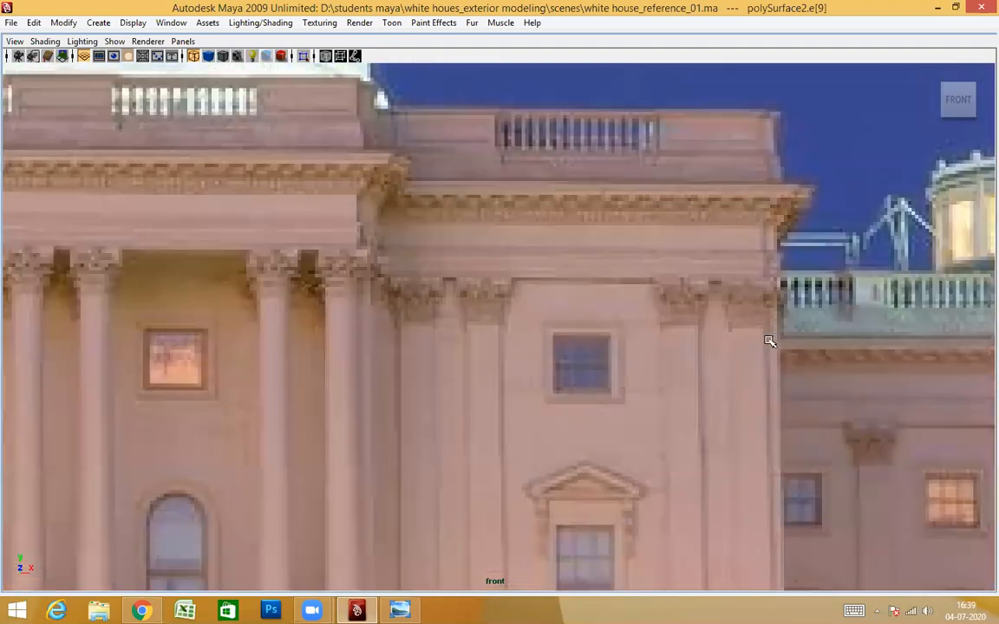
pyautogui.scroll(-2, 695, 335)
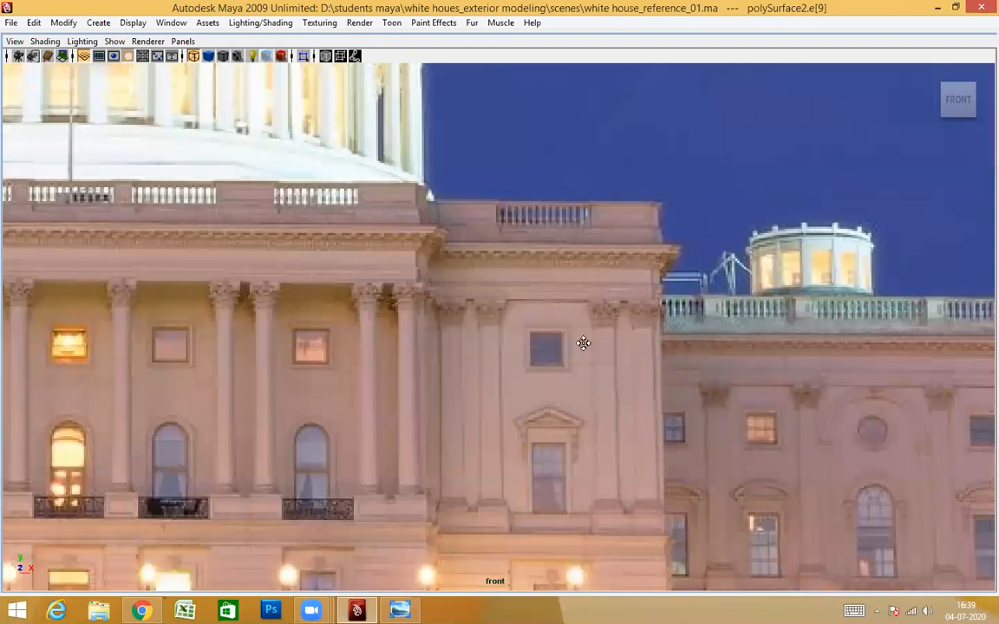
pyautogui.scroll(2, 828, 323)
pyautogui.scroll(3, 828, 322)
pyautogui.keyDown('alt'); pyautogui.moveTo(500, 297); pyautogui.dragTo(778, 305, button='middle'); pyautogui.keyUp('alt')
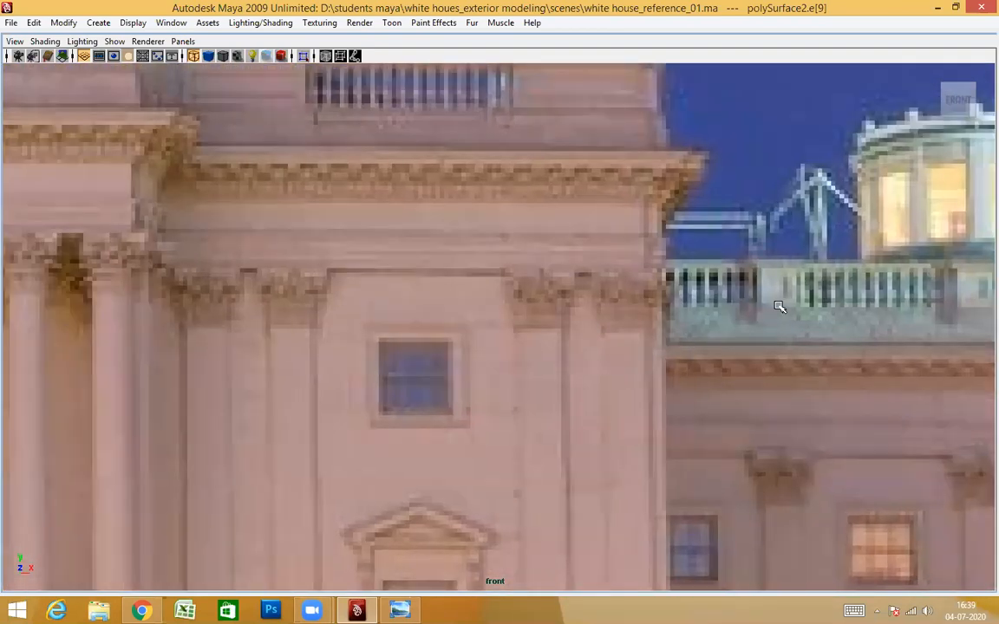
# Step: Raise the second horizontal edge to the line along the tops of the pilaster capitals
pyautogui.scroll(-6, 361, 312)
pyautogui.press('f')
pyautogui.scroll(4, 477, 305)
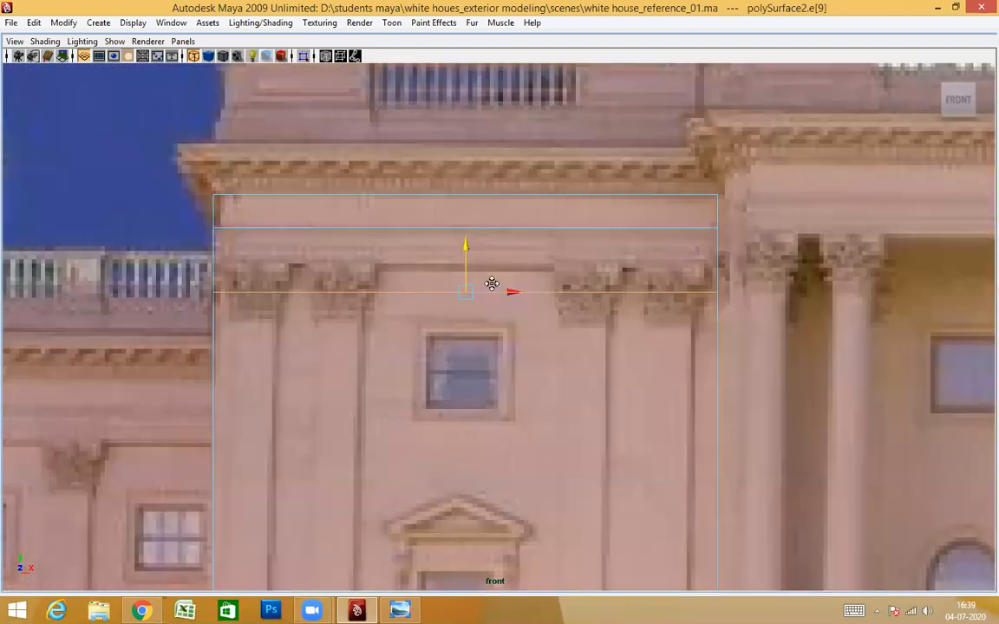
pyautogui.keyDown('alt'); pyautogui.moveTo(490, 283); pyautogui.dragTo(602, 328, button='middle'); pyautogui.keyUp('alt')
pyautogui.scroll(1, 602, 311)
pyautogui.moveTo(606, 303); pyautogui.dragTo(636, 271)
# Step: Compare the second edge's height with the capitals and frieze across the full width of the central block
pyautogui.keyDown('alt'); pyautogui.moveTo(858, 342); pyautogui.dragTo(675, 347, button='right'); pyautogui.keyUp('alt')
pyautogui.keyDown('alt'); pyautogui.moveTo(676, 348); pyautogui.dragTo(500, 356, button='middle'); pyautogui.keyUp('alt')
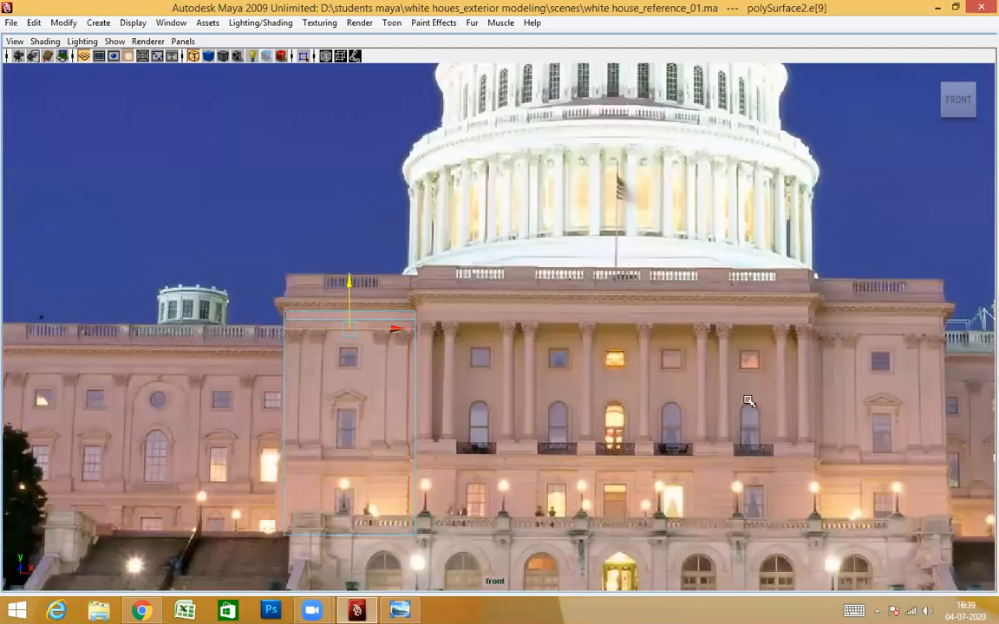
pyautogui.keyDown('alt'); pyautogui.moveTo(748, 400); pyautogui.dragTo(807, 404, button='right'); pyautogui.keyUp('alt')
pyautogui.keyDown('alt'); pyautogui.moveTo(622, 370); pyautogui.dragTo(678, 363, button='middle'); pyautogui.keyUp('alt')
pyautogui.keyDown('alt'); pyautogui.moveTo(618, 321); pyautogui.dragTo(871, 323, button='middle'); pyautogui.keyUp('alt')
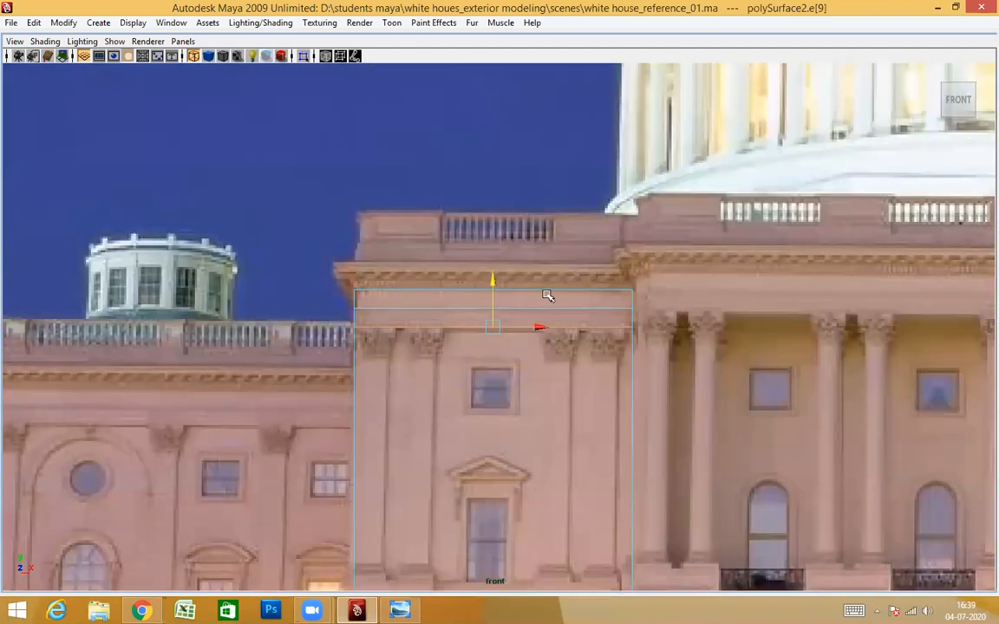
pyautogui.moveTo(494, 281)
pyautogui.mouseDown()
pyautogui.moveTo(495, 303)
pyautogui.moveTo(499, 276)
pyautogui.mouseUp()
pyautogui.hotkey('ctrl', 'z')
# Step: Inspect the inserted edges closely against the moulding and capitals in the front view and in perspective
pyautogui.keyDown('alt'); pyautogui.moveTo(457, 316); pyautogui.dragTo(920, 374, button='right'); pyautogui.keyUp('alt')
pyautogui.keyDown('alt'); pyautogui.moveTo(555, 351); pyautogui.dragTo(635, 372, button='middle'); pyautogui.keyUp('alt')
pyautogui.keyDown('alt'); pyautogui.moveTo(360, 336); pyautogui.dragTo(530, 335, button='right'); pyautogui.keyUp('alt')
pyautogui.press('space')
pyautogui.moveTo(530, 335); pyautogui.dragTo(533, 308)
pyautogui.moveTo(444, 372)
pyautogui.keyDown('alt'); pyautogui.mouseDown()
pyautogui.moveTo(589, 346)
pyautogui.moveTo(419, 351)
pyautogui.moveTo(495, 350)
pyautogui.moveTo(457, 357)
pyautogui.moveTo(443, 390)
pyautogui.mouseUp(); pyautogui.keyUp('alt')
pyautogui.press('space')
pyautogui.keyDown('alt'); pyautogui.moveTo(460, 352); pyautogui.dragTo(511, 281, button='middle'); pyautogui.keyUp('alt')
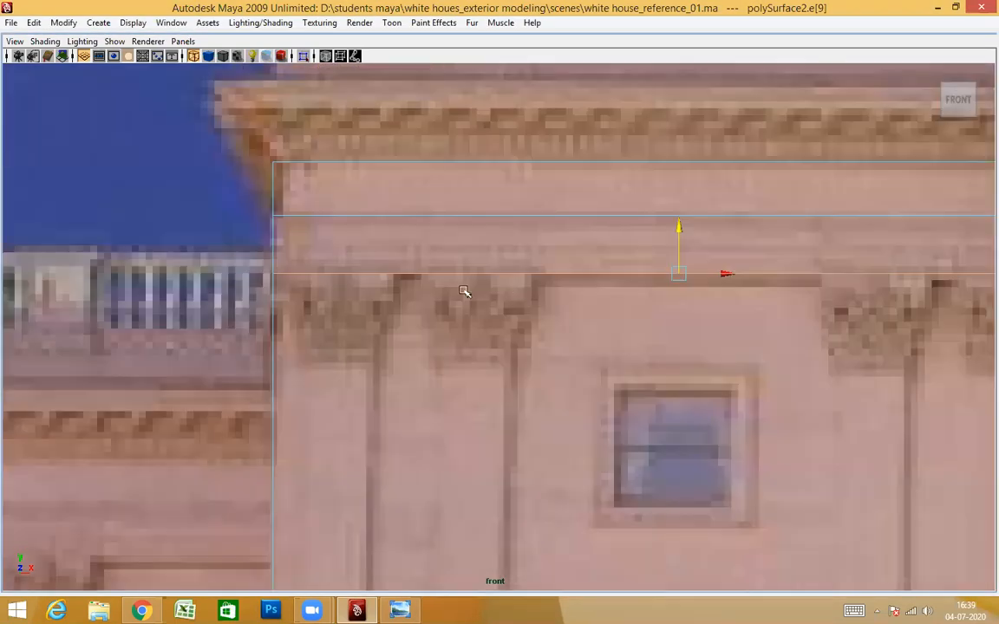
pyautogui.scroll(-4, 560, 345)
pyautogui.scroll(2, 485, 325)
# Step: Try pulling the upper inserted edge forward from the face in the side view
pyautogui.press('space')
pyautogui.moveTo(491, 326); pyautogui.dragTo(491, 302)
pyautogui.keyDown('alt'); pyautogui.moveTo(585, 396); pyautogui.dragTo(602, 374); pyautogui.keyUp('alt')
pyautogui.scroll(2, 647, 387)
pyautogui.click(521, 329)
pyautogui.press('space')
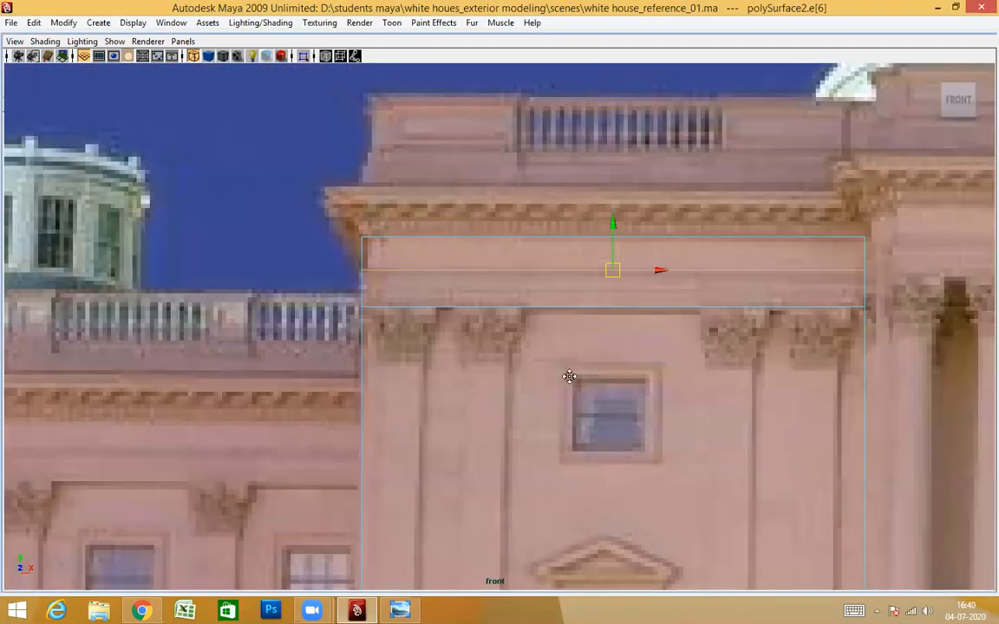
pyautogui.press('space')
pyautogui.moveTo(575, 322); pyautogui.dragTo(636, 326)
pyautogui.keyDown('alt'); pyautogui.moveTo(563, 423); pyautogui.dragTo(488, 375, button='right'); pyautogui.keyUp('alt')
pyautogui.keyDown('alt'); pyautogui.moveTo(488, 374); pyautogui.dragTo(724, 295, button='middle'); pyautogui.keyUp('alt')
pyautogui.keyDown('alt'); pyautogui.moveTo(488, 349); pyautogui.dragTo(532, 315, button='right'); pyautogui.keyUp('alt')
pyautogui.keyDown('alt'); pyautogui.moveTo(532, 315); pyautogui.dragTo(593, 125, button='middle'); pyautogui.keyUp('alt')
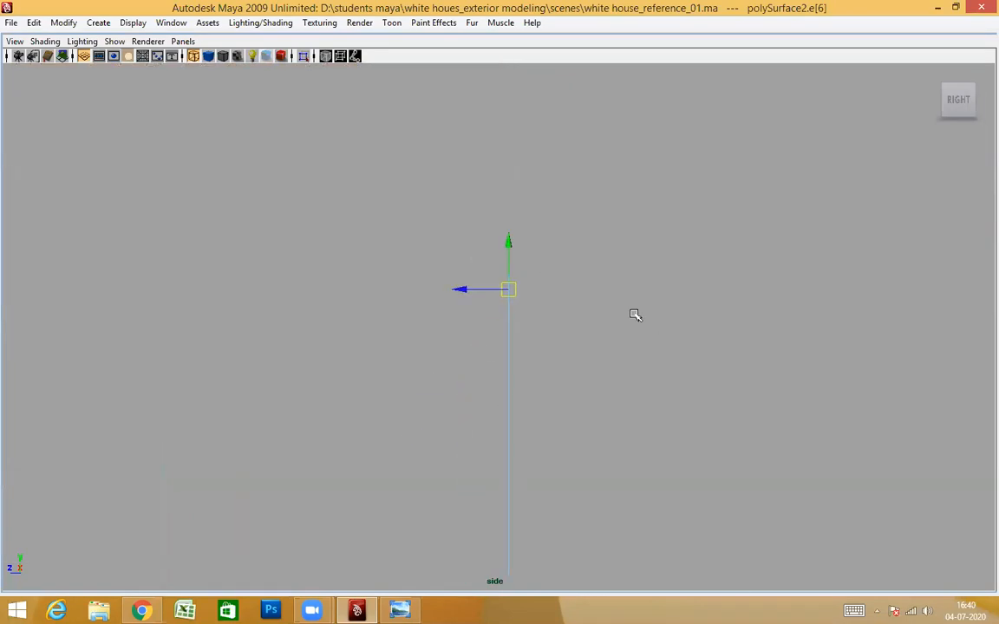
pyautogui.moveTo(469, 291); pyautogui.dragTo(419, 307)
# Step: Inspect the pulled-out edge from the front and around the shaded model in perspective
pyautogui.press('space')
pyautogui.scroll(3, 675, 322)
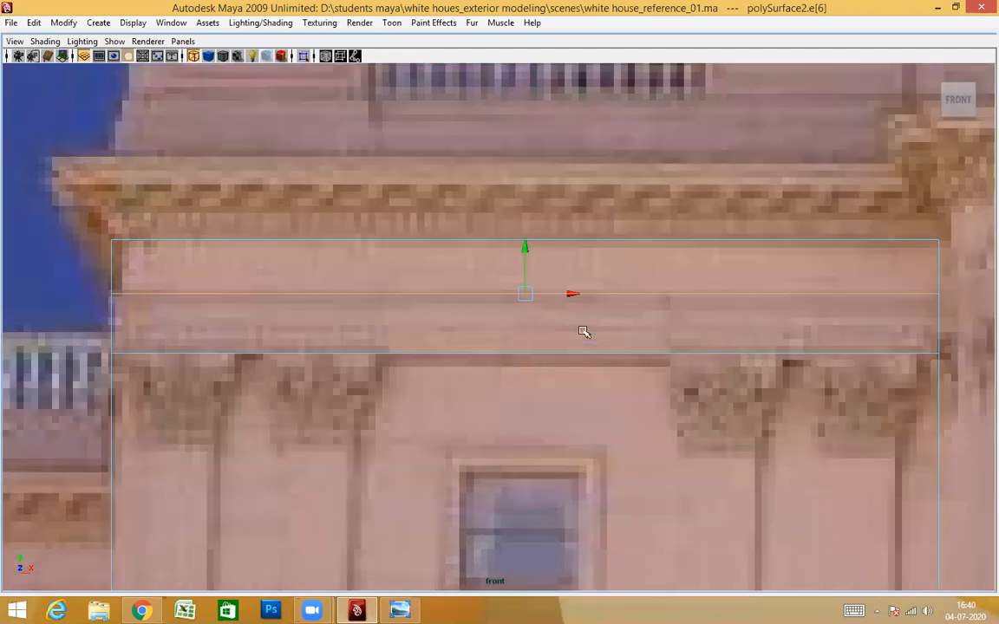
pyautogui.press('space')
pyautogui.moveTo(524, 324); pyautogui.dragTo(524, 279)
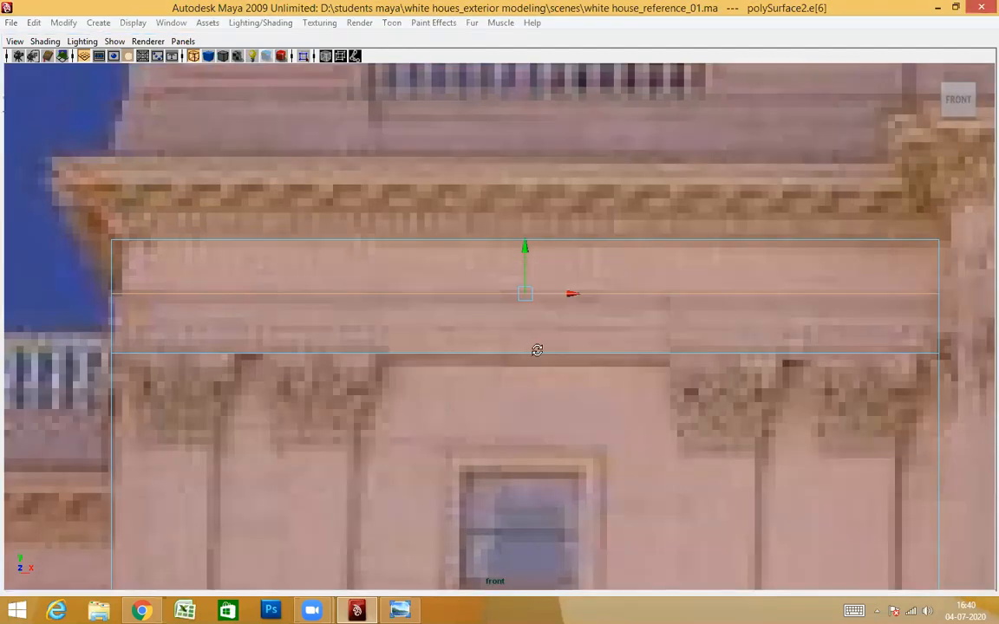
pyautogui.keyDown('alt'); pyautogui.moveTo(533, 326); pyautogui.dragTo(864, 323); pyautogui.keyUp('alt')
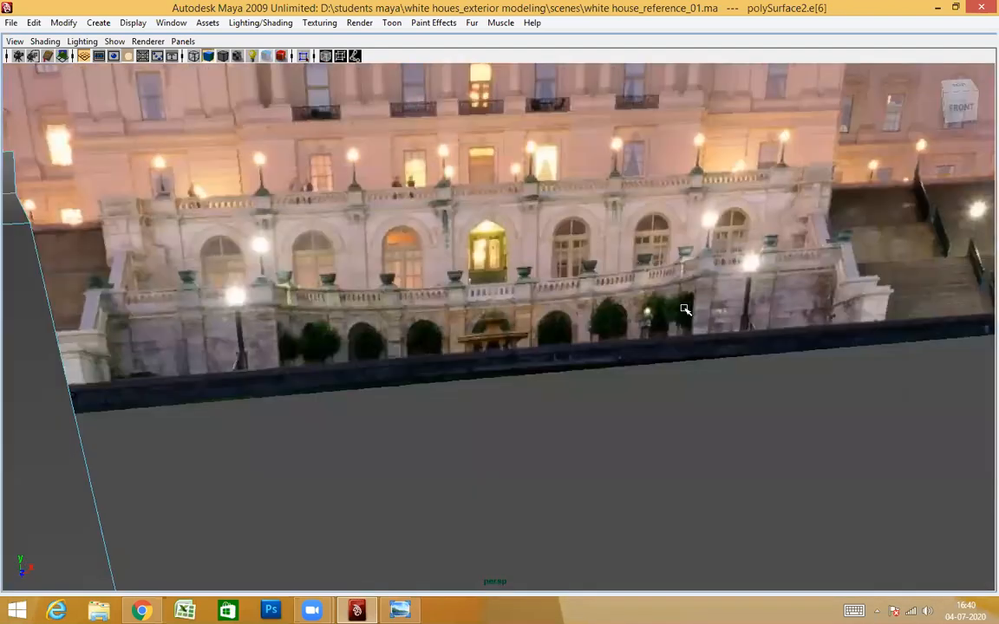
pyautogui.keyDown('alt'); pyautogui.moveTo(685, 310); pyautogui.dragTo(673, 292, button='middle'); pyautogui.keyUp('alt')
pyautogui.keyDown('alt'); pyautogui.moveTo(664, 300); pyautogui.dragTo(561, 297); pyautogui.keyUp('alt')
pyautogui.keyDown('alt'); pyautogui.moveTo(667, 332); pyautogui.dragTo(609, 342, button='middle'); pyautogui.keyUp('alt')
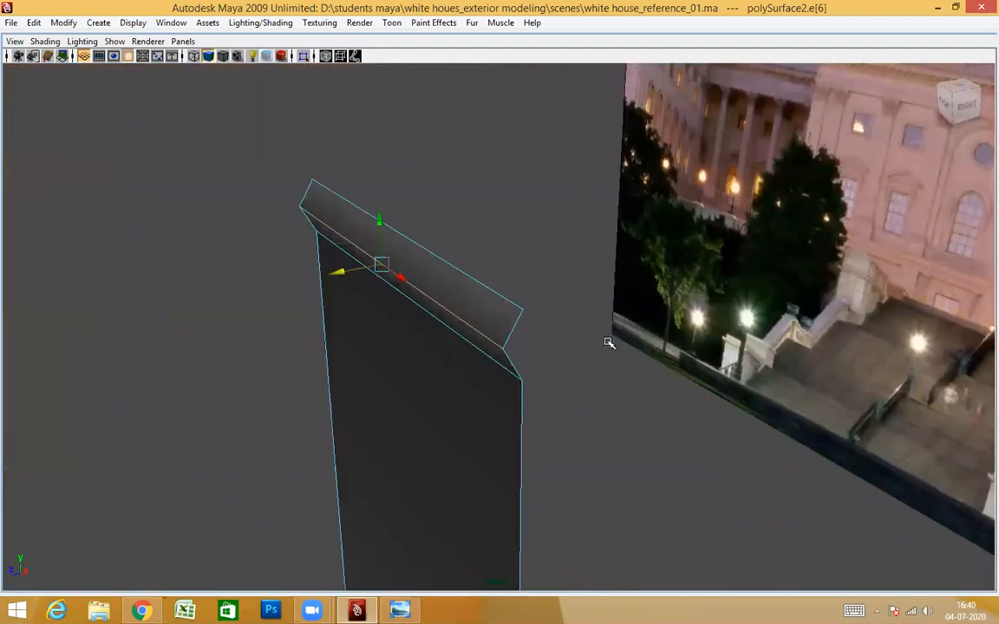
pyautogui.keyDown('alt'); pyautogui.moveTo(608, 342); pyautogui.dragTo(480, 179); pyautogui.keyUp('alt')
pyautogui.keyDown('alt'); pyautogui.moveTo(572, 338); pyautogui.dragTo(635, 373); pyautogui.keyUp('alt')
# Step: Compare the face's edges in wireframe with the cornice profile at both ends of the central block
pyautogui.press('space')
pyautogui.keyDown('alt'); pyautogui.moveTo(515, 316); pyautogui.dragTo(601, 315, button='middle'); pyautogui.keyUp('alt')
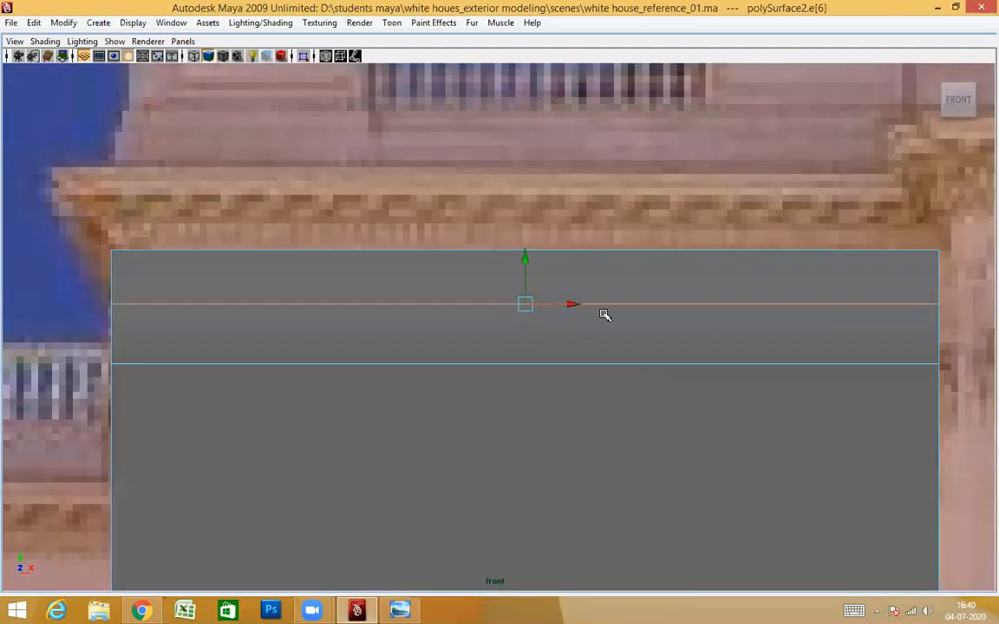
pyautogui.press('4')
pyautogui.keyDown('alt'); pyautogui.moveTo(397, 349); pyautogui.dragTo(444, 348, button='middle'); pyautogui.keyUp('alt')
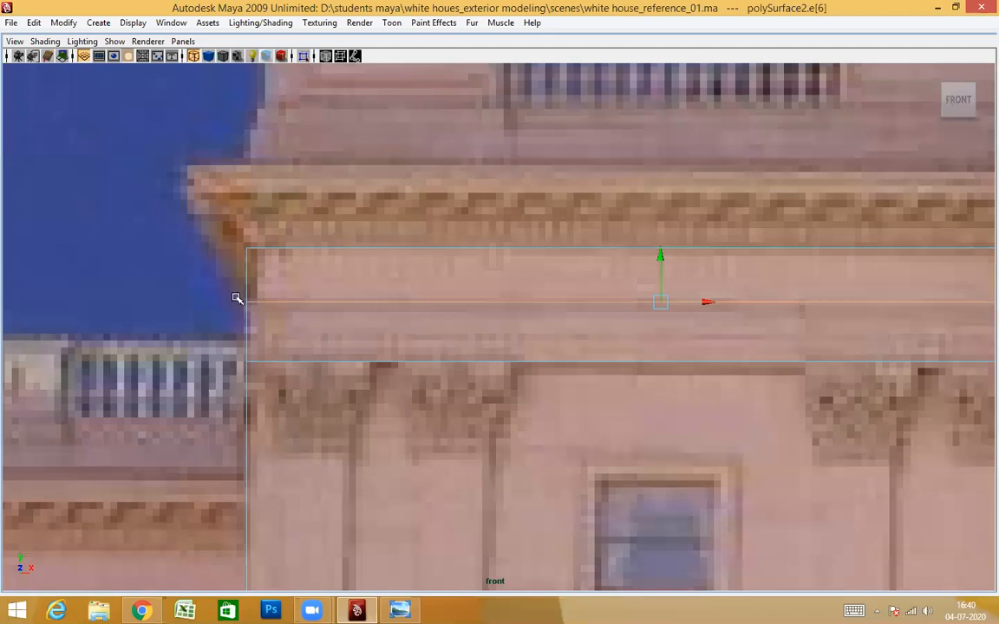
pyautogui.keyDown('alt'); pyautogui.moveTo(768, 354); pyautogui.dragTo(270, 343, button='right'); pyautogui.keyUp('alt')
pyautogui.keyDown('alt'); pyautogui.moveTo(980, 344); pyautogui.dragTo(435, 332, button='middle'); pyautogui.keyUp('alt')
pyautogui.keyDown('alt'); pyautogui.moveTo(359, 328); pyautogui.dragTo(524, 327, button='right'); pyautogui.keyUp('alt')
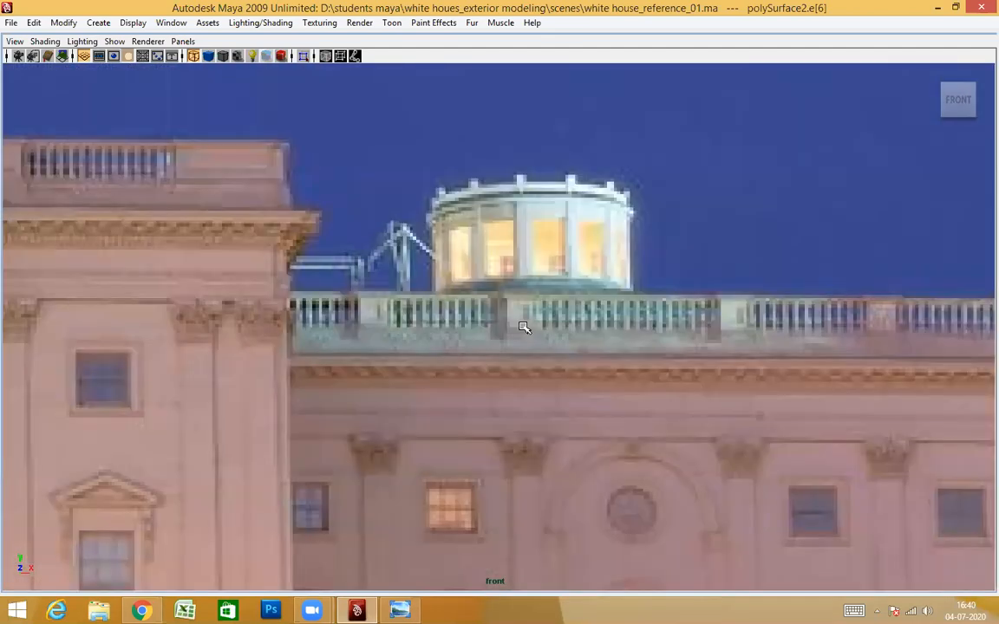
pyautogui.keyDown('alt'); pyautogui.moveTo(286, 275); pyautogui.dragTo(464, 278, button='middle'); pyautogui.keyUp('alt')
pyautogui.keyDown('alt'); pyautogui.moveTo(578, 388); pyautogui.dragTo(655, 407, button='right'); pyautogui.keyUp('alt')
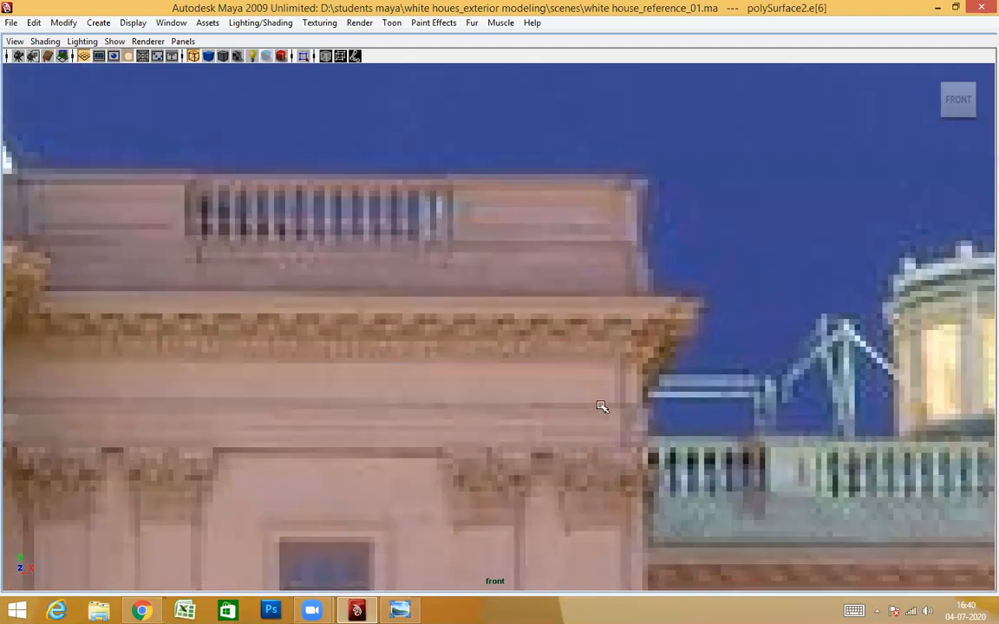
pyautogui.press('[')
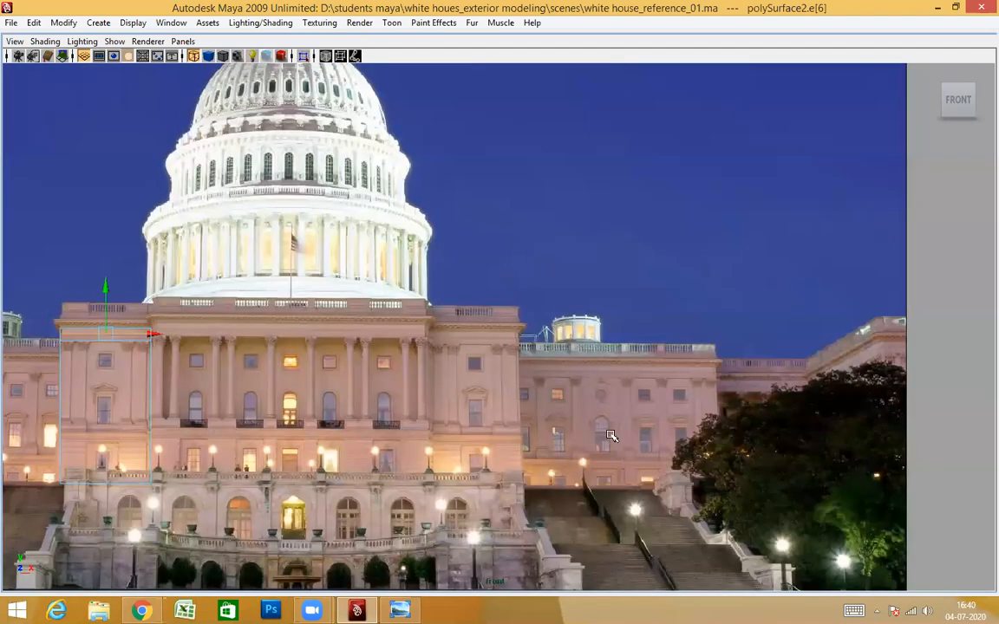
pyautogui.press('[')
pyautogui.press(']')
# Step: Select the face strip between the two inserted horizontal edges and extrude it slightly forward
pyautogui.press('space')
pyautogui.click(406, 386)
pyautogui.keyDown('alt'); pyautogui.moveTo(457, 424); pyautogui.dragTo(600, 369); pyautogui.keyUp('alt')
pyautogui.keyDown('alt'); pyautogui.moveTo(458, 360); pyautogui.dragTo(553, 359); pyautogui.keyUp('alt')
pyautogui.keyDown('alt'); pyautogui.moveTo(553, 359); pyautogui.dragTo(537, 373, button='middle'); pyautogui.keyUp('alt')
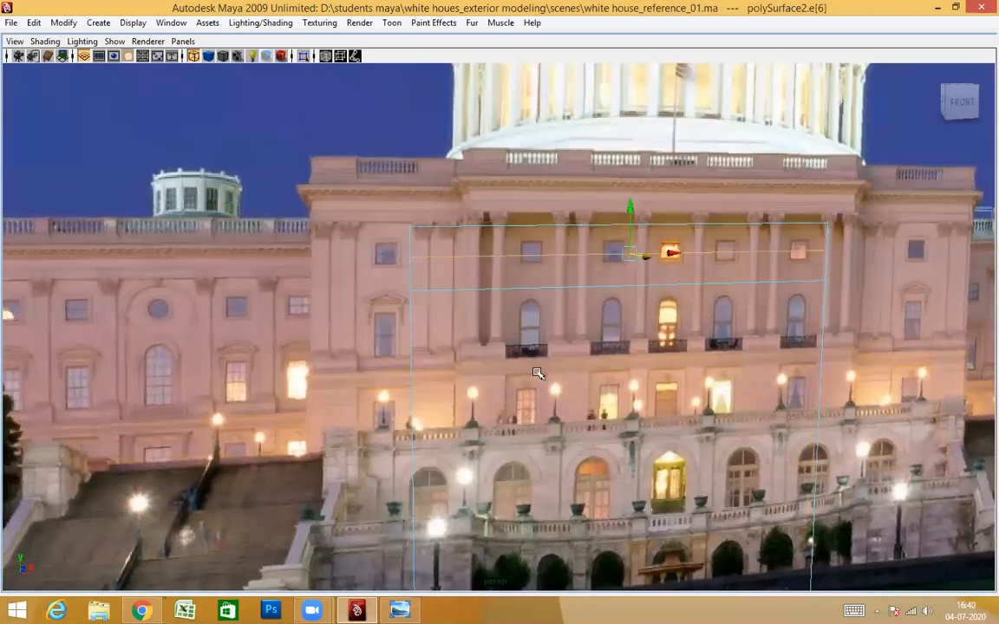
pyautogui.keyDown('alt'); pyautogui.moveTo(592, 374); pyautogui.dragTo(458, 374); pyautogui.keyUp('alt')
pyautogui.keyDown('alt'); pyautogui.moveTo(387, 377); pyautogui.dragTo(580, 353); pyautogui.keyUp('alt')
pyautogui.moveTo(509, 386)
pyautogui.keyDown('alt'); pyautogui.mouseDown()
pyautogui.moveTo(581, 321)
pyautogui.moveTo(604, 358)
pyautogui.mouseUp(); pyautogui.keyUp('alt')
pyautogui.press('5')
pyautogui.moveTo(606, 298); pyautogui.dragTo(611, 332, button='right')
pyautogui.click(620, 375)
pyautogui.keyDown('alt'); pyautogui.moveTo(620, 375); pyautogui.dragTo(558, 381); pyautogui.keyUp('alt')
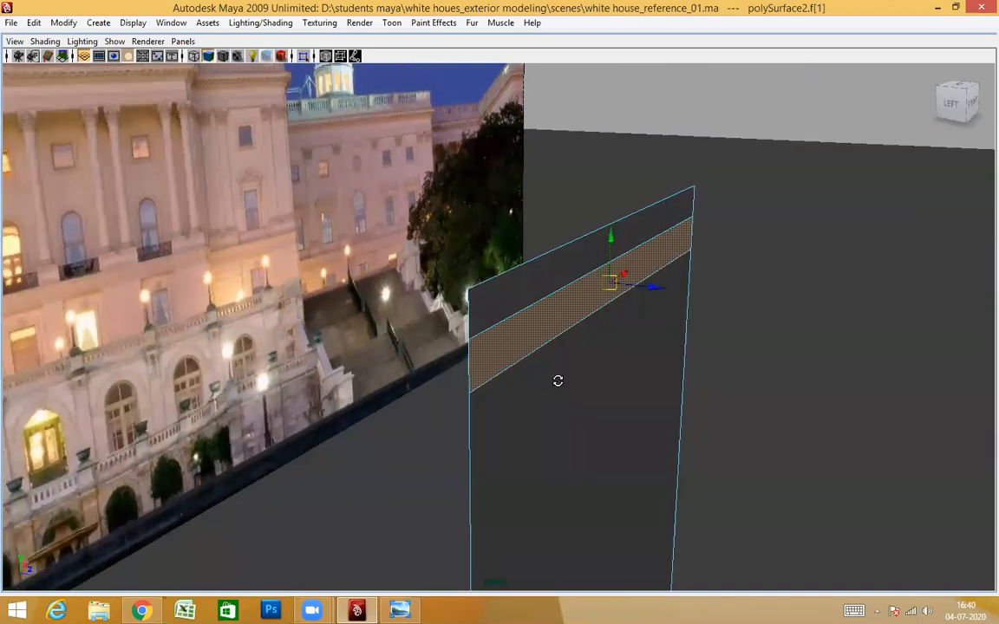
pyautogui.keyDown('shift'); pyautogui.moveTo(562, 360); pyautogui.dragTo(569, 429, button='right'); pyautogui.keyUp('shift')
pyautogui.keyDown('alt'); pyautogui.moveTo(569, 429); pyautogui.dragTo(606, 277); pyautogui.keyUp('alt')
# Step: Check the extruded strip against the frieze in the front view wireframe
pyautogui.press('space')
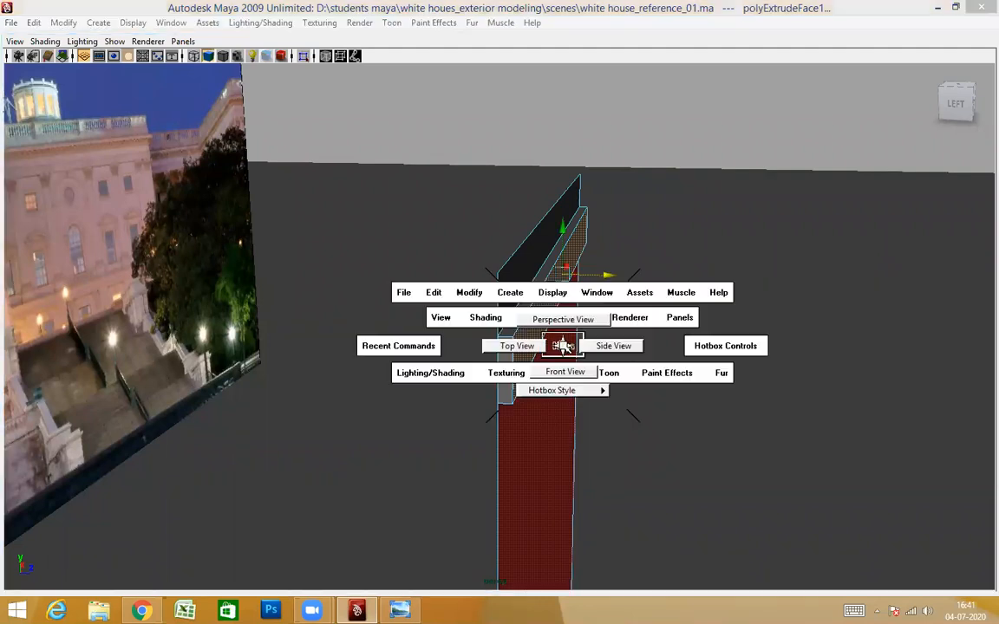
pyautogui.moveTo(563, 315); pyautogui.dragTo(564, 373)
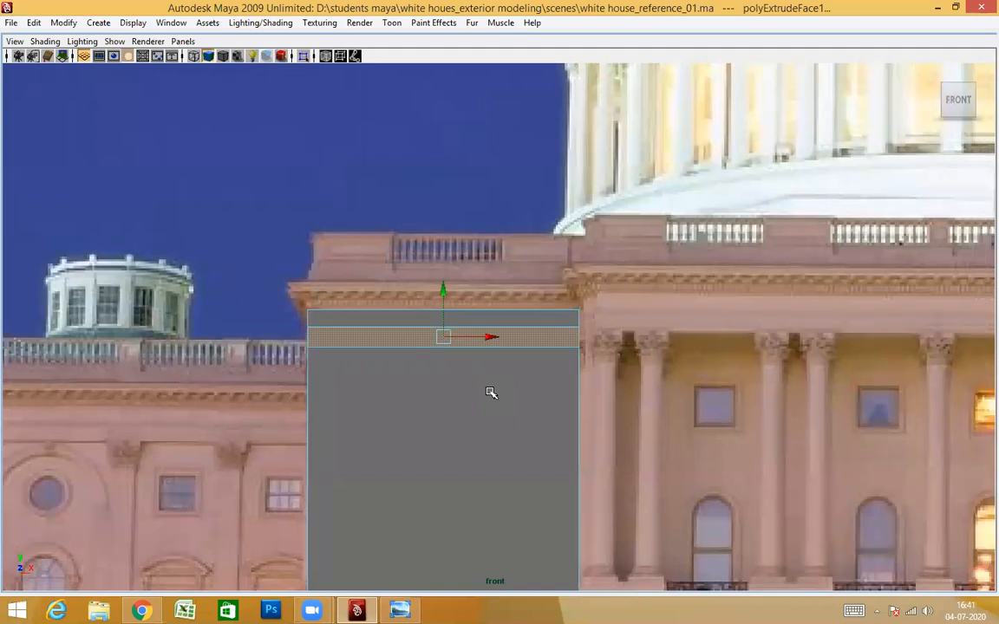
pyautogui.press('4')
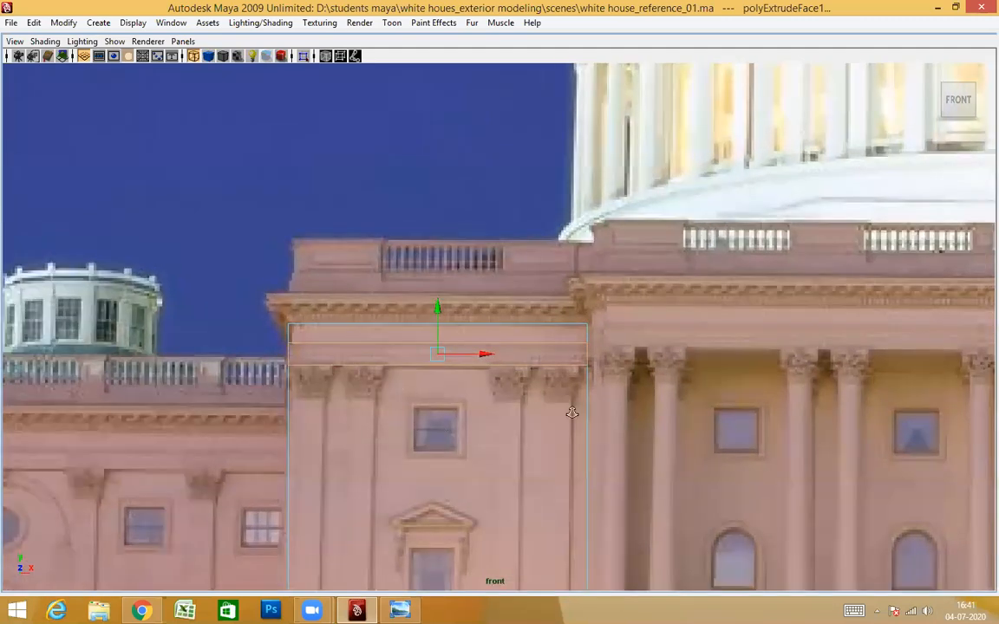
pyautogui.scroll(2, 488, 393)
pyautogui.scroll(1, 389, 384)
pyautogui.scroll(-1, 388, 384)
# Step: Push the extruded strip's lower front edge back toward the wall so that the strip's front slopes
pyautogui.moveTo(390, 339)
pyautogui.keyDown('alt'); pyautogui.mouseDown()
pyautogui.moveTo(468, 417)
pyautogui.moveTo(511, 413)
pyautogui.moveTo(439, 415)
pyautogui.mouseUp(); pyautogui.keyUp('alt')
pyautogui.press('5')
pyautogui.keyDown('alt'); pyautogui.moveTo(295, 411); pyautogui.dragTo(506, 425); pyautogui.keyUp('alt')
pyautogui.keyDown('alt'); pyautogui.moveTo(423, 466); pyautogui.dragTo(609, 403); pyautogui.keyUp('alt')
pyautogui.keyDown('alt'); pyautogui.moveTo(534, 405); pyautogui.dragTo(555, 319); pyautogui.keyUp('alt')
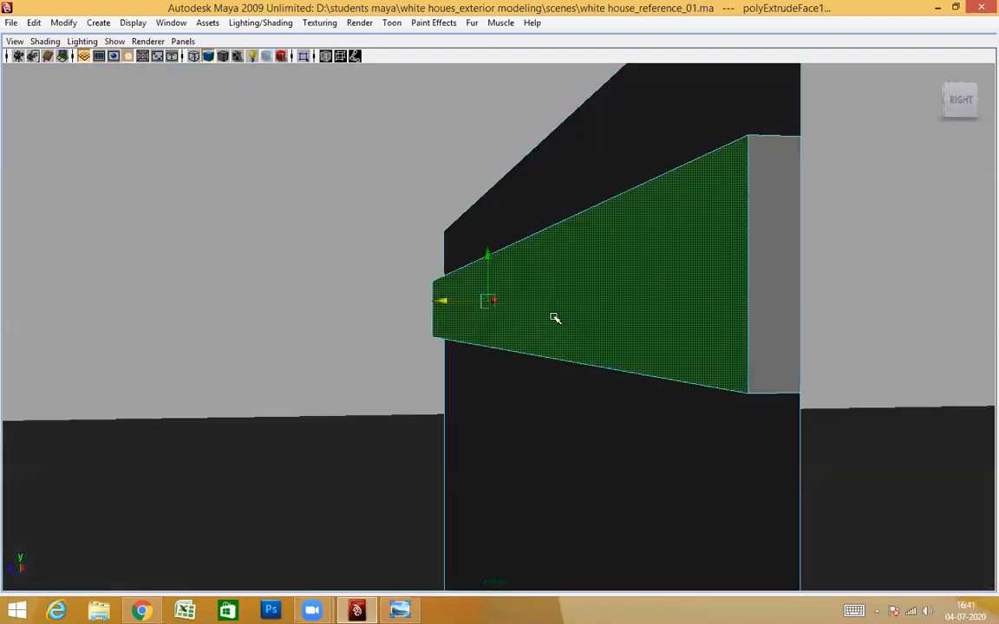
pyautogui.click(394, 274)
pyautogui.moveTo(611, 305); pyautogui.dragTo(612, 261, button='right')
pyautogui.click(598, 367)
pyautogui.keyDown('alt'); pyautogui.moveTo(597, 368); pyautogui.dragTo(618, 426); pyautogui.keyUp('alt')
pyautogui.keyDown('alt'); pyautogui.moveTo(556, 379); pyautogui.dragTo(537, 302); pyautogui.keyUp('alt')
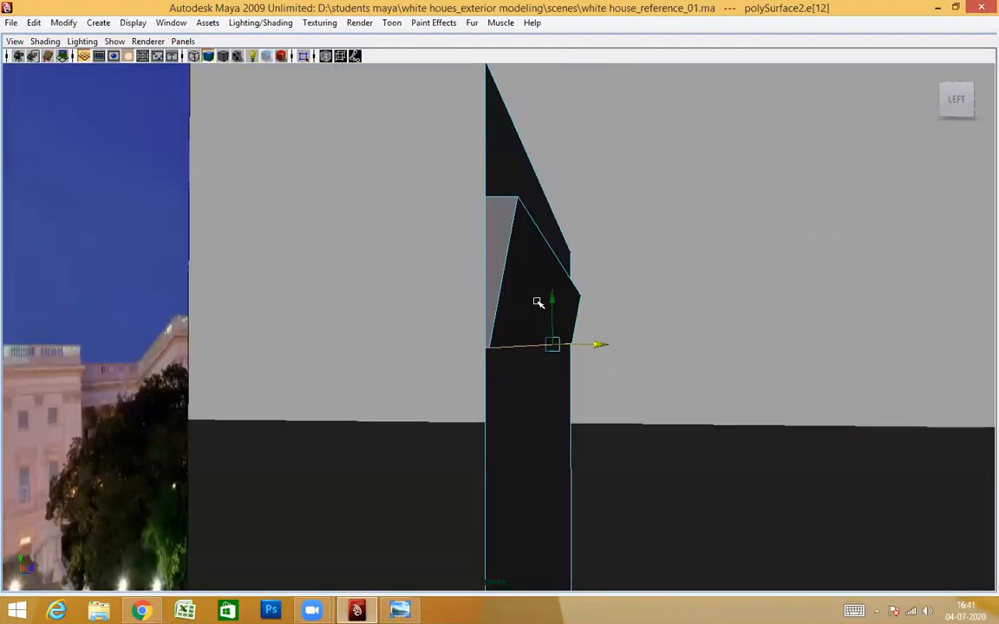
# Step: Delete the faces closing the two ends of the sloped strip
pyautogui.moveTo(490, 237); pyautogui.dragTo(492, 270, button='right')
pyautogui.click(501, 253)
pyautogui.keyDown('alt'); pyautogui.moveTo(537, 294); pyautogui.dragTo(302, 336); pyautogui.keyUp('alt')
pyautogui.scroll(-5, 430, 387)
pyautogui.click(619, 328)
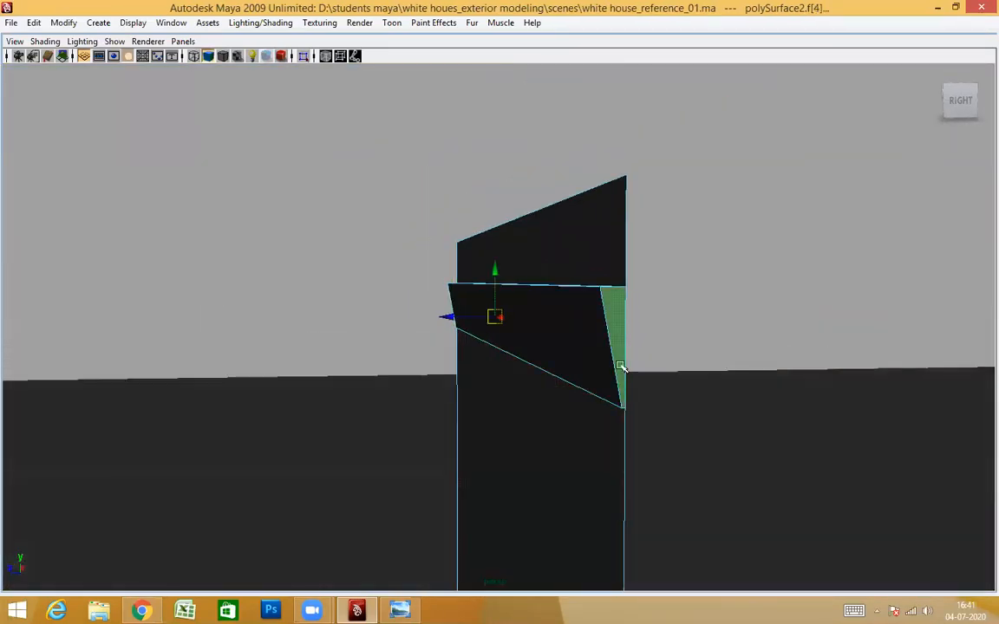
pyautogui.press('Delete')
# Step: Leave component editing and inspect the sloped strip and its open ends in perspective
pyautogui.moveTo(557, 200); pyautogui.dragTo(711, 179, button='right')
pyautogui.scroll(-3, 605, 379)
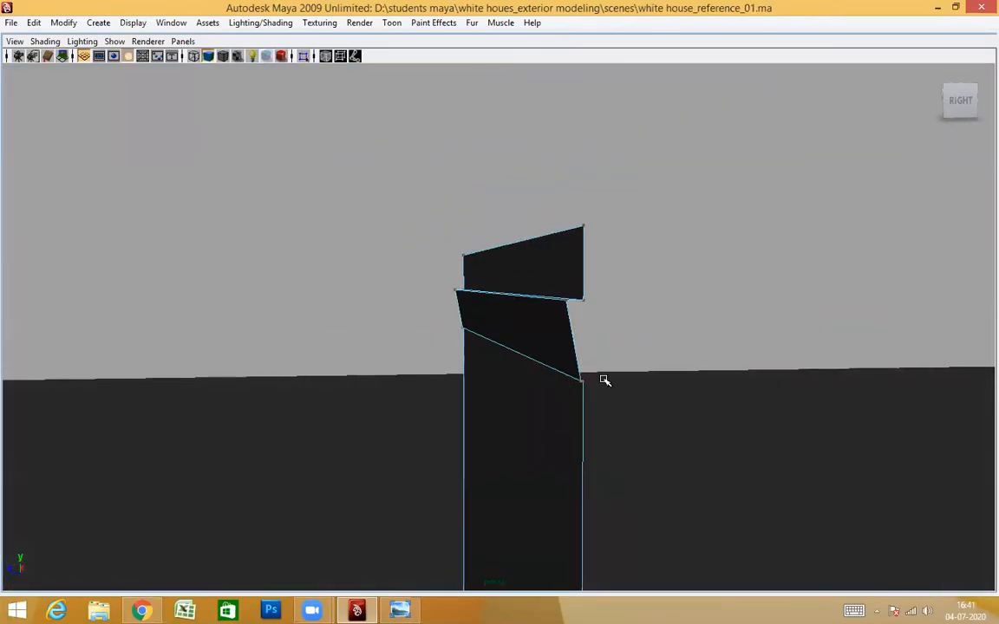
pyautogui.keyDown('alt'); pyautogui.moveTo(600, 365); pyautogui.dragTo(629, 213); pyautogui.keyUp('alt')
pyautogui.keyDown('alt'); pyautogui.moveTo(622, 472); pyautogui.dragTo(675, 407); pyautogui.keyUp('alt')
pyautogui.keyDown('alt'); pyautogui.moveTo(528, 401); pyautogui.dragTo(486, 350); pyautogui.keyUp('alt')
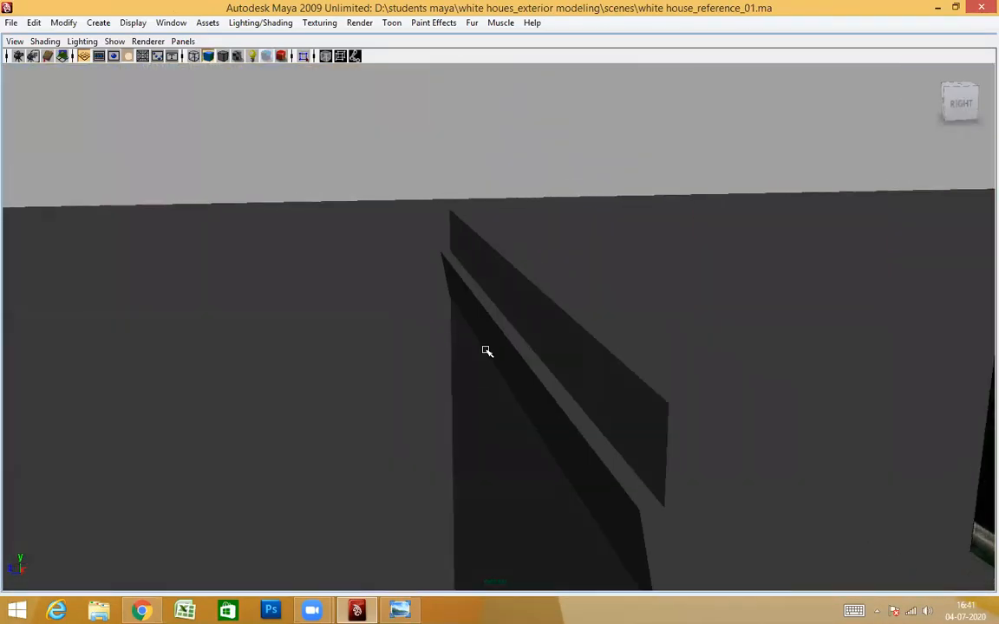
pyautogui.keyDown('alt'); pyautogui.moveTo(513, 350); pyautogui.dragTo(503, 298, button='right'); pyautogui.keyUp('alt')
pyautogui.keyDown('alt'); pyautogui.moveTo(503, 342); pyautogui.dragTo(583, 388); pyautogui.keyUp('alt')
# Step: Compare the face's horizontal divisions with the cornice and capitals in the front view wireframe
pyautogui.press('space')
pyautogui.scroll(-1, 544, 367)
pyautogui.scroll(5, 513, 380)
pyautogui.keyDown('alt'); pyautogui.moveTo(512, 380); pyautogui.dragTo(518, 347, button='middle'); pyautogui.keyUp('alt')
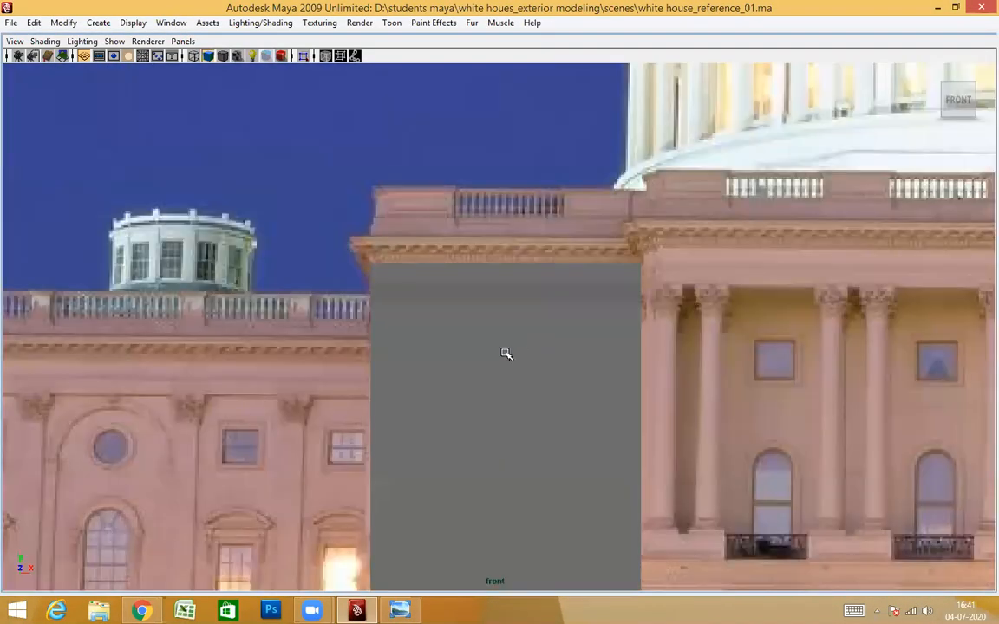
pyautogui.press('4')
pyautogui.scroll(3, 507, 354)
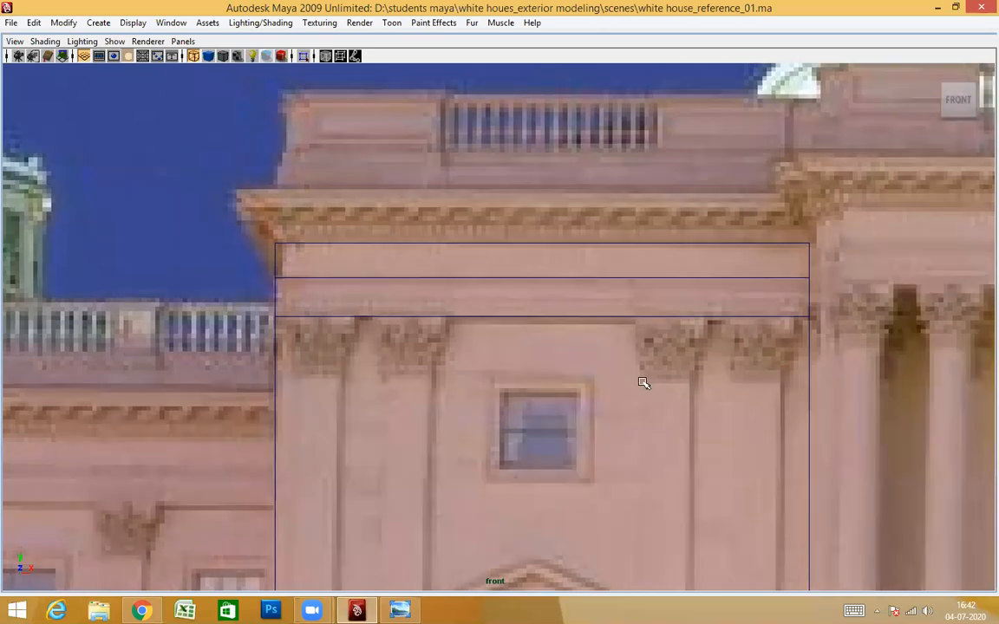
# Step: Compare the cornice, capitals and lower ledge of the two matching side sections in the front view reference
pyautogui.scroll(-4, 641, 382)
pyautogui.scroll(-1, 620, 355)
pyautogui.keyDown('alt'); pyautogui.moveTo(941, 358); pyautogui.dragTo(431, 374, button='middle'); pyautogui.keyUp('alt')
pyautogui.scroll(2, 471, 362)
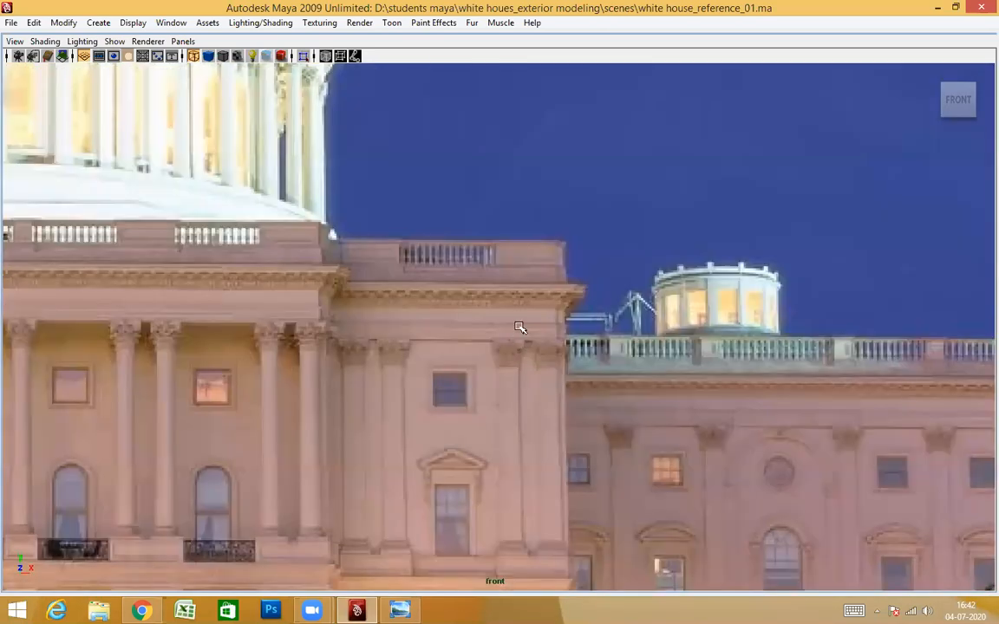
pyautogui.scroll(3, 520, 327)
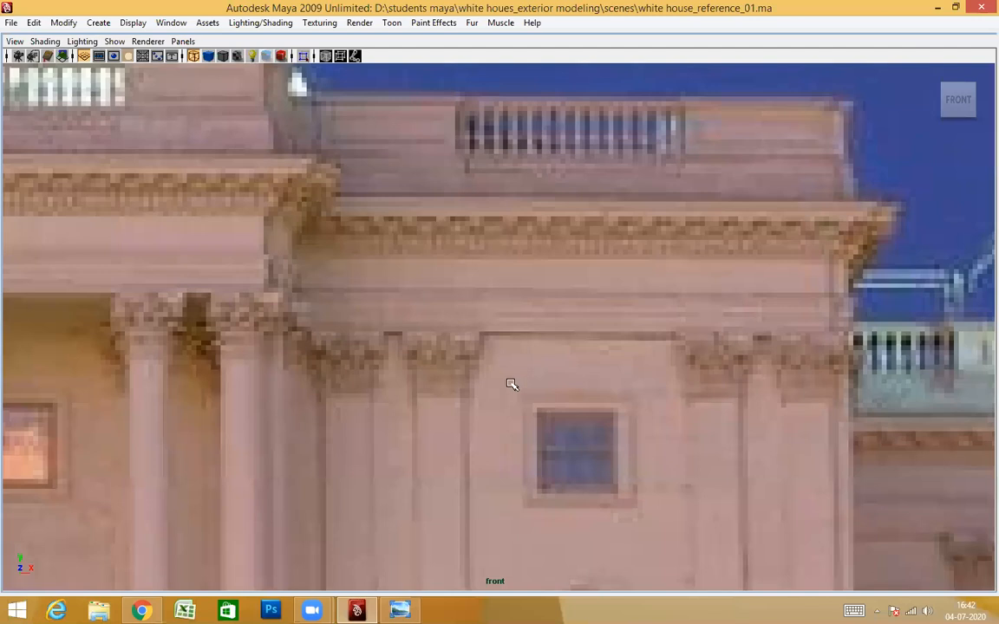
pyautogui.scroll(-3, 511, 384)
pyautogui.keyDown('alt'); pyautogui.moveTo(268, 380); pyautogui.dragTo(746, 398, button='middle'); pyautogui.keyUp('alt')
pyautogui.scroll(3, 677, 393)
pyautogui.scroll(1, 666, 401)
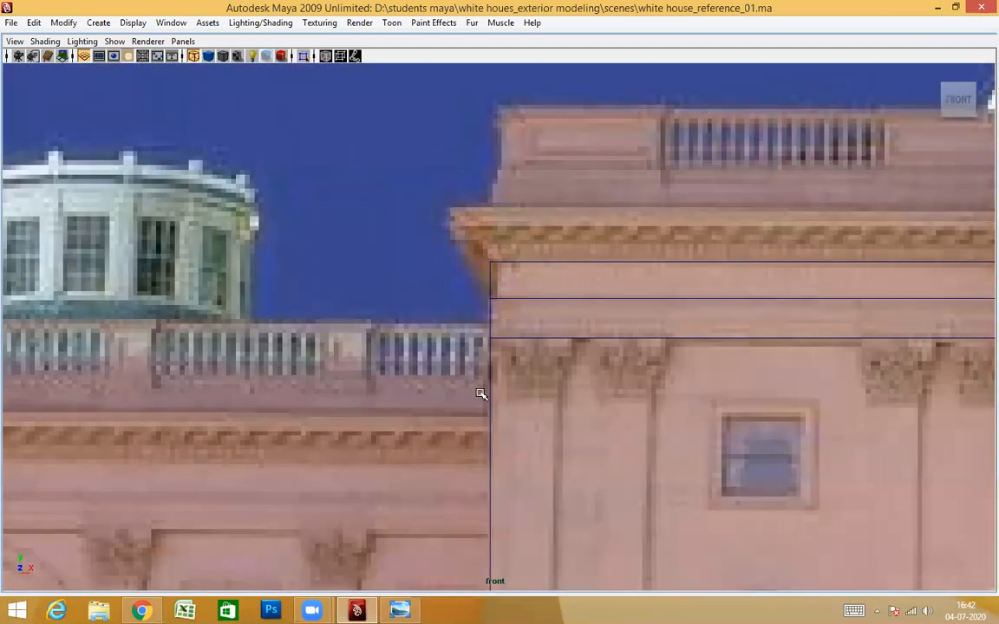
pyautogui.scroll(-3, 482, 394)
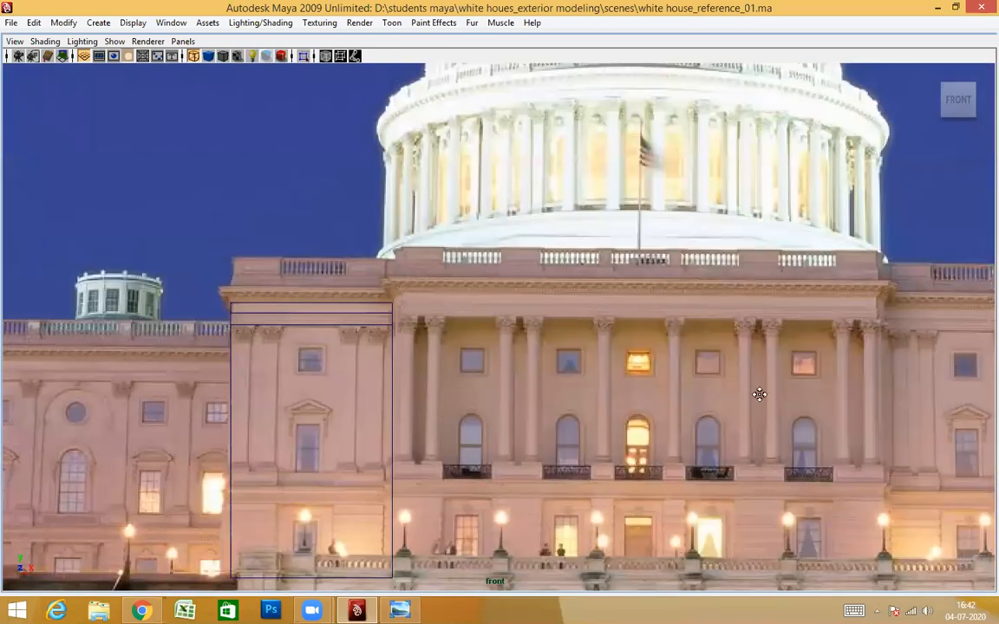
pyautogui.keyDown('alt'); pyautogui.moveTo(759, 395); pyautogui.dragTo(669, 391, button='middle'); pyautogui.keyUp('alt')
pyautogui.keyDown('alt'); pyautogui.moveTo(807, 410); pyautogui.dragTo(673, 386, button='middle'); pyautogui.keyUp('alt')
pyautogui.keyDown('alt'); pyautogui.moveTo(839, 386); pyautogui.dragTo(703, 385, button='middle'); pyautogui.keyUp('alt')
pyautogui.scroll(1, 703, 384)
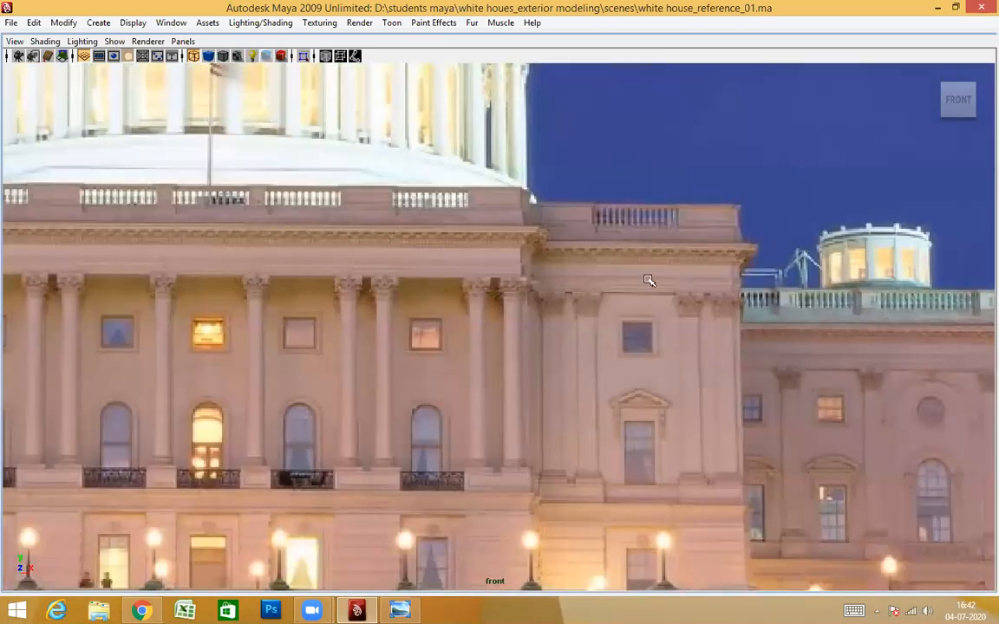
pyautogui.keyDown('alt'); pyautogui.moveTo(649, 280); pyautogui.dragTo(639, 266, button='middle'); pyautogui.keyUp('alt')
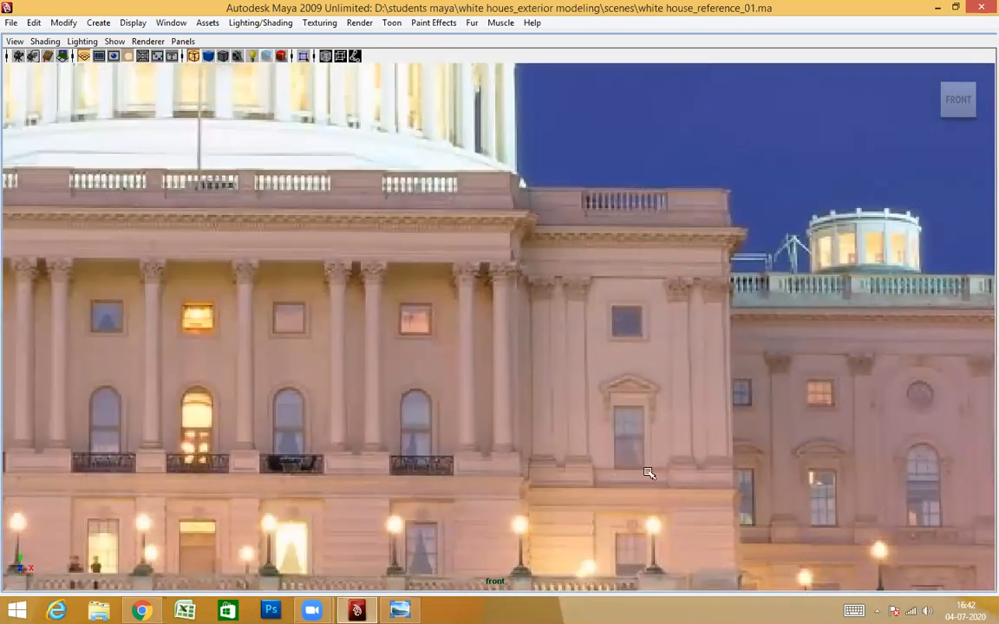
pyautogui.keyDown('alt'); pyautogui.moveTo(355, 292); pyautogui.dragTo(896, 295, button='middle'); pyautogui.keyUp('alt')
pyautogui.scroll(1, 562, 330)
pyautogui.keyDown('alt'); pyautogui.moveTo(187, 274); pyautogui.dragTo(392, 323, button='middle'); pyautogui.keyUp('alt')
pyautogui.scroll(1, 550, 340)
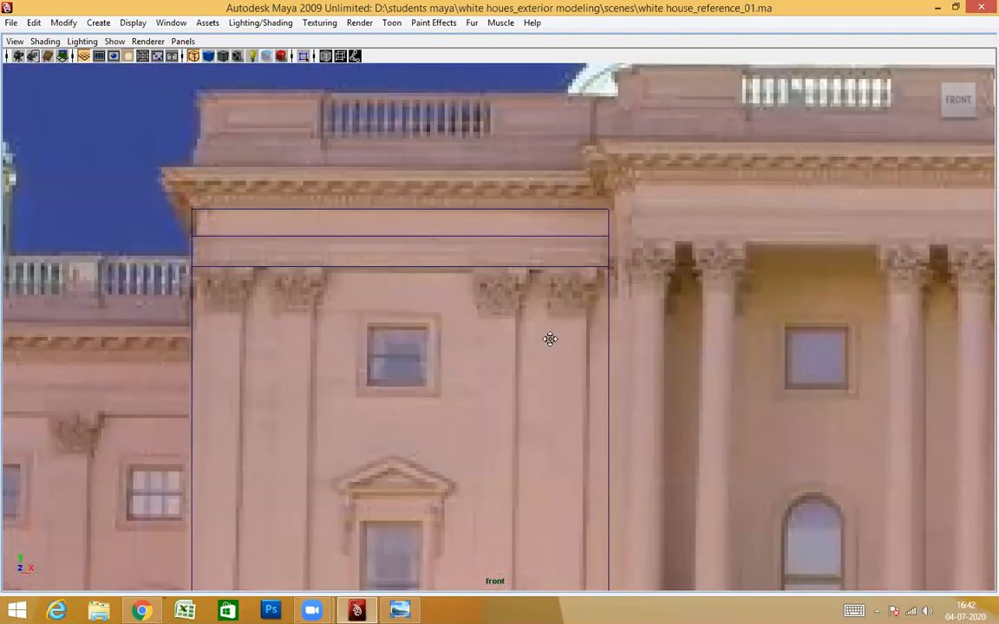
pyautogui.keyDown('alt'); pyautogui.moveTo(550, 339); pyautogui.dragTo(522, 318, button='middle'); pyautogui.keyUp('alt')
pyautogui.scroll(1, 586, 309)
# Step: Split the ring of the long vertical side edge to add a horizontal edge across the large wall face
pyautogui.rightClick(584, 305)
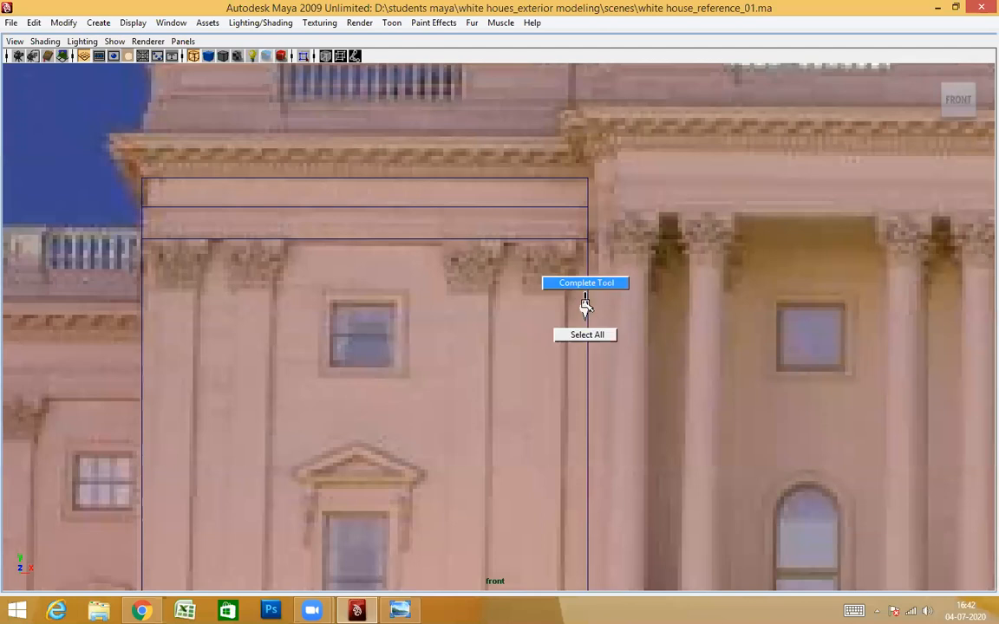
pyautogui.moveTo(589, 301); pyautogui.dragTo(591, 264, button='right')
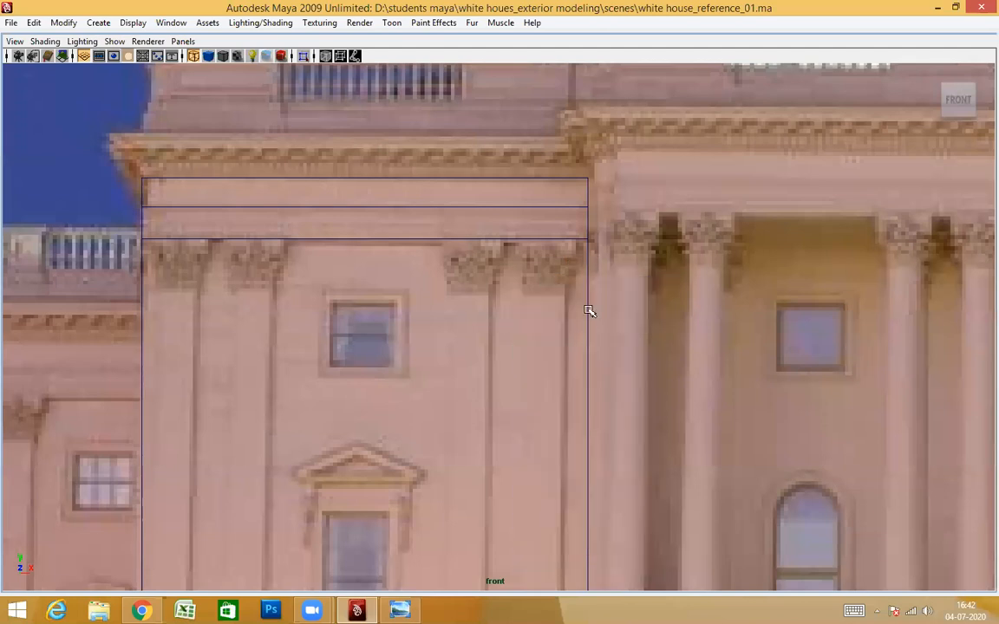
pyautogui.click(590, 311)
pyautogui.scroll(-5, 599, 373)
pyautogui.scroll(5, 614, 321)
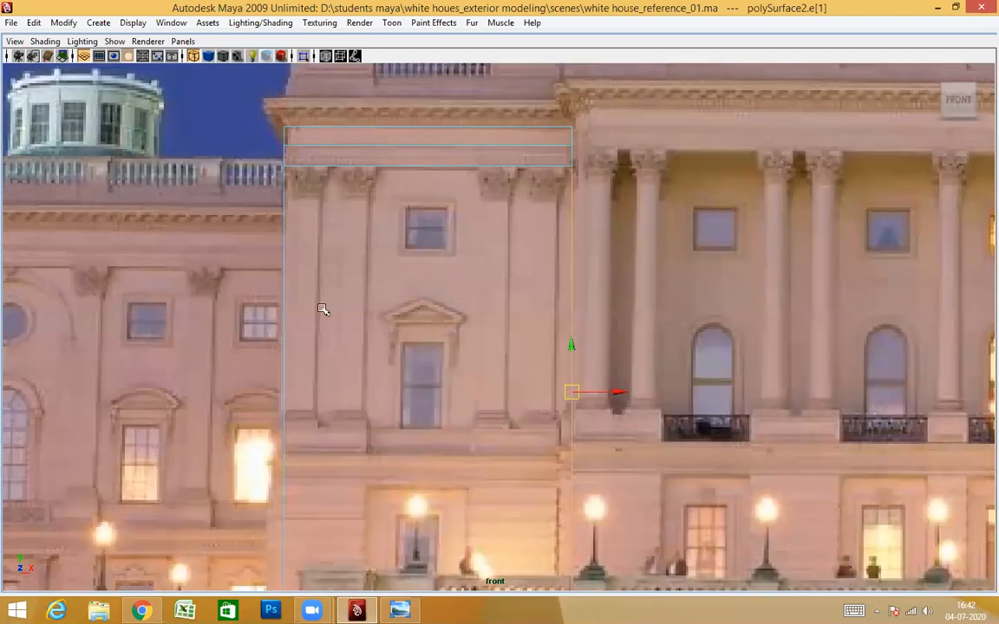
pyautogui.keyDown('ctrl'); pyautogui.moveTo(322, 309); pyautogui.dragTo(358, 344, button='right'); pyautogui.keyUp('ctrl')
# Step: Lower the new horizontal edge to the ledge line just beneath the pilaster bases in the reference
pyautogui.keyDown('alt'); pyautogui.moveTo(439, 379); pyautogui.dragTo(483, 331, button='middle'); pyautogui.keyUp('alt')
pyautogui.scroll(2, 433, 304)
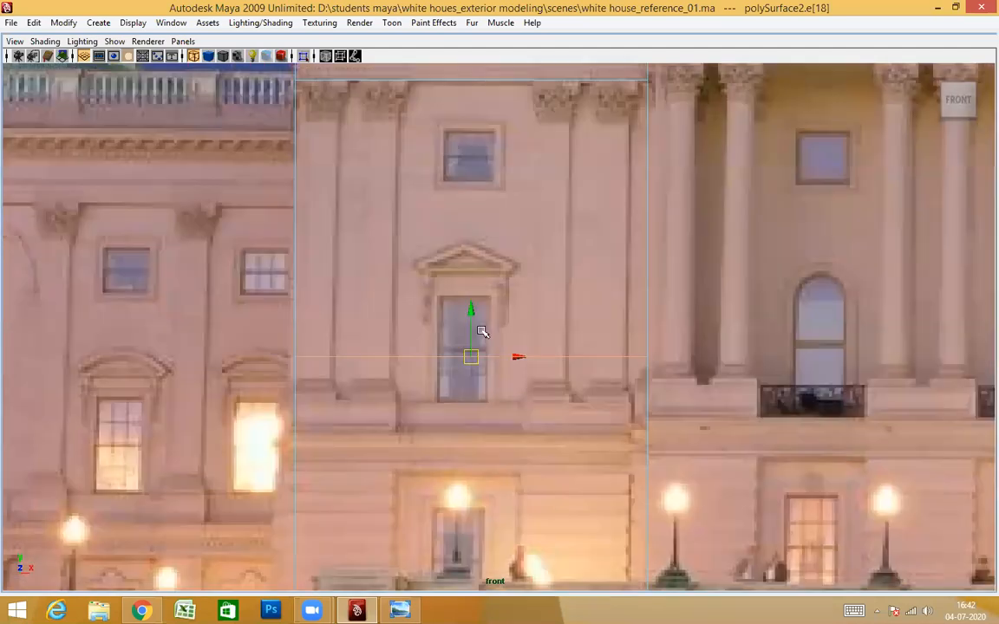
pyautogui.keyDown('alt'); pyautogui.moveTo(555, 356); pyautogui.dragTo(495, 373, button='middle'); pyautogui.keyUp('alt')
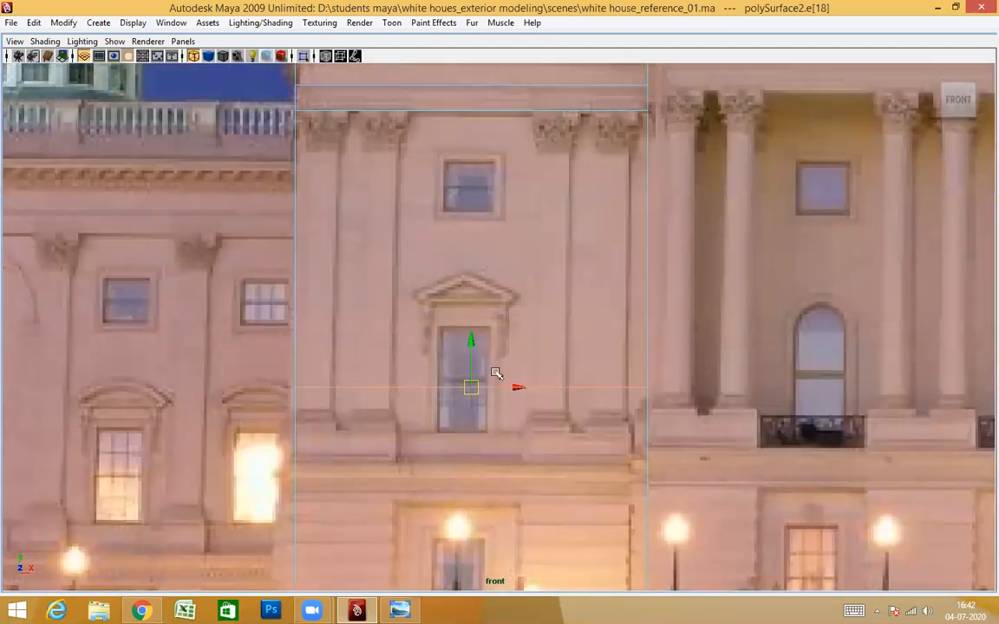
pyautogui.moveTo(474, 341); pyautogui.dragTo(462, 417)
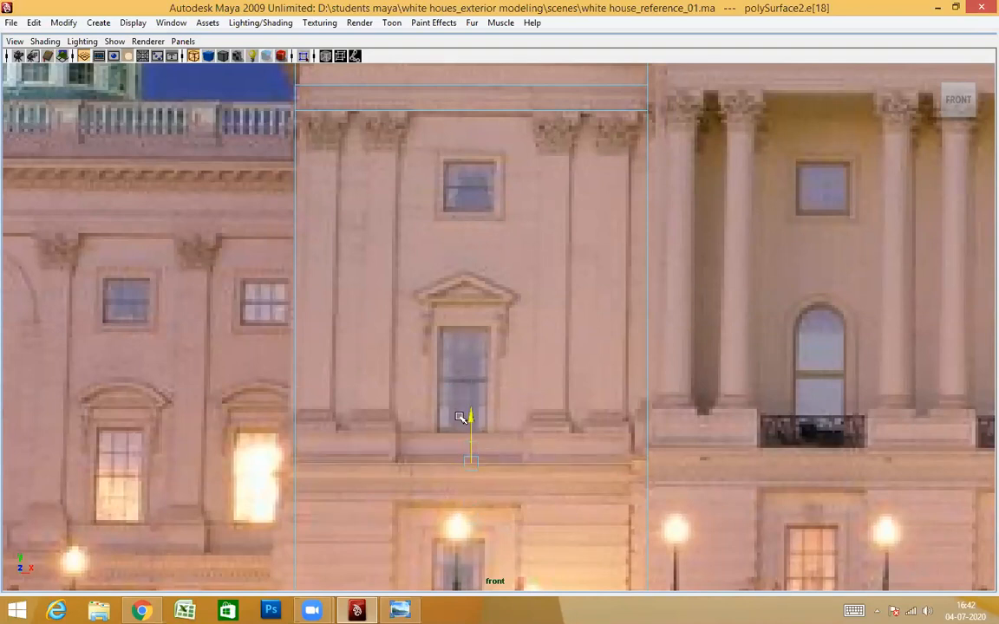
pyautogui.moveTo(462, 417); pyautogui.dragTo(464, 306)
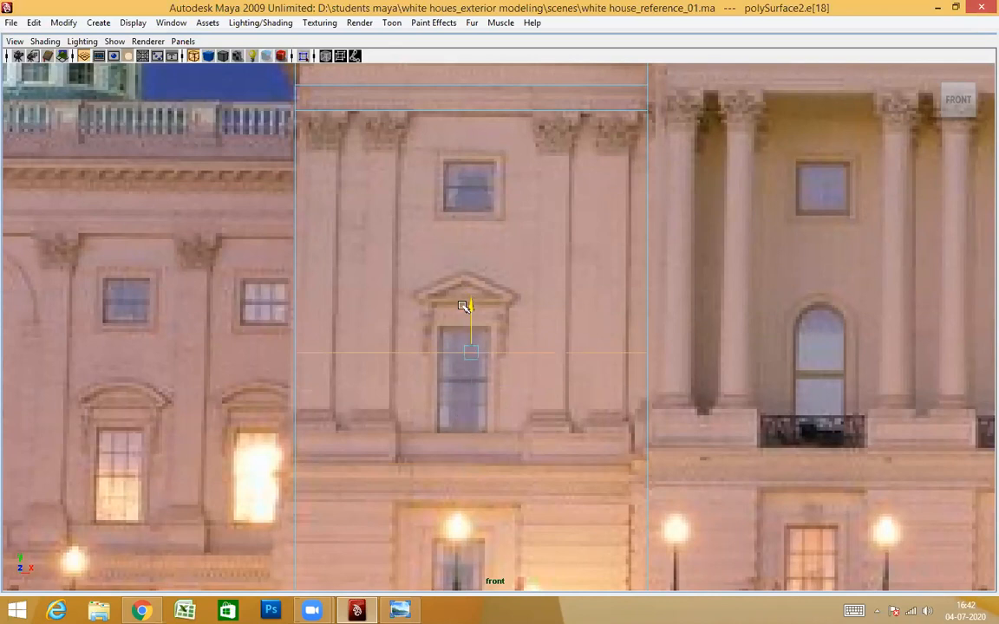
pyautogui.moveTo(448, 371); pyautogui.dragTo(445, 415)
pyautogui.keyDown('alt'); pyautogui.moveTo(465, 393); pyautogui.dragTo(466, 414, button='middle'); pyautogui.keyUp('alt')
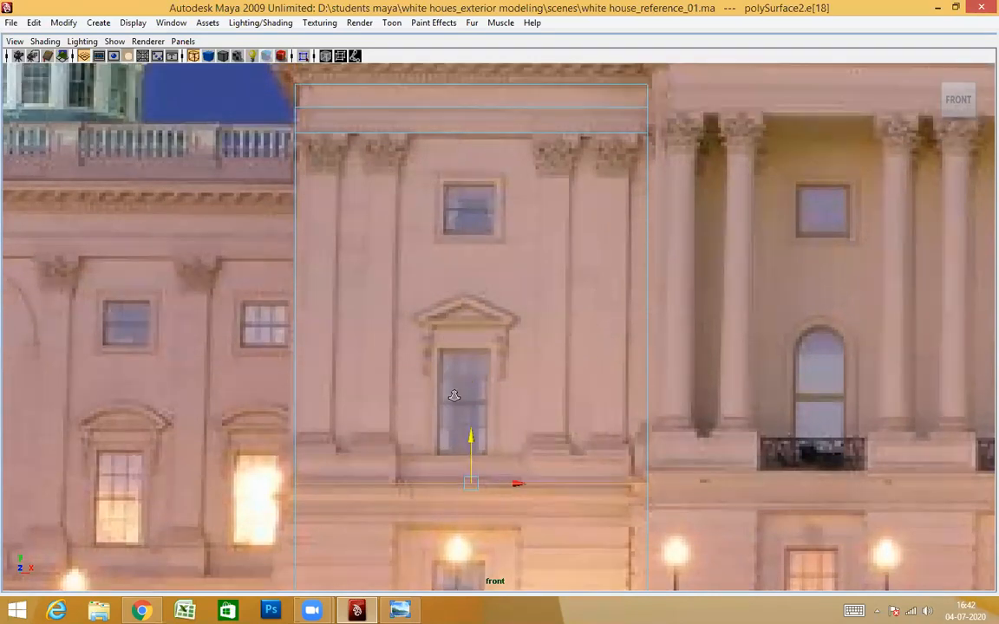
pyautogui.keyDown('alt'); pyautogui.moveTo(455, 397); pyautogui.dragTo(508, 413, button='right'); pyautogui.keyUp('alt')
pyautogui.keyDown('alt'); pyautogui.moveTo(496, 376); pyautogui.dragTo(530, 383, button='middle'); pyautogui.keyUp('alt')
pyautogui.keyDown('alt'); pyautogui.moveTo(552, 337); pyautogui.dragTo(549, 287, button='middle'); pyautogui.keyUp('alt')
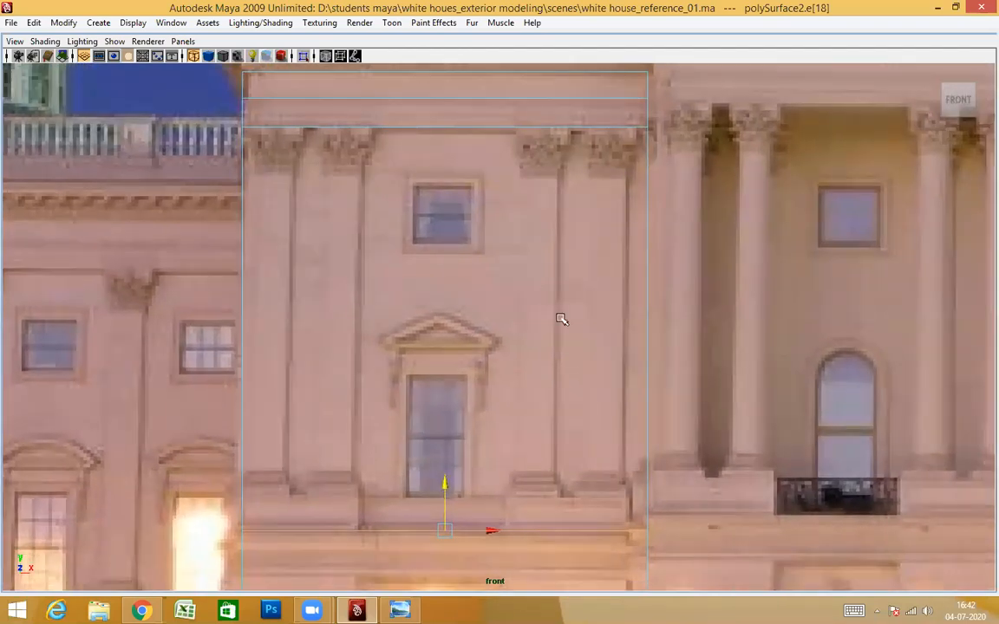
# Step: Extrude the large wall face between the sloped strip and the new edge slightly backward to recess it
pyautogui.press('space')
pyautogui.press('space')
pyautogui.keyDown('alt'); pyautogui.moveTo(620, 359); pyautogui.dragTo(548, 319); pyautogui.keyUp('alt')
pyautogui.moveTo(546, 319); pyautogui.dragTo(553, 350, button='right')
pyautogui.click(589, 417)
pyautogui.keyDown('alt'); pyautogui.moveTo(589, 418); pyautogui.dragTo(634, 348); pyautogui.keyUp('alt')
pyautogui.keyDown('shift'); pyautogui.moveTo(634, 348); pyautogui.dragTo(629, 415, button='right'); pyautogui.keyUp('shift')
pyautogui.moveTo(548, 366); pyautogui.dragTo(542, 362)
# Step: Delete the narrow side faces closing the two ends of the recessed wall section
pyautogui.keyDown('alt'); pyautogui.moveTo(593, 384); pyautogui.dragTo(469, 385); pyautogui.keyUp('alt')
pyautogui.scroll(3, 444, 384)
pyautogui.moveTo(471, 307); pyautogui.dragTo(505, 316, button='right')
pyautogui.click(403, 347)
pyautogui.click(492, 433)
pyautogui.click(470, 289)
pyautogui.keyDown('alt'); pyautogui.moveTo(514, 386); pyautogui.dragTo(725, 403); pyautogui.keyUp('alt')
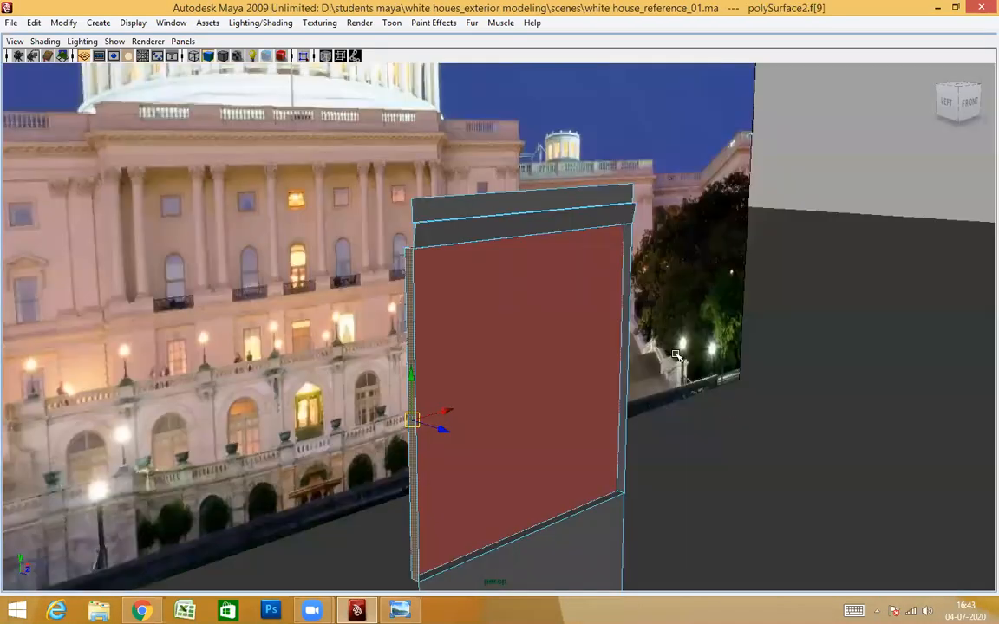
pyautogui.keyDown('alt'); pyautogui.moveTo(676, 356); pyautogui.dragTo(595, 314); pyautogui.keyUp('alt')
pyautogui.click(600, 312)
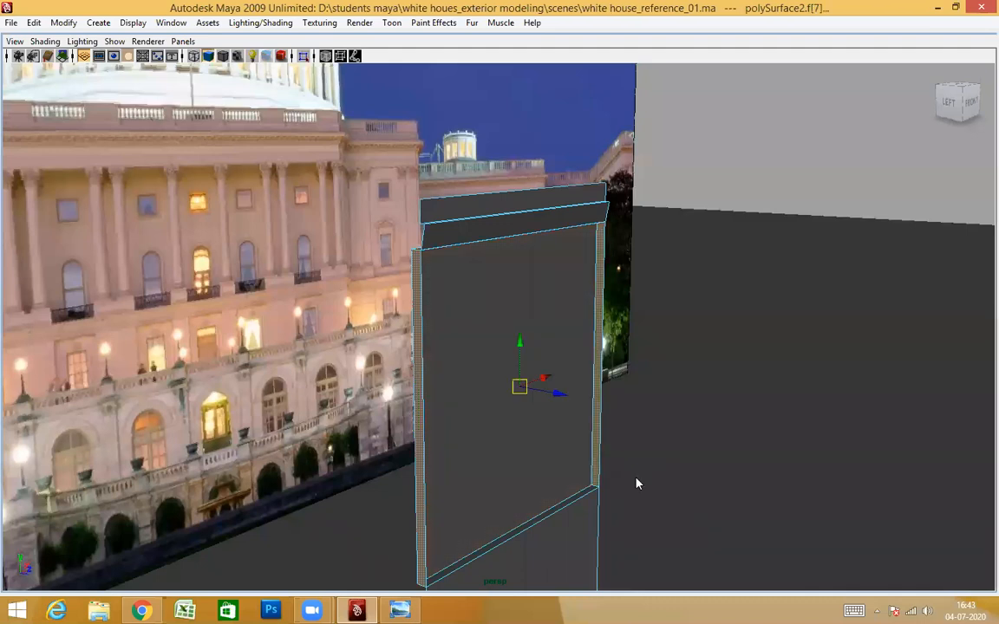
pyautogui.click(635, 483)
pyautogui.keyDown('alt'); pyautogui.moveTo(625, 500); pyautogui.dragTo(558, 450); pyautogui.keyUp('alt')
# Step: Check the recessed wall's lower edge against the pilaster bases and ledge in the front view wireframe
pyautogui.press('space')
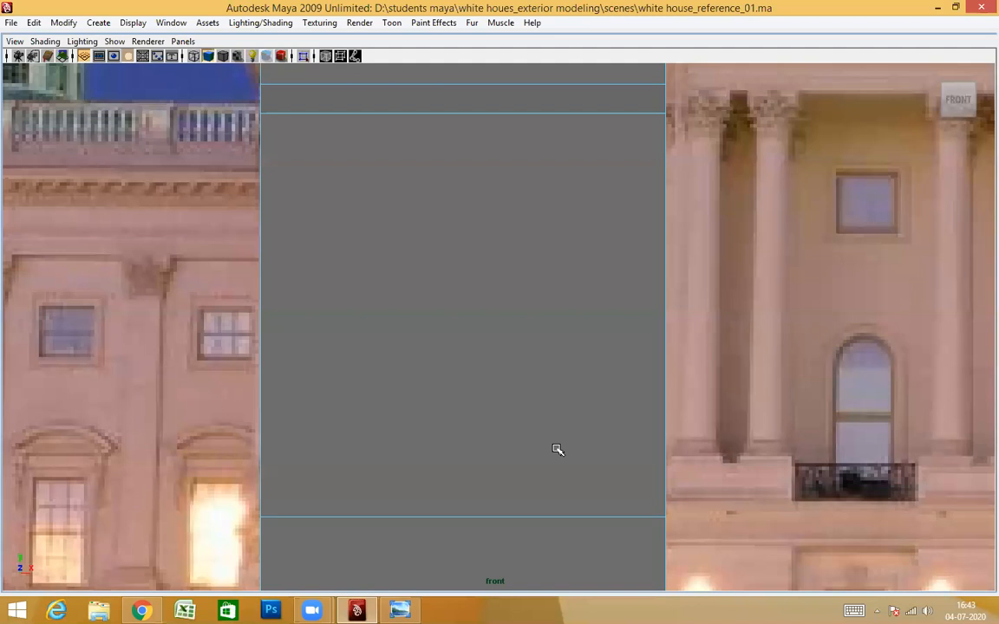
pyautogui.press('4')
pyautogui.scroll(-5, 511, 421)
pyautogui.scroll(5, 468, 388)
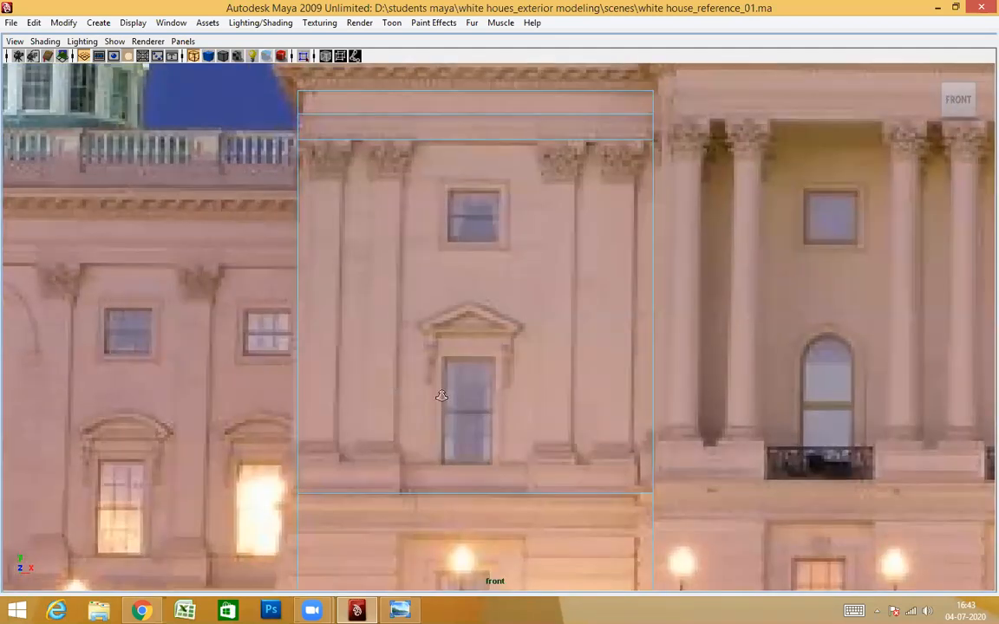
pyautogui.scroll(3, 495, 416)
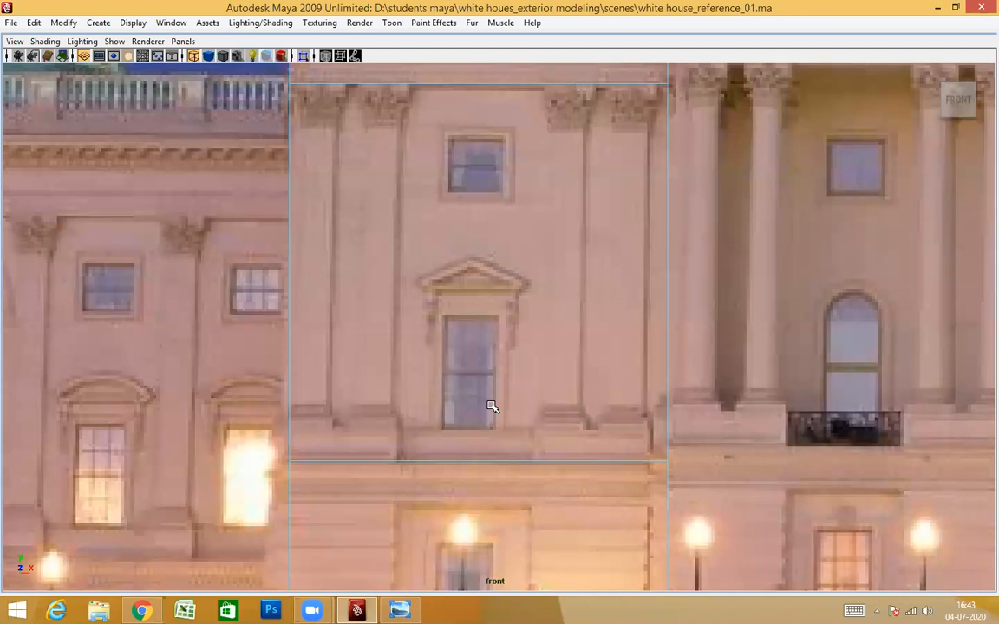
pyautogui.moveTo(488, 412); pyautogui.dragTo(489, 497)
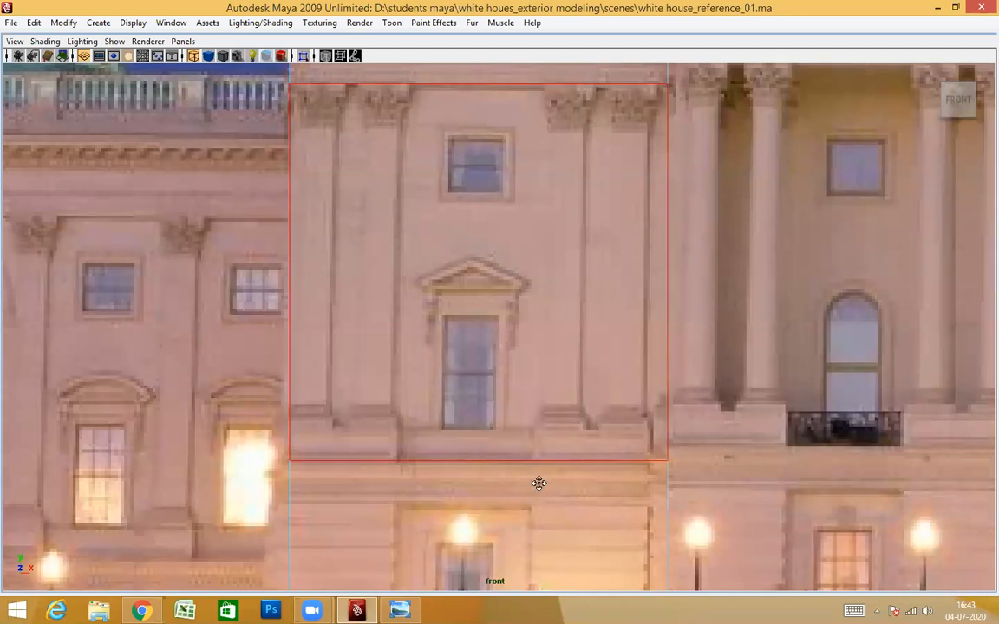
pyautogui.scroll(1, 535, 457)
pyautogui.scroll(1, 531, 453)
pyautogui.keyDown('alt'); pyautogui.moveTo(474, 482); pyautogui.dragTo(486, 405, button='middle'); pyautogui.keyUp('alt')
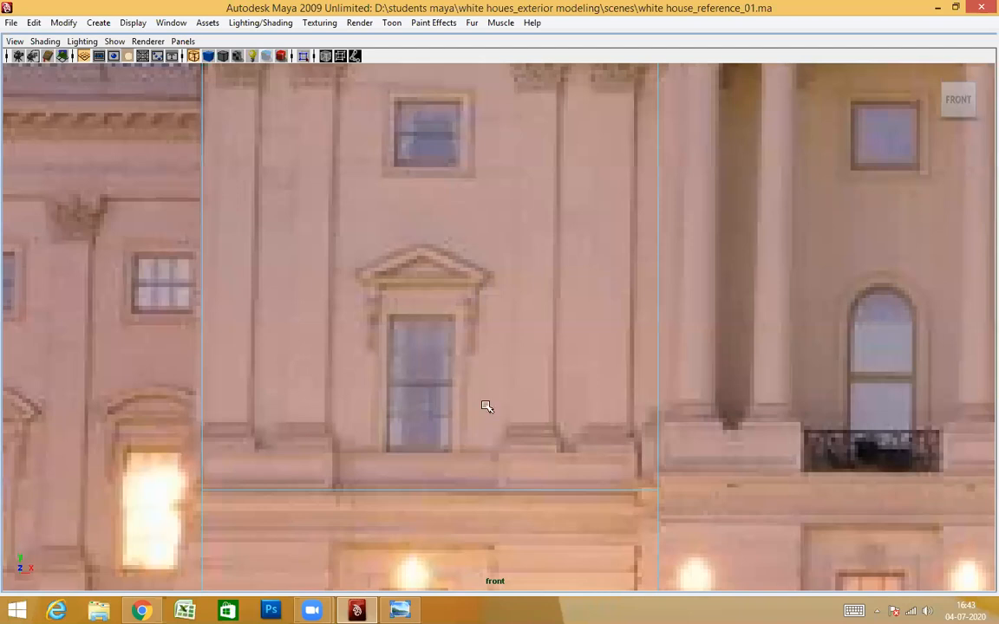
pyautogui.scroll(1, 417, 450)
pyautogui.moveTo(424, 444)
pyautogui.keyDown('alt'); pyautogui.mouseDown(button='middle')
pyautogui.moveTo(508, 434)
pyautogui.moveTo(416, 441)
pyautogui.mouseUp(button='middle'); pyautogui.keyUp('alt')
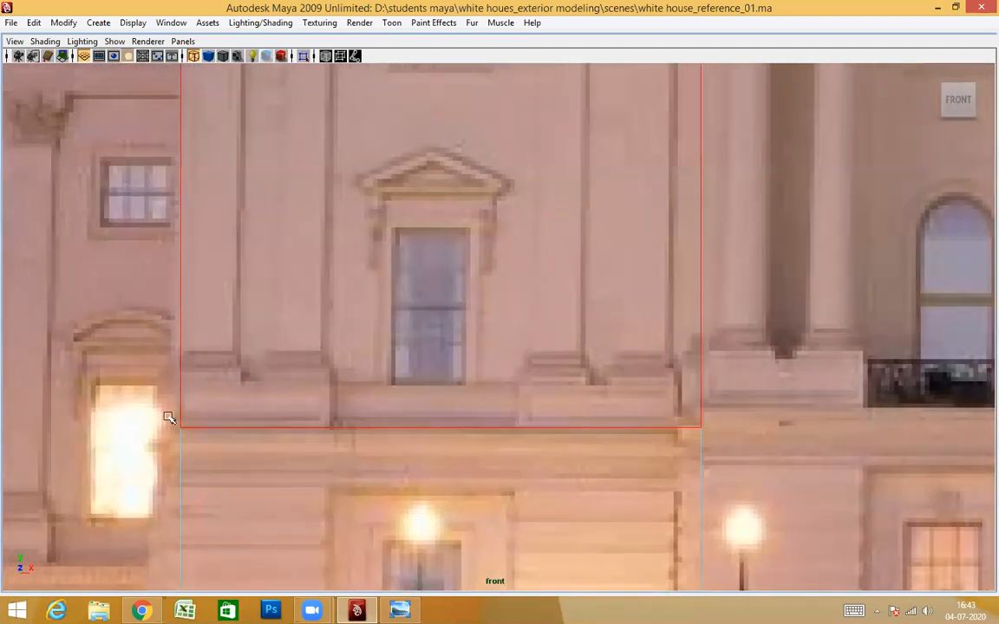
pyautogui.keyDown('alt'); pyautogui.moveTo(500, 412); pyautogui.dragTo(393, 393, button='middle'); pyautogui.keyUp('alt')
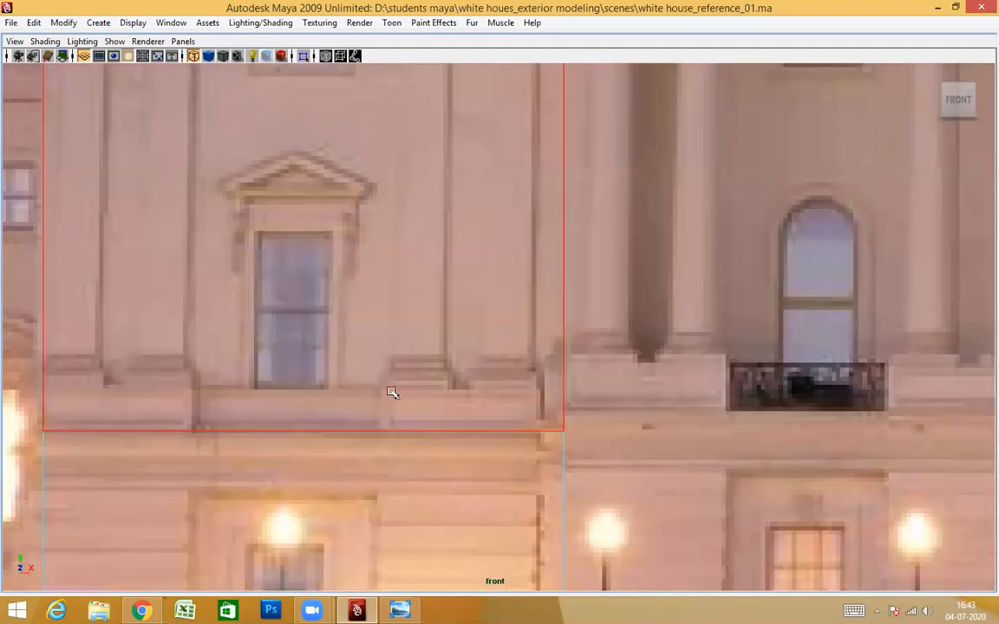
pyautogui.keyDown('alt'); pyautogui.moveTo(521, 333); pyautogui.dragTo(524, 414, button='middle'); pyautogui.keyUp('alt')
pyautogui.keyDown('alt'); pyautogui.moveTo(461, 402); pyautogui.dragTo(341, 243, button='right'); pyautogui.keyUp('alt')
pyautogui.keyDown('alt'); pyautogui.moveTo(356, 375); pyautogui.dragTo(718, 381, button='middle'); pyautogui.keyUp('alt')
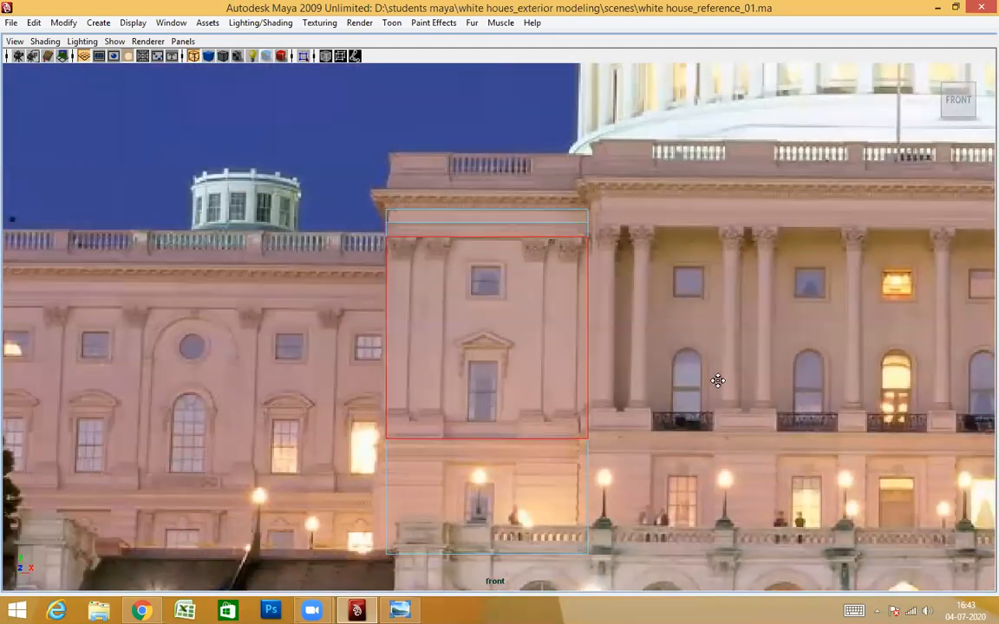
# Step: Compare the section's pilasters, window and bases with the adjoining wing in the reference
pyautogui.keyDown('alt'); pyautogui.moveTo(230, 365); pyautogui.dragTo(462, 382, button='right'); pyautogui.keyUp('alt')
pyautogui.keyDown('alt'); pyautogui.moveTo(413, 350); pyautogui.dragTo(407, 280, button='middle'); pyautogui.keyUp('alt')
pyautogui.keyDown('alt'); pyautogui.moveTo(786, 375); pyautogui.dragTo(358, 380, button='middle'); pyautogui.keyUp('alt')
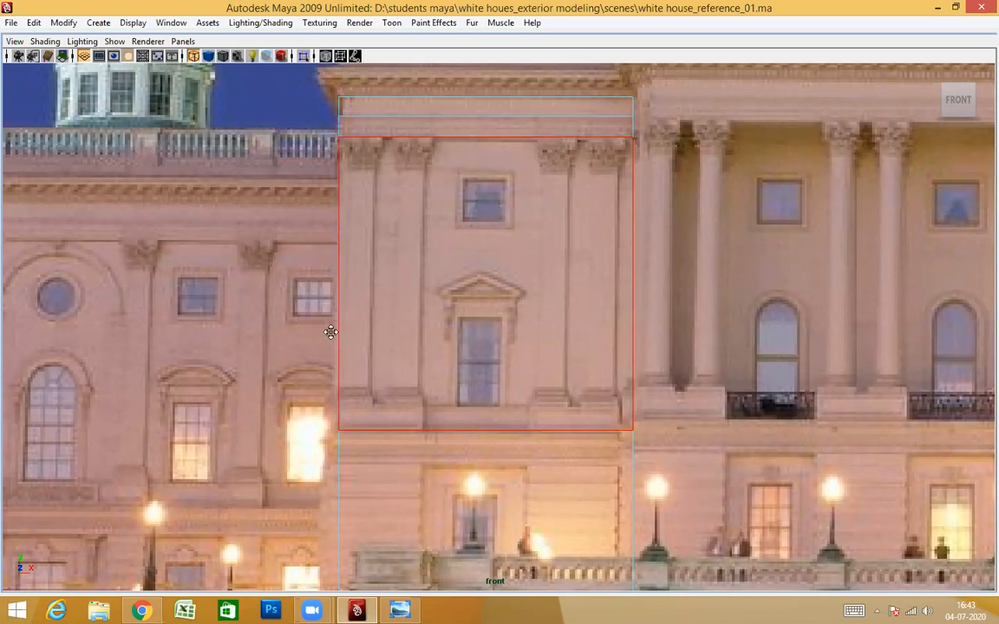
pyautogui.scroll(-3, 236, 324)
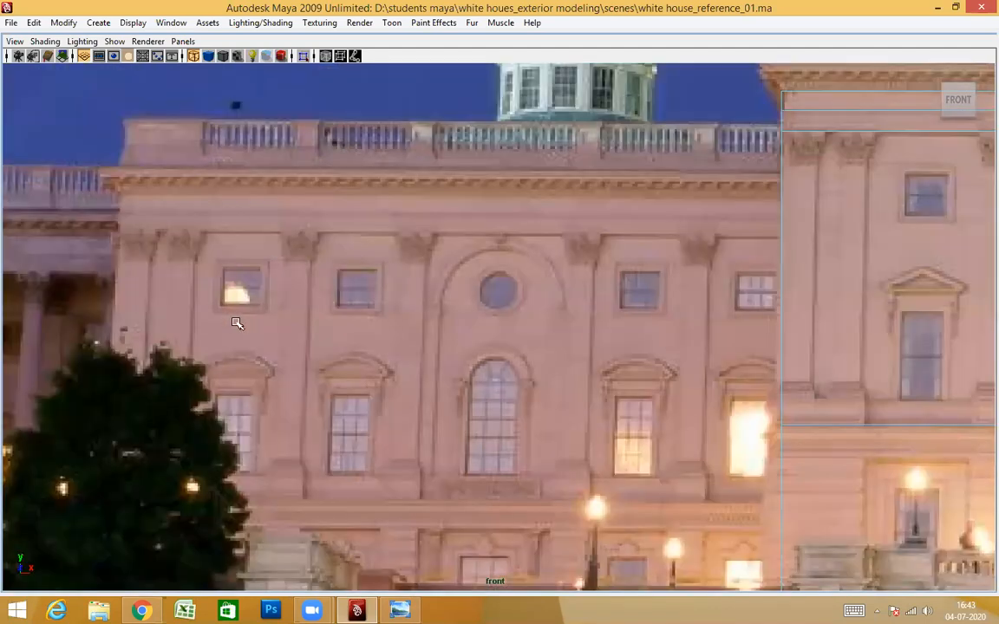
pyautogui.scroll(5, 542, 317)
pyautogui.keyDown('alt'); pyautogui.moveTo(535, 339); pyautogui.dragTo(528, 376, button='middle'); pyautogui.keyUp('alt')
pyautogui.keyDown('alt'); pyautogui.moveTo(511, 359); pyautogui.dragTo(453, 303, button='middle'); pyautogui.keyUp('alt')
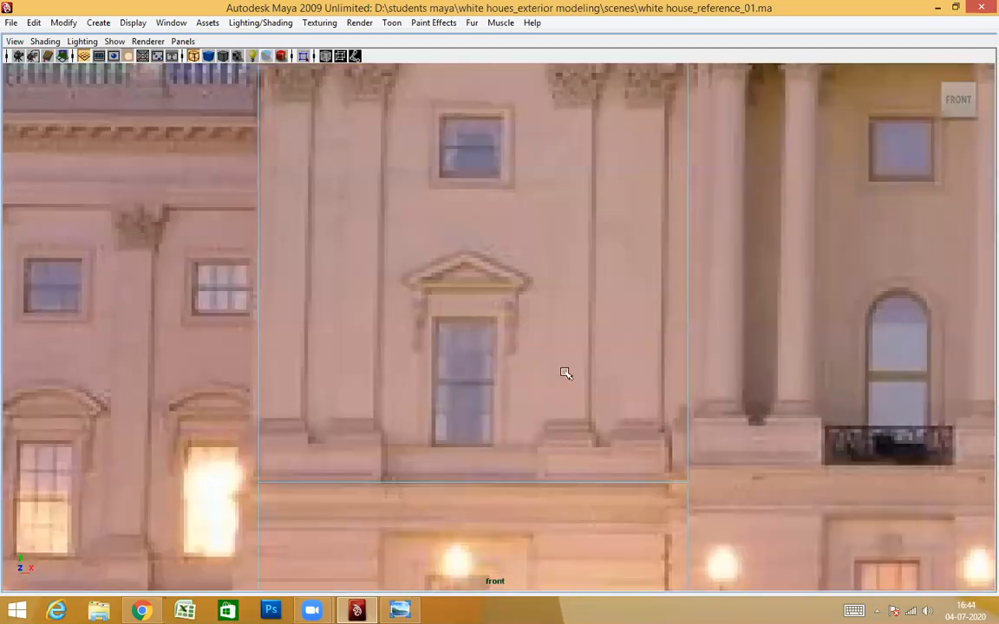
pyautogui.scroll(1, 476, 331)
pyautogui.keyDown('alt'); pyautogui.moveTo(522, 373); pyautogui.dragTo(510, 401, button='middle'); pyautogui.keyUp('alt')
pyautogui.scroll(1, 508, 329)
pyautogui.keyDown('alt'); pyautogui.moveTo(496, 555); pyautogui.dragTo(504, 425, button='middle'); pyautogui.keyUp('alt')
pyautogui.keyDown('alt'); pyautogui.moveTo(497, 294); pyautogui.dragTo(411, 332, button='middle'); pyautogui.keyUp('alt')
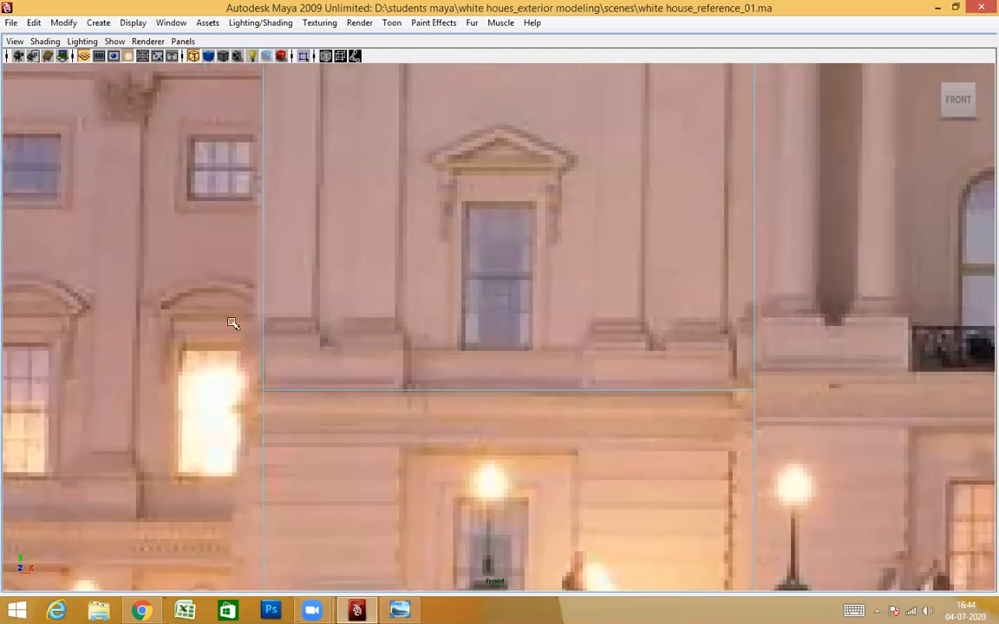
# Step: Examine the ledge and ground-floor wall below the division, including the matching section across the facade
pyautogui.keyDown('alt'); pyautogui.moveTo(474, 431); pyautogui.dragTo(437, 319, button='middle'); pyautogui.keyUp('alt')
pyautogui.scroll(1, 437, 319)
pyautogui.scroll(1, 468, 339)
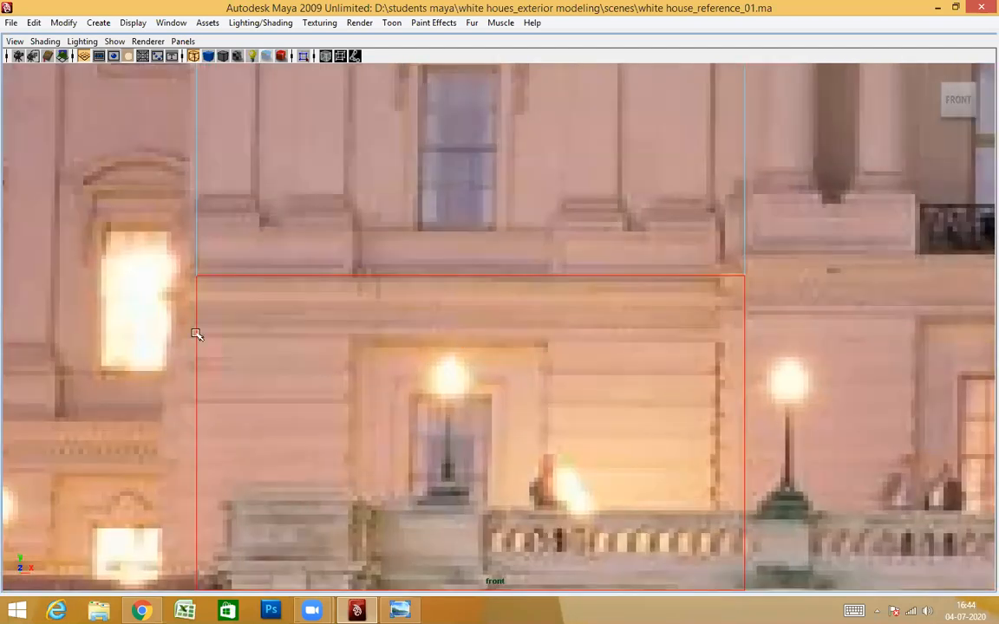
pyautogui.scroll(-5, 650, 344)
pyautogui.keyDown('alt'); pyautogui.moveTo(945, 334); pyautogui.dragTo(649, 344, button='middle'); pyautogui.keyUp('alt')
pyautogui.scroll(1, 719, 346)
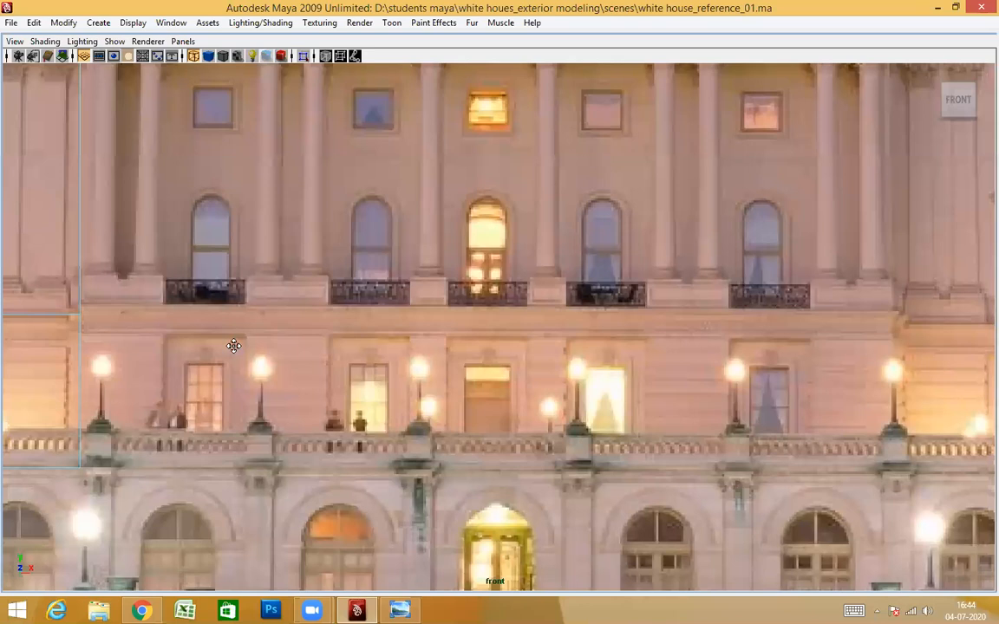
pyautogui.scroll(-1, 512, 346)
pyautogui.keyDown('alt'); pyautogui.moveTo(799, 346); pyautogui.dragTo(260, 341, button='middle'); pyautogui.keyUp('alt')
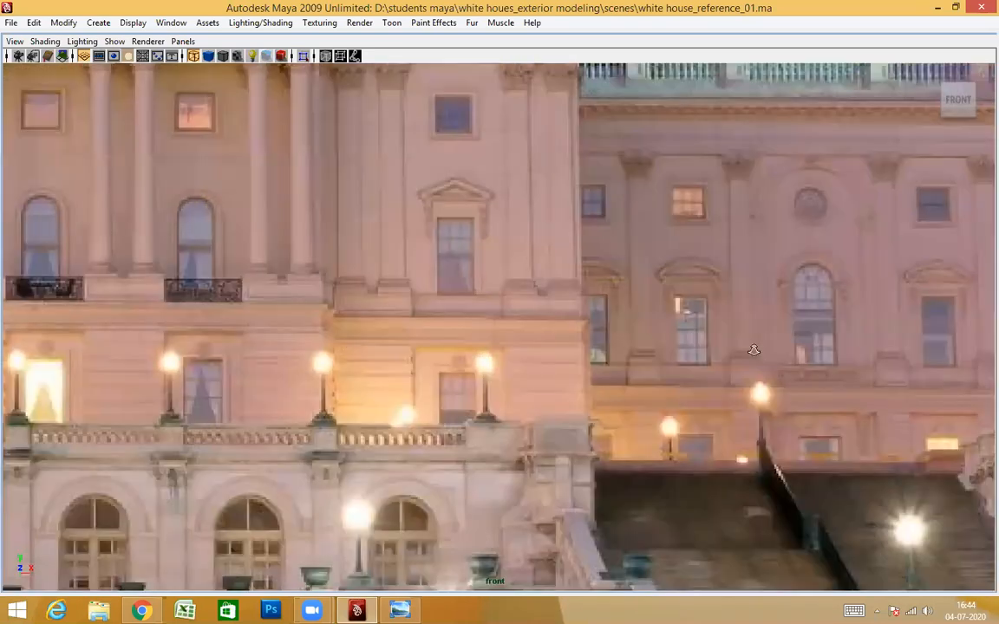
pyautogui.scroll(1, 749, 341)
pyautogui.scroll(1, 772, 314)
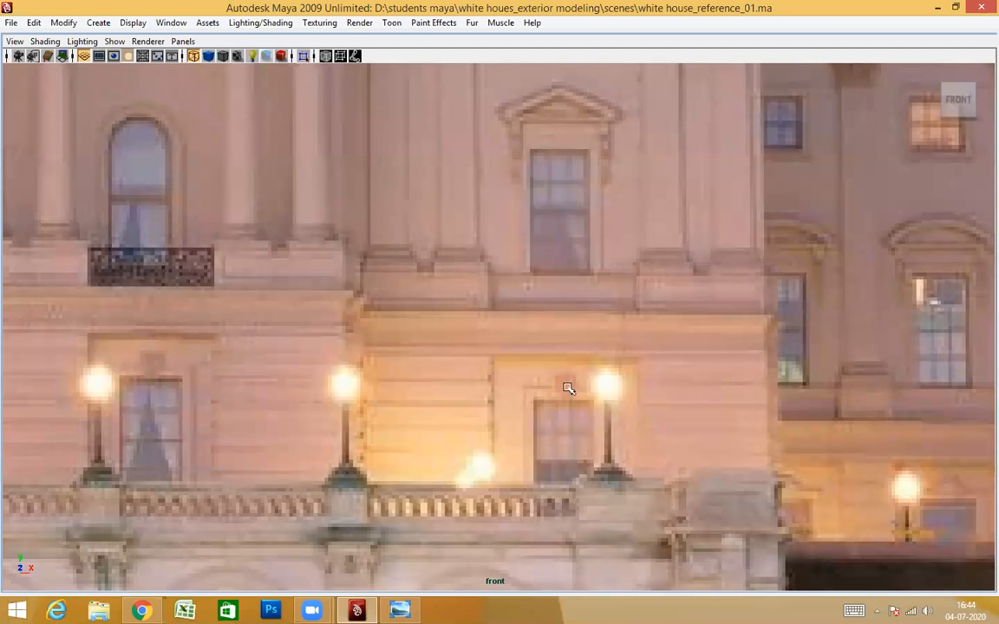
pyautogui.keyDown('alt'); pyautogui.moveTo(568, 387); pyautogui.dragTo(410, 373, button='middle'); pyautogui.keyUp('alt')
pyautogui.scroll(-2, 647, 393)
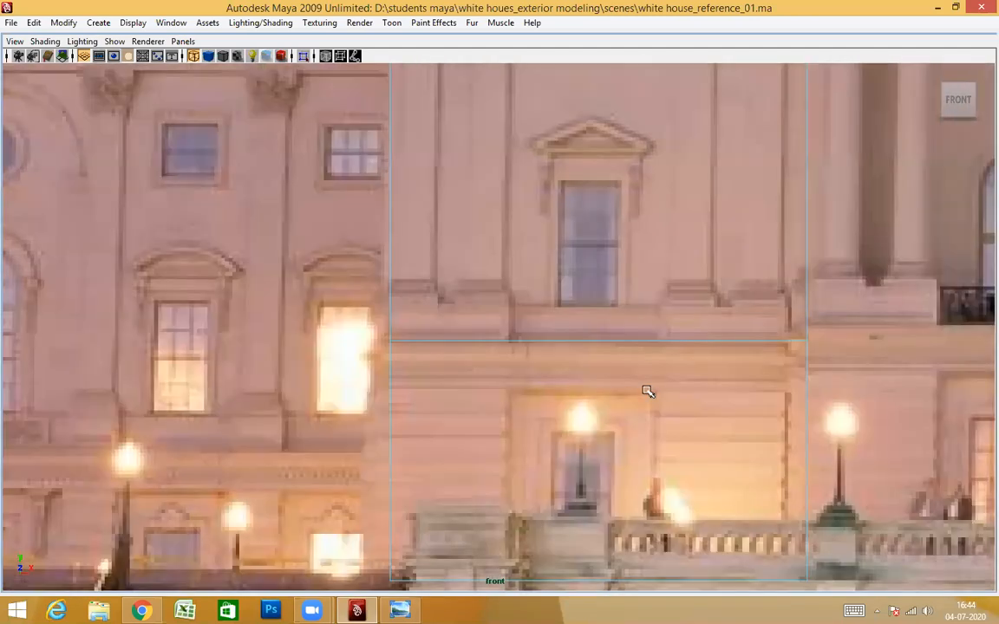
# Step: Split the lower wall with a new horizontal edge and raise it to just below the division at the ledge
pyautogui.scroll(2, 686, 355)
pyautogui.click(705, 349)
pyautogui.click(704, 356)
pyautogui.keyDown('shift'); pyautogui.rightClick(703, 337); pyautogui.keyUp('shift')
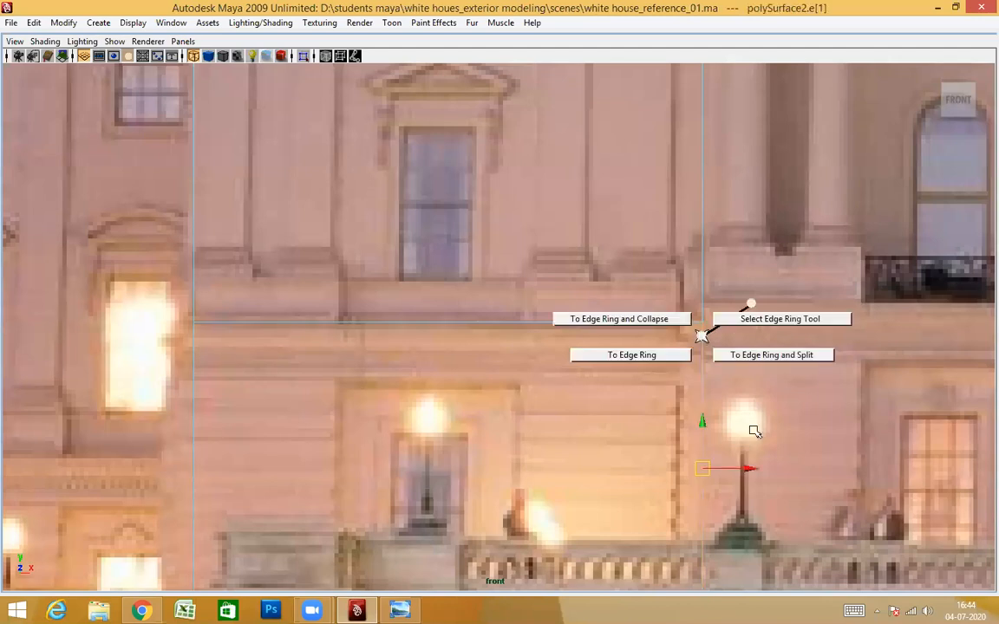
pyautogui.click(460, 420)
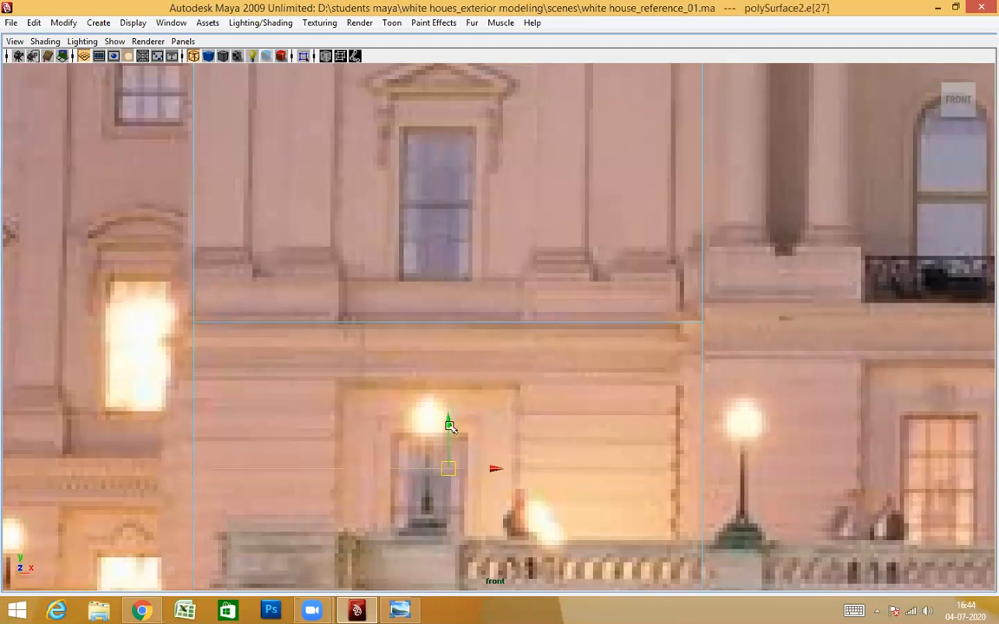
pyautogui.keyDown('alt'); pyautogui.moveTo(468, 322); pyautogui.dragTo(473, 321, button='right'); pyautogui.keyUp('alt')
pyautogui.moveTo(447, 423); pyautogui.dragTo(447, 314)
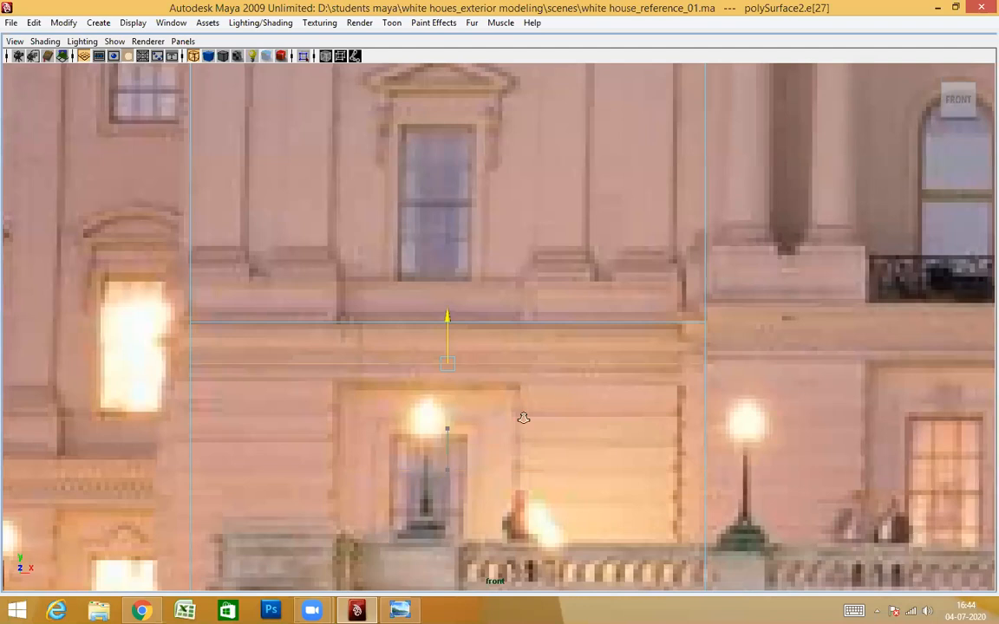
# Step: Move the new horizontal edge slightly higher to match the thin moulding under the division in the reference
pyautogui.keyDown('alt'); pyautogui.moveTo(524, 418); pyautogui.dragTo(409, 386, button='right'); pyautogui.keyUp('alt')
pyautogui.keyDown('alt'); pyautogui.moveTo(409, 384); pyautogui.dragTo(362, 383, button='middle'); pyautogui.keyUp('alt')
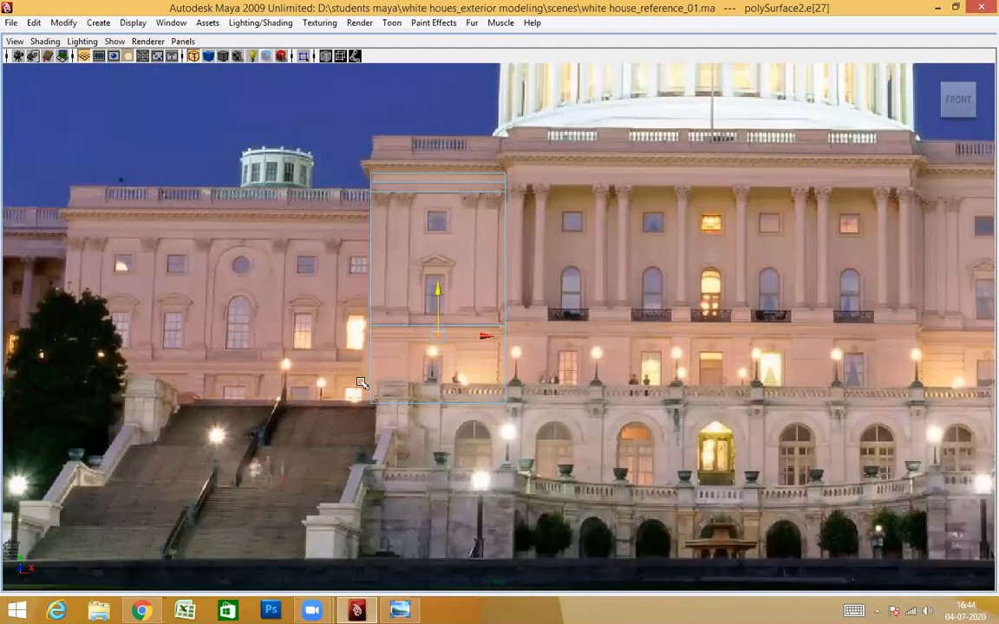
pyautogui.keyDown('alt'); pyautogui.moveTo(680, 406); pyautogui.dragTo(511, 405, button='middle'); pyautogui.keyUp('alt')
pyautogui.keyDown('alt'); pyautogui.moveTo(138, 354); pyautogui.dragTo(200, 362, button='right'); pyautogui.keyUp('alt')
pyautogui.keyDown('alt'); pyautogui.moveTo(200, 363); pyautogui.dragTo(551, 364, button='middle'); pyautogui.keyUp('alt')
pyautogui.keyDown('alt'); pyautogui.moveTo(551, 364); pyautogui.dragTo(685, 350, button='right'); pyautogui.keyUp('alt')
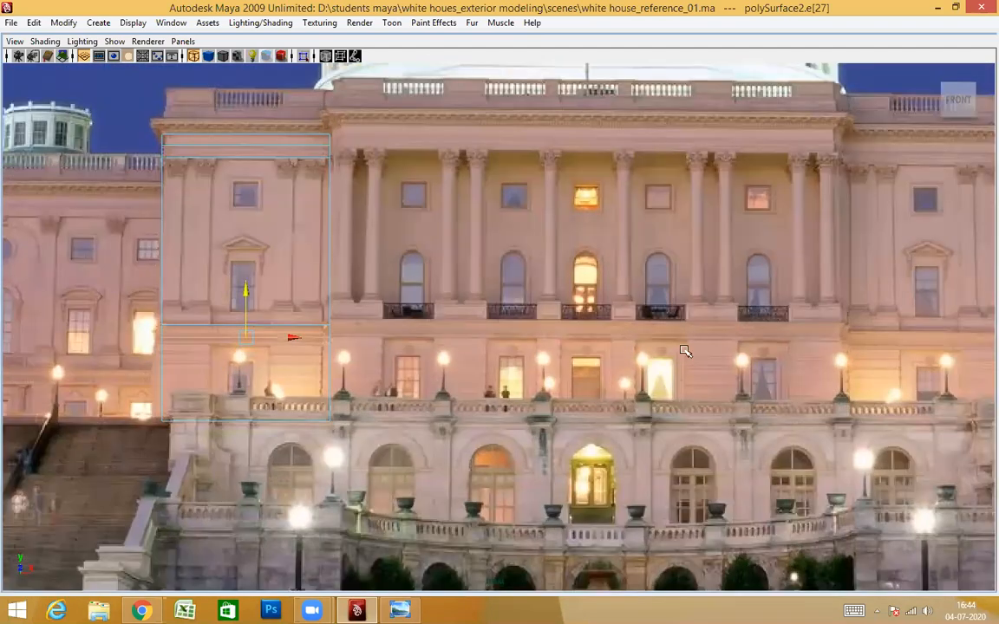
pyautogui.moveTo(606, 293); pyautogui.dragTo(606, 290)
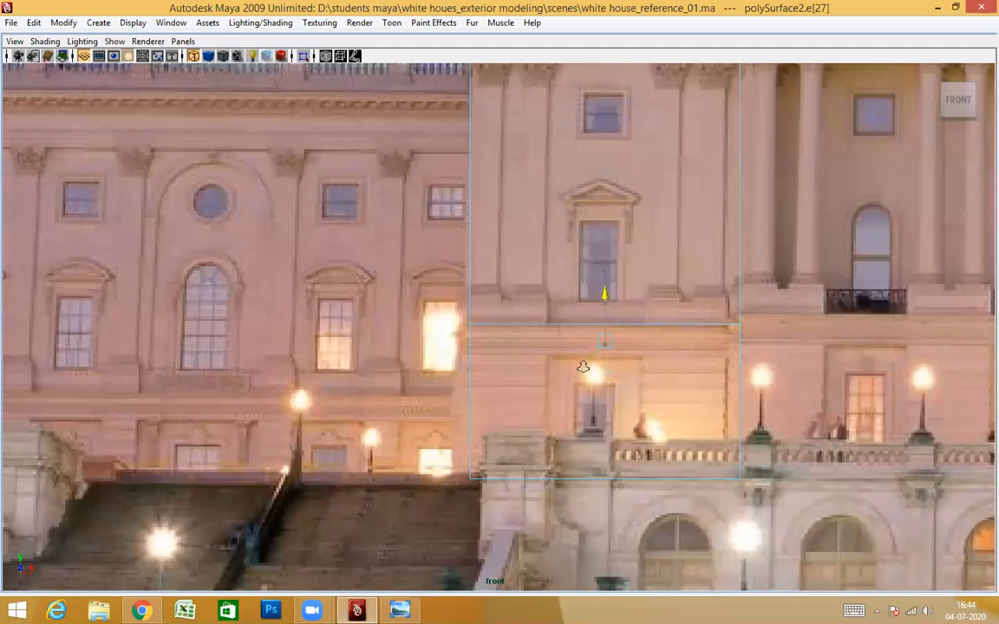
pyautogui.scroll(2, 568, 371)
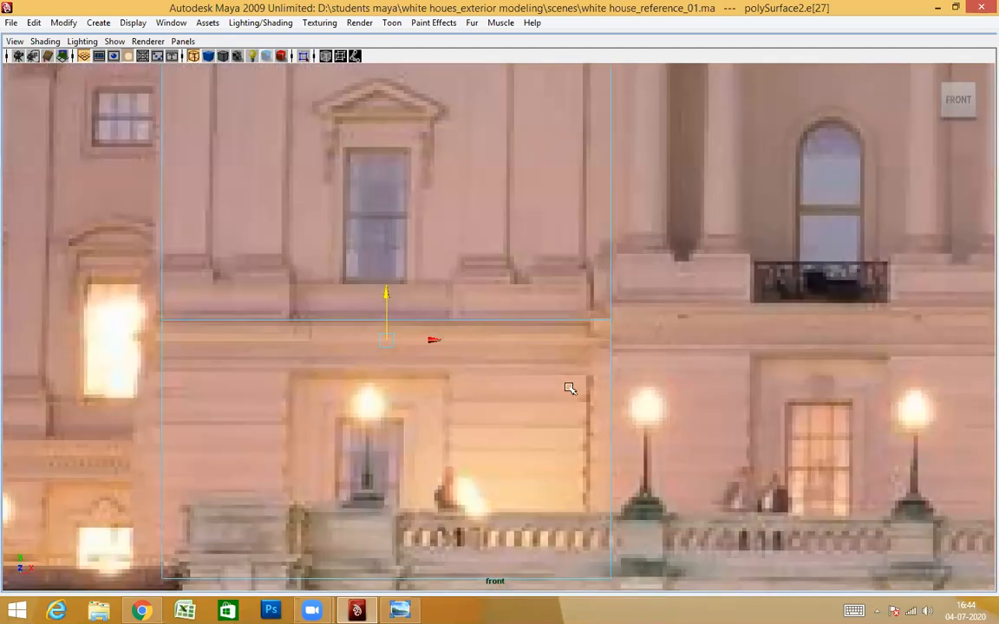
# Step: Compare the narrow strip below the division with the ledge on the matching section across the facade
pyautogui.press('space')
pyautogui.press('space')
pyautogui.keyDown('alt'); pyautogui.moveTo(650, 446); pyautogui.dragTo(654, 447); pyautogui.keyUp('alt')
pyautogui.keyDown('alt'); pyautogui.moveTo(639, 279); pyautogui.dragTo(586, 397); pyautogui.keyUp('alt')
pyautogui.press('space')
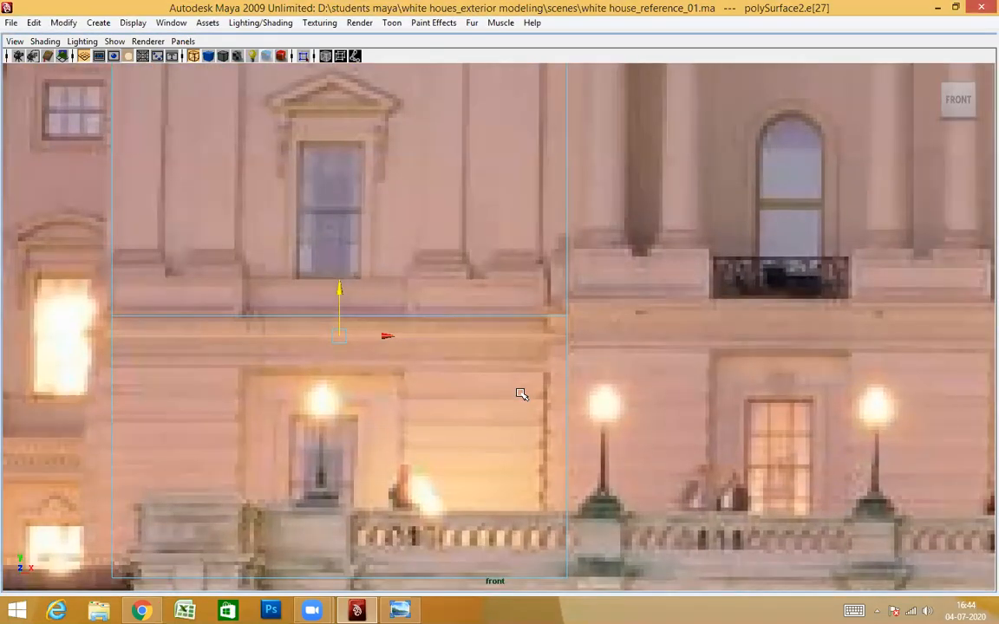
pyautogui.keyDown('alt'); pyautogui.moveTo(477, 386); pyautogui.dragTo(477, 402, button='middle'); pyautogui.keyUp('alt')
pyautogui.keyDown('alt'); pyautogui.moveTo(477, 401); pyautogui.dragTo(601, 405, button='right'); pyautogui.keyUp('alt')
pyautogui.keyDown('alt'); pyautogui.moveTo(601, 405); pyautogui.dragTo(345, 361, button='middle'); pyautogui.keyUp('alt')
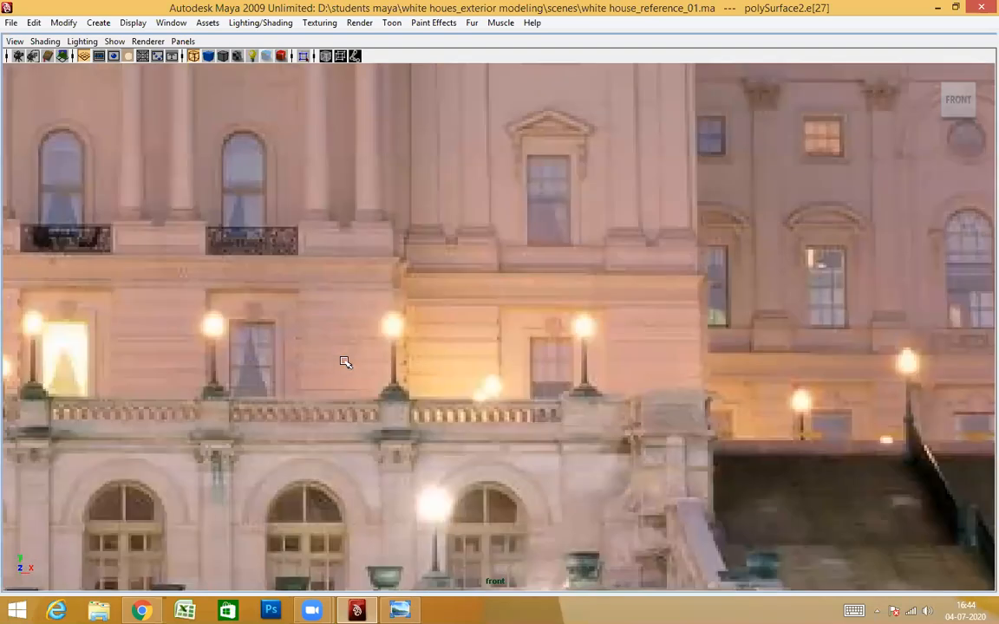
pyautogui.keyDown('alt'); pyautogui.moveTo(520, 375); pyautogui.dragTo(482, 379, button='middle'); pyautogui.keyUp('alt')
pyautogui.keyDown('alt'); pyautogui.moveTo(523, 343); pyautogui.dragTo(522, 382, button='middle'); pyautogui.keyUp('alt')
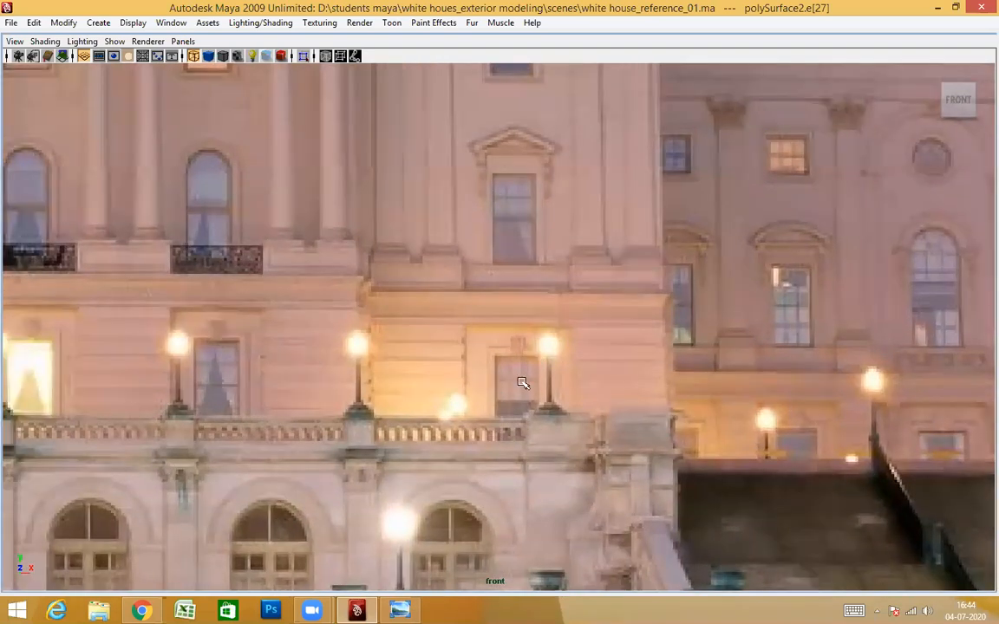
pyautogui.keyDown('alt'); pyautogui.moveTo(508, 424); pyautogui.dragTo(500, 460, button='middle'); pyautogui.keyUp('alt')
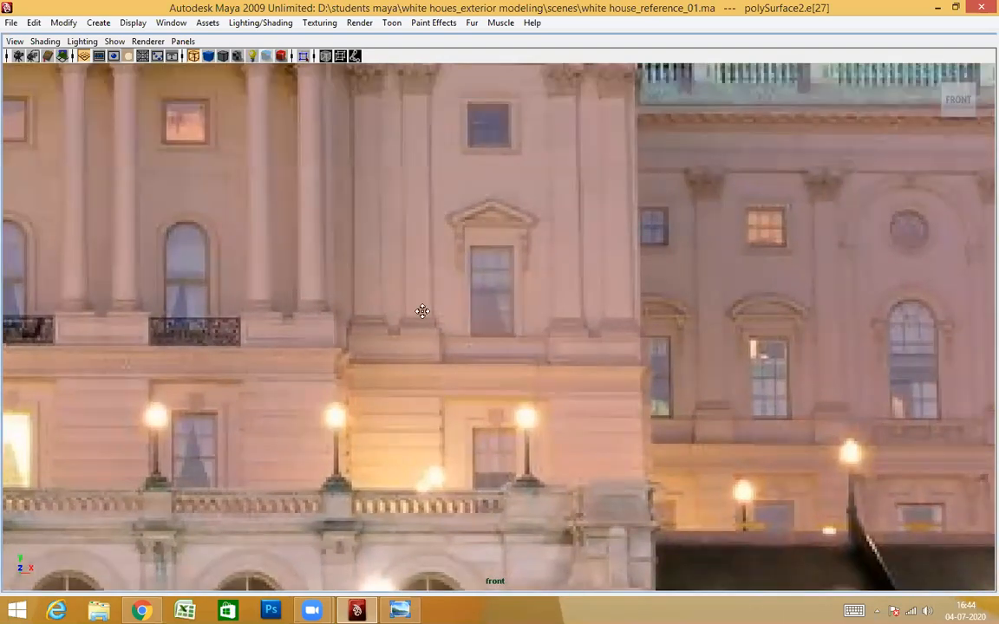
pyautogui.keyDown('alt'); pyautogui.moveTo(477, 360); pyautogui.dragTo(450, 296, button='middle'); pyautogui.keyUp('alt')
pyautogui.keyDown('alt'); pyautogui.moveTo(370, 390); pyautogui.dragTo(517, 345, button='middle'); pyautogui.keyUp('alt')
# Step: Check the new edge's placement in the perspective view and against the reference ledge in the front view
pyautogui.press('space')
pyautogui.press('space')
pyautogui.moveTo(553, 364)
pyautogui.keyDown('alt'); pyautogui.mouseDown()
pyautogui.moveTo(549, 383)
pyautogui.moveTo(558, 381)
pyautogui.mouseUp(); pyautogui.keyUp('alt')
pyautogui.moveTo(397, 461)
pyautogui.keyDown('alt'); pyautogui.mouseDown()
pyautogui.moveTo(277, 472)
pyautogui.moveTo(401, 456)
pyautogui.mouseUp(); pyautogui.keyUp('alt')
pyautogui.press('space')
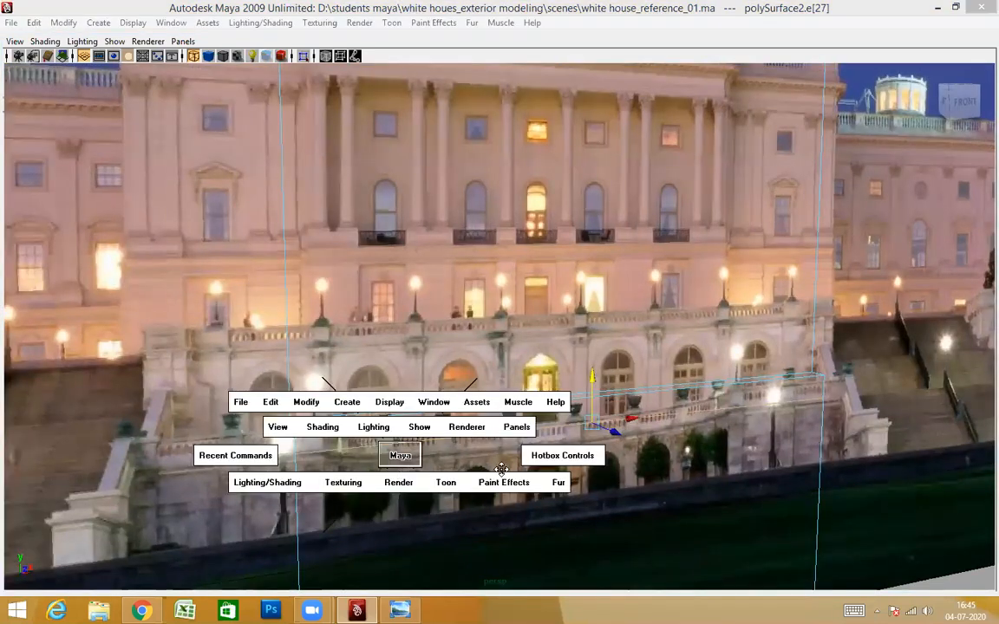
pyautogui.press('space')
pyautogui.keyDown('alt'); pyautogui.moveTo(507, 405); pyautogui.dragTo(500, 383); pyautogui.keyUp('alt')
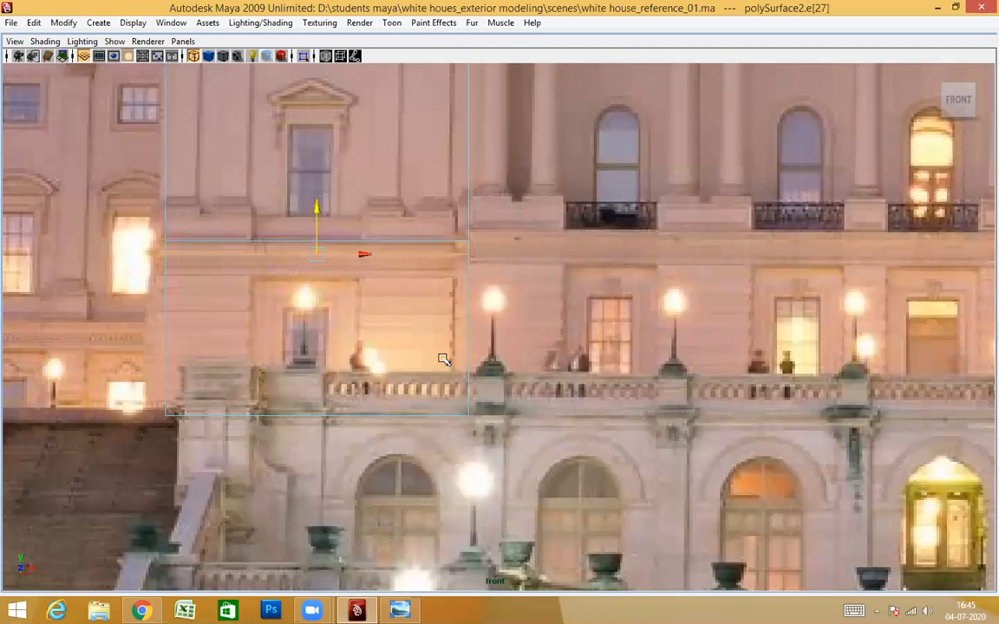
pyautogui.keyDown('alt'); pyautogui.moveTo(345, 225); pyautogui.dragTo(362, 370, button='middle'); pyautogui.keyUp('alt')
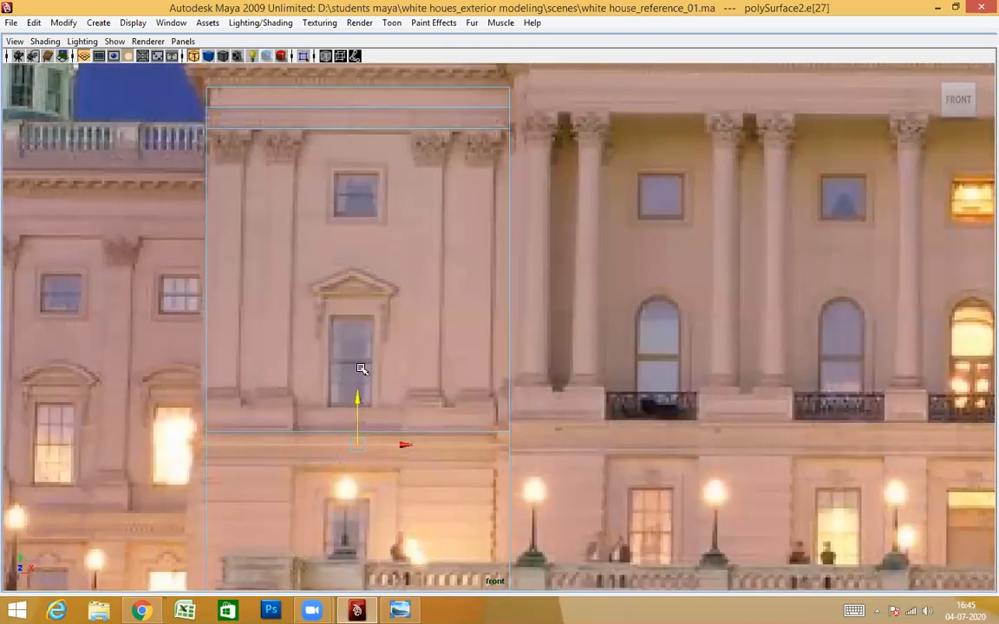
pyautogui.scroll(3, 430, 290)
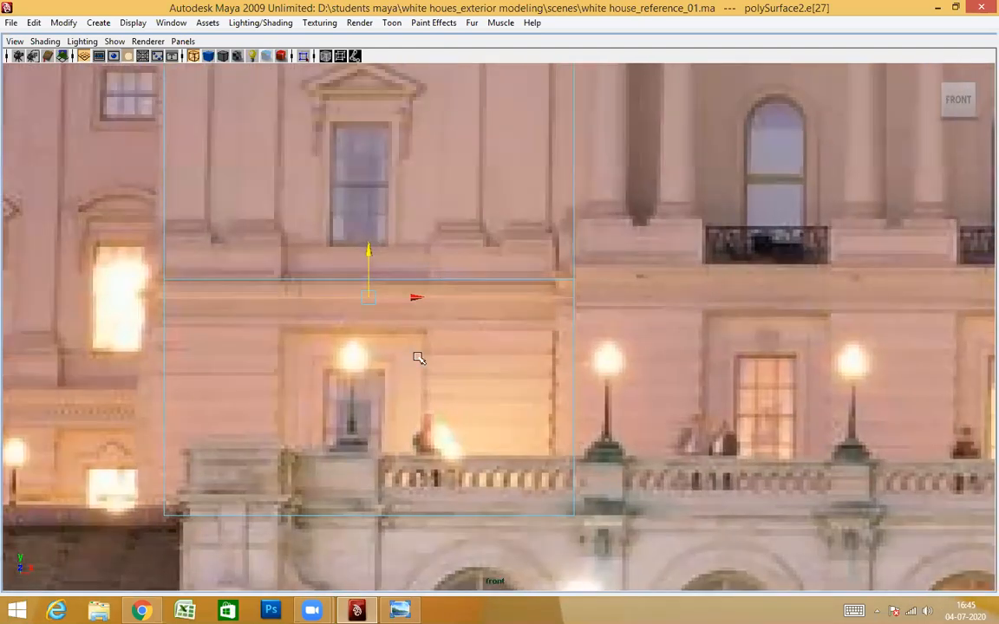
pyautogui.press('space')
pyautogui.press('space')
pyautogui.keyDown('alt'); pyautogui.moveTo(529, 384); pyautogui.dragTo(522, 248); pyautogui.keyUp('alt')
pyautogui.keyDown('alt'); pyautogui.moveTo(482, 360); pyautogui.dragTo(394, 407); pyautogui.keyUp('alt')
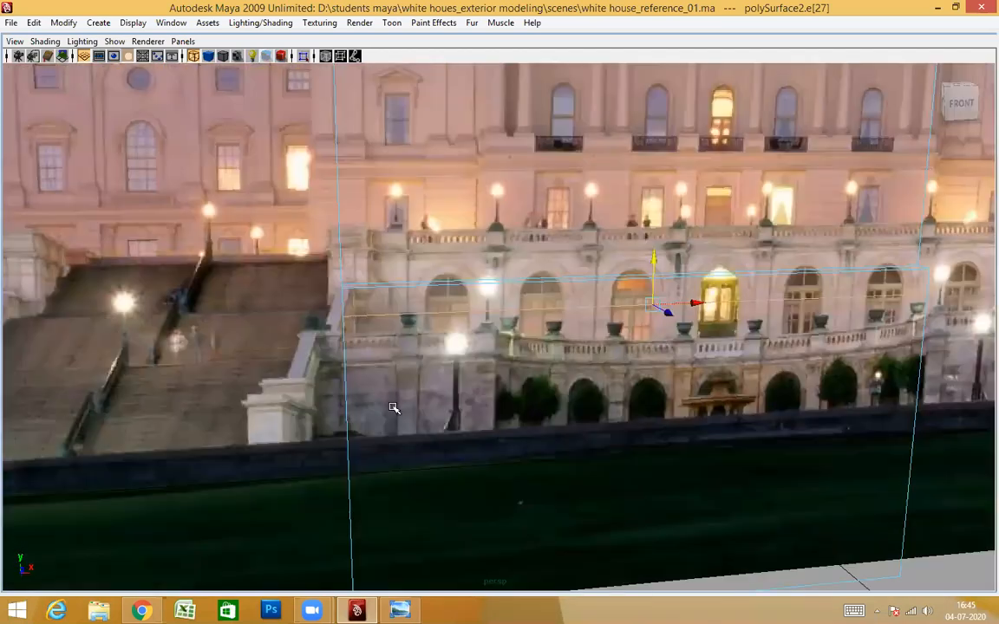
pyautogui.press('space')
pyautogui.press('space')
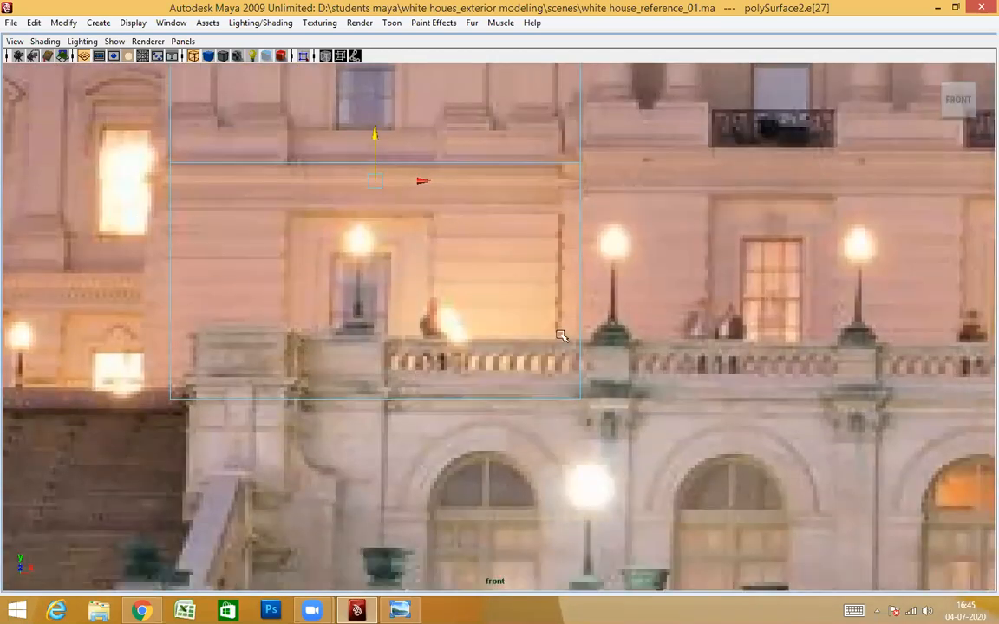
# Step: Examine how the ledge projects at the outer corner of the matching section in the reference
pyautogui.keyDown('alt'); pyautogui.moveTo(215, 349); pyautogui.dragTo(201, 156, button='middle'); pyautogui.keyUp('alt')
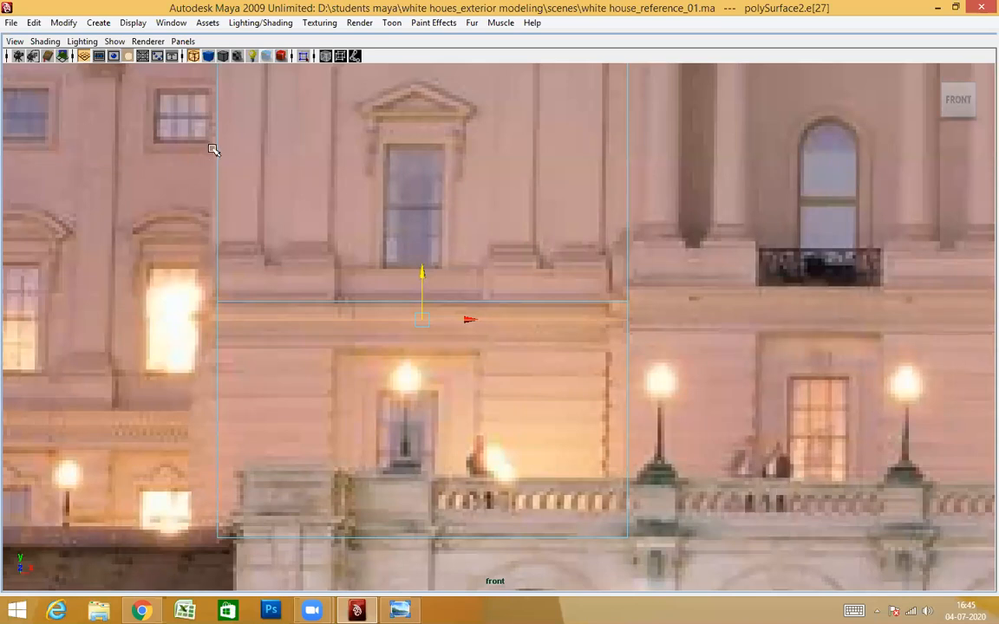
pyautogui.moveTo(378, 194)
pyautogui.keyDown('alt'); pyautogui.mouseDown(button='middle')
pyautogui.moveTo(383, 271)
pyautogui.moveTo(380, 188)
pyautogui.mouseUp(button='middle'); pyautogui.keyUp('alt')
pyautogui.keyDown('alt'); pyautogui.moveTo(437, 308); pyautogui.dragTo(323, 261, button='middle'); pyautogui.keyUp('alt')
pyautogui.keyDown('alt'); pyautogui.moveTo(829, 253); pyautogui.dragTo(35, 279, button='middle'); pyautogui.keyUp('alt')
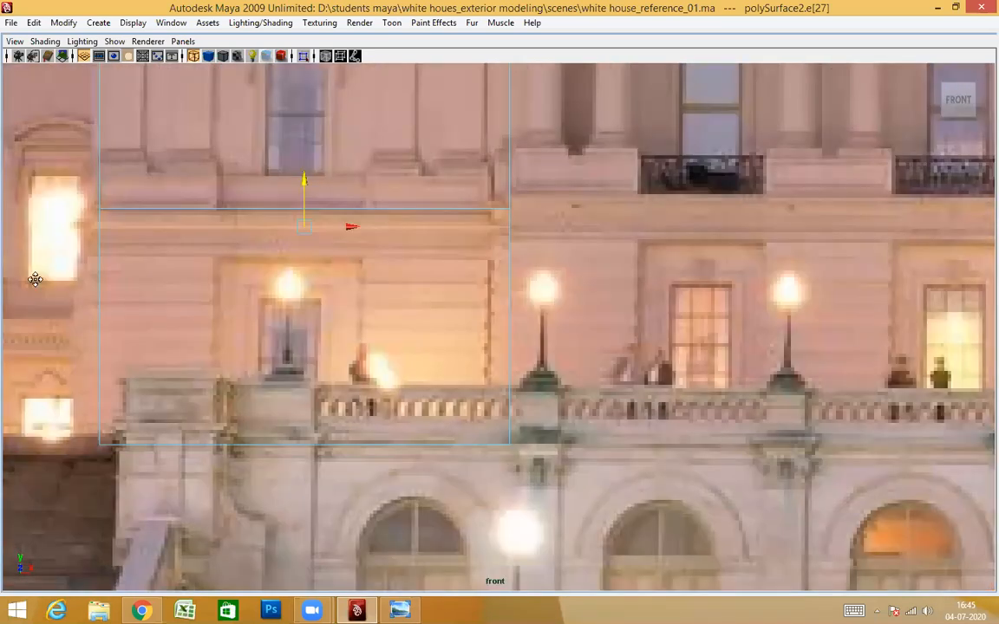
pyautogui.keyDown('alt'); pyautogui.moveTo(702, 292); pyautogui.dragTo(397, 268, button='middle'); pyautogui.keyUp('alt')
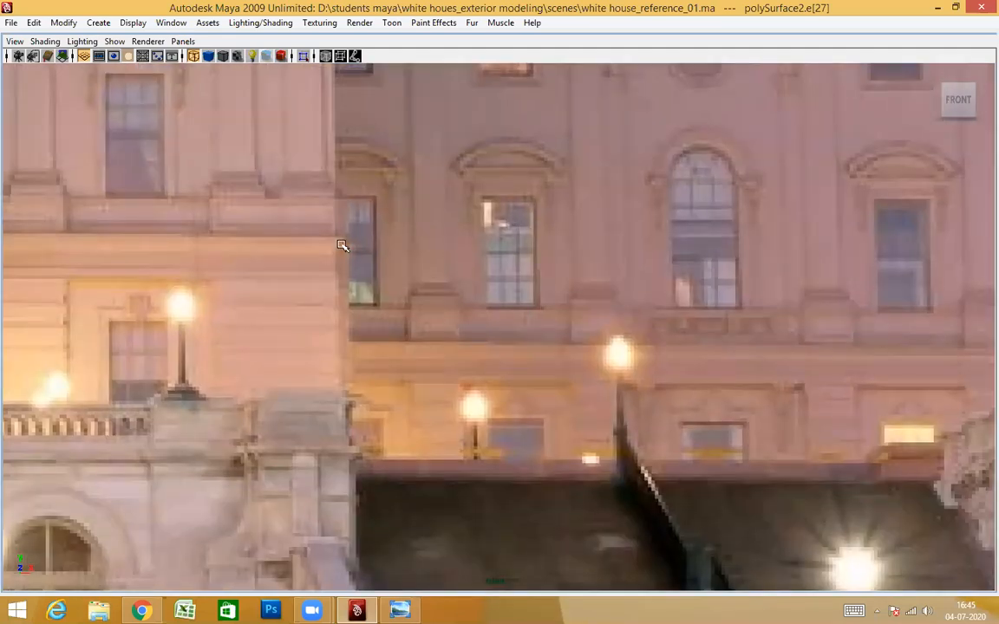
pyautogui.keyDown('alt'); pyautogui.moveTo(342, 376); pyautogui.dragTo(464, 457, button='middle'); pyautogui.keyUp('alt')
pyautogui.keyDown('alt'); pyautogui.moveTo(375, 135); pyautogui.dragTo(449, 225, button='middle'); pyautogui.keyUp('alt')
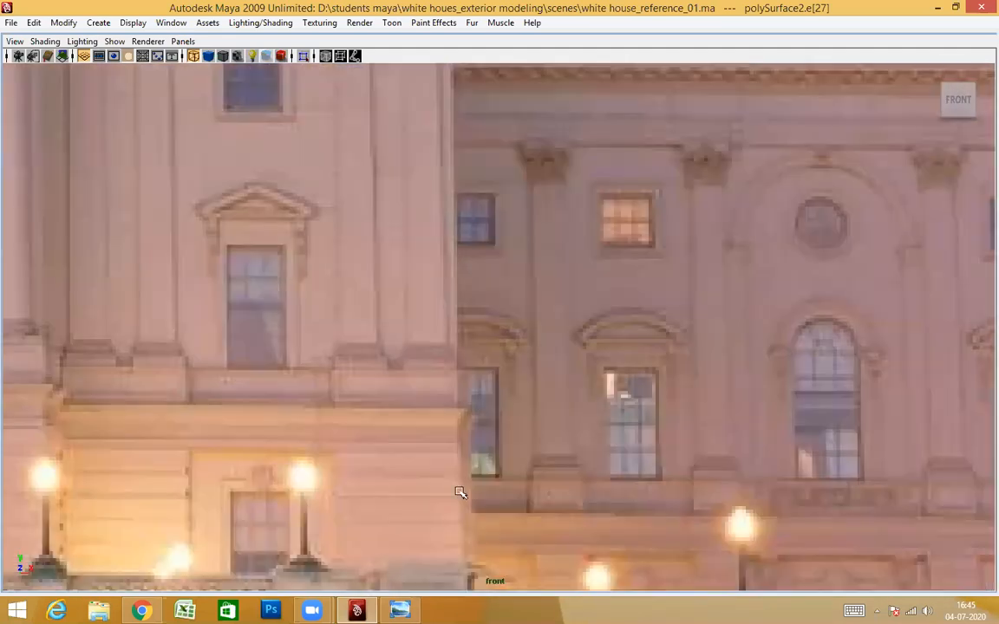
pyautogui.keyDown('alt'); pyautogui.moveTo(432, 488); pyautogui.dragTo(319, 356, button='middle'); pyautogui.keyUp('alt')
# Step: Push the ground-floor wall's front face back in the shaded perspective view so the narrow strip above it slopes inward
pyautogui.press('space')
pyautogui.moveTo(446, 360); pyautogui.dragTo(446, 339)
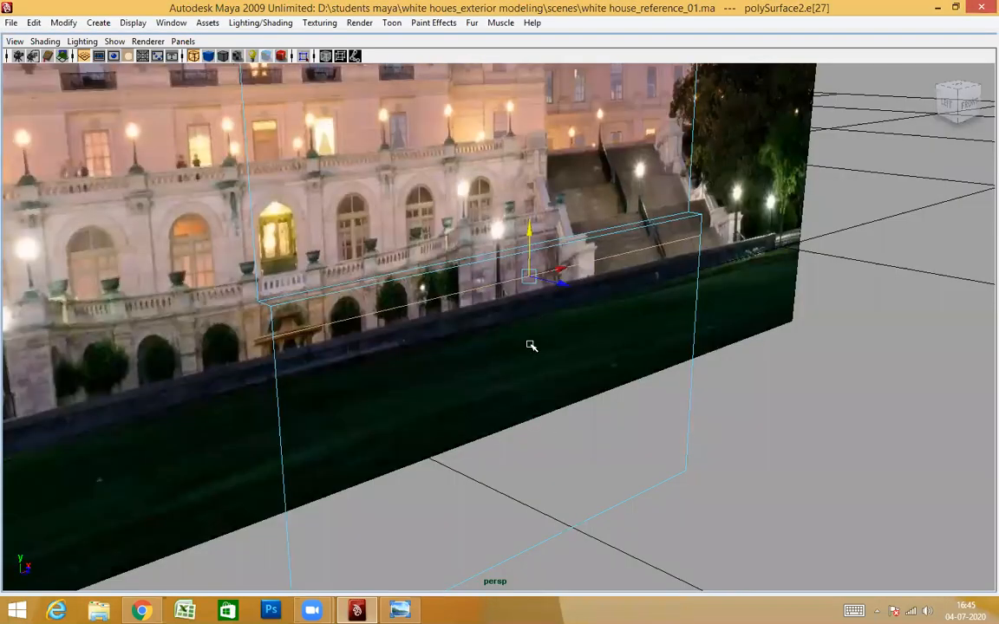
pyautogui.moveTo(531, 346)
pyautogui.keyDown('alt'); pyautogui.mouseDown()
pyautogui.moveTo(507, 381)
pyautogui.moveTo(462, 372)
pyautogui.mouseUp(); pyautogui.keyUp('alt')
pyautogui.moveTo(452, 282); pyautogui.dragTo(450, 314, button='right')
pyautogui.click(508, 431)
pyautogui.keyDown('alt'); pyautogui.moveTo(508, 430); pyautogui.dragTo(431, 358); pyautogui.keyUp('alt')
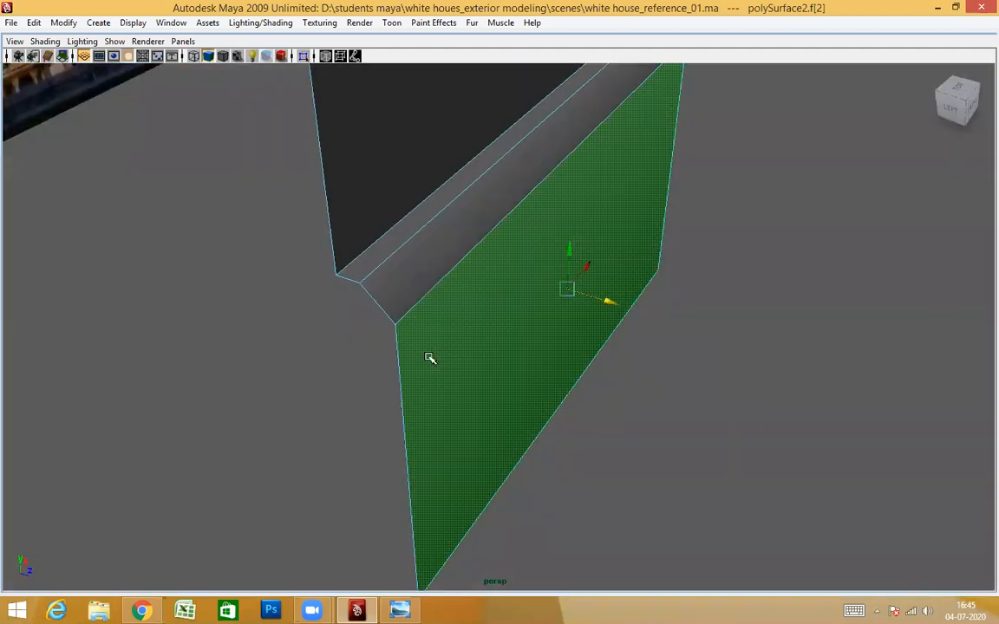
pyautogui.keyDown('alt'); pyautogui.moveTo(348, 286); pyautogui.dragTo(350, 339); pyautogui.keyUp('alt')
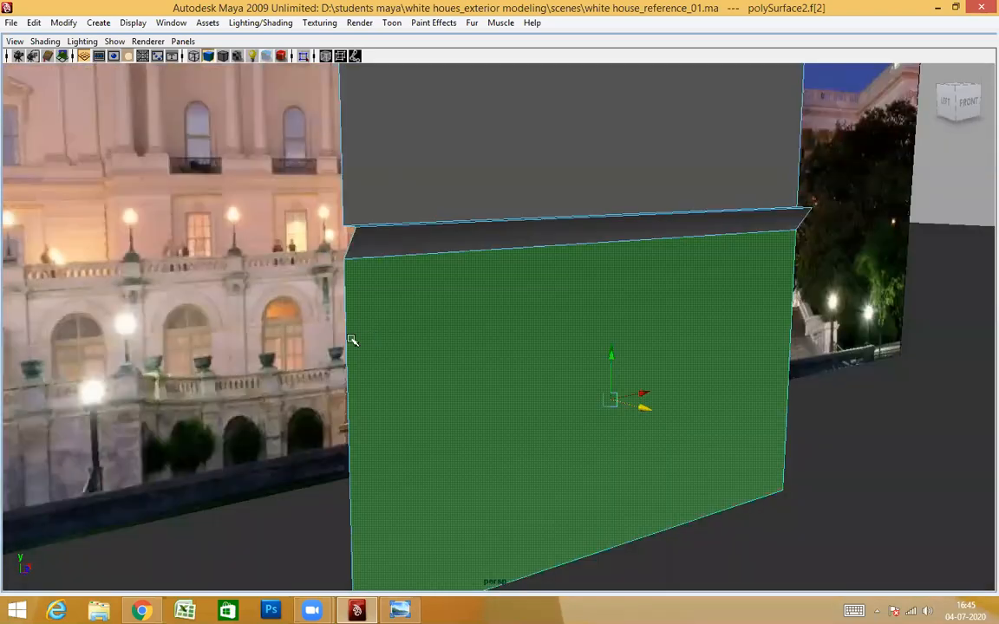
pyautogui.keyDown('alt'); pyautogui.moveTo(351, 339); pyautogui.dragTo(630, 370, button='middle'); pyautogui.keyUp('alt')
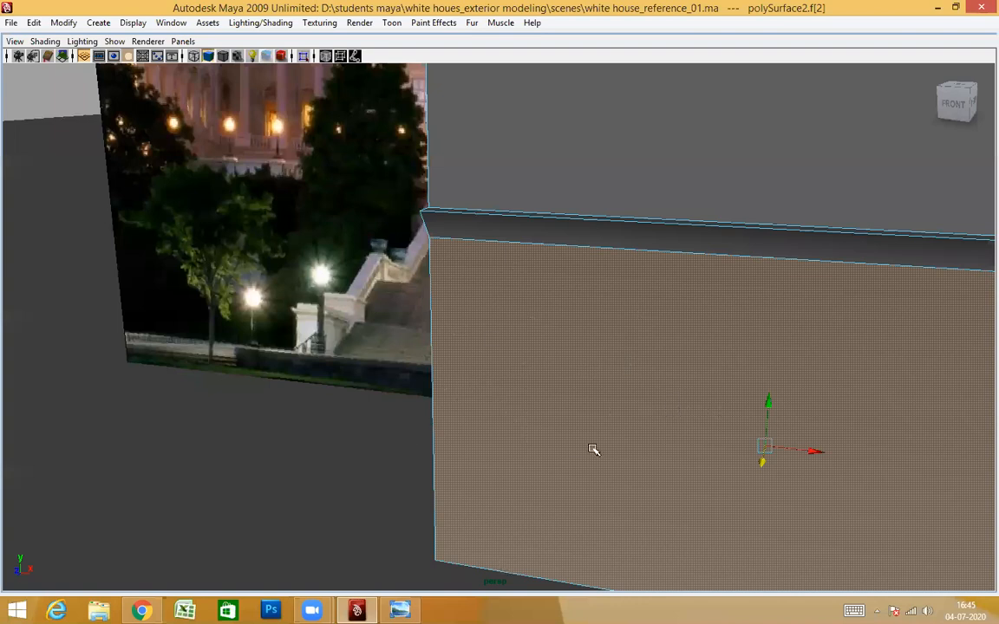
pyautogui.keyDown('alt'); pyautogui.moveTo(464, 400); pyautogui.dragTo(466, 446); pyautogui.keyUp('alt')
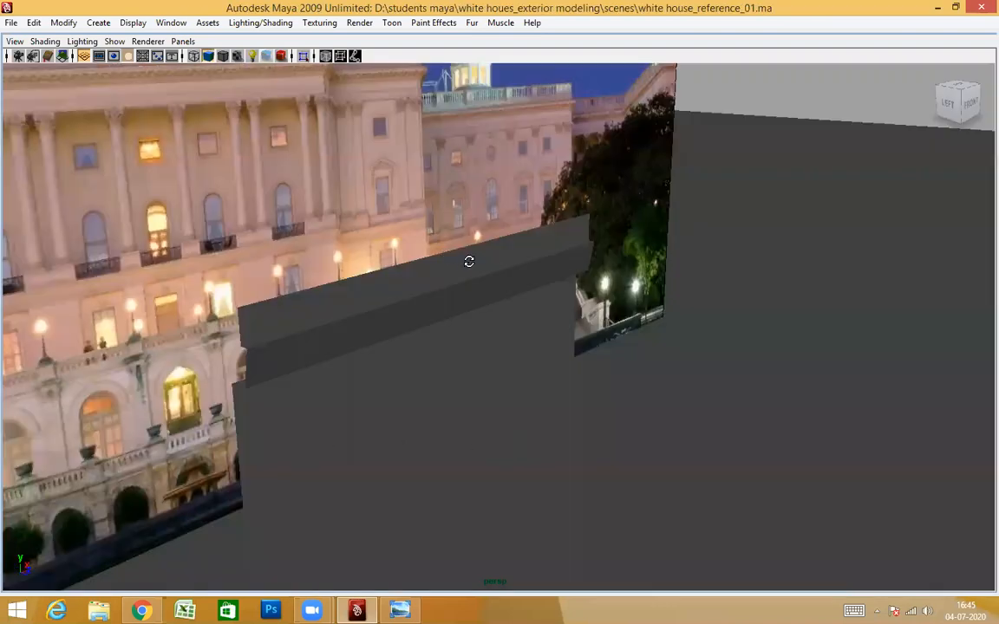
# Step: Adjust the depth of the upper moulding's outer edge along Z and return to object selection
pyautogui.keyDown('alt'); pyautogui.moveTo(549, 277); pyautogui.dragTo(492, 400); pyautogui.keyUp('alt')
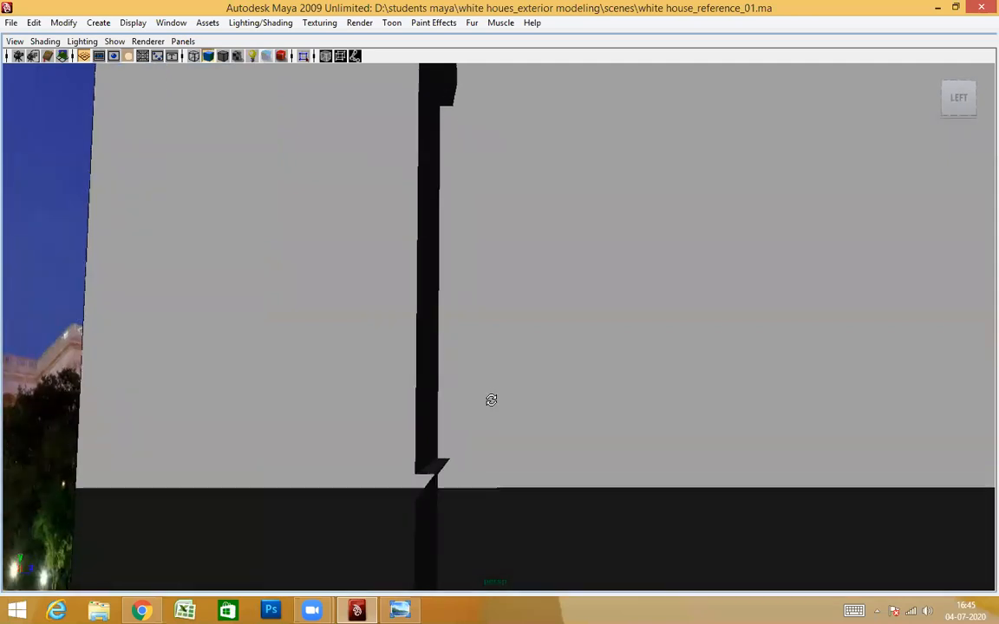
pyautogui.keyDown('alt'); pyautogui.moveTo(500, 338); pyautogui.dragTo(490, 388); pyautogui.keyUp('alt')
pyautogui.keyDown('alt'); pyautogui.moveTo(489, 387); pyautogui.dragTo(491, 406, button='middle'); pyautogui.keyUp('alt')
pyautogui.keyDown('alt'); pyautogui.moveTo(491, 406); pyautogui.dragTo(477, 332); pyautogui.keyUp('alt')
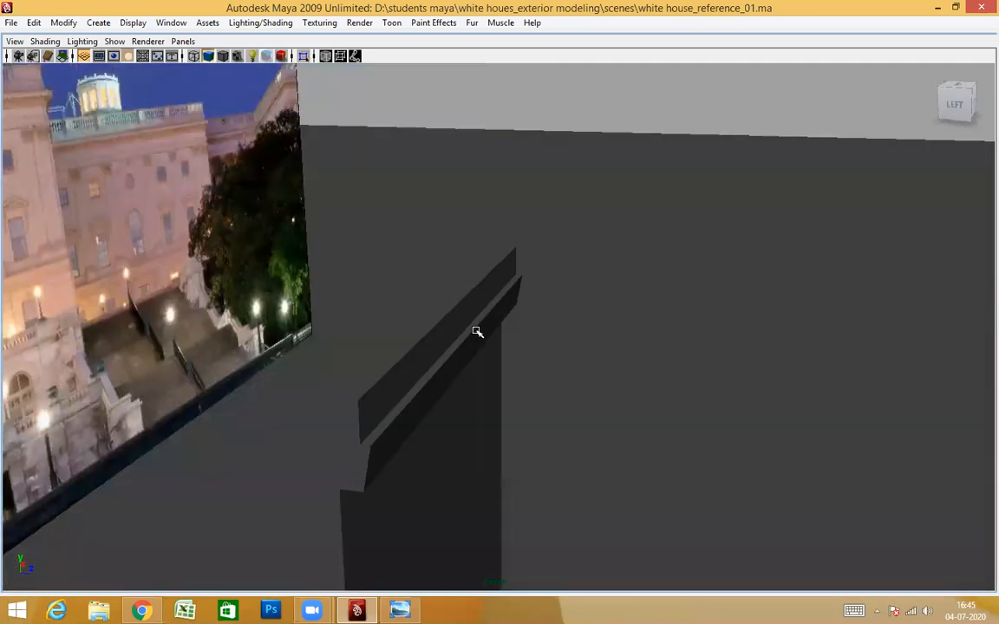
pyautogui.moveTo(476, 324); pyautogui.dragTo(475, 295, button='right')
pyautogui.click(481, 326)
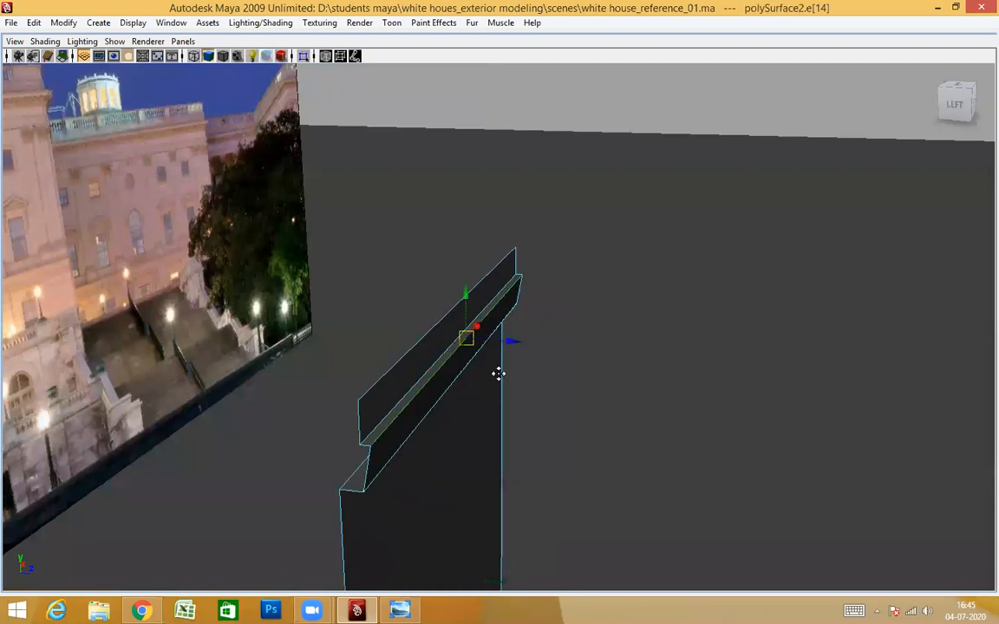
pyautogui.keyDown('alt'); pyautogui.moveTo(500, 373); pyautogui.dragTo(498, 267, button='middle'); pyautogui.keyUp('alt')
pyautogui.keyDown('alt'); pyautogui.moveTo(504, 167); pyautogui.dragTo(526, 439); pyautogui.keyUp('alt')
pyautogui.moveTo(506, 414); pyautogui.dragTo(504, 409, button='middle')
pyautogui.keyDown('alt'); pyautogui.moveTo(508, 415); pyautogui.dragTo(479, 410); pyautogui.keyUp('alt')
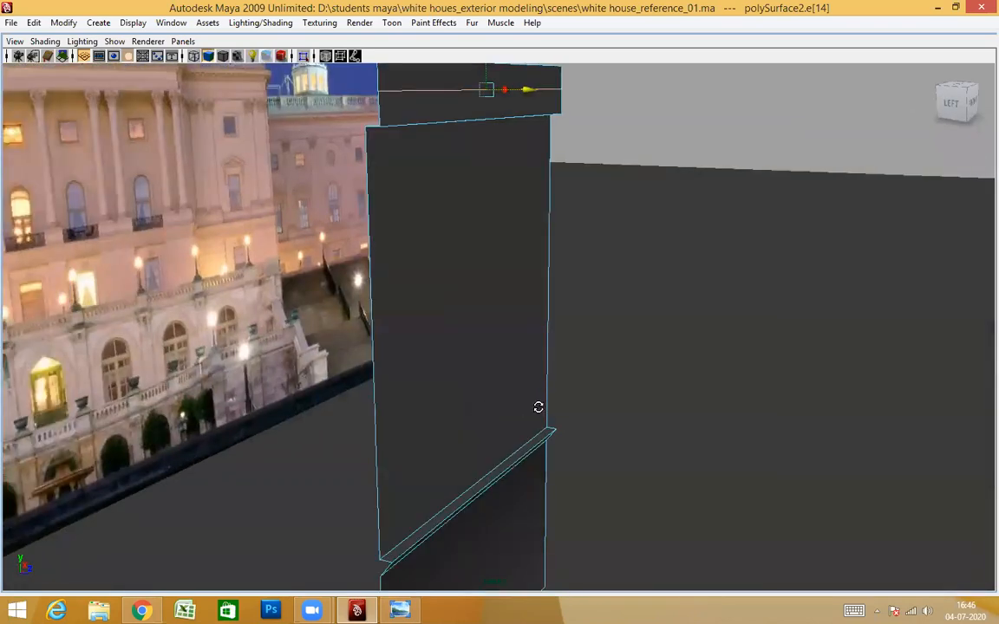
pyautogui.keyDown('alt'); pyautogui.moveTo(538, 407); pyautogui.dragTo(540, 408); pyautogui.keyUp('alt')
pyautogui.moveTo(540, 408); pyautogui.dragTo(557, 417, button='middle')
pyautogui.keyDown('alt'); pyautogui.moveTo(559, 418); pyautogui.dragTo(451, 406); pyautogui.keyUp('alt')
pyautogui.moveTo(484, 312); pyautogui.dragTo(573, 278, button='right')
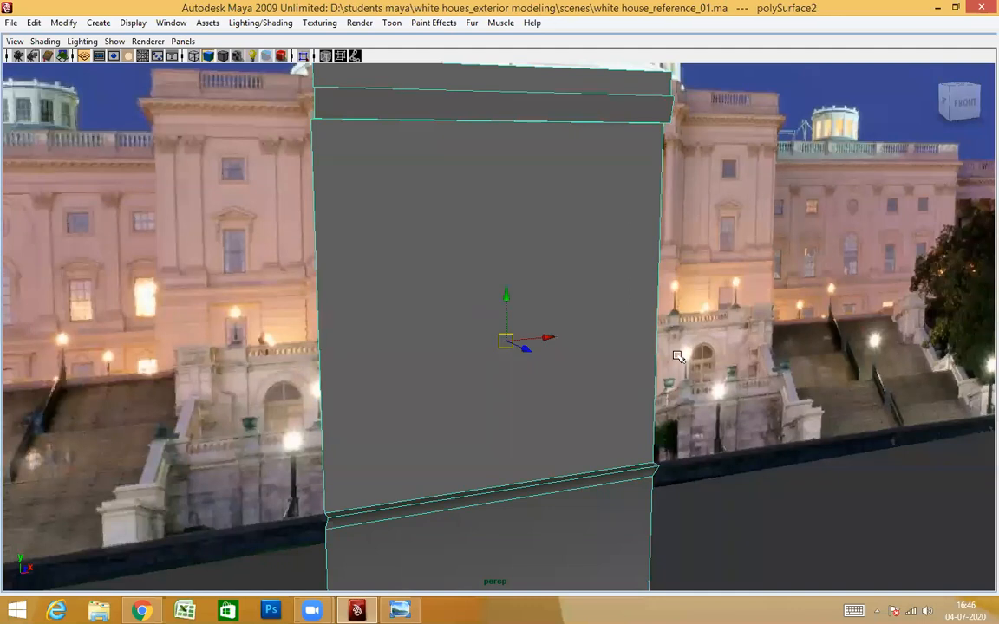
# Step: Examine the cornice and upper mouldings above the wall in the front view wireframe, including the matching section across the facade
pyautogui.keyDown('alt'); pyautogui.moveTo(677, 357); pyautogui.dragTo(457, 399, button='middle'); pyautogui.keyUp('alt')
pyautogui.keyDown('alt'); pyautogui.moveTo(457, 399); pyautogui.dragTo(437, 338); pyautogui.keyUp('alt')
pyautogui.press('space')
pyautogui.moveTo(436, 335); pyautogui.dragTo(437, 367)
pyautogui.moveTo(522, 461)
pyautogui.keyDown('alt'); pyautogui.mouseDown(button='middle')
pyautogui.moveTo(541, 372)
pyautogui.moveTo(527, 512)
pyautogui.mouseUp(button='middle'); pyautogui.keyUp('alt')
pyautogui.press('4')
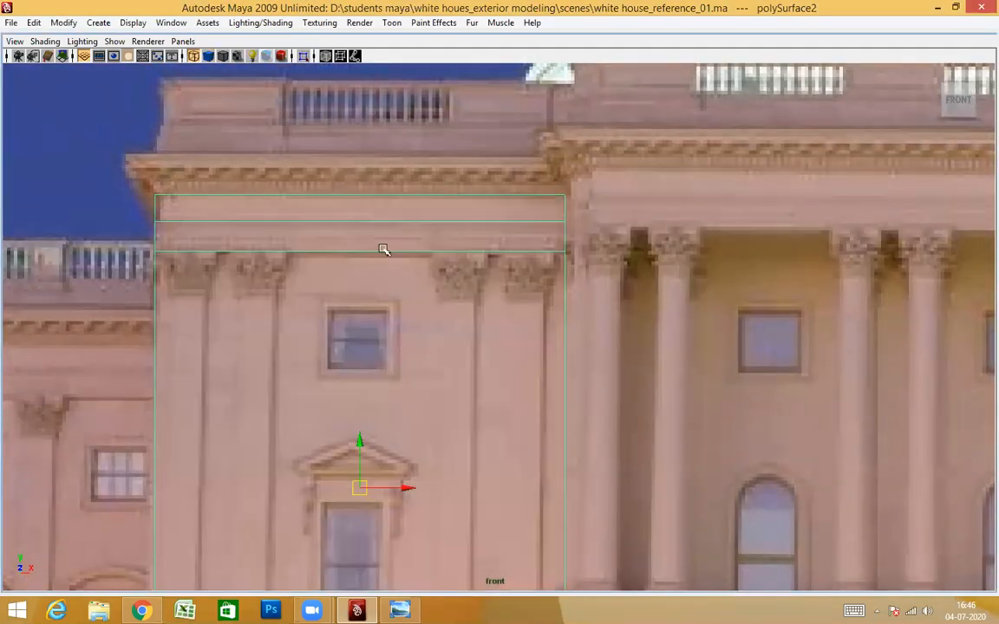
pyautogui.scroll(-1, 352, 319)
pyautogui.scroll(-3, 850, 350)
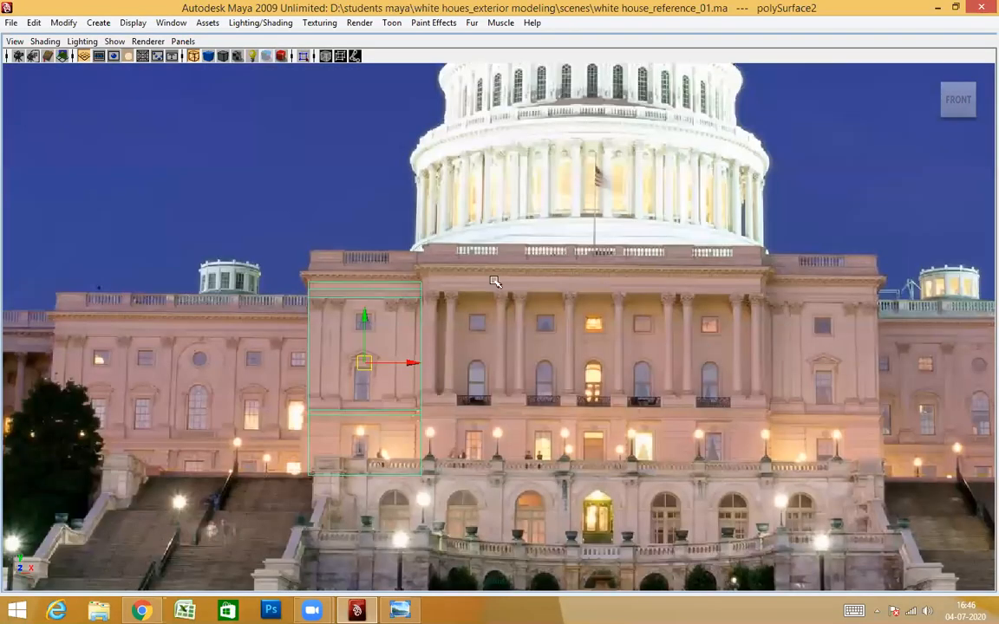
pyautogui.scroll(2, 475, 264)
pyautogui.scroll(3, 403, 284)
pyautogui.moveTo(430, 285)
pyautogui.keyDown('alt'); pyautogui.mouseDown(button='middle')
pyautogui.moveTo(511, 356)
pyautogui.moveTo(859, 369)
pyautogui.mouseUp(button='middle'); pyautogui.keyUp('alt')
pyautogui.keyDown('alt'); pyautogui.moveTo(321, 350); pyautogui.dragTo(921, 363, button='middle'); pyautogui.keyUp('alt')
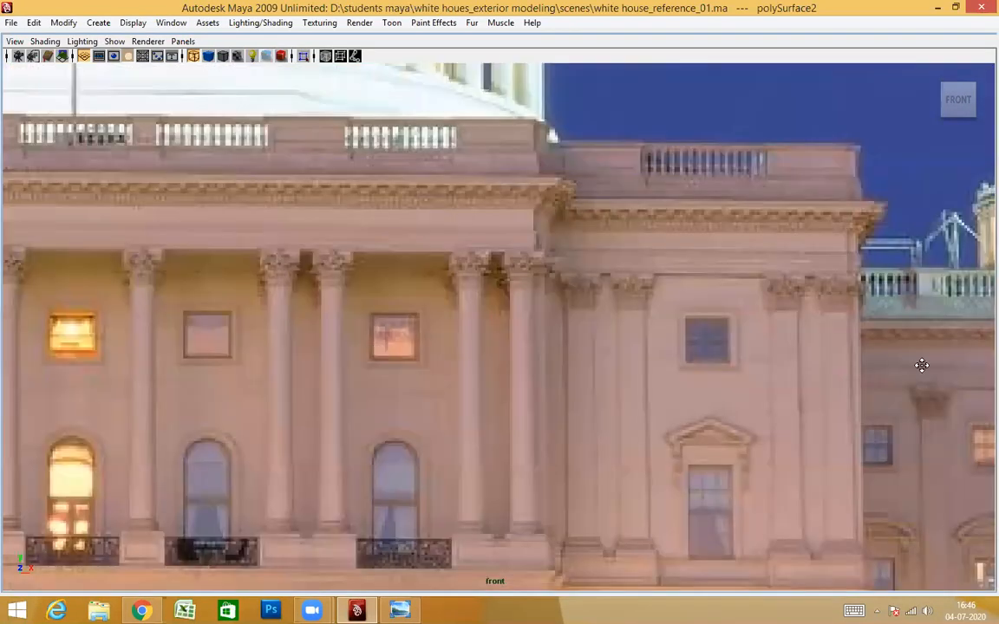
pyautogui.keyDown('alt'); pyautogui.moveTo(293, 351); pyautogui.dragTo(6, 314, button='middle'); pyautogui.keyUp('alt')
pyautogui.keyDown('alt'); pyautogui.moveTo(666, 322); pyautogui.dragTo(111, 281, button='middle'); pyautogui.keyUp('alt')
pyautogui.keyDown('alt'); pyautogui.moveTo(621, 324); pyautogui.dragTo(606, 149, button='middle'); pyautogui.keyUp('alt')
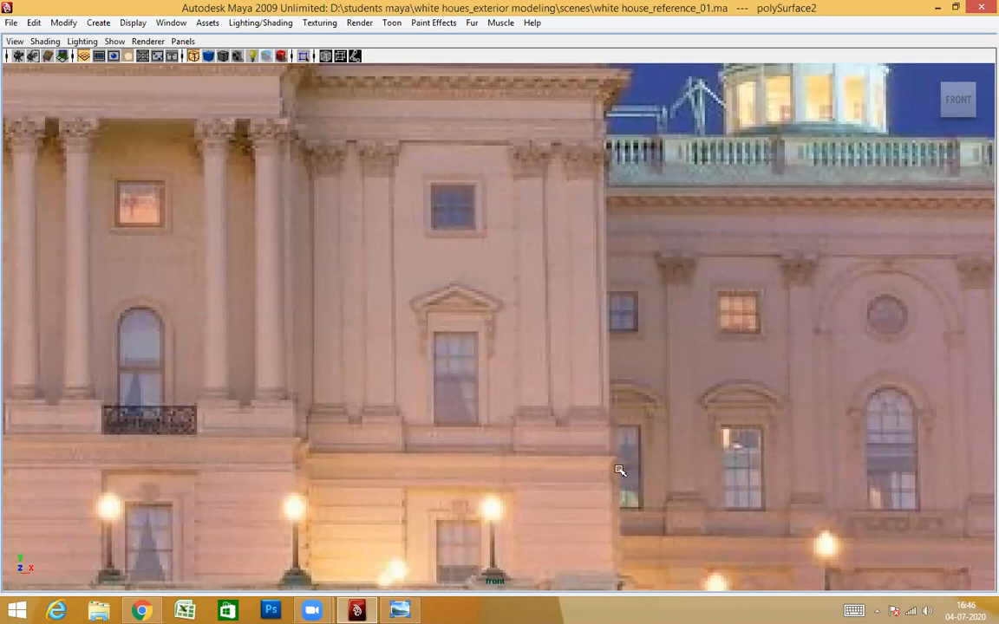
# Step: Examine the cornice, pilasters and matching end sections across the reference facade in the front view
pyautogui.scroll(-3, 520, 403)
pyautogui.scroll(2, 494, 391)
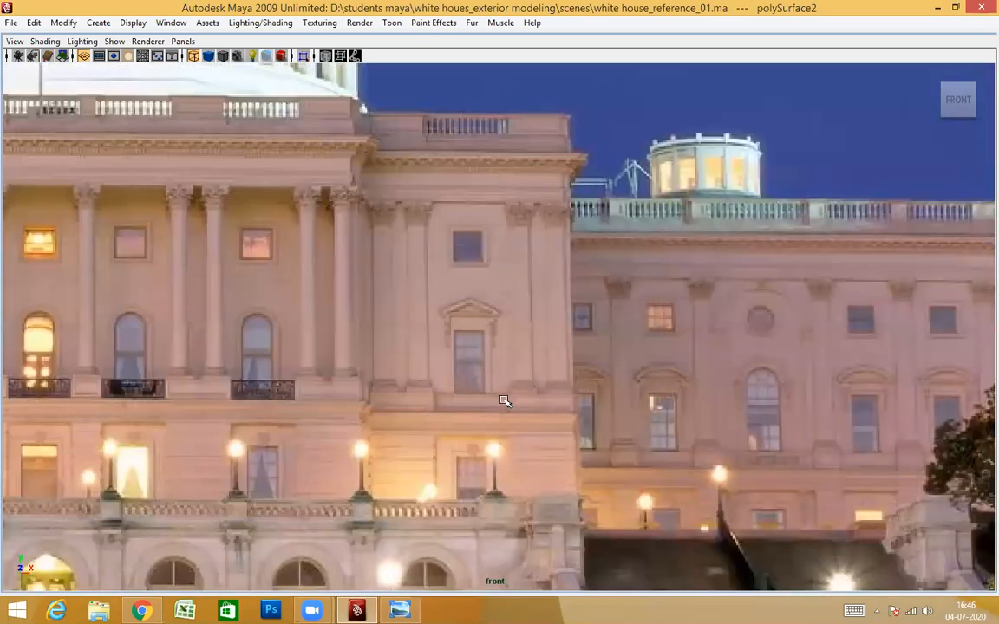
pyautogui.scroll(-3, 551, 387)
pyautogui.scroll(3, 593, 392)
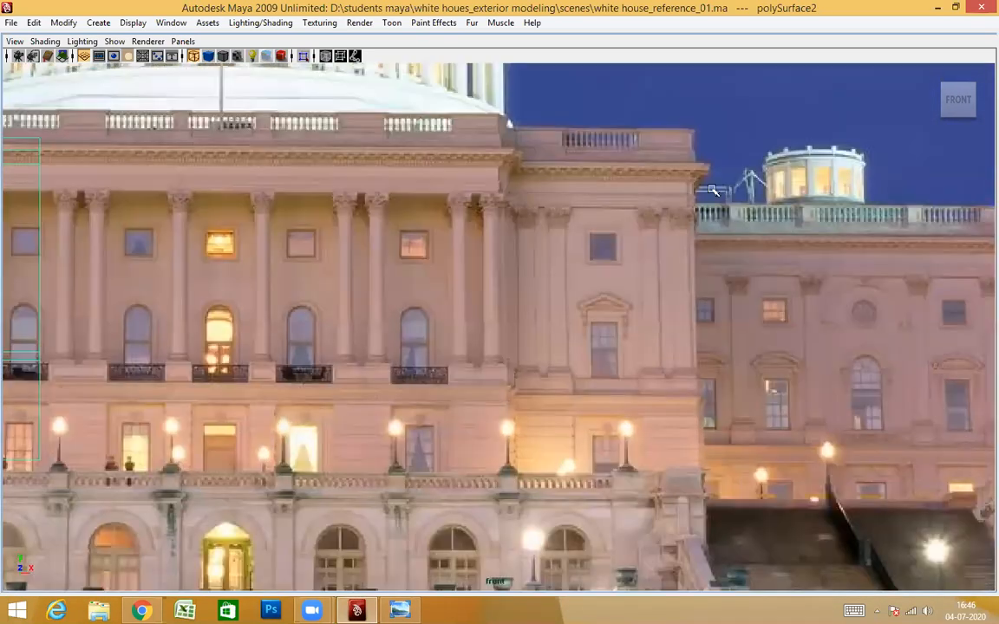
pyautogui.keyDown('alt'); pyautogui.moveTo(364, 382); pyautogui.dragTo(996, 425, button='middle'); pyautogui.keyUp('alt')
pyautogui.scroll(2, 521, 373)
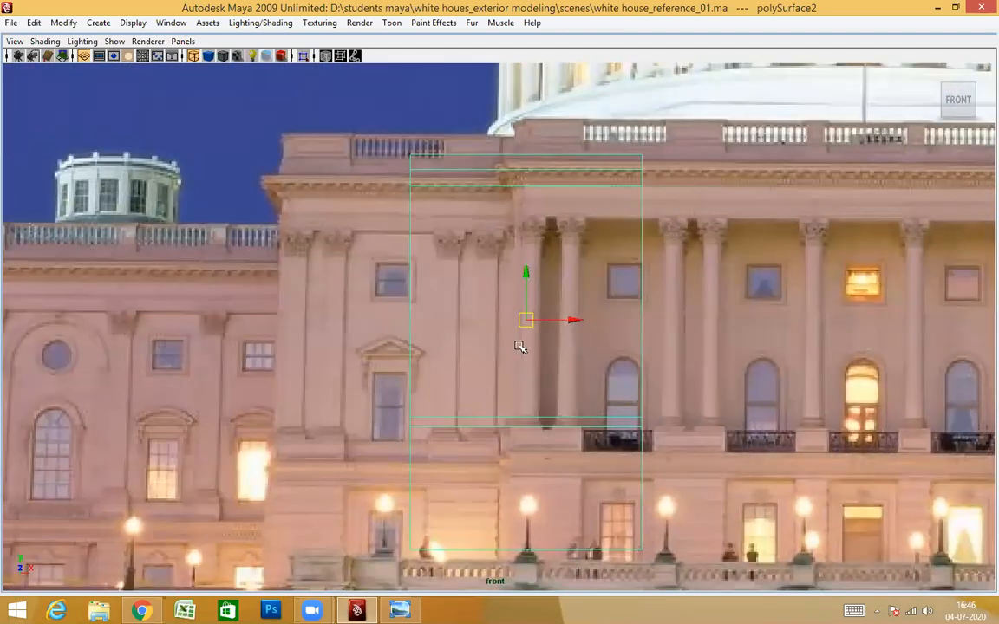
# Step: Snap the upper front face of the top moulding along Z in line with the wall face below it
pyautogui.keyDown('alt'); pyautogui.moveTo(541, 412); pyautogui.dragTo(626, 416); pyautogui.keyUp('alt')
pyautogui.keyDown('alt'); pyautogui.moveTo(498, 391); pyautogui.dragTo(426, 455); pyautogui.keyUp('alt')
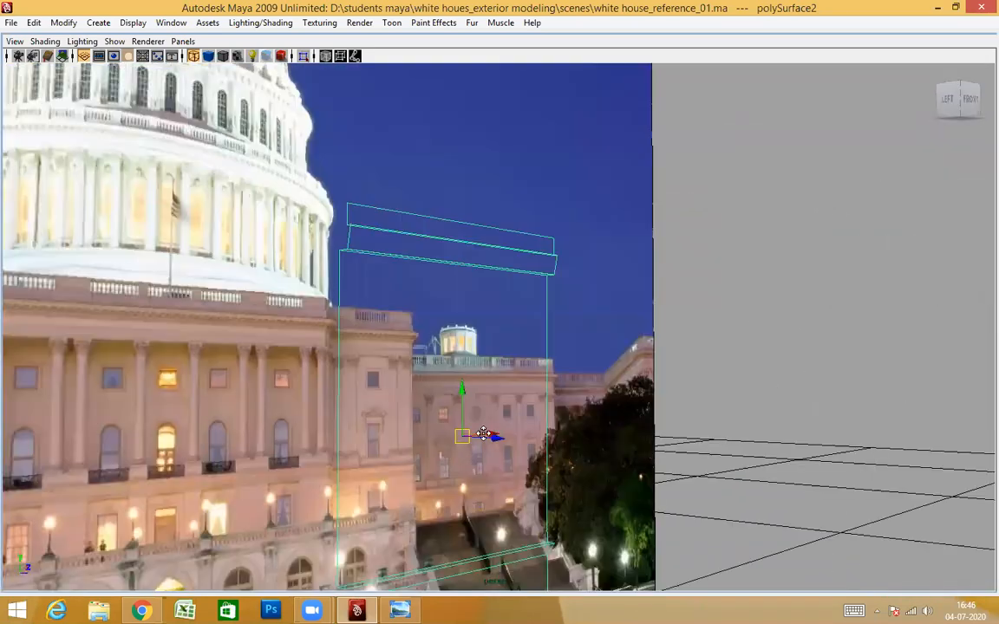
pyautogui.keyDown('alt'); pyautogui.moveTo(504, 388); pyautogui.dragTo(447, 263); pyautogui.keyUp('alt')
pyautogui.moveTo(448, 264); pyautogui.dragTo(446, 301, button='right')
pyautogui.click(491, 293)
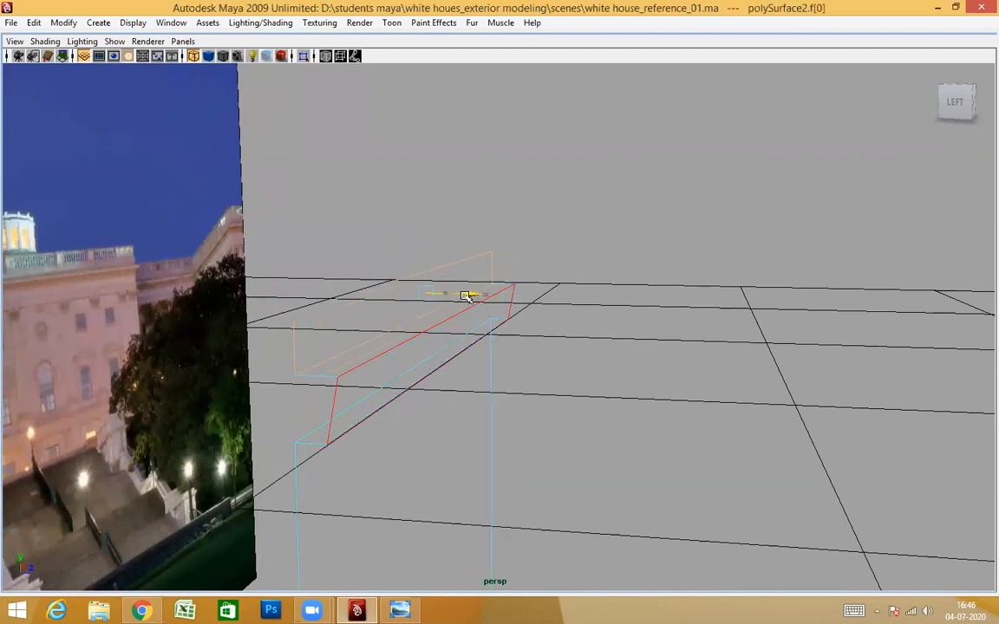
pyautogui.moveTo(298, 443); pyautogui.dragTo(296, 443, button='middle')
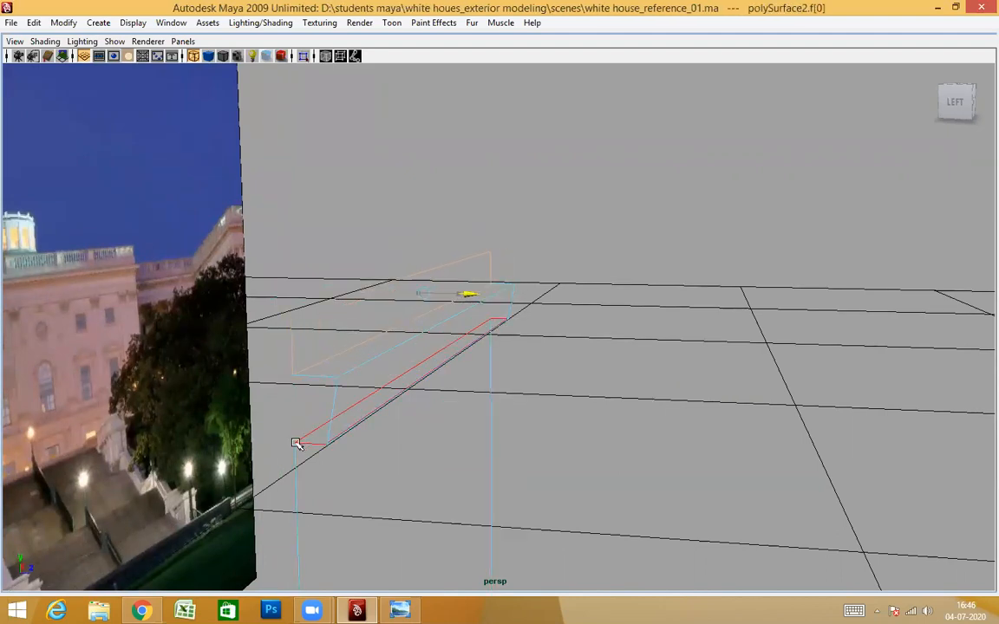
# Step: Delete the extra edge loop running along the lower front of the upper moulding
pyautogui.keyDown('alt'); pyautogui.moveTo(452, 443); pyautogui.dragTo(336, 188); pyautogui.keyUp('alt')
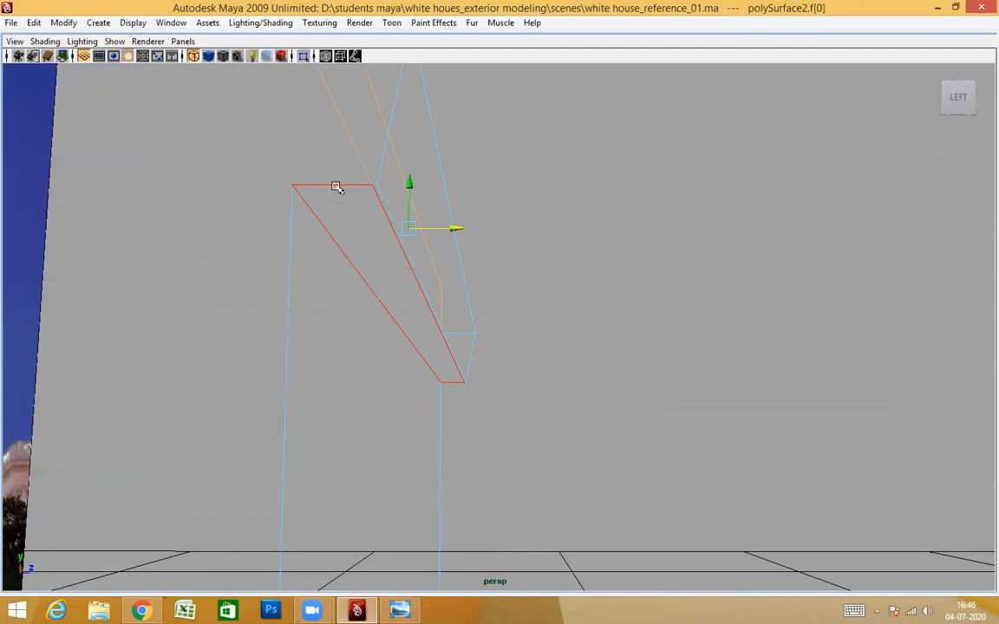
pyautogui.rightClick(337, 187)
pyautogui.click(336, 152)
pyautogui.click(352, 245)
pyautogui.keyDown('ctrl'); pyautogui.rightClick(390, 276); pyautogui.keyUp('ctrl')
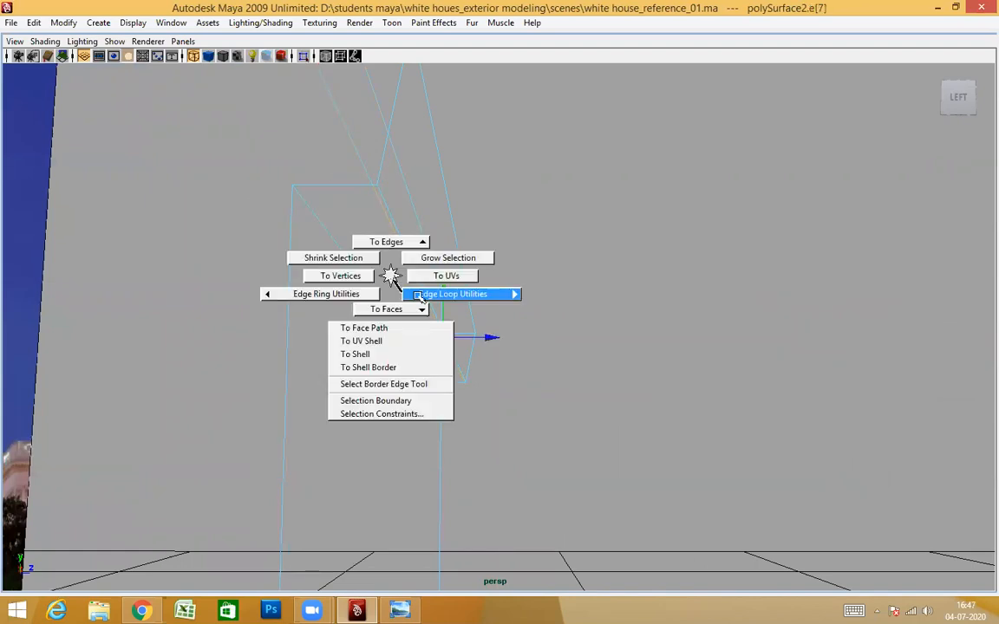
pyautogui.moveTo(419, 295)
pyautogui.click(481, 280)
# Step: Adjust the depth of the upper moulding's lower front edge along Z in the shaded side view
pyautogui.keyDown('alt'); pyautogui.moveTo(454, 354); pyautogui.dragTo(321, 287); pyautogui.keyUp('alt')
pyautogui.click(304, 296)
pyautogui.press('f')
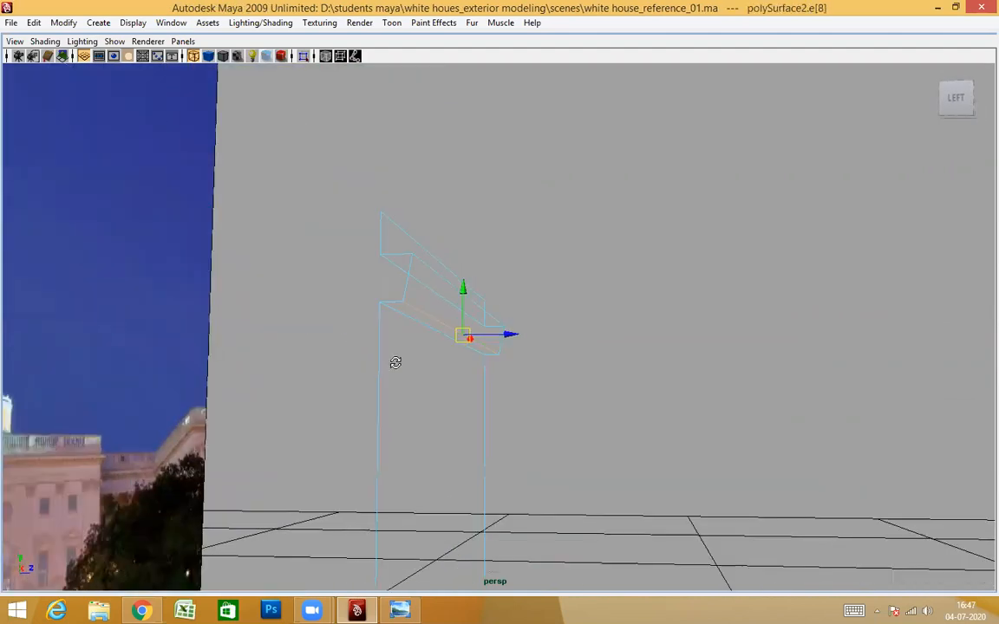
pyautogui.keyDown('alt'); pyautogui.moveTo(377, 356); pyautogui.dragTo(515, 313); pyautogui.keyUp('alt')
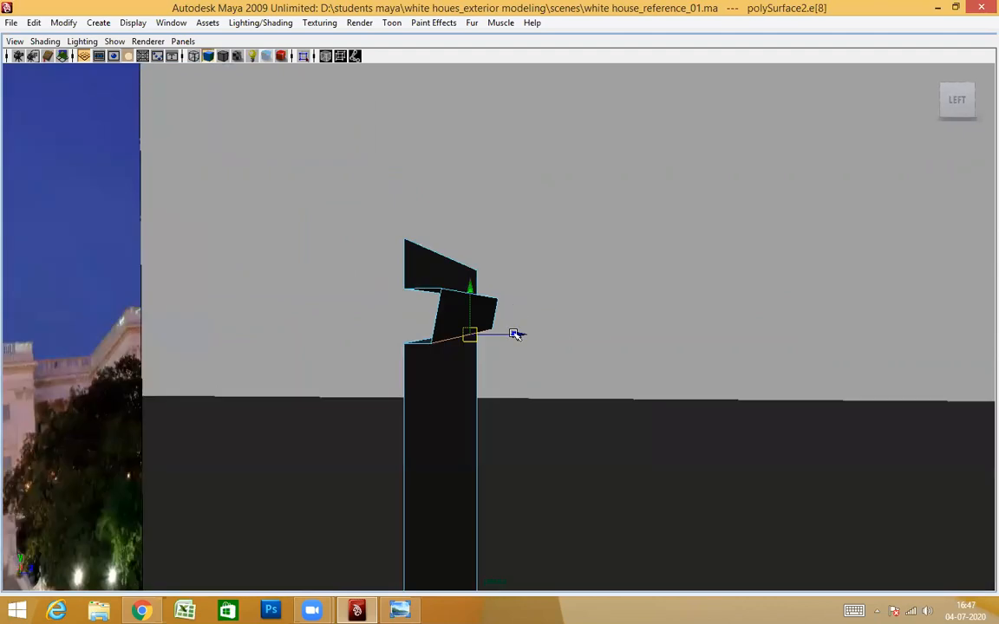
pyautogui.keyDown('alt'); pyautogui.moveTo(556, 358); pyautogui.dragTo(531, 274); pyautogui.keyUp('alt')
pyautogui.click(530, 275)
# Step: Inspect the profile of the thin ledge above the ground-floor wall from the side and return to object selection
pyautogui.keyDown('alt'); pyautogui.moveTo(583, 383); pyautogui.dragTo(549, 389); pyautogui.keyUp('alt')
pyautogui.keyDown('alt'); pyautogui.moveTo(627, 510); pyautogui.dragTo(583, 459); pyautogui.keyUp('alt')
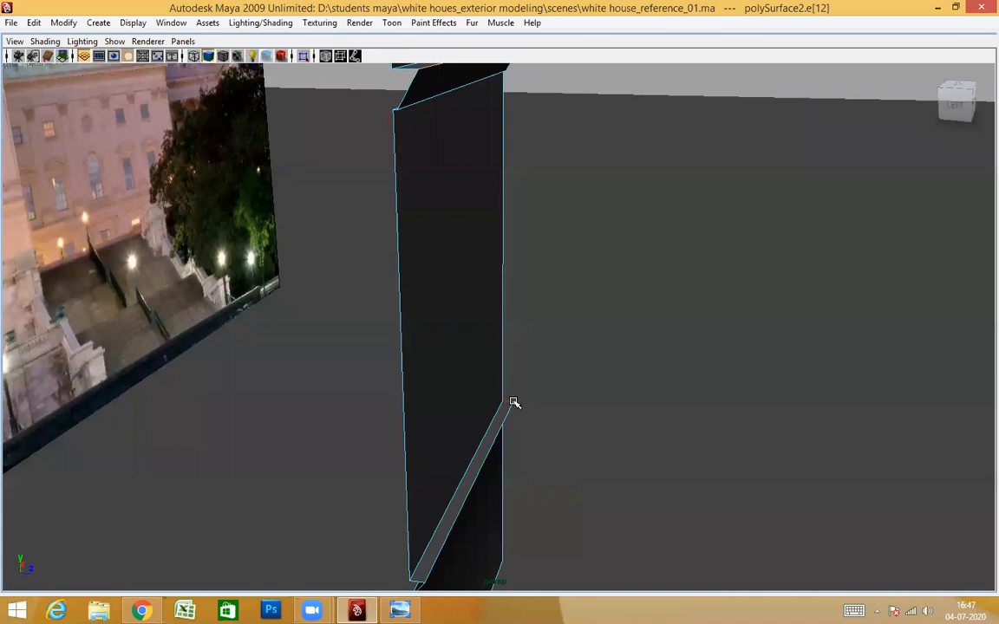
pyautogui.keyDown('alt'); pyautogui.moveTo(538, 402); pyautogui.dragTo(571, 196); pyautogui.keyUp('alt')
pyautogui.click(538, 292)
pyautogui.keyDown('alt'); pyautogui.moveTo(537, 292); pyautogui.dragTo(490, 146); pyautogui.keyUp('alt')
pyautogui.keyDown('alt'); pyautogui.moveTo(542, 449); pyautogui.dragTo(375, 443); pyautogui.keyUp('alt')
pyautogui.keyDown('alt'); pyautogui.moveTo(600, 345); pyautogui.dragTo(546, 394, button='middle'); pyautogui.keyUp('alt')
# Step: Compare the wall section with the reference facade in the front wireframe and shaded perspective views
pyautogui.press('space')
pyautogui.moveTo(555, 475); pyautogui.dragTo(557, 417)
pyautogui.press('4')
pyautogui.scroll(-2, 556, 415)
pyautogui.scroll(-1, 557, 354)
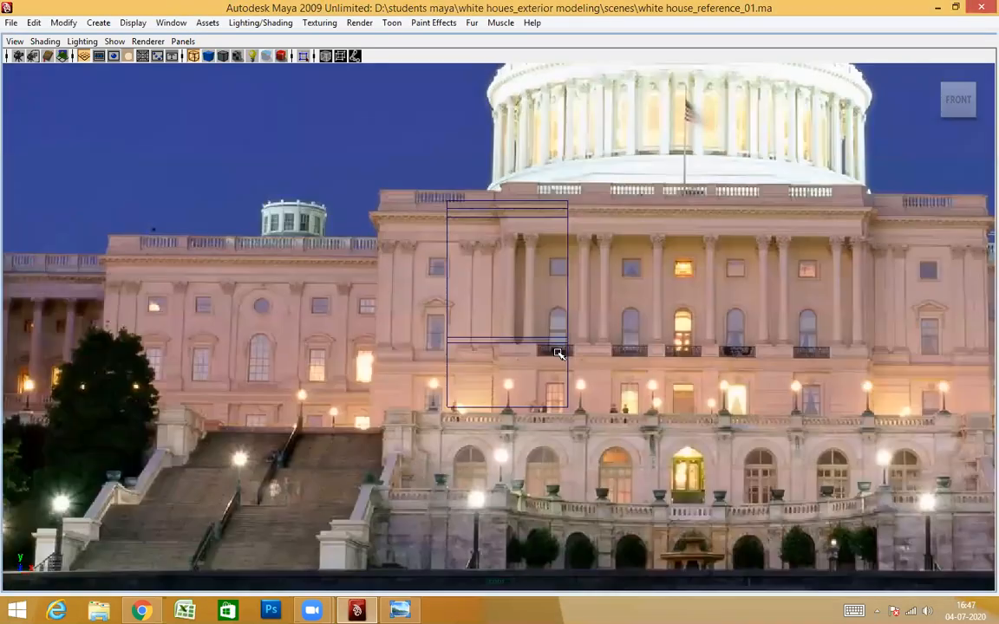
pyautogui.scroll(1, 559, 310)
pyautogui.press('space')
pyautogui.scroll(-1, 562, 276)
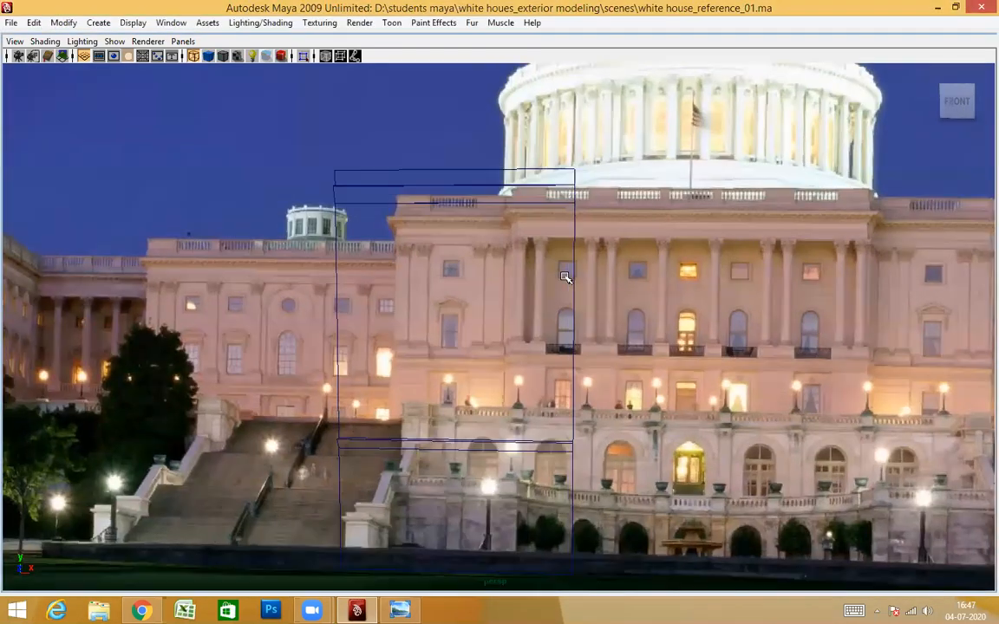
pyautogui.scroll(1, 573, 339)
pyautogui.scroll(-1, 552, 347)
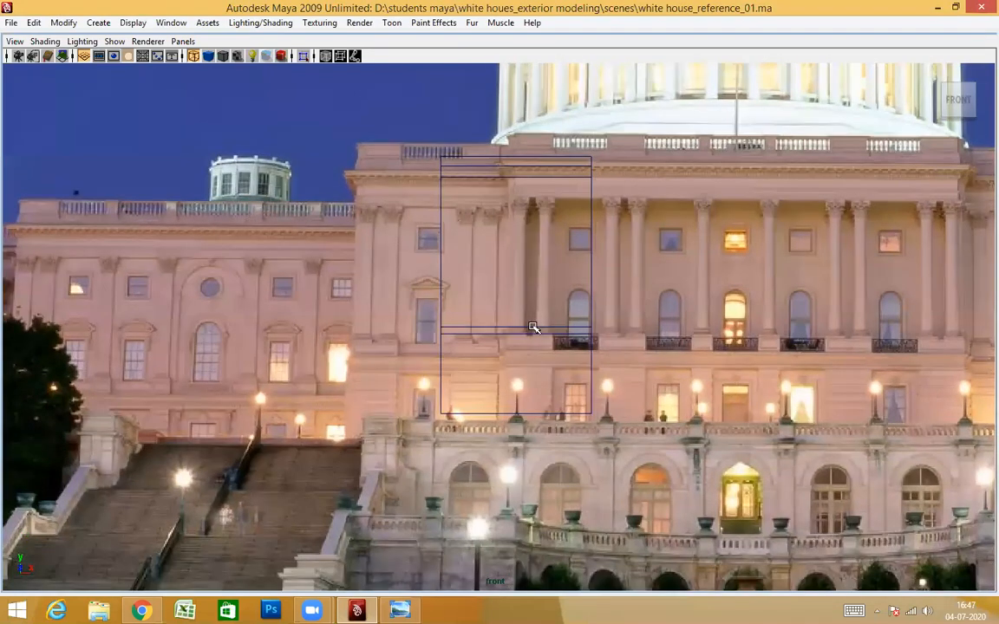
pyautogui.press('space')
pyautogui.moveTo(533, 349)
pyautogui.mouseDown()
pyautogui.moveTo(599, 405)
pyautogui.moveTo(468, 328)
pyautogui.moveTo(467, 302)
pyautogui.mouseUp()
pyautogui.press('5')
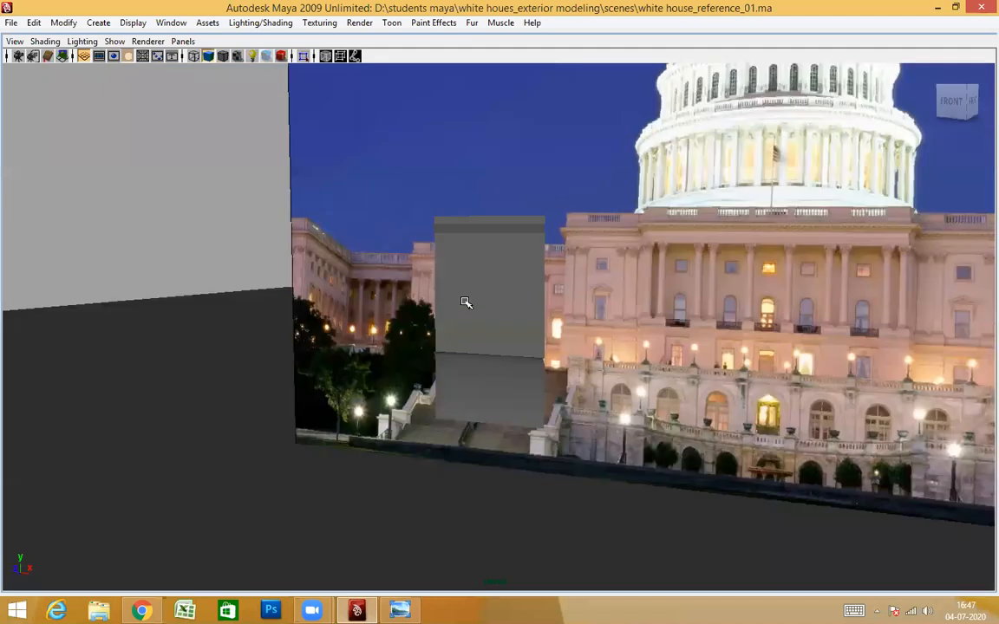
# Step: Move the wall section in the front view over the projecting end section beside the colonnade
pyautogui.click(496, 288)
pyautogui.moveTo(495, 408)
pyautogui.keyDown('alt'); pyautogui.mouseDown()
pyautogui.moveTo(598, 414)
pyautogui.moveTo(542, 401)
pyautogui.moveTo(559, 412)
pyautogui.mouseUp(); pyautogui.keyUp('alt')
pyautogui.scroll(-3, 572, 421)
pyautogui.press('space')
pyautogui.keyDown('alt'); pyautogui.moveTo(560, 413); pyautogui.dragTo(492, 465, button='middle'); pyautogui.keyUp('alt')
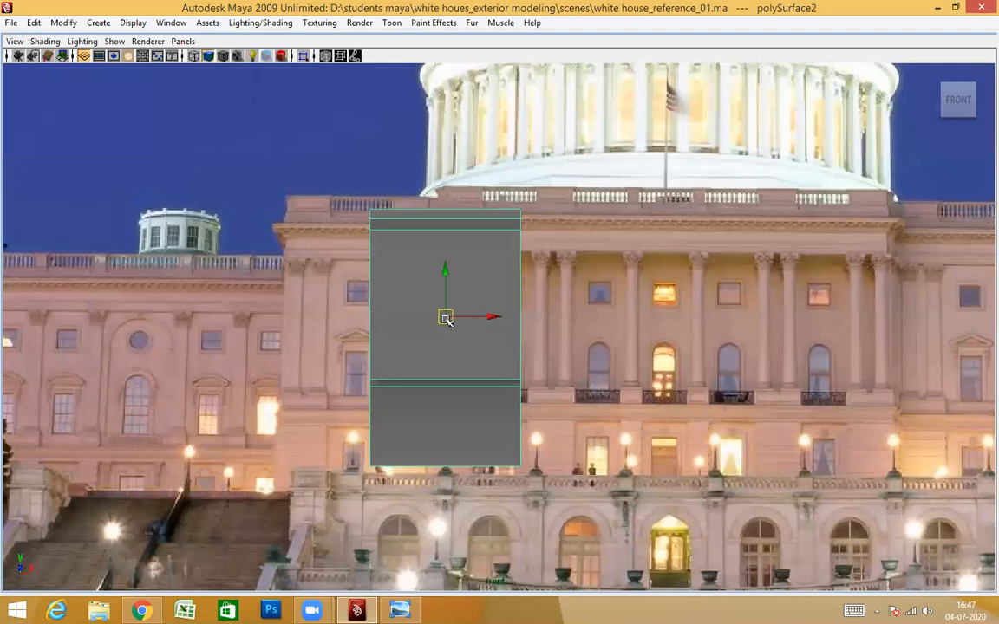
pyautogui.moveTo(446, 319); pyautogui.dragTo(359, 340)
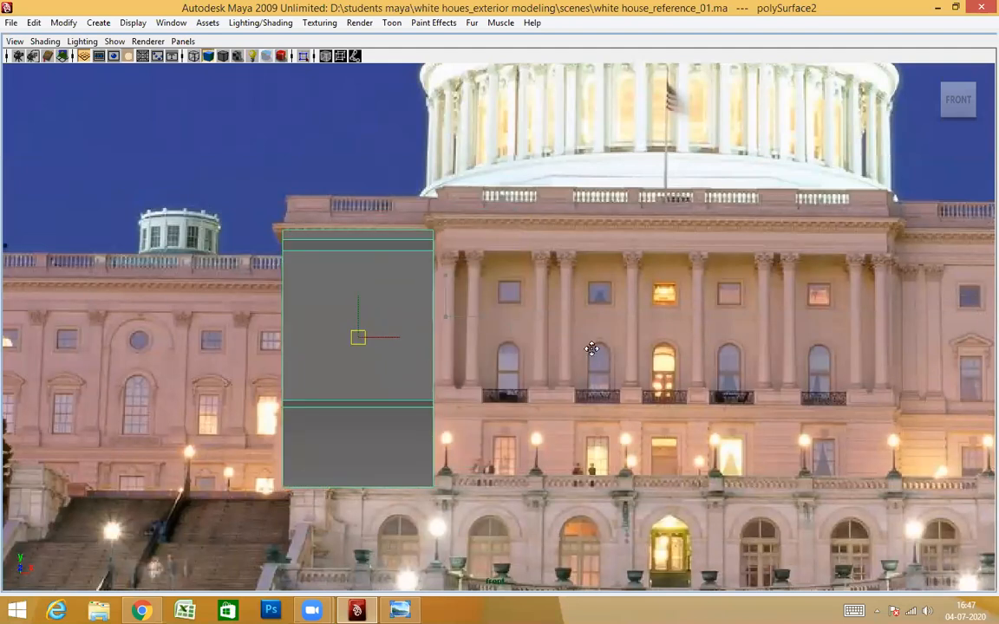
# Step: Align the wall section in wireframe with the reference end section's pilasters and the mouldings below its cornice
pyautogui.keyDown('alt'); pyautogui.moveTo(347, 299); pyautogui.dragTo(536, 338, button='middle'); pyautogui.keyUp('alt')
pyautogui.scroll(4, 536, 338)
pyautogui.keyDown('alt'); pyautogui.moveTo(612, 351); pyautogui.dragTo(555, 339, button='middle'); pyautogui.keyUp('alt')
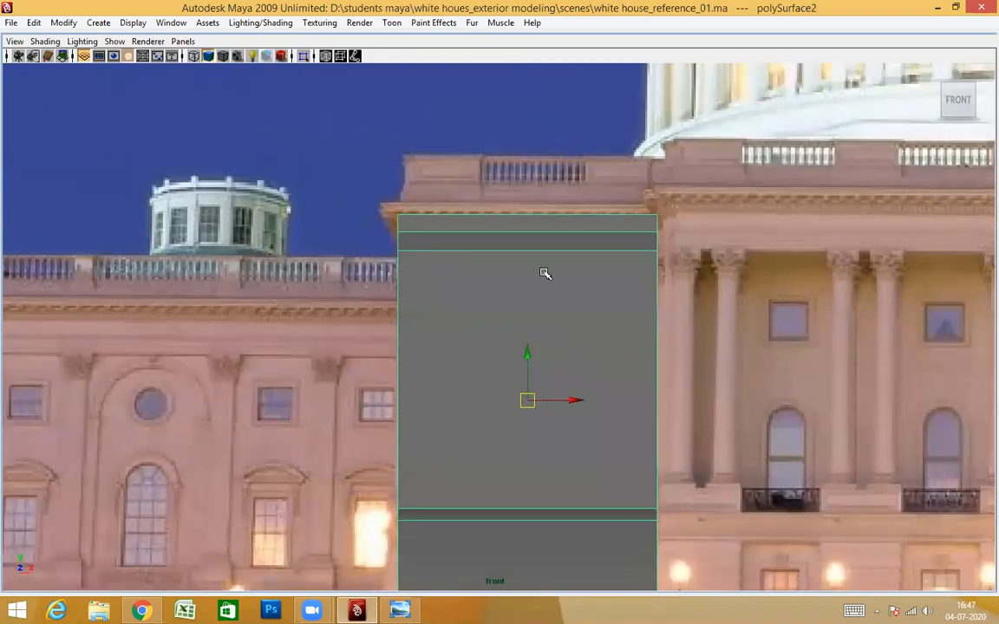
pyautogui.press('4')
pyautogui.keyDown('alt'); pyautogui.moveTo(524, 398); pyautogui.dragTo(512, 336, button='middle'); pyautogui.keyUp('alt')
pyautogui.moveTo(520, 398); pyautogui.dragTo(518, 351)
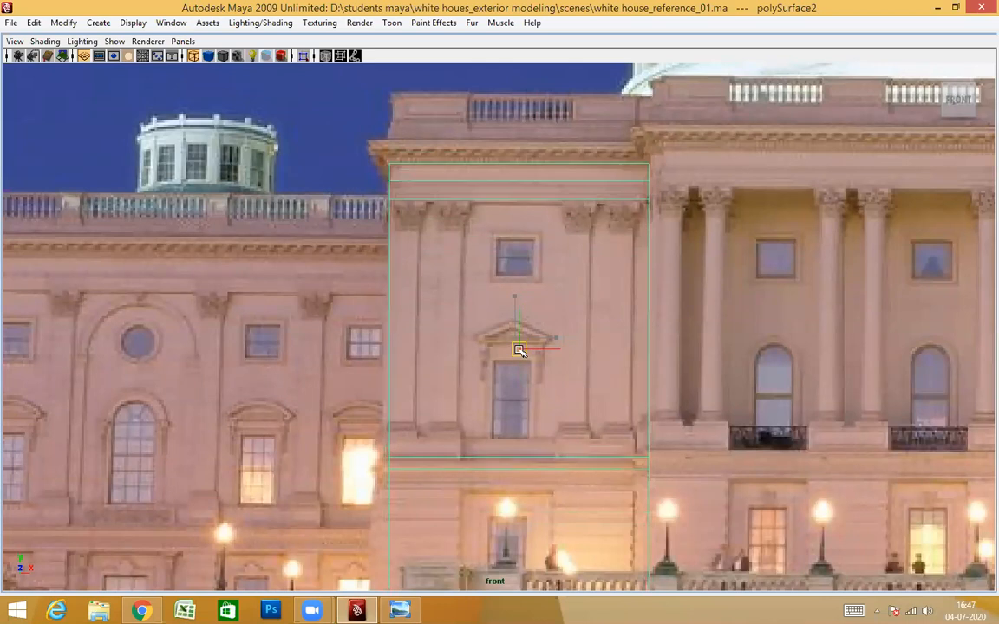
# Step: Fine-tune the wall section's horizontal and vertical position against the reference's outer pilasters and the ledge above the ground floor
pyautogui.keyDown('alt'); pyautogui.moveTo(584, 431); pyautogui.dragTo(563, 267, button='middle'); pyautogui.keyUp('alt')
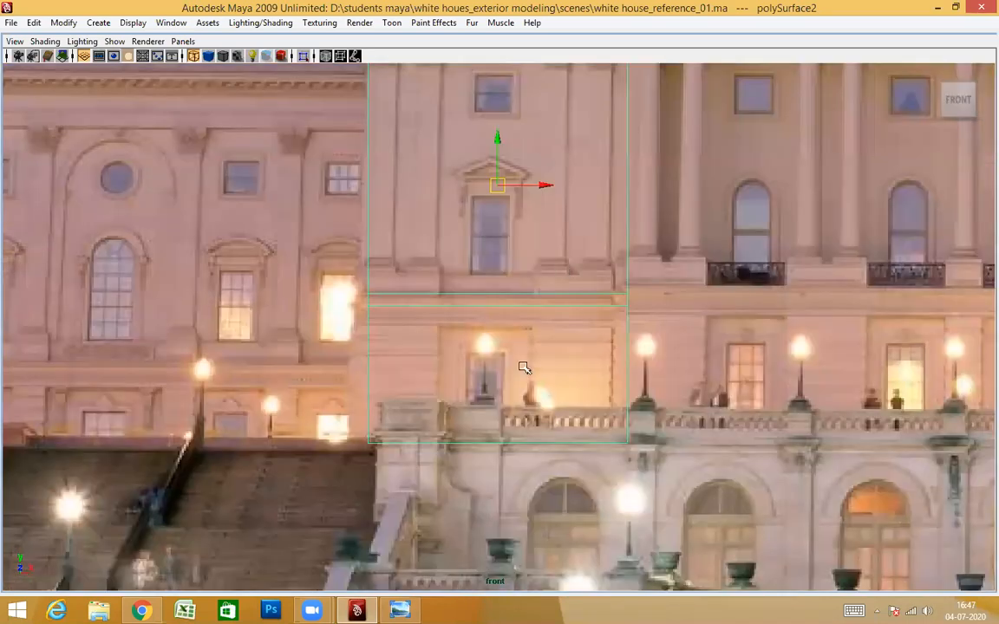
pyautogui.keyDown('alt'); pyautogui.moveTo(523, 365); pyautogui.dragTo(566, 387, button='right'); pyautogui.keyUp('alt')
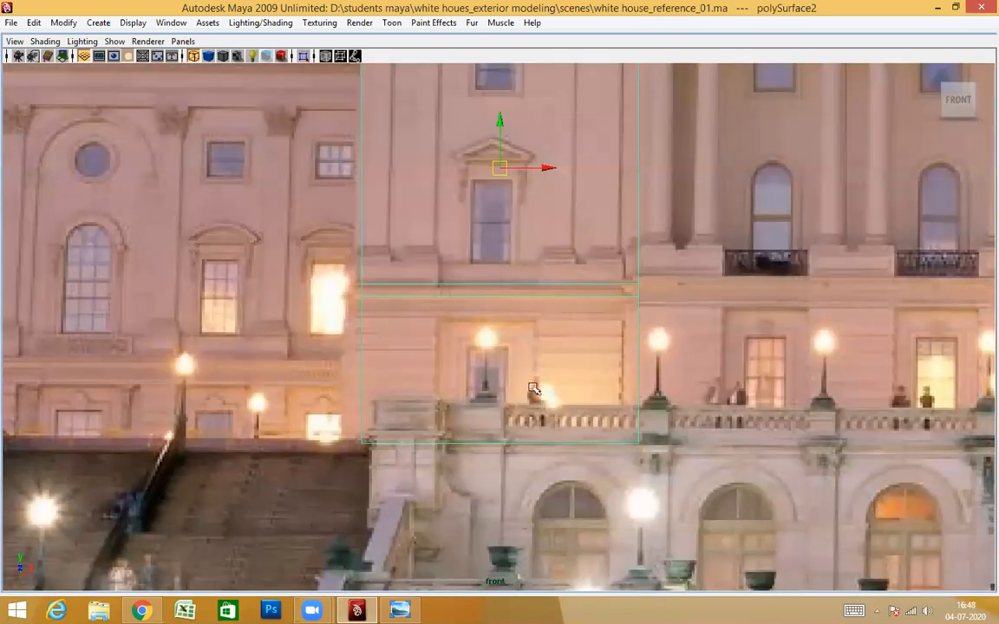
pyautogui.press('space')
pyautogui.press('space')
pyautogui.press('space')
pyautogui.press('space')
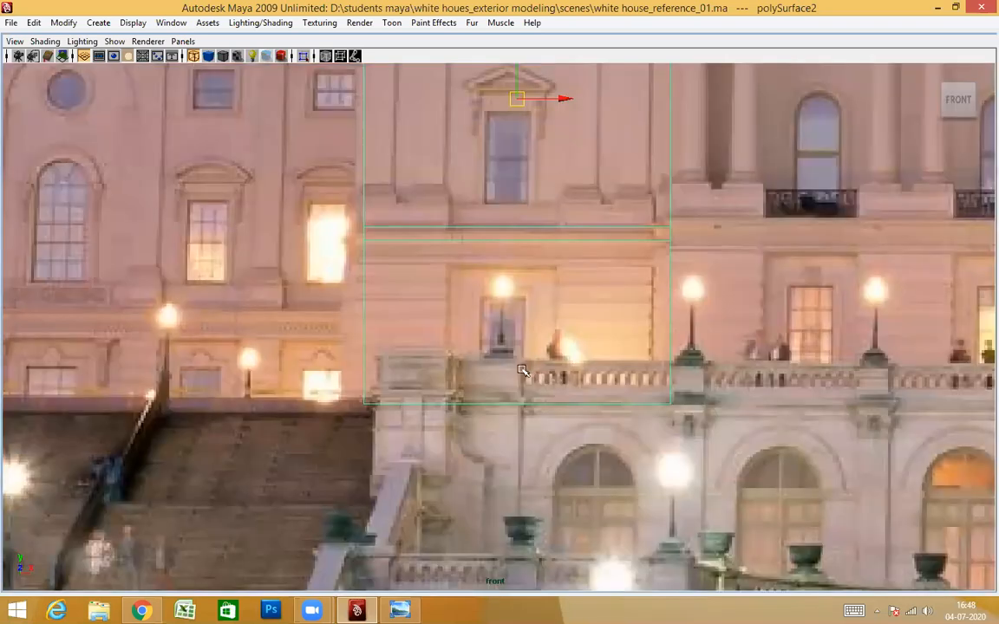
pyautogui.keyDown('alt'); pyautogui.moveTo(522, 304); pyautogui.dragTo(509, 344, button='middle'); pyautogui.keyUp('alt')
pyautogui.scroll(1, 509, 343)
pyautogui.keyDown('alt'); pyautogui.moveTo(547, 226); pyautogui.dragTo(532, 238, button='middle'); pyautogui.keyUp('alt')
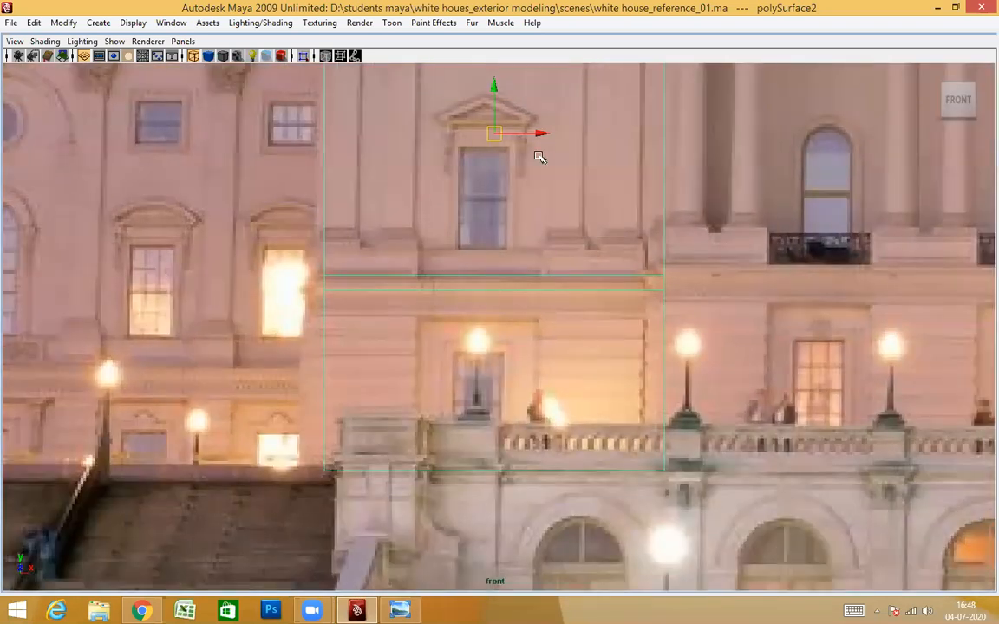
pyautogui.keyDown('alt'); pyautogui.moveTo(530, 133); pyautogui.dragTo(529, 153, button='middle'); pyautogui.keyUp('alt')
pyautogui.moveTo(523, 155); pyautogui.dragTo(545, 155)
pyautogui.moveTo(488, 108); pyautogui.dragTo(490, 113)
pyautogui.keyDown('alt'); pyautogui.moveTo(579, 274); pyautogui.dragTo(557, 264, button='right'); pyautogui.keyUp('alt')
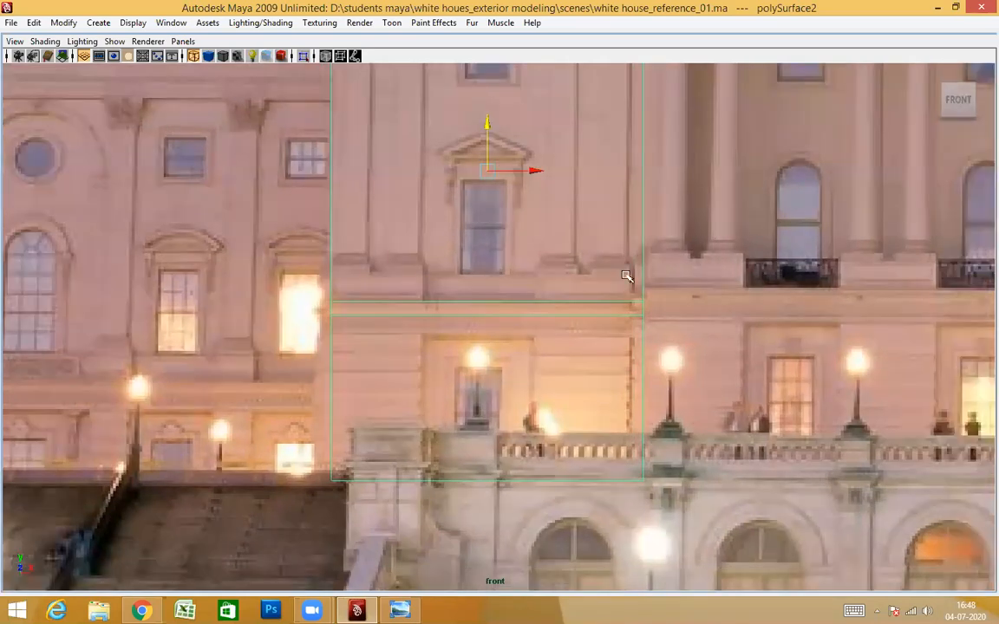
# Step: Display the full interface and freeze the wall section's transformations
pyautogui.keyDown('alt'); pyautogui.moveTo(626, 275); pyautogui.dragTo(524, 232, button='right'); pyautogui.keyUp('alt')
pyautogui.press('space')
pyautogui.press('space')
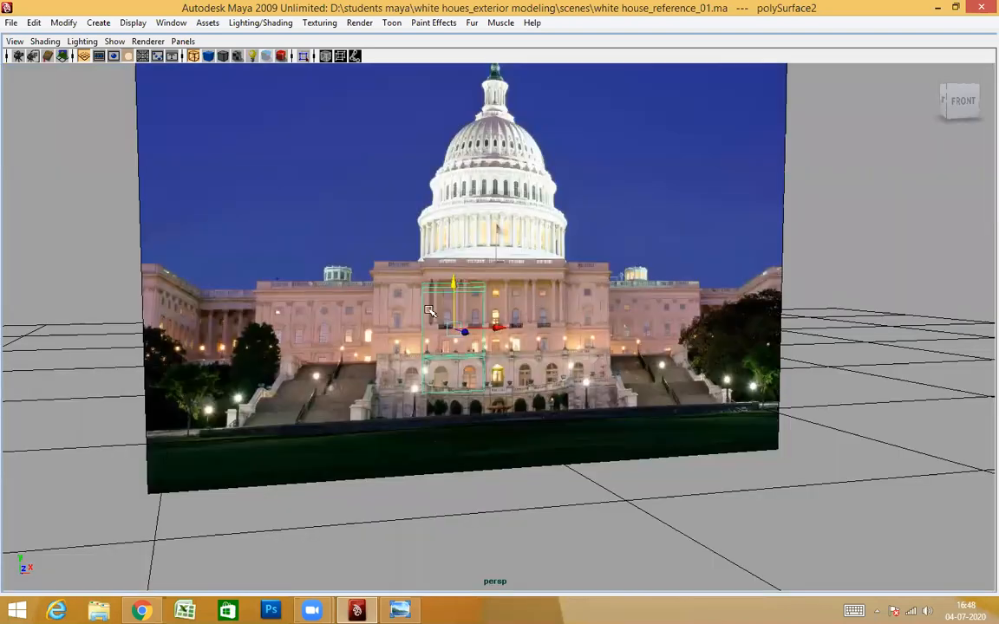
pyautogui.keyDown('alt'); pyautogui.moveTo(429, 311); pyautogui.dragTo(616, 196); pyautogui.keyUp('alt')
pyautogui.keyDown('alt'); pyautogui.moveTo(427, 252); pyautogui.dragTo(441, 253); pyautogui.keyUp('alt')
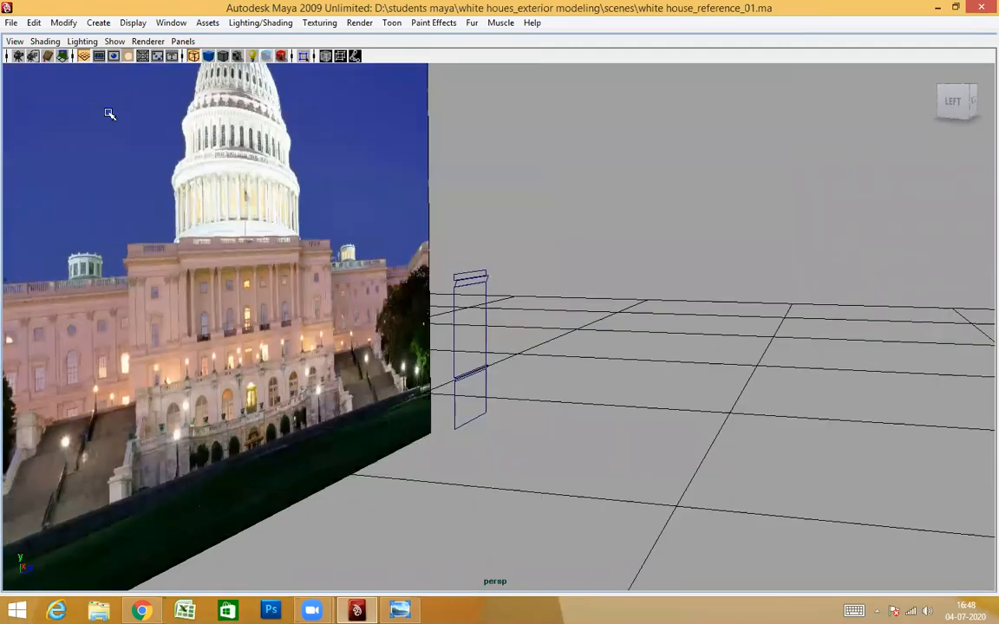
pyautogui.hotkey('ctrl', 'z')
pyautogui.click(62, 23)
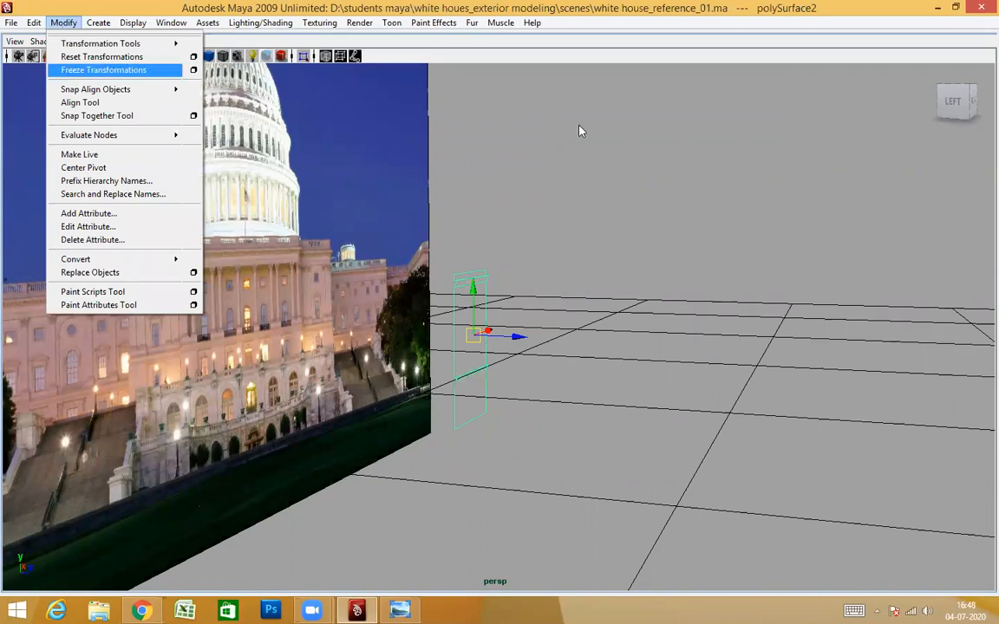
pyautogui.click(586, 148)
pyautogui.hotkey('ctrl', 'space')
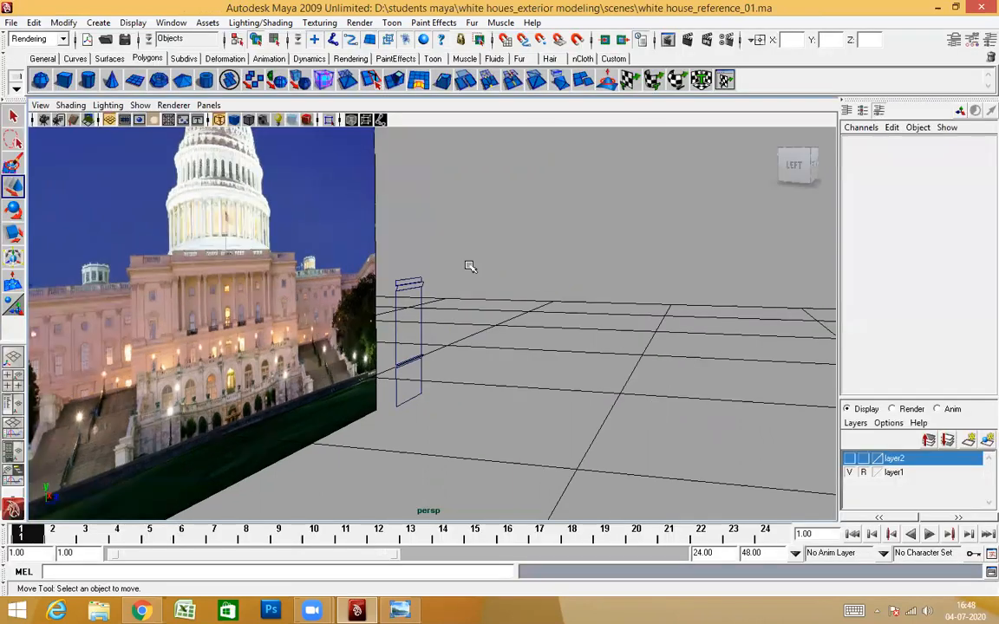
pyautogui.click(414, 283)
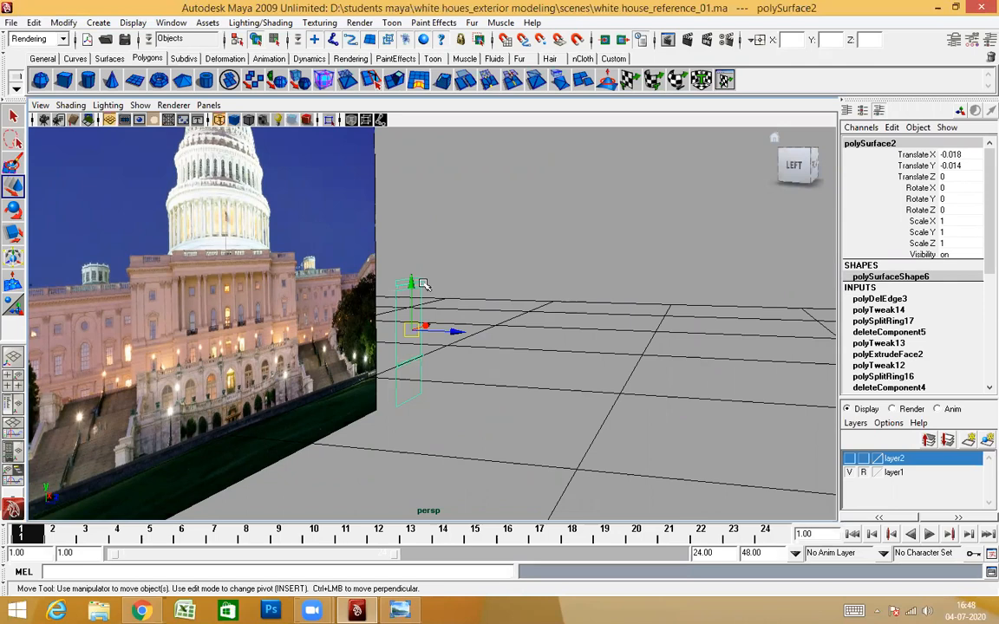
pyautogui.click(60, 23)
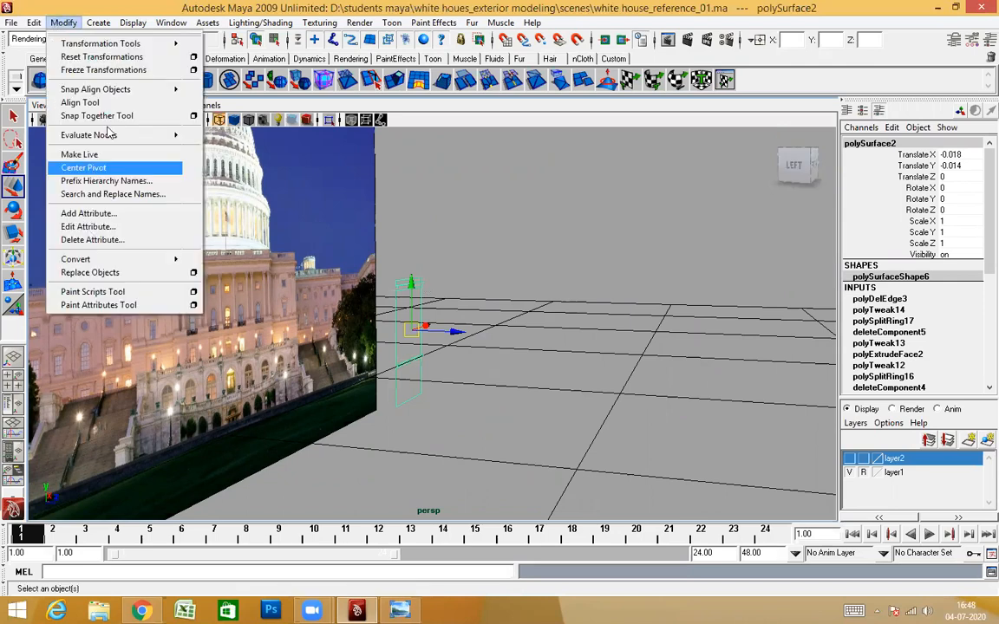
pyautogui.click(104, 71)
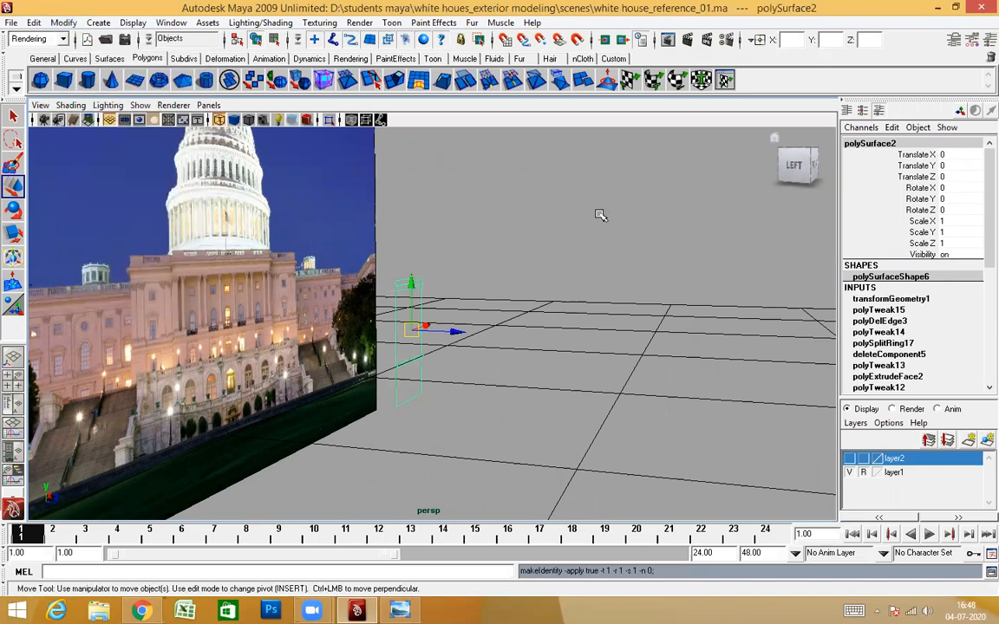
# Step: Set the wall section's Translate Z to 0 and deselect it
pyautogui.keyDown('alt'); pyautogui.moveTo(518, 311); pyautogui.dragTo(791, 321); pyautogui.keyUp('alt')
pyautogui.doubleClick(952, 176)
pyautogui.write('0')
pyautogui.press('Return')
pyautogui.click(522, 271)
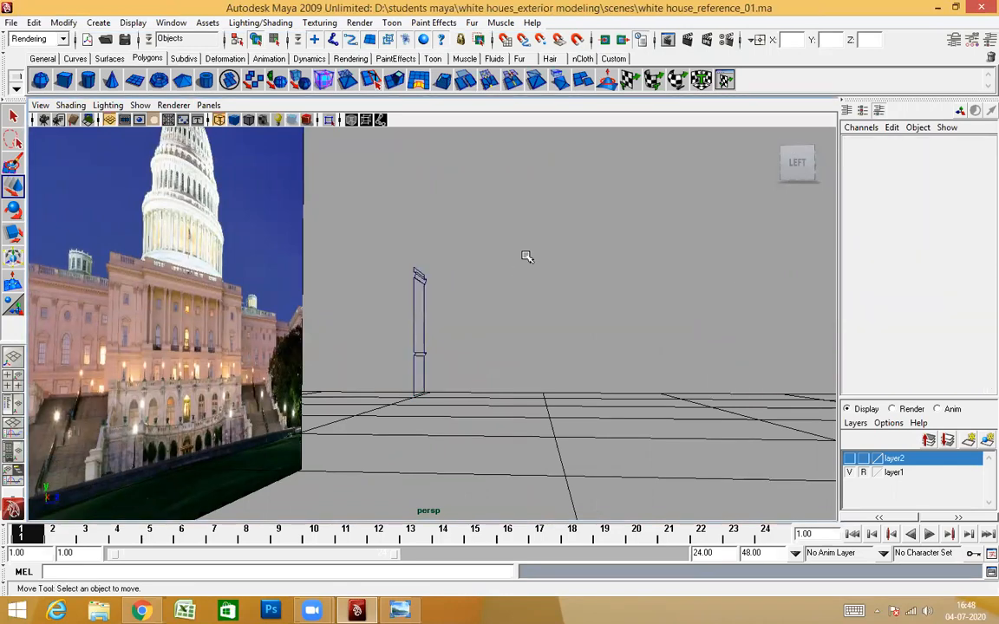
# Step: Examine the repositioned wall section against the reference in a maximized front view and from several perspective angles
pyautogui.press('space')
pyautogui.press('space')
pyautogui.scroll(4, 505, 257)
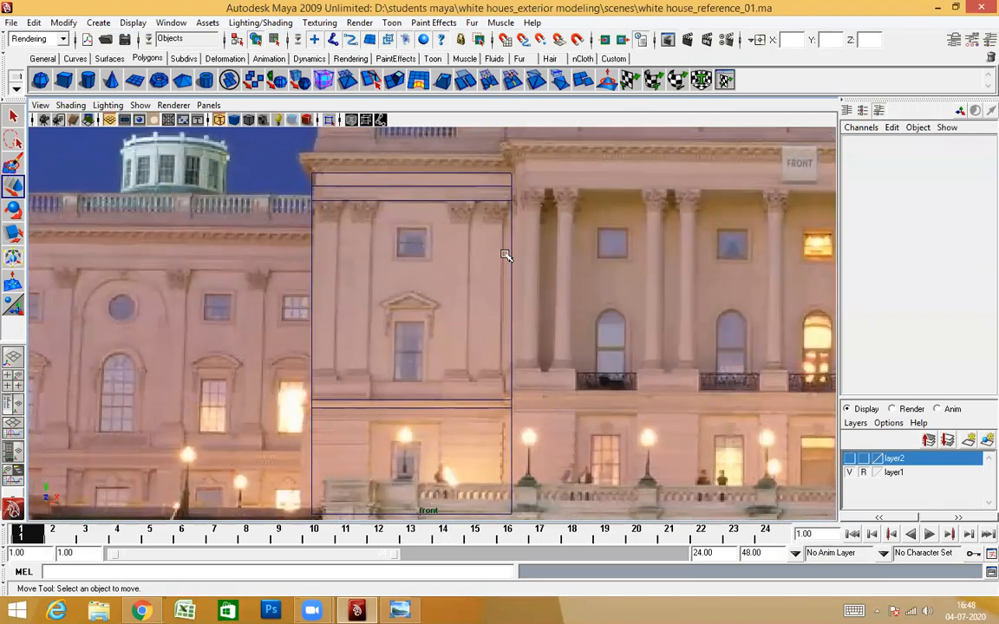
pyautogui.hotkey('ctrl', 'space')
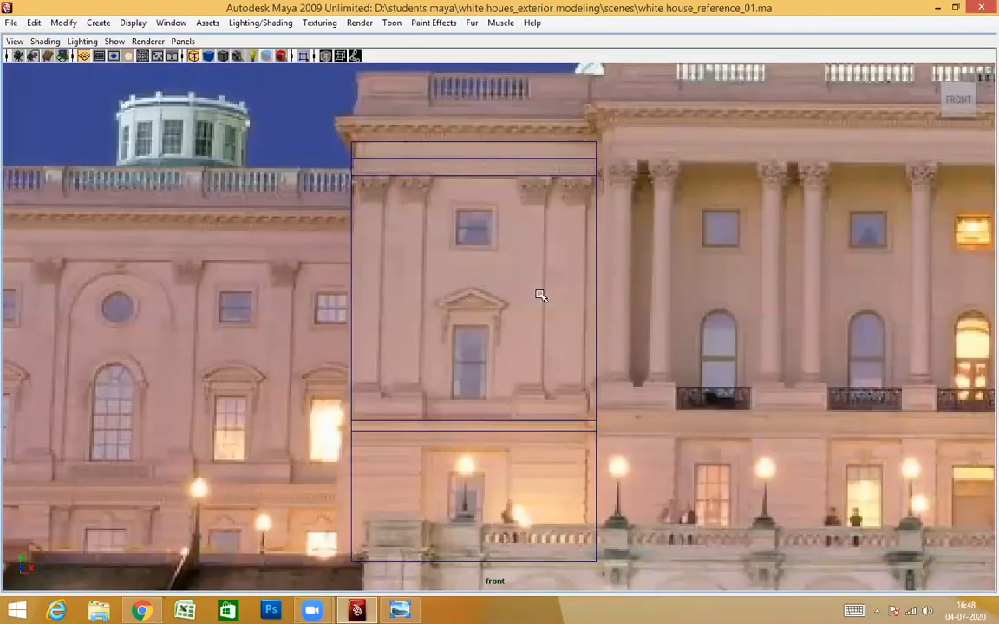
pyautogui.press('space')
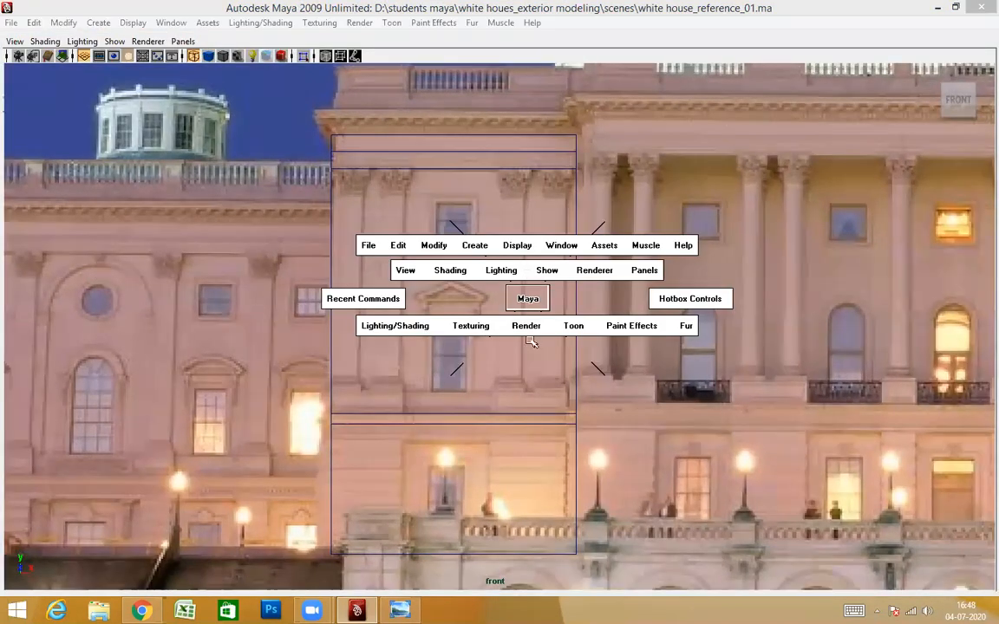
pyautogui.moveTo(520, 339); pyautogui.dragTo(478, 337)
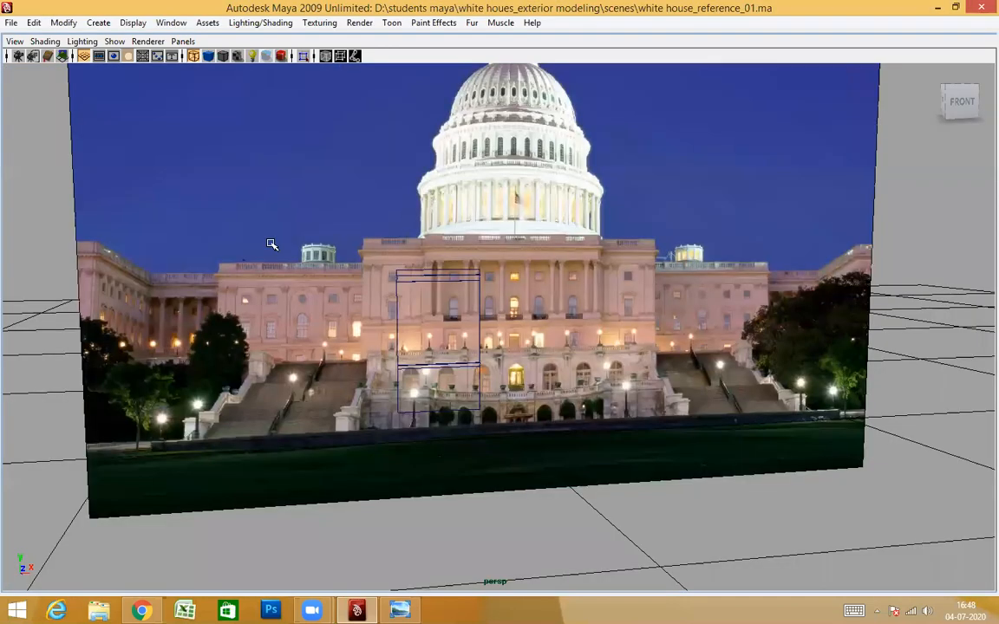
pyautogui.keyDown('alt'); pyautogui.moveTo(555, 334); pyautogui.dragTo(464, 340); pyautogui.keyUp('alt')
pyautogui.keyDown('alt'); pyautogui.moveTo(521, 338); pyautogui.dragTo(463, 340, button='right'); pyautogui.keyUp('alt')
pyautogui.keyDown('alt'); pyautogui.moveTo(537, 364); pyautogui.dragTo(704, 348); pyautogui.keyUp('alt')
pyautogui.keyDown('alt'); pyautogui.moveTo(704, 348); pyautogui.dragTo(663, 364, button='right'); pyautogui.keyUp('alt')
pyautogui.keyDown('alt'); pyautogui.moveTo(663, 364); pyautogui.dragTo(685, 368); pyautogui.keyUp('alt')
pyautogui.keyDown('alt'); pyautogui.moveTo(664, 363); pyautogui.dragTo(685, 368, button='right'); pyautogui.keyUp('alt')
pyautogui.keyDown('alt'); pyautogui.moveTo(685, 369); pyautogui.dragTo(638, 367); pyautogui.keyUp('alt')
pyautogui.keyDown('alt'); pyautogui.moveTo(545, 525); pyautogui.dragTo(540, 527); pyautogui.keyUp('alt')
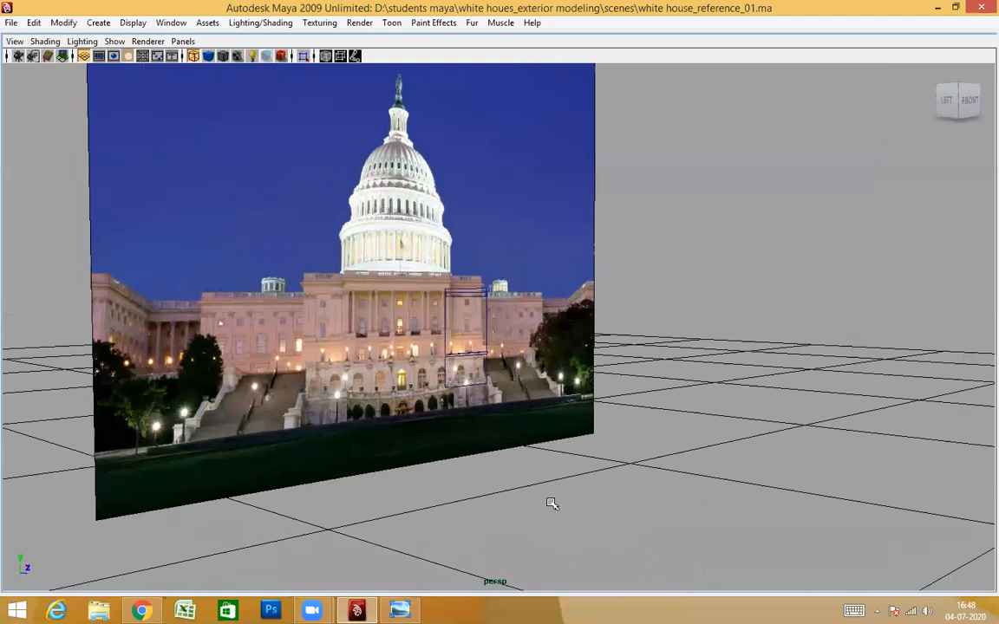
pyautogui.keyDown('alt'); pyautogui.moveTo(509, 441); pyautogui.dragTo(499, 464); pyautogui.keyUp('alt')
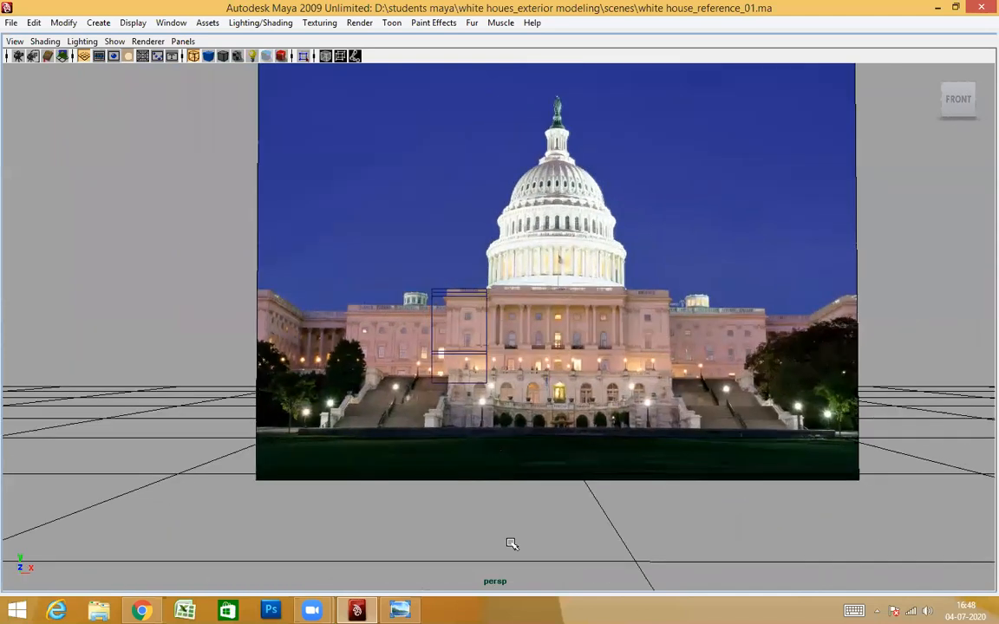